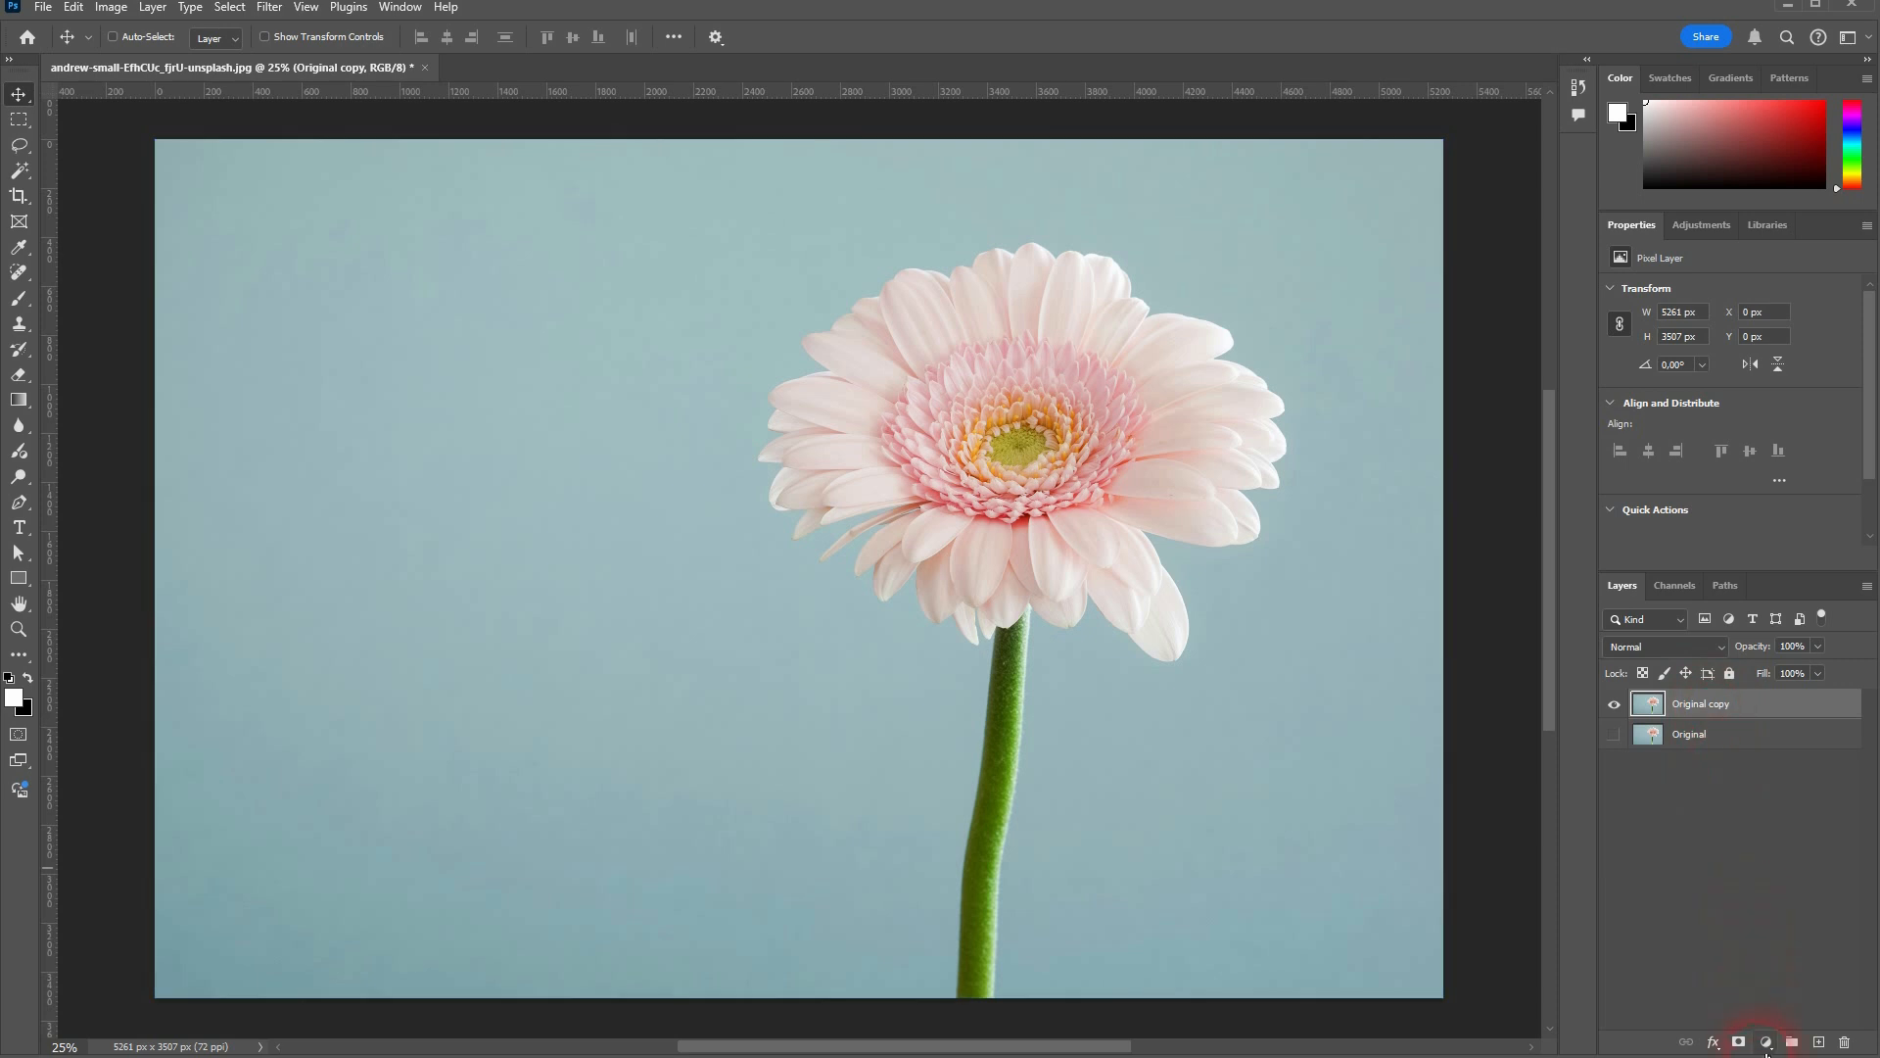
Add a Black & White adjustment layer above the Original copy layer and apply its automatic colour values
click(1766, 1043)
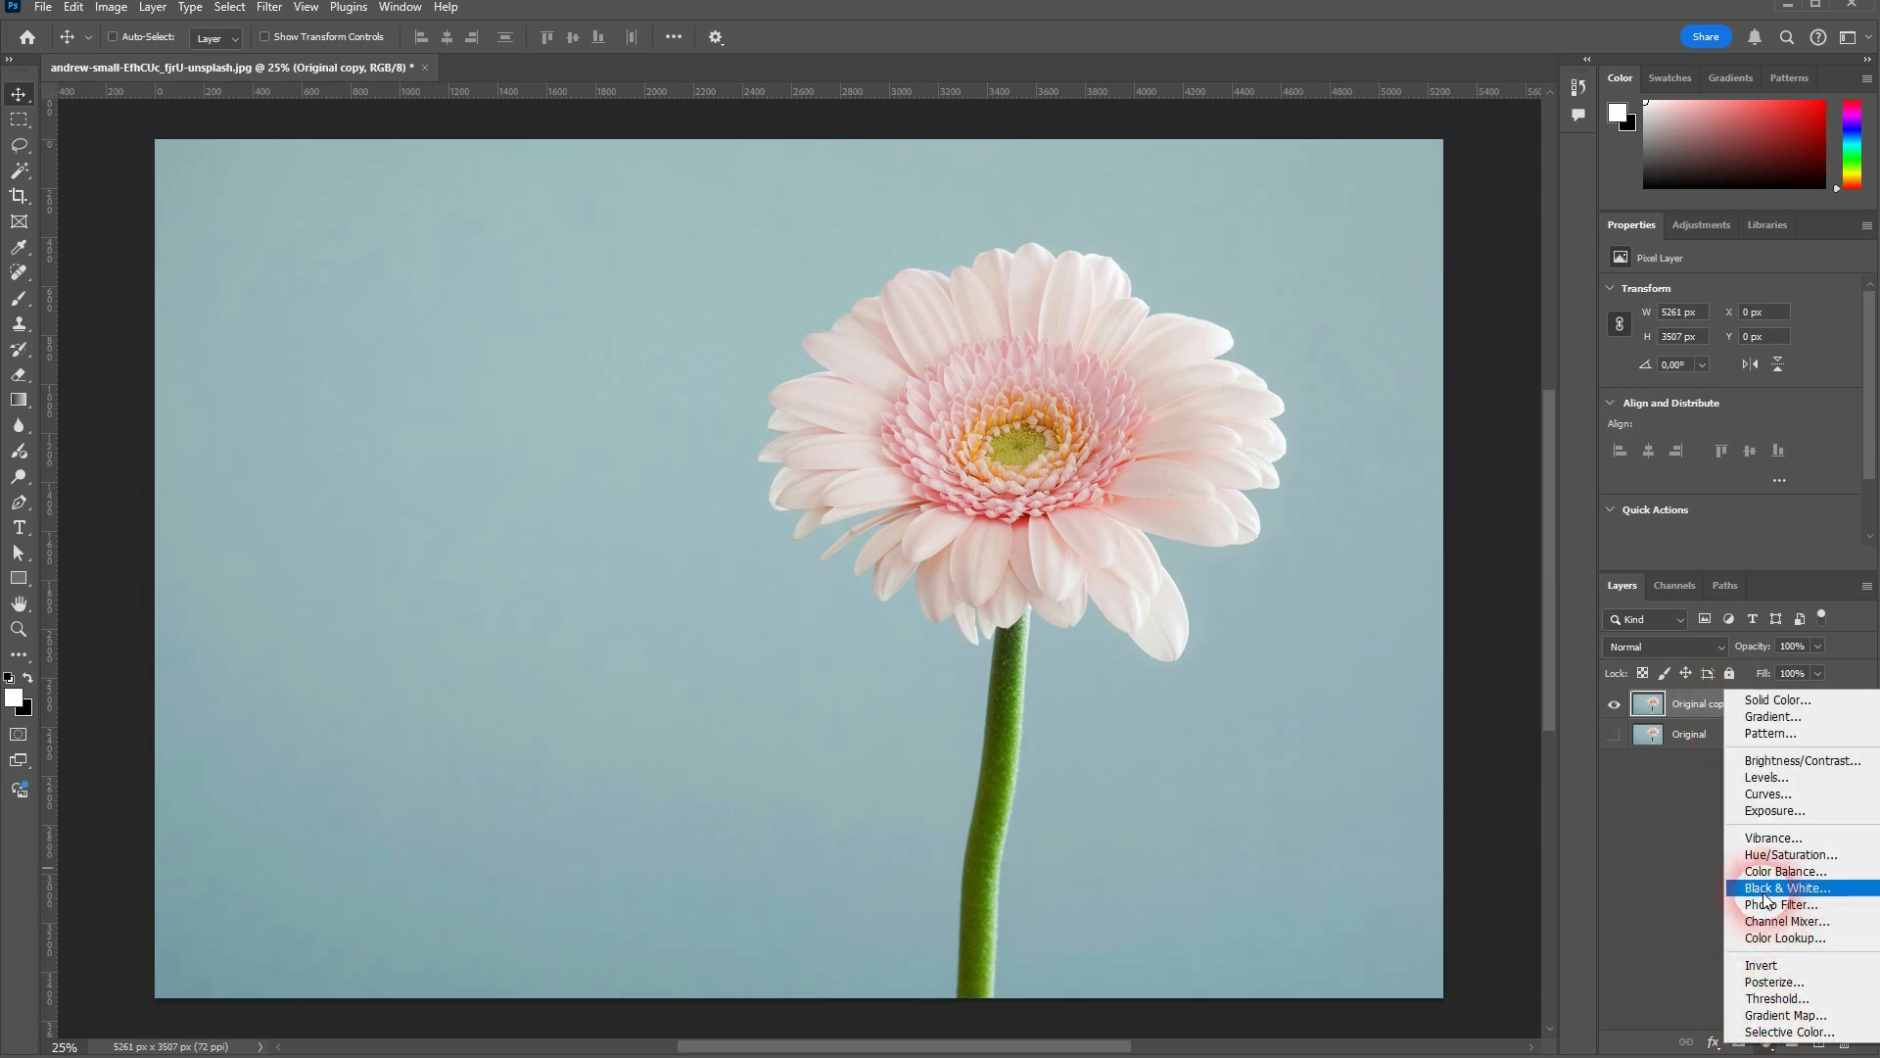
click(1837, 889)
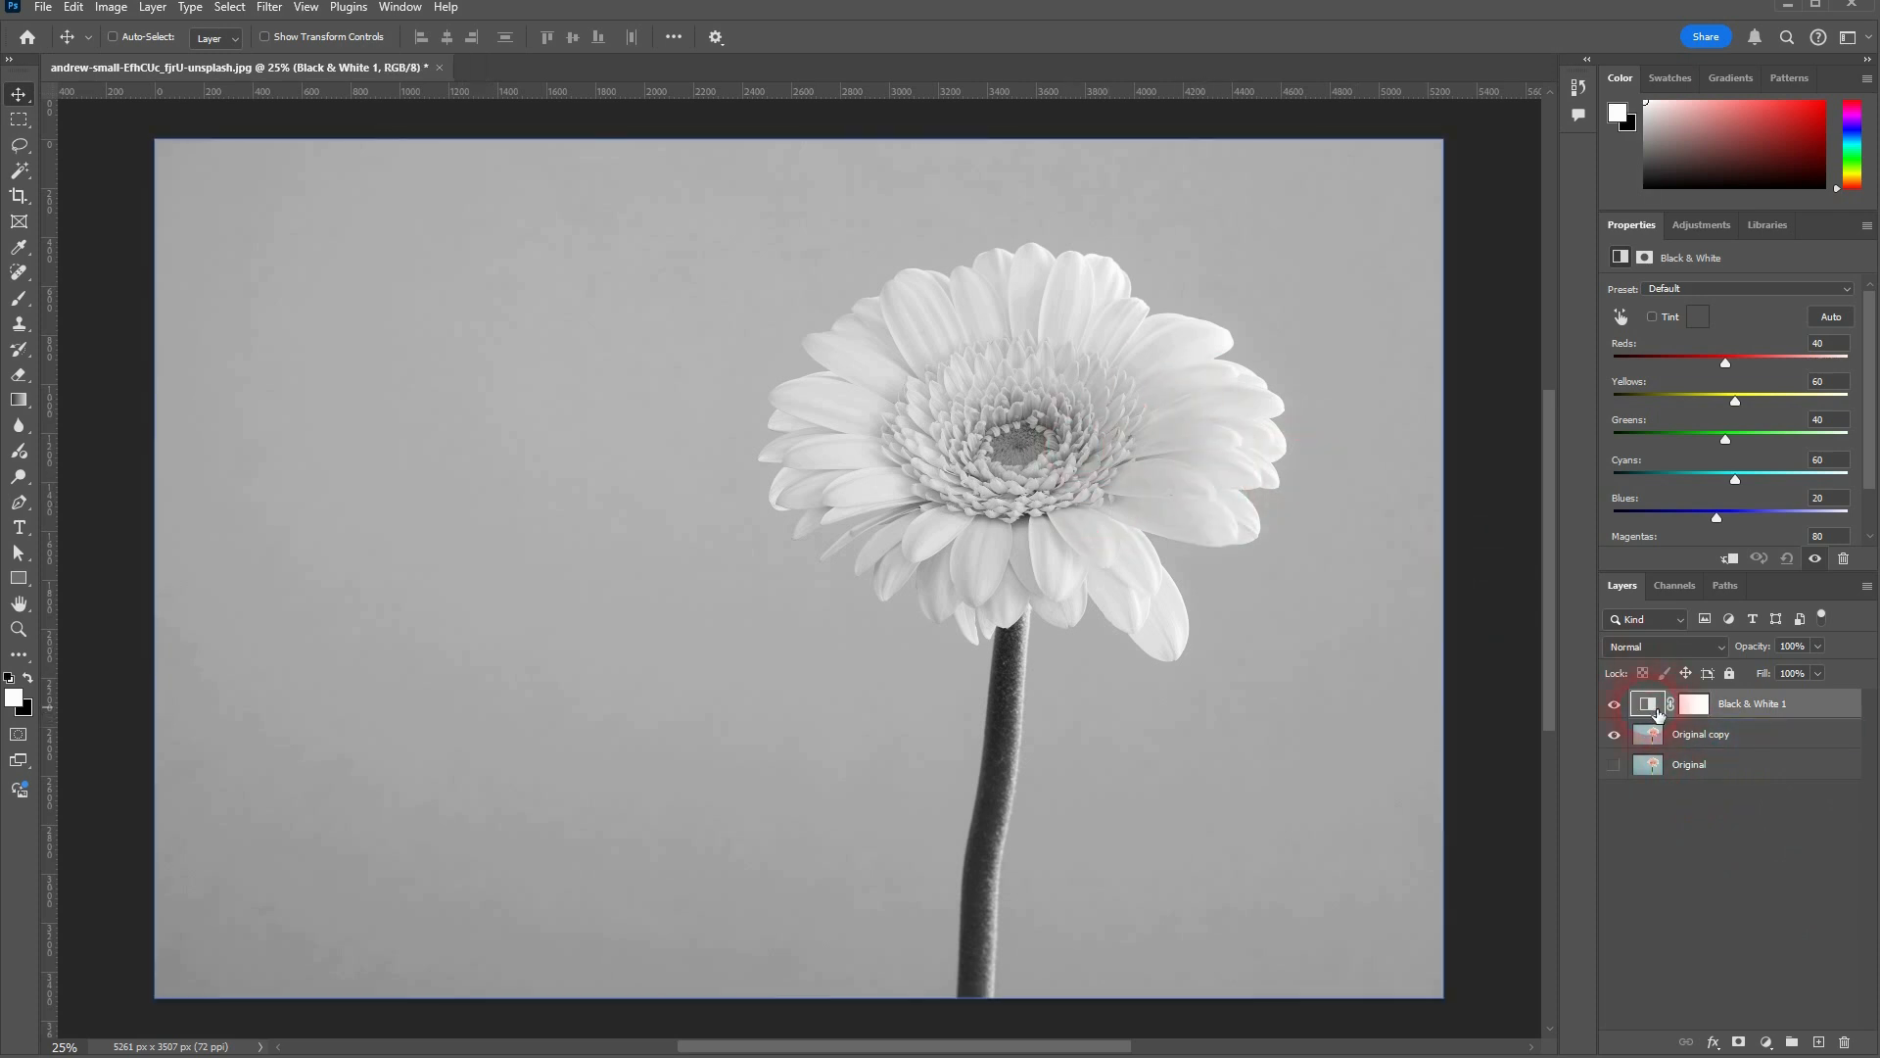
click(1695, 707)
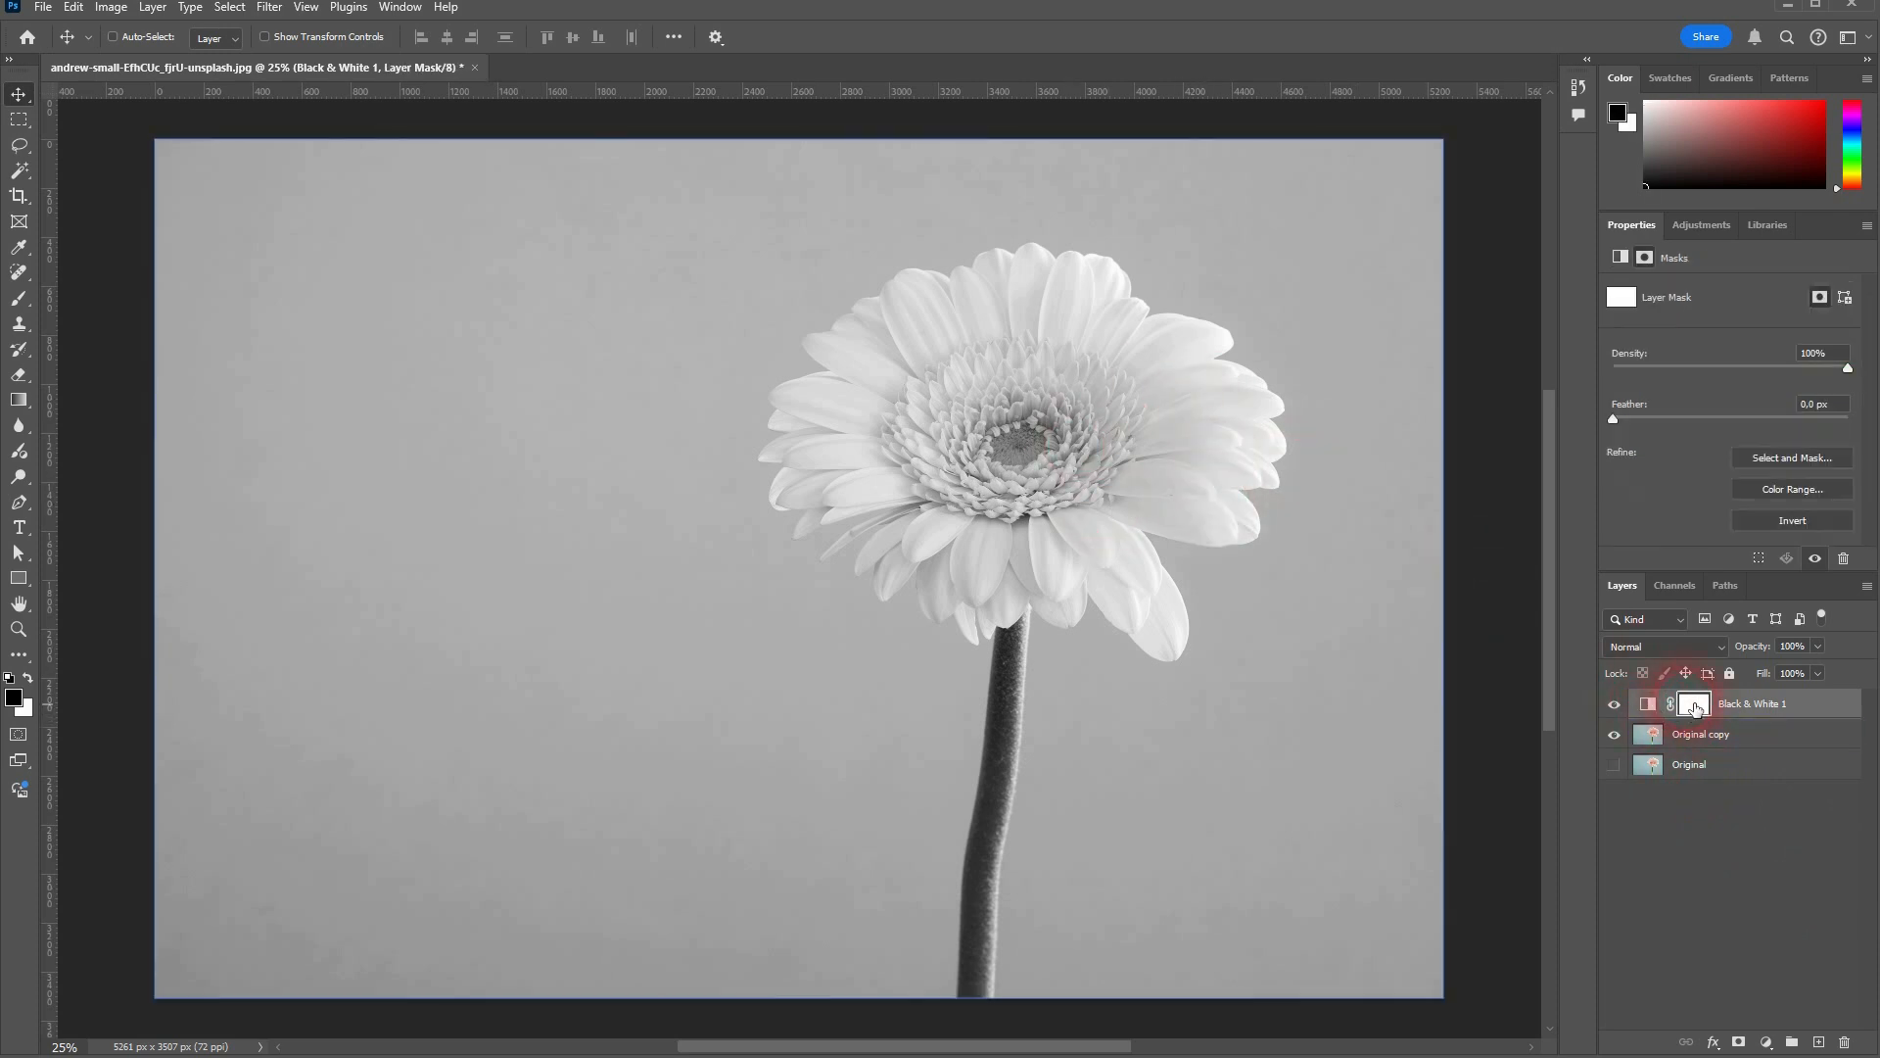
click(1650, 705)
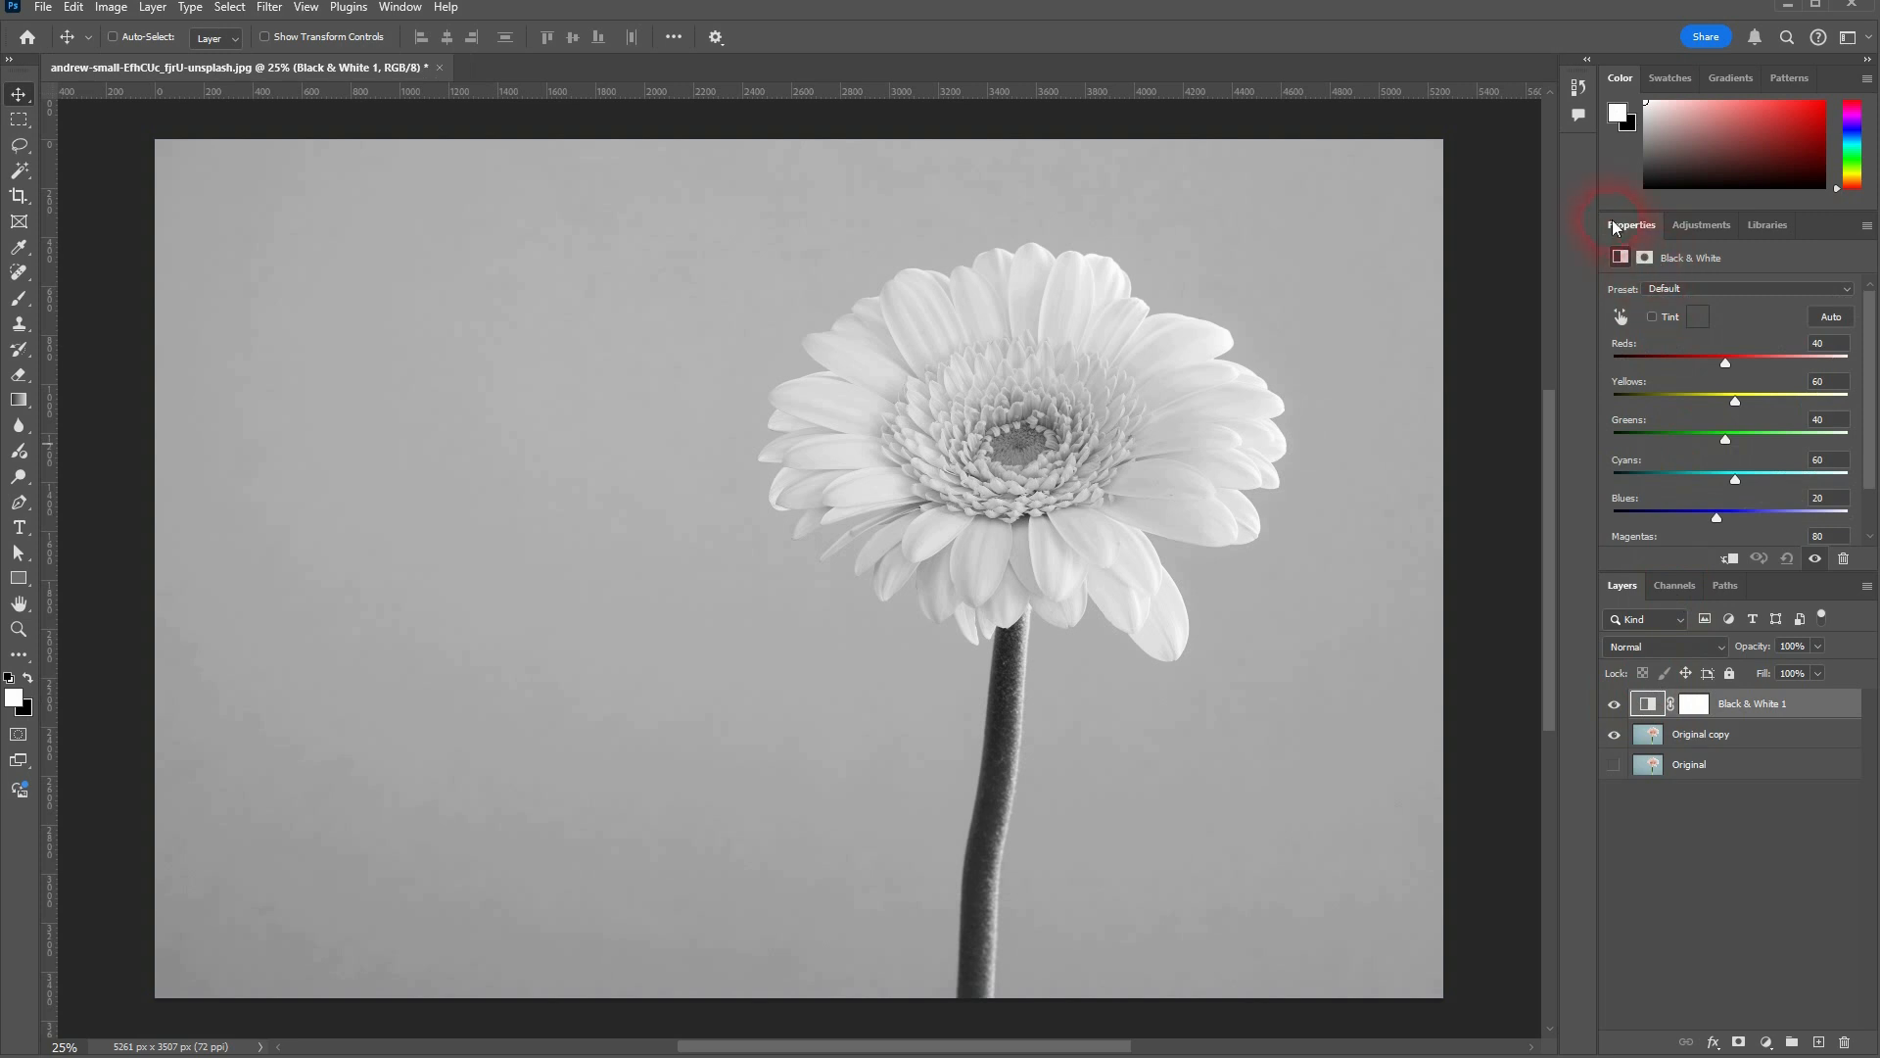
mouse_move(1725, 363)
mouse_down()
mouse_move(1644, 363)
mouse_move(1800, 355)
mouse_move(1726, 357)
mouse_up()
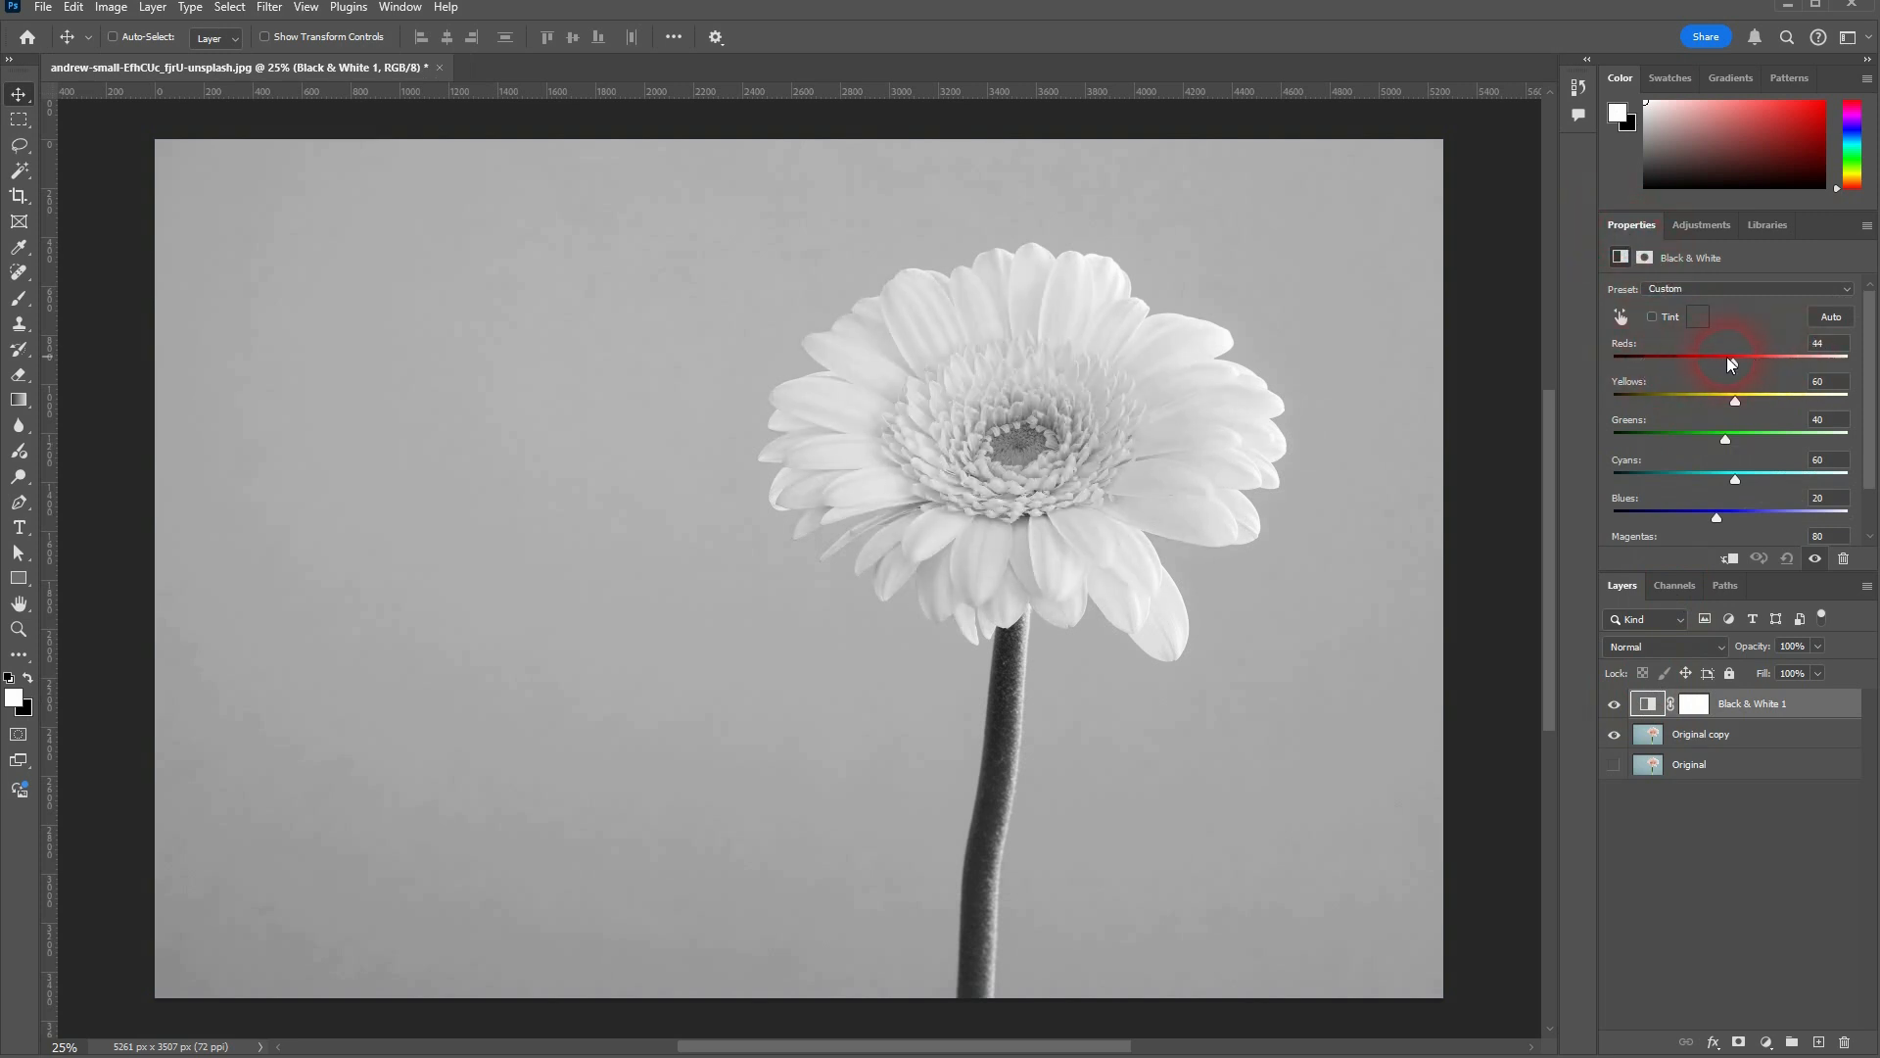
click(1830, 318)
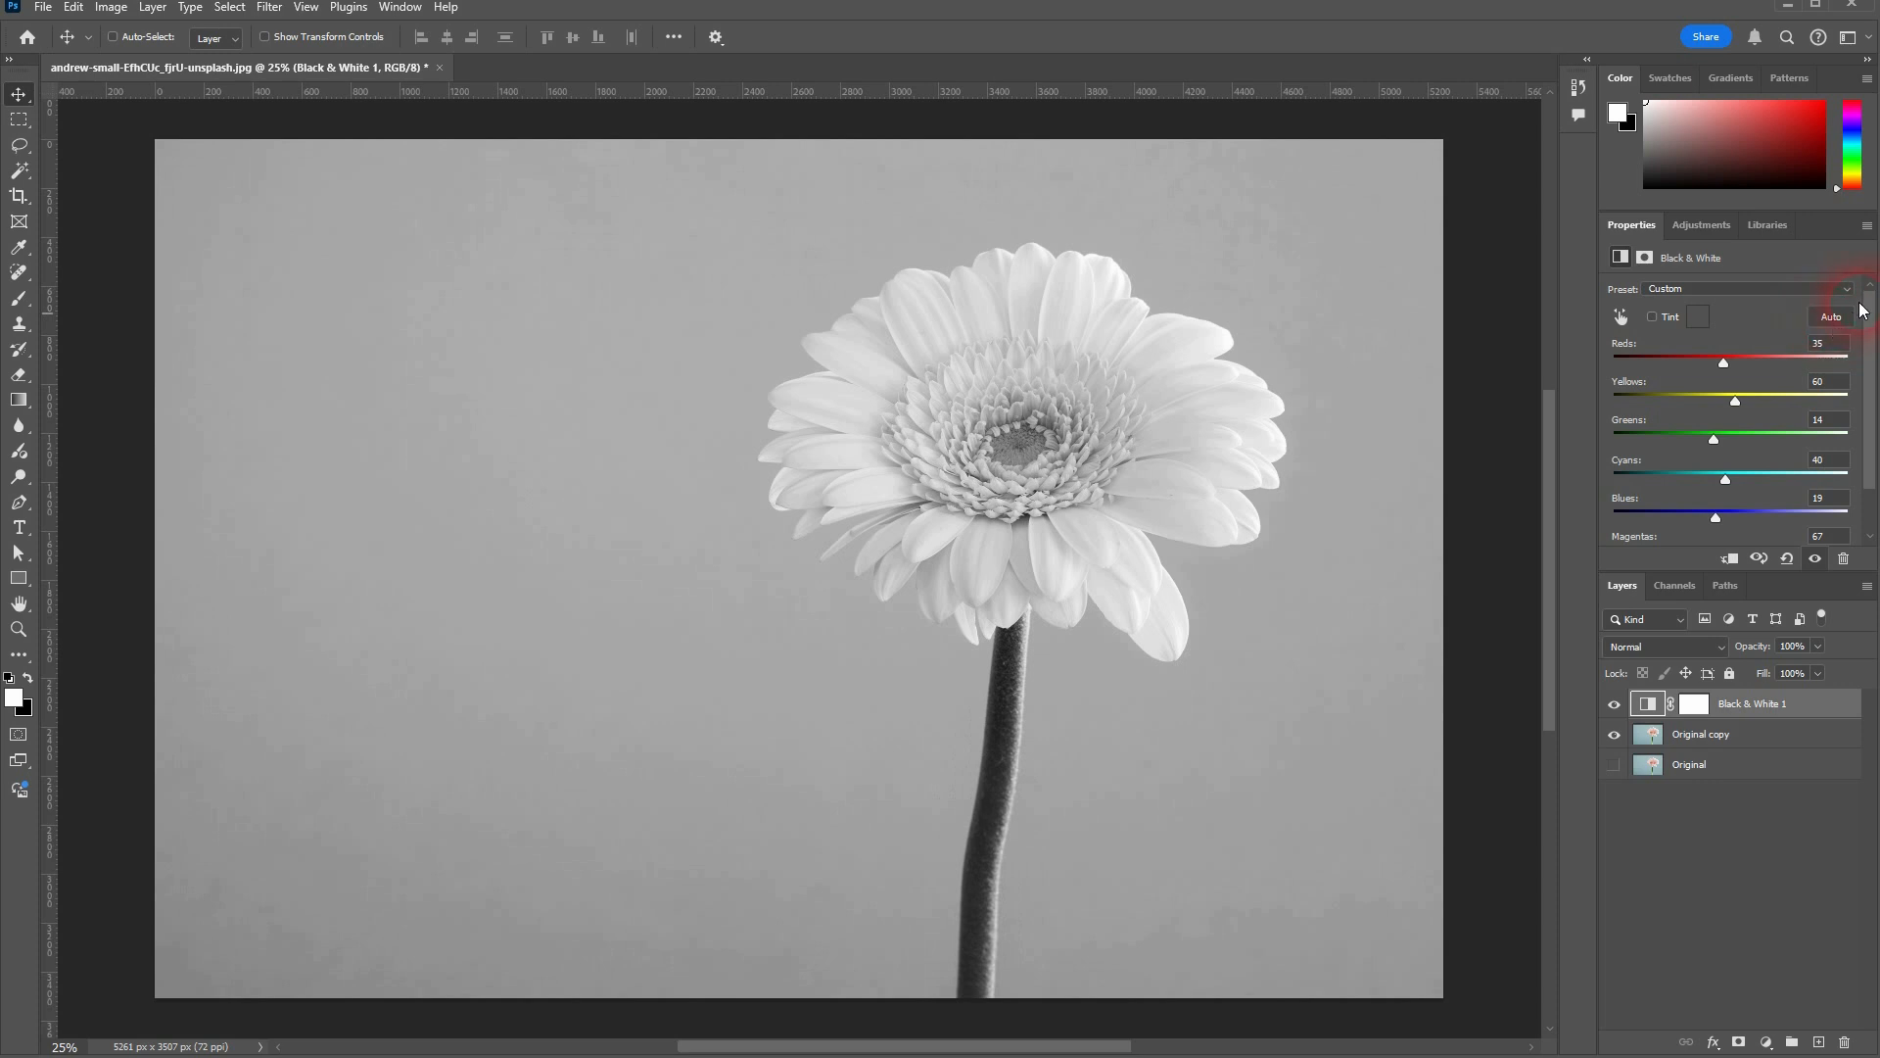
Select the Black & White layer's mask and compare the photo with the adjustment hidden and shown
click(1700, 741)
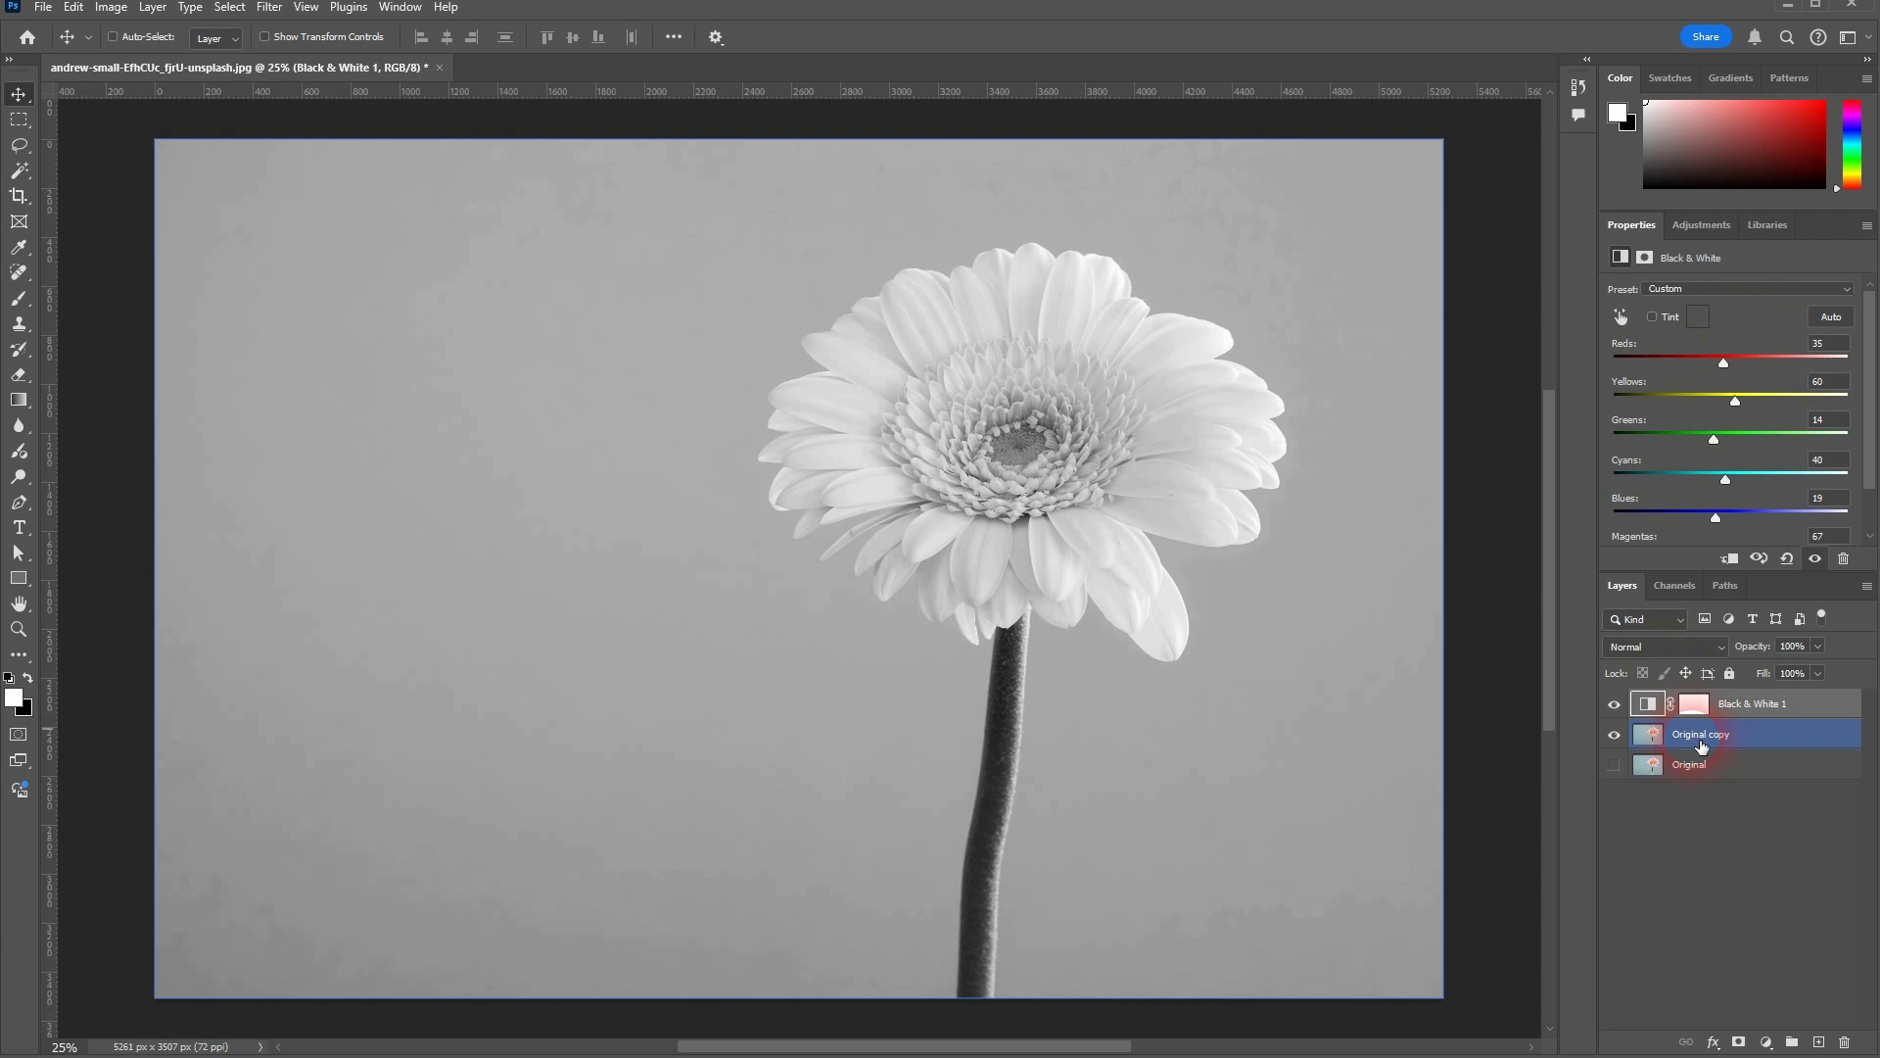
click(1696, 705)
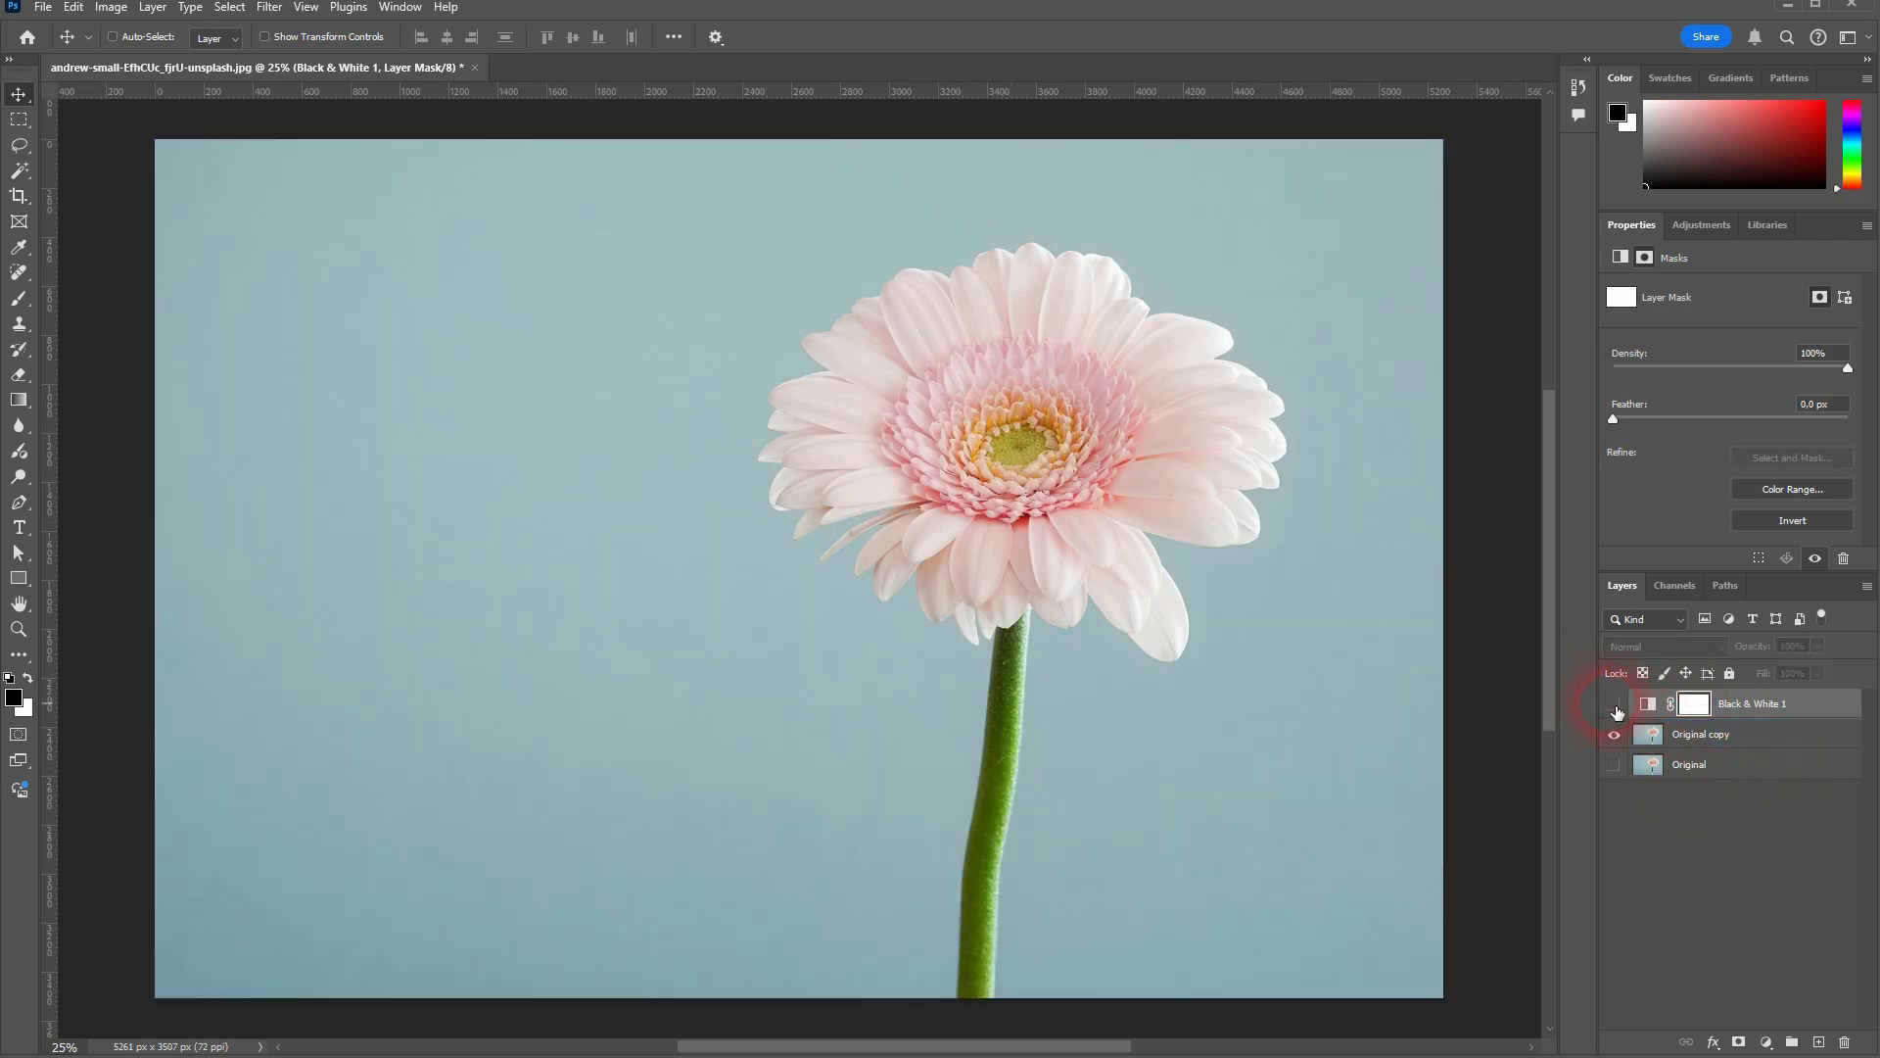
click(1616, 705)
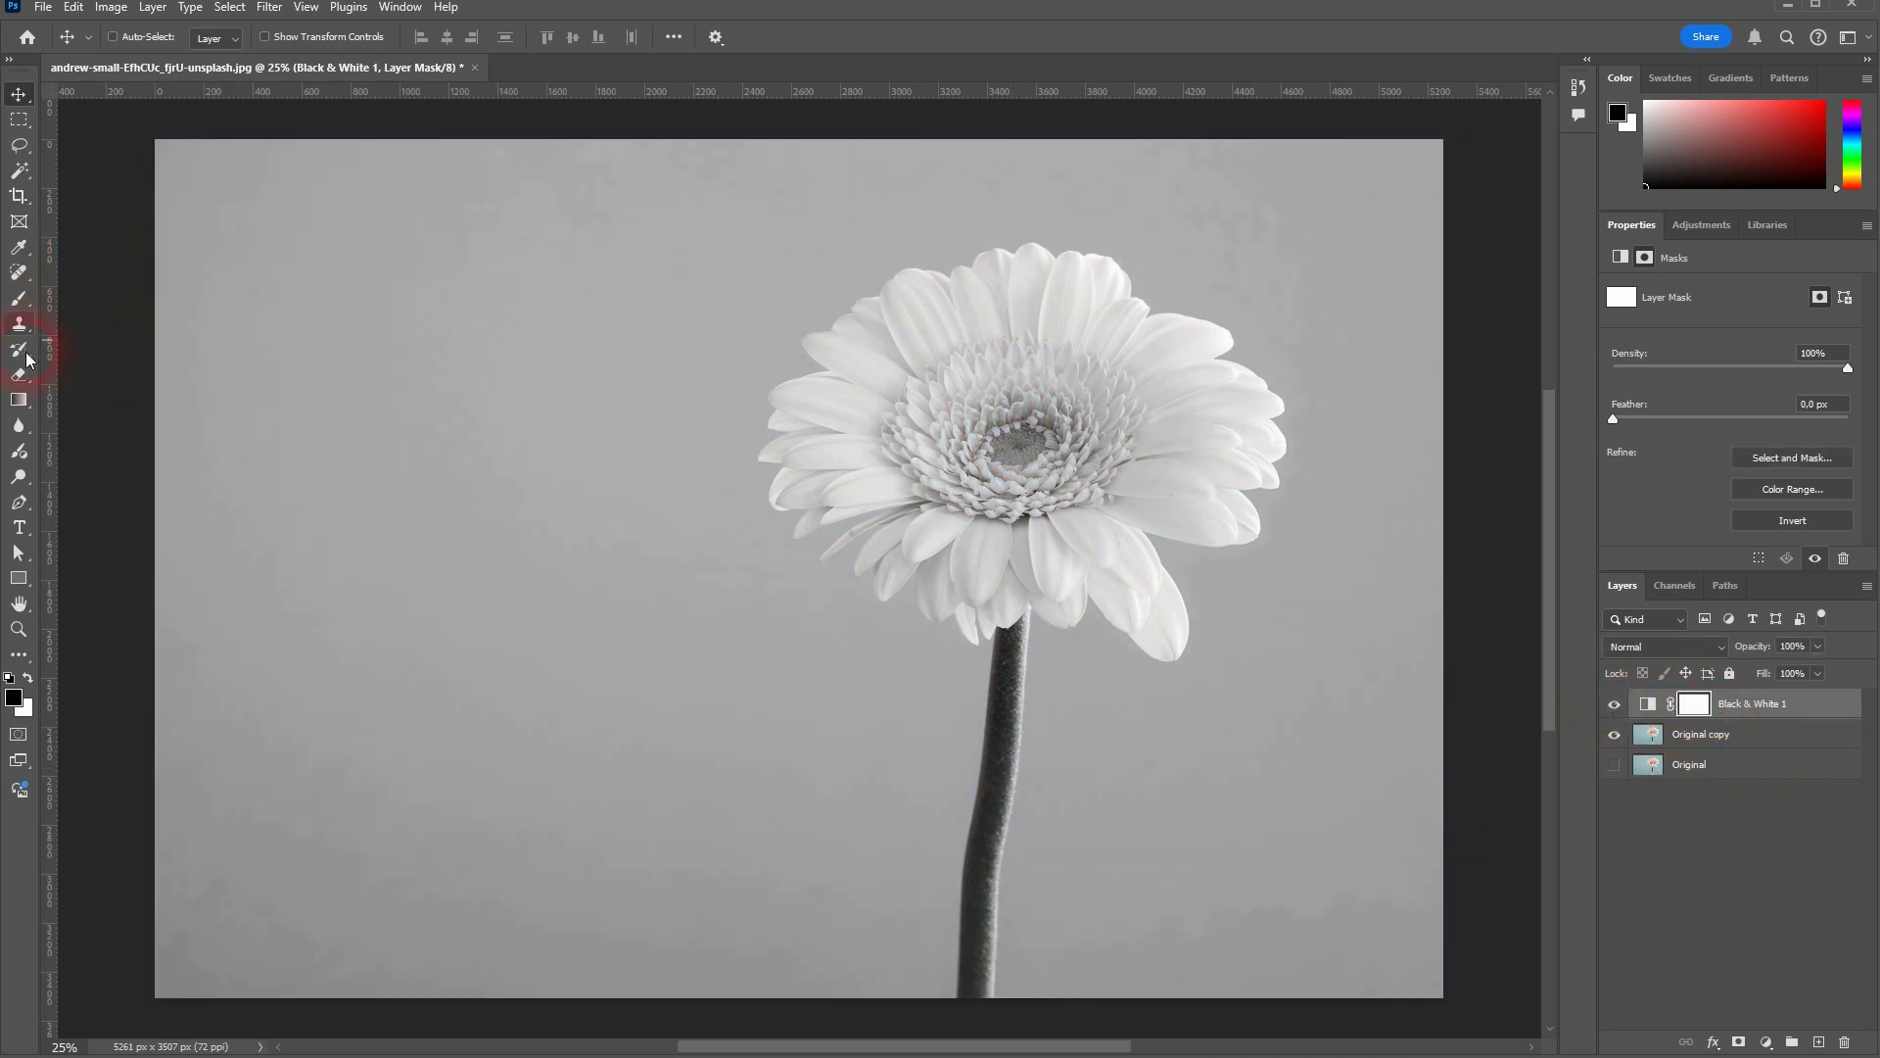
Set up the Brush tool with black as the foreground colour and a size of 200 px
click(24, 304)
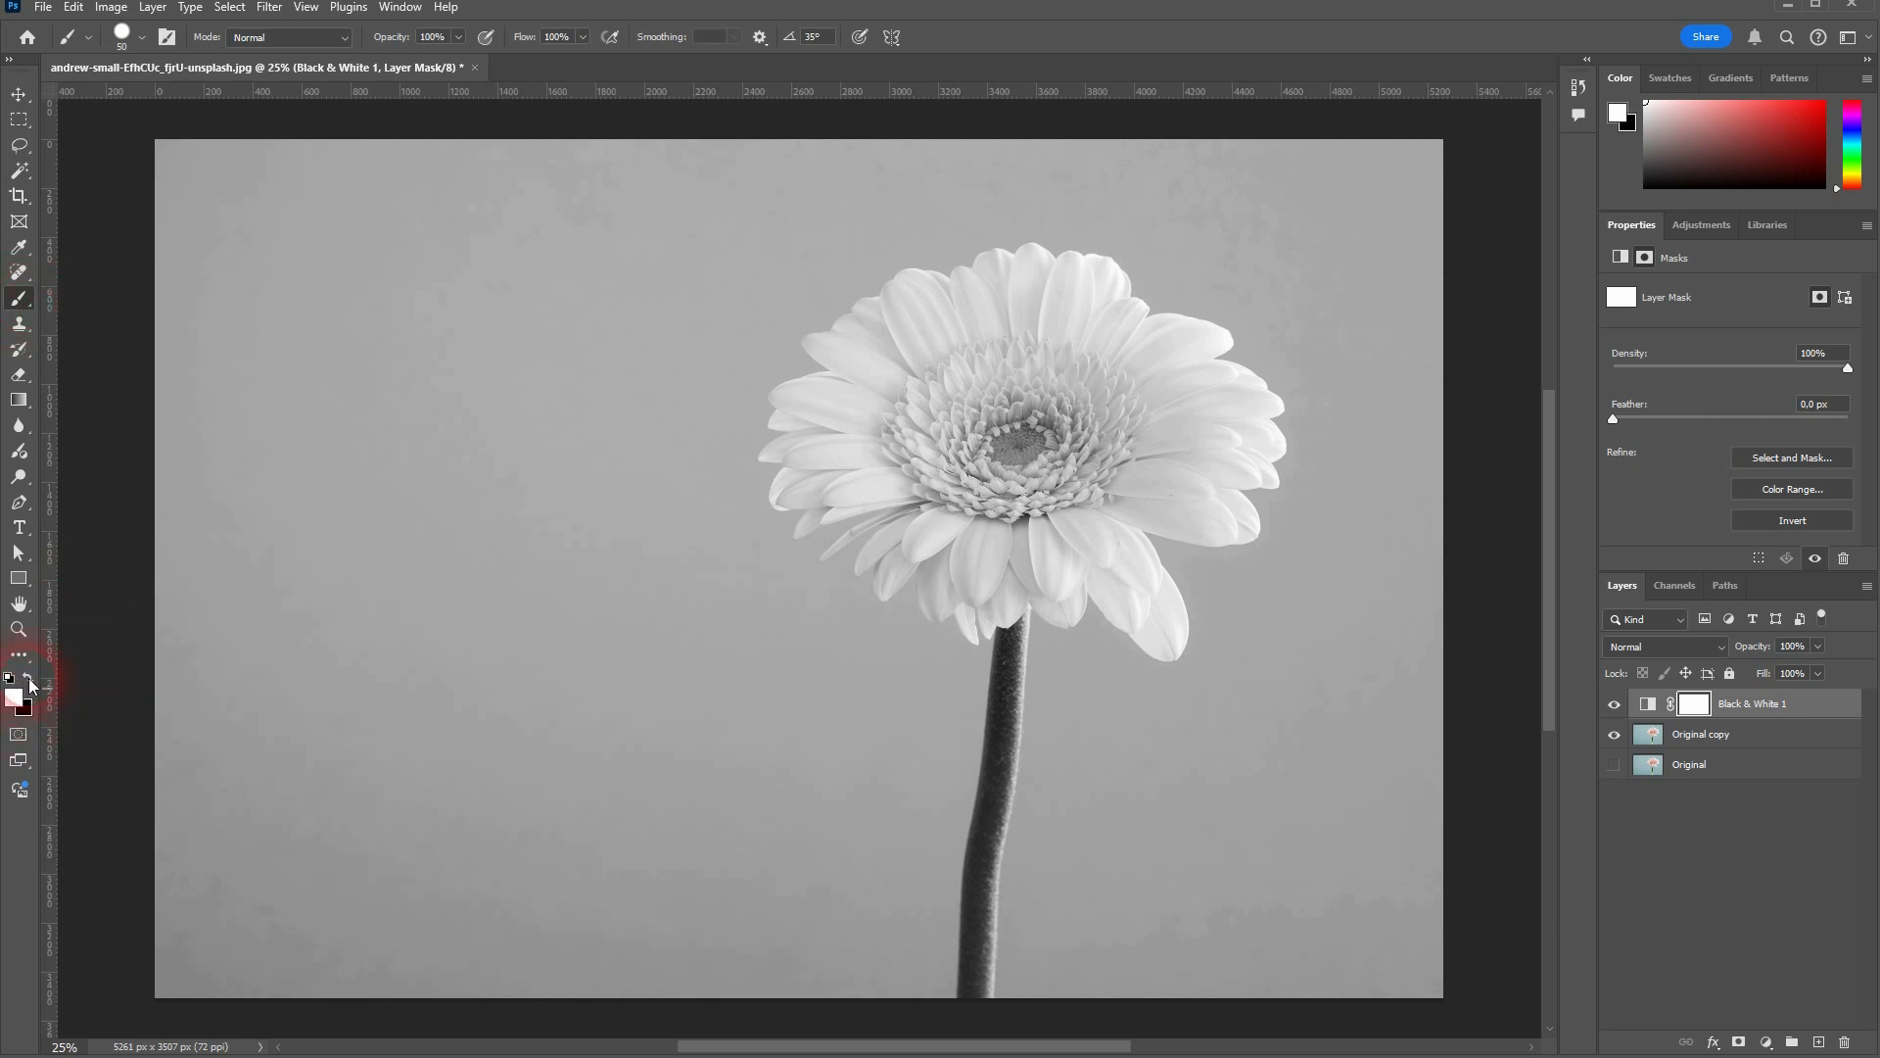
click(28, 681)
click(28, 680)
click(29, 683)
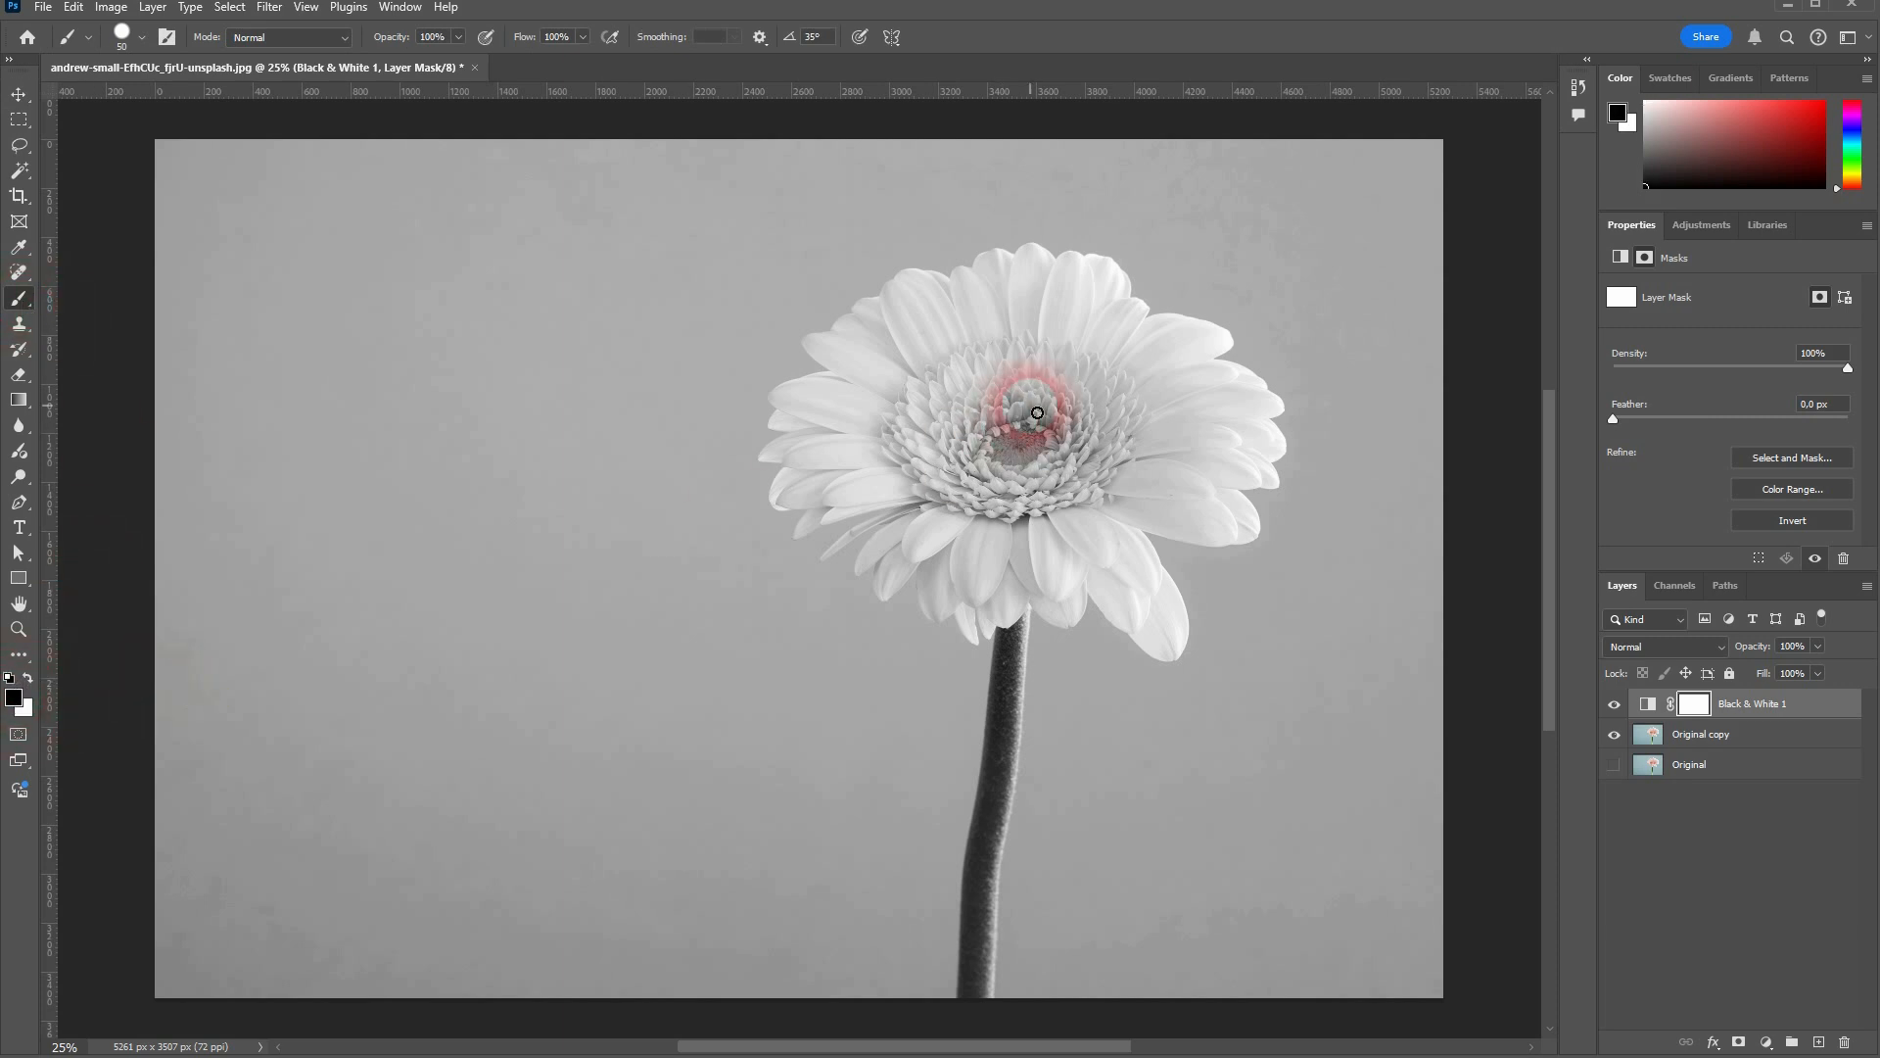
click(119, 44)
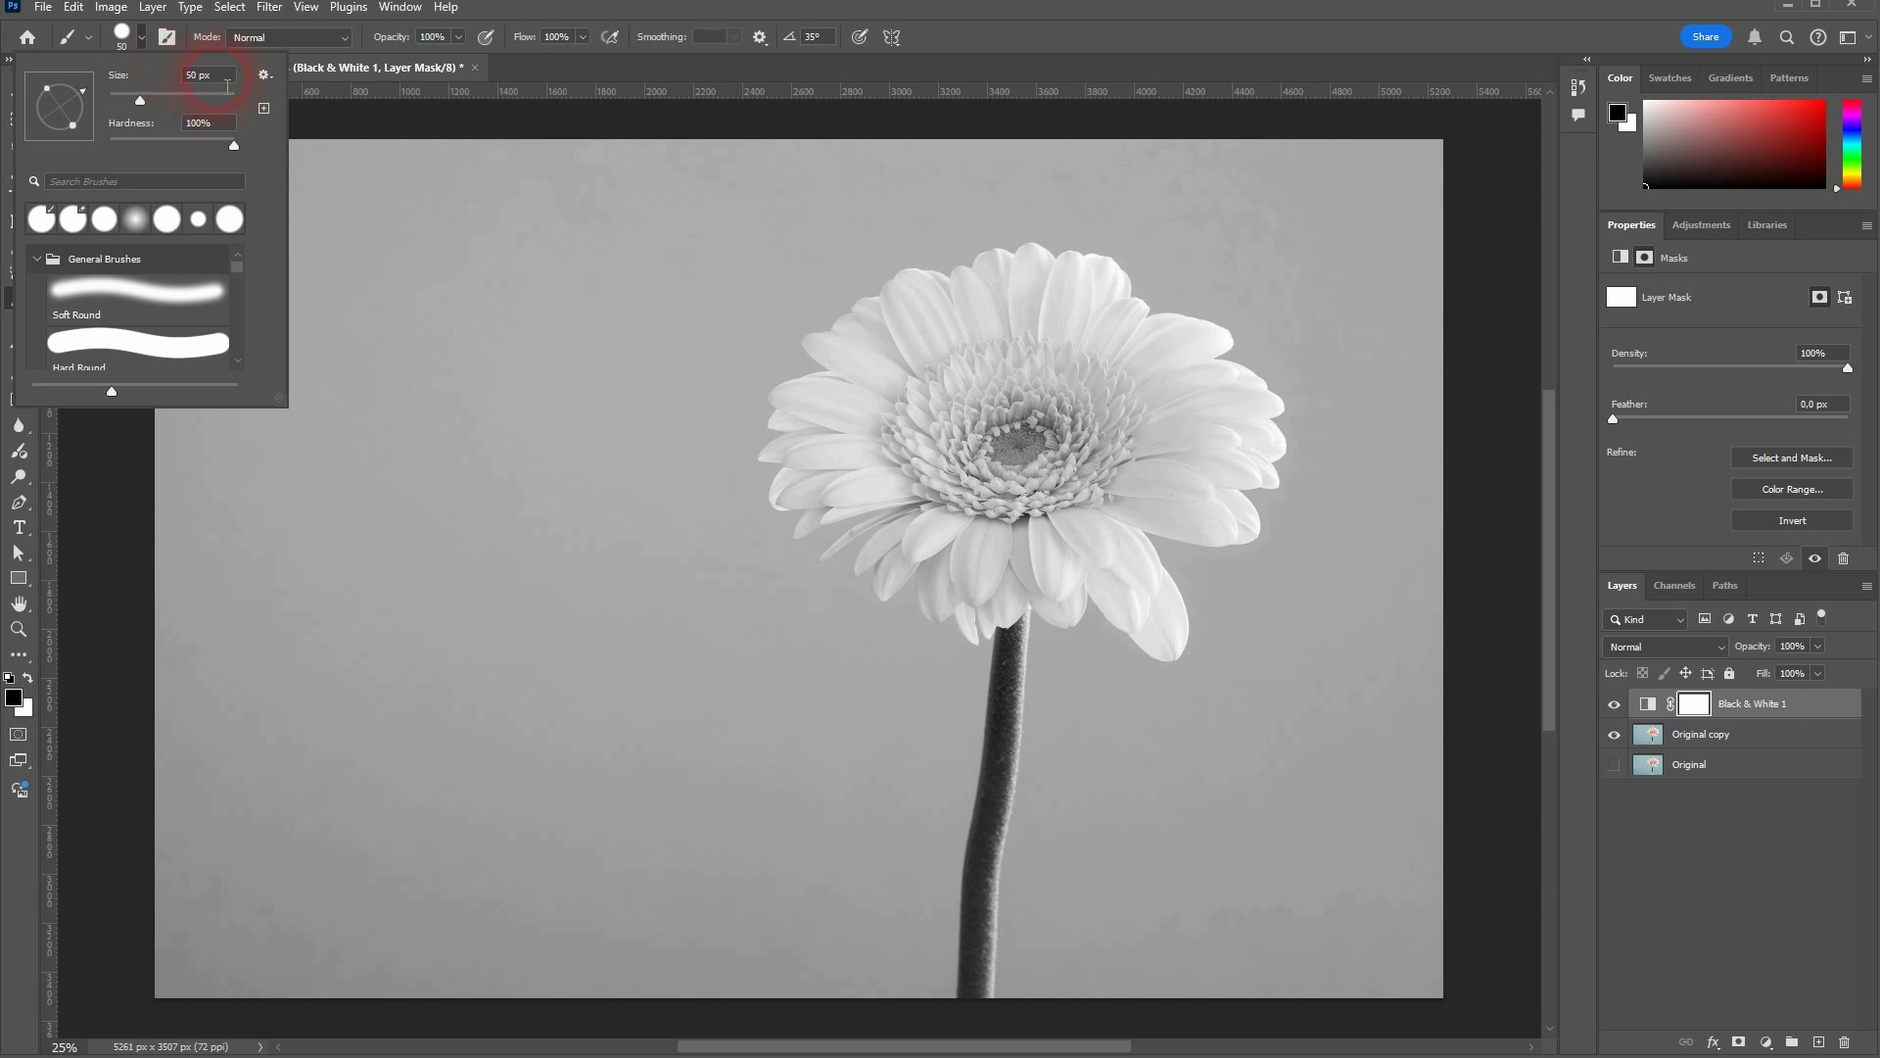
key(Return)
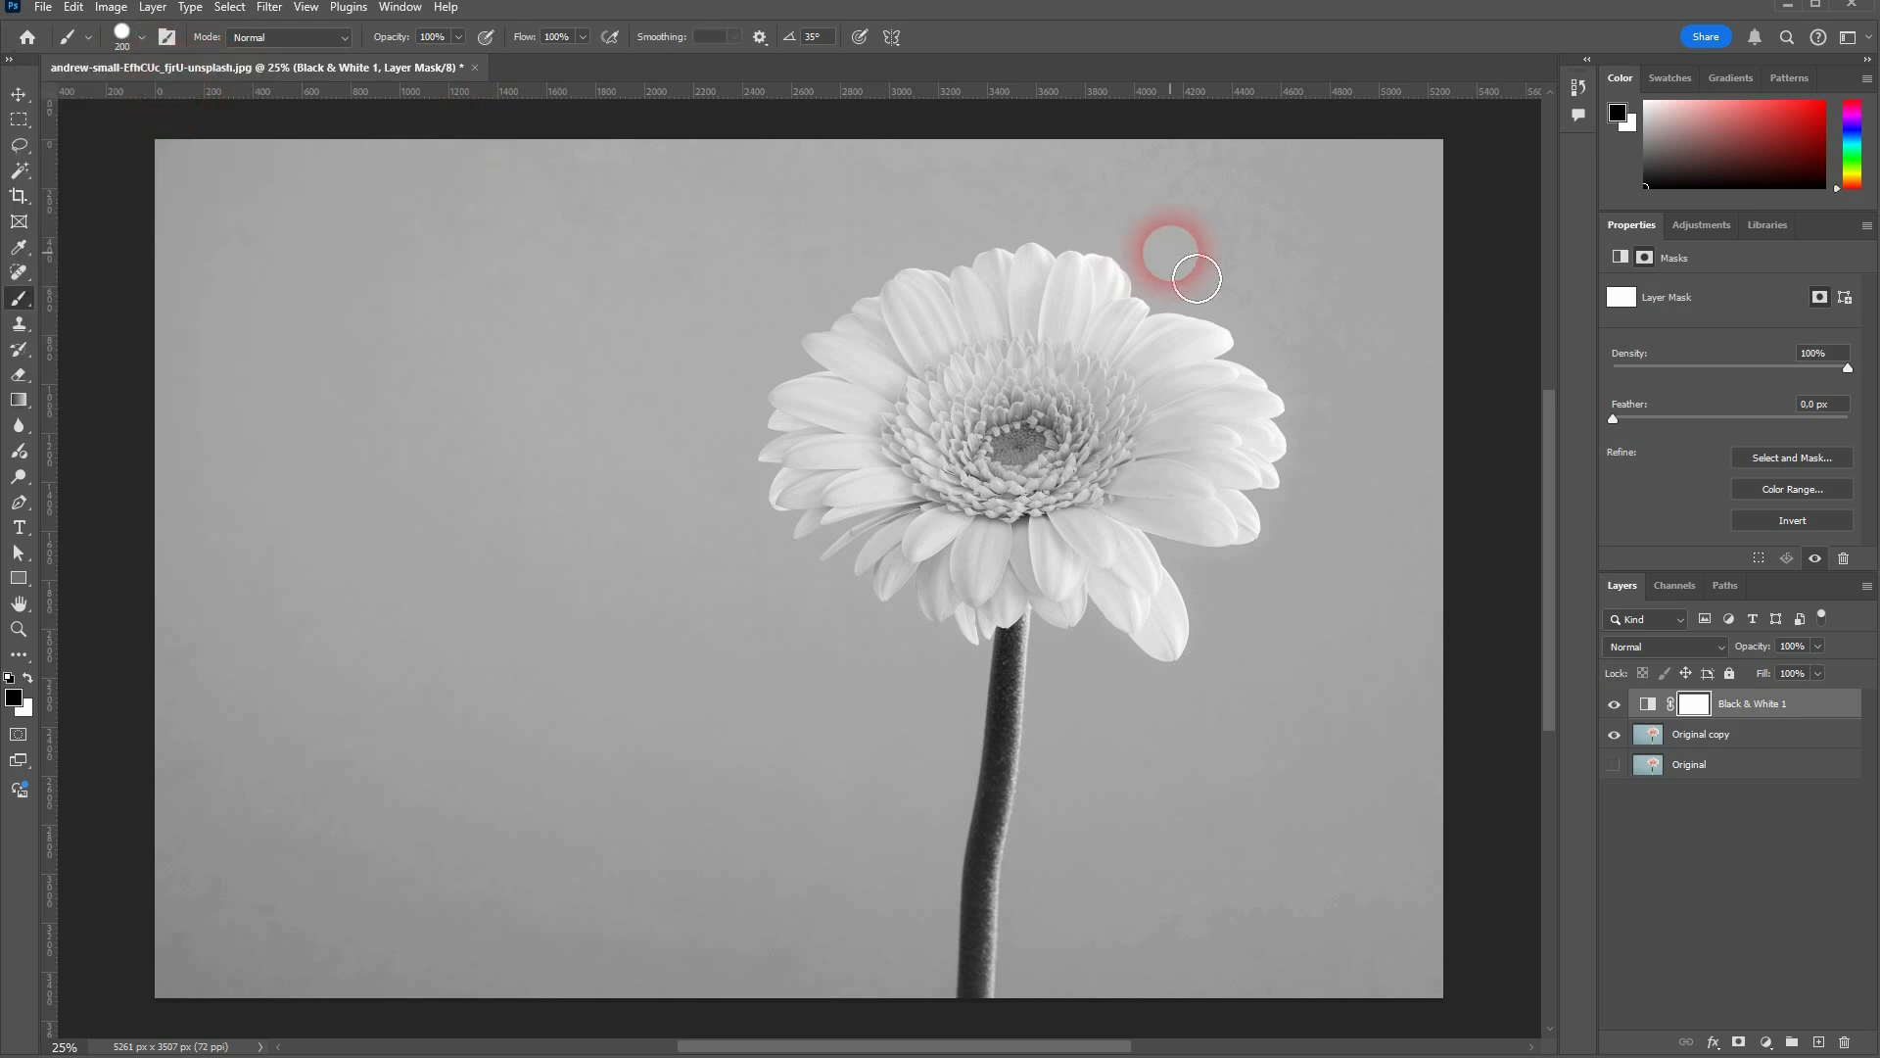
Try a straight black brush stroke diagonally across the flower on the layer mask and undo it
click(1259, 237)
shift+click(495, 722)
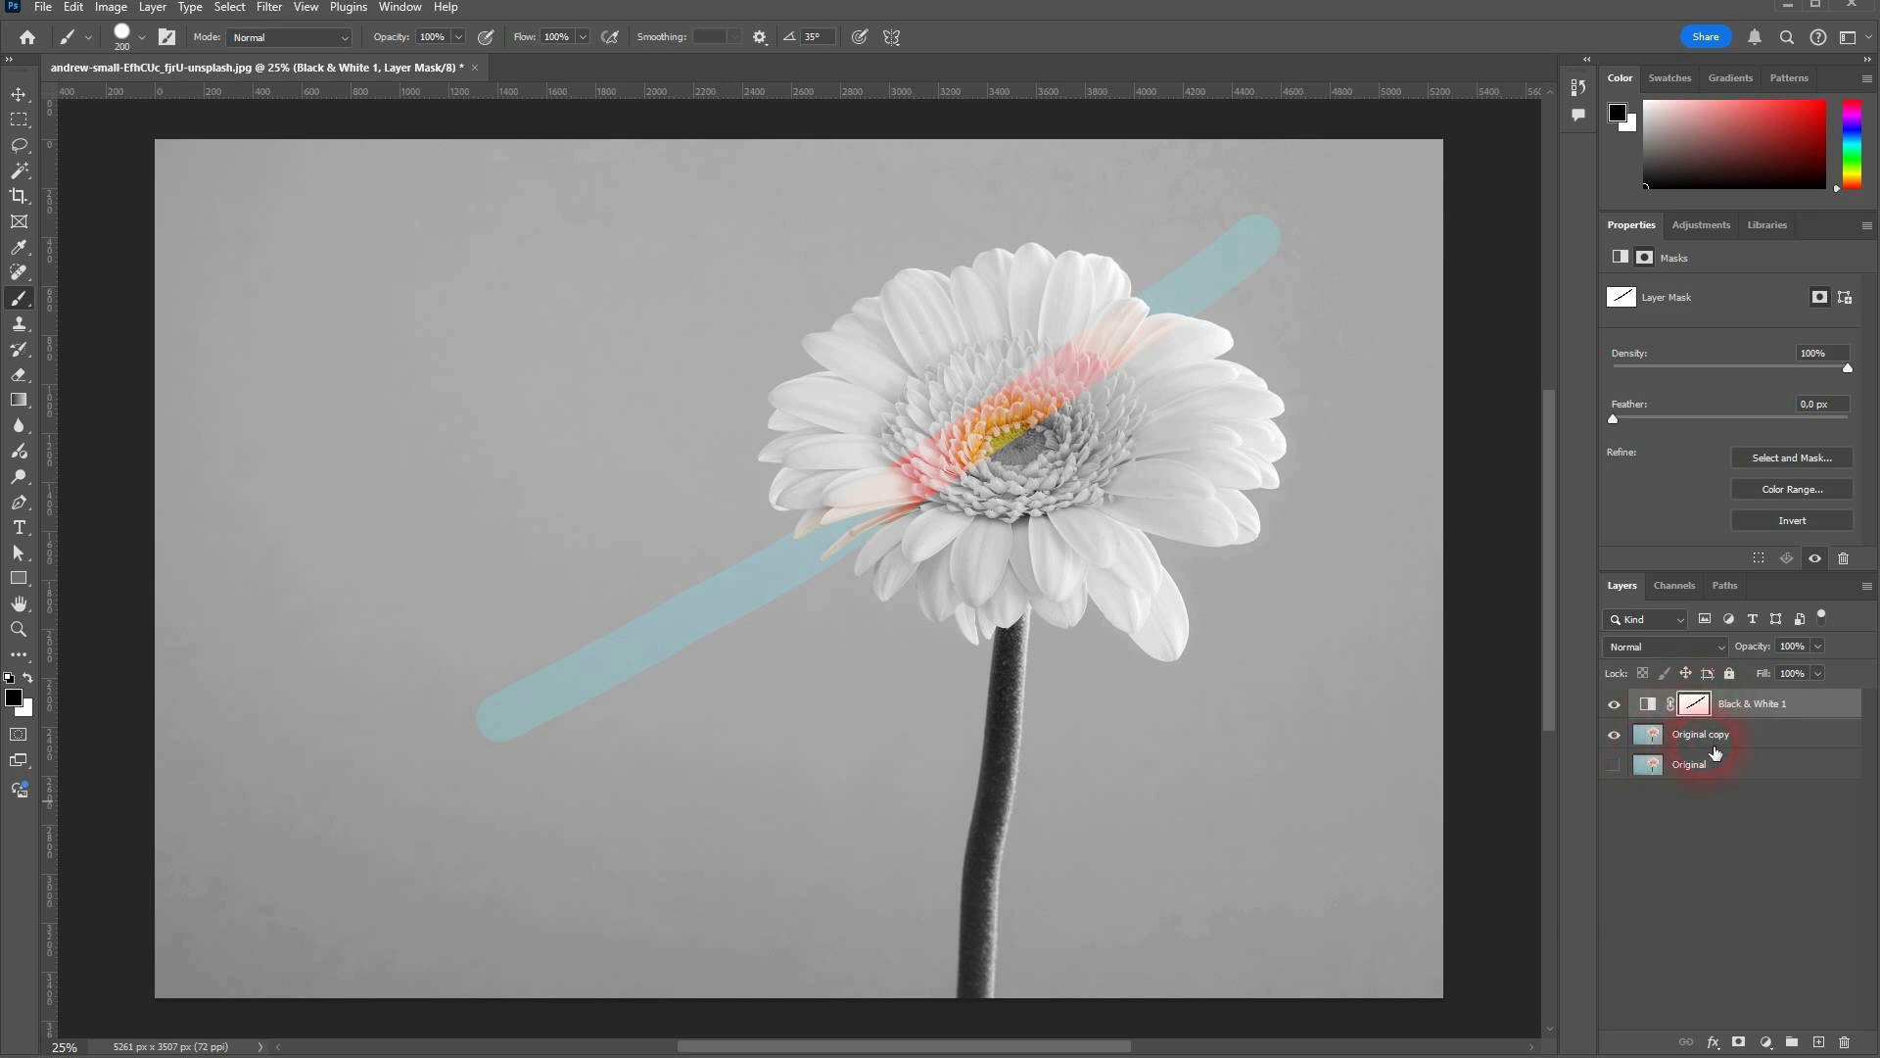
key(ctrl+z)
Paint black on the layer mask over the whole flower head and stem to restore their original colour
mouse_move(1050, 404)
mouse_down()
mouse_move(1009, 478)
mouse_move(1025, 481)
mouse_move(1059, 427)
mouse_move(935, 478)
mouse_move(1119, 408)
mouse_move(967, 415)
mouse_move(1023, 451)
mouse_move(906, 450)
mouse_move(1125, 451)
mouse_move(1039, 492)
mouse_move(1160, 454)
mouse_move(1024, 536)
mouse_move(1073, 481)
mouse_move(1063, 562)
mouse_move(1096, 545)
mouse_move(1073, 587)
mouse_move(1008, 586)
mouse_move(1016, 622)
mouse_move(1021, 531)
mouse_move(943, 586)
mouse_move(956, 536)
mouse_move(908, 571)
mouse_move(921, 513)
mouse_move(893, 508)
mouse_move(933, 497)
mouse_move(849, 502)
mouse_move(891, 452)
mouse_move(823, 457)
mouse_move(833, 415)
mouse_move(877, 416)
mouse_move(869, 374)
mouse_move(880, 387)
mouse_move(853, 372)
mouse_move(958, 303)
mouse_move(1088, 284)
mouse_move(1208, 333)
mouse_move(1266, 377)
mouse_move(1302, 446)
mouse_move(1284, 541)
mouse_move(1180, 571)
mouse_move(1211, 660)
mouse_move(1117, 626)
mouse_move(998, 656)
mouse_move(928, 588)
mouse_move(907, 609)
mouse_move(843, 562)
mouse_move(895, 524)
mouse_move(803, 527)
mouse_move(801, 479)
mouse_move(931, 340)
mouse_move(1151, 454)
mouse_move(1163, 516)
mouse_move(1045, 613)
mouse_move(1155, 584)
mouse_move(1151, 498)
mouse_move(1201, 517)
mouse_move(1264, 450)
mouse_move(1251, 432)
mouse_move(1199, 453)
mouse_move(1129, 332)
mouse_move(1025, 383)
mouse_move(1100, 332)
mouse_move(1149, 336)
mouse_move(1184, 373)
mouse_move(924, 359)
mouse_move(911, 386)
mouse_move(974, 491)
mouse_move(1061, 816)
mouse_up()
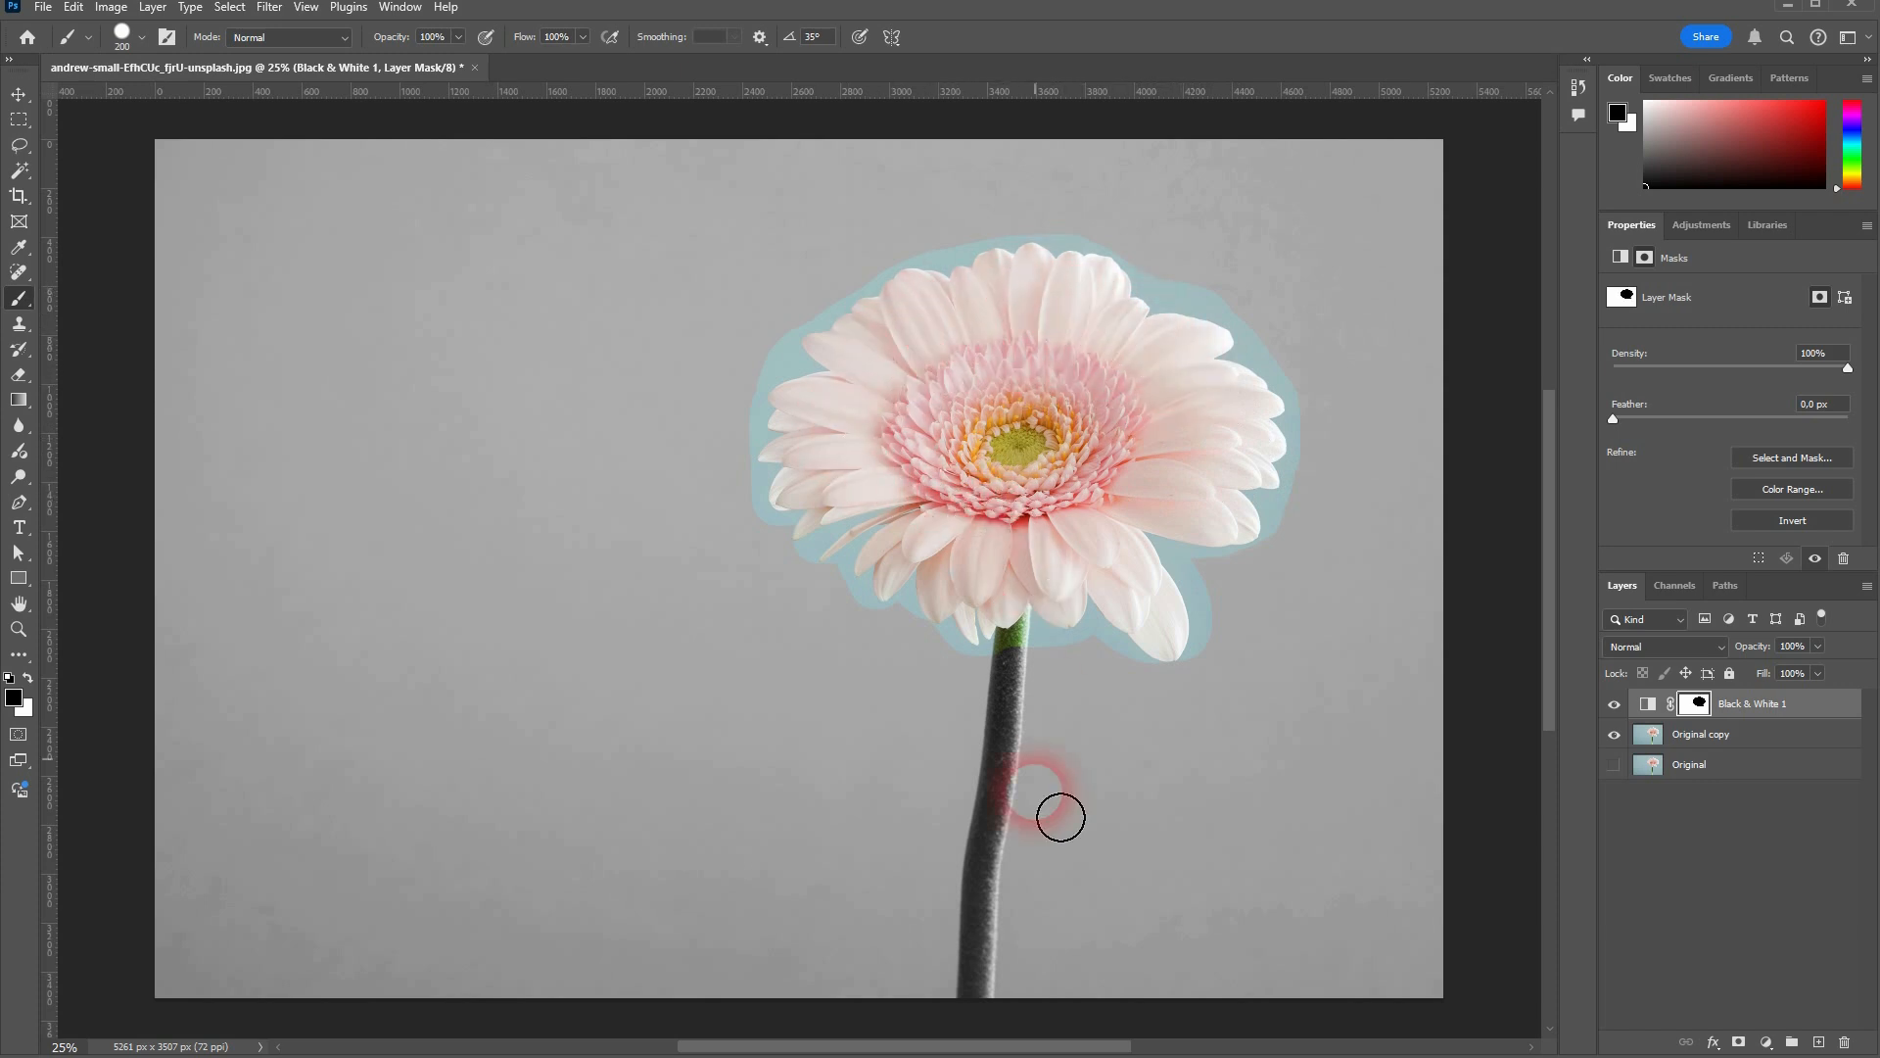
drag(1004, 963, 1017, 853)
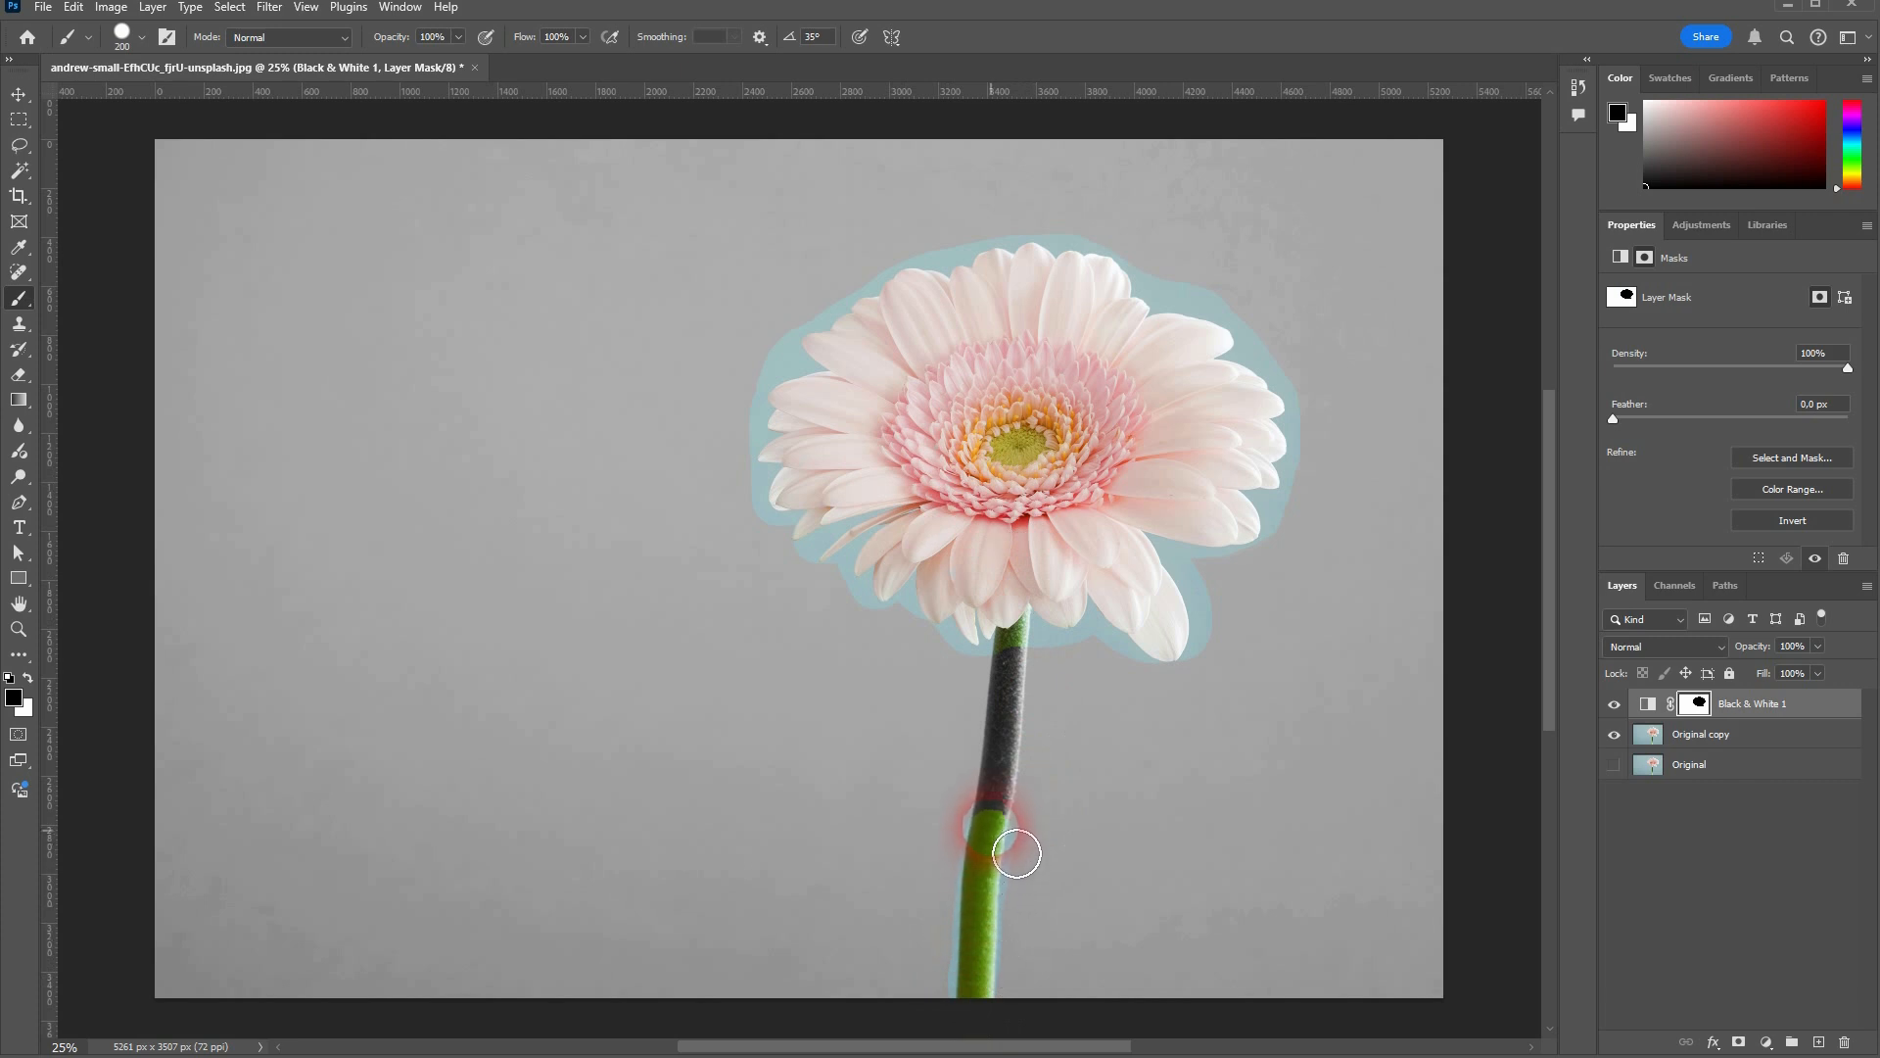
mouse_move(1022, 774)
mouse_down()
mouse_move(1015, 675)
mouse_move(1040, 596)
mouse_move(1092, 725)
mouse_up()
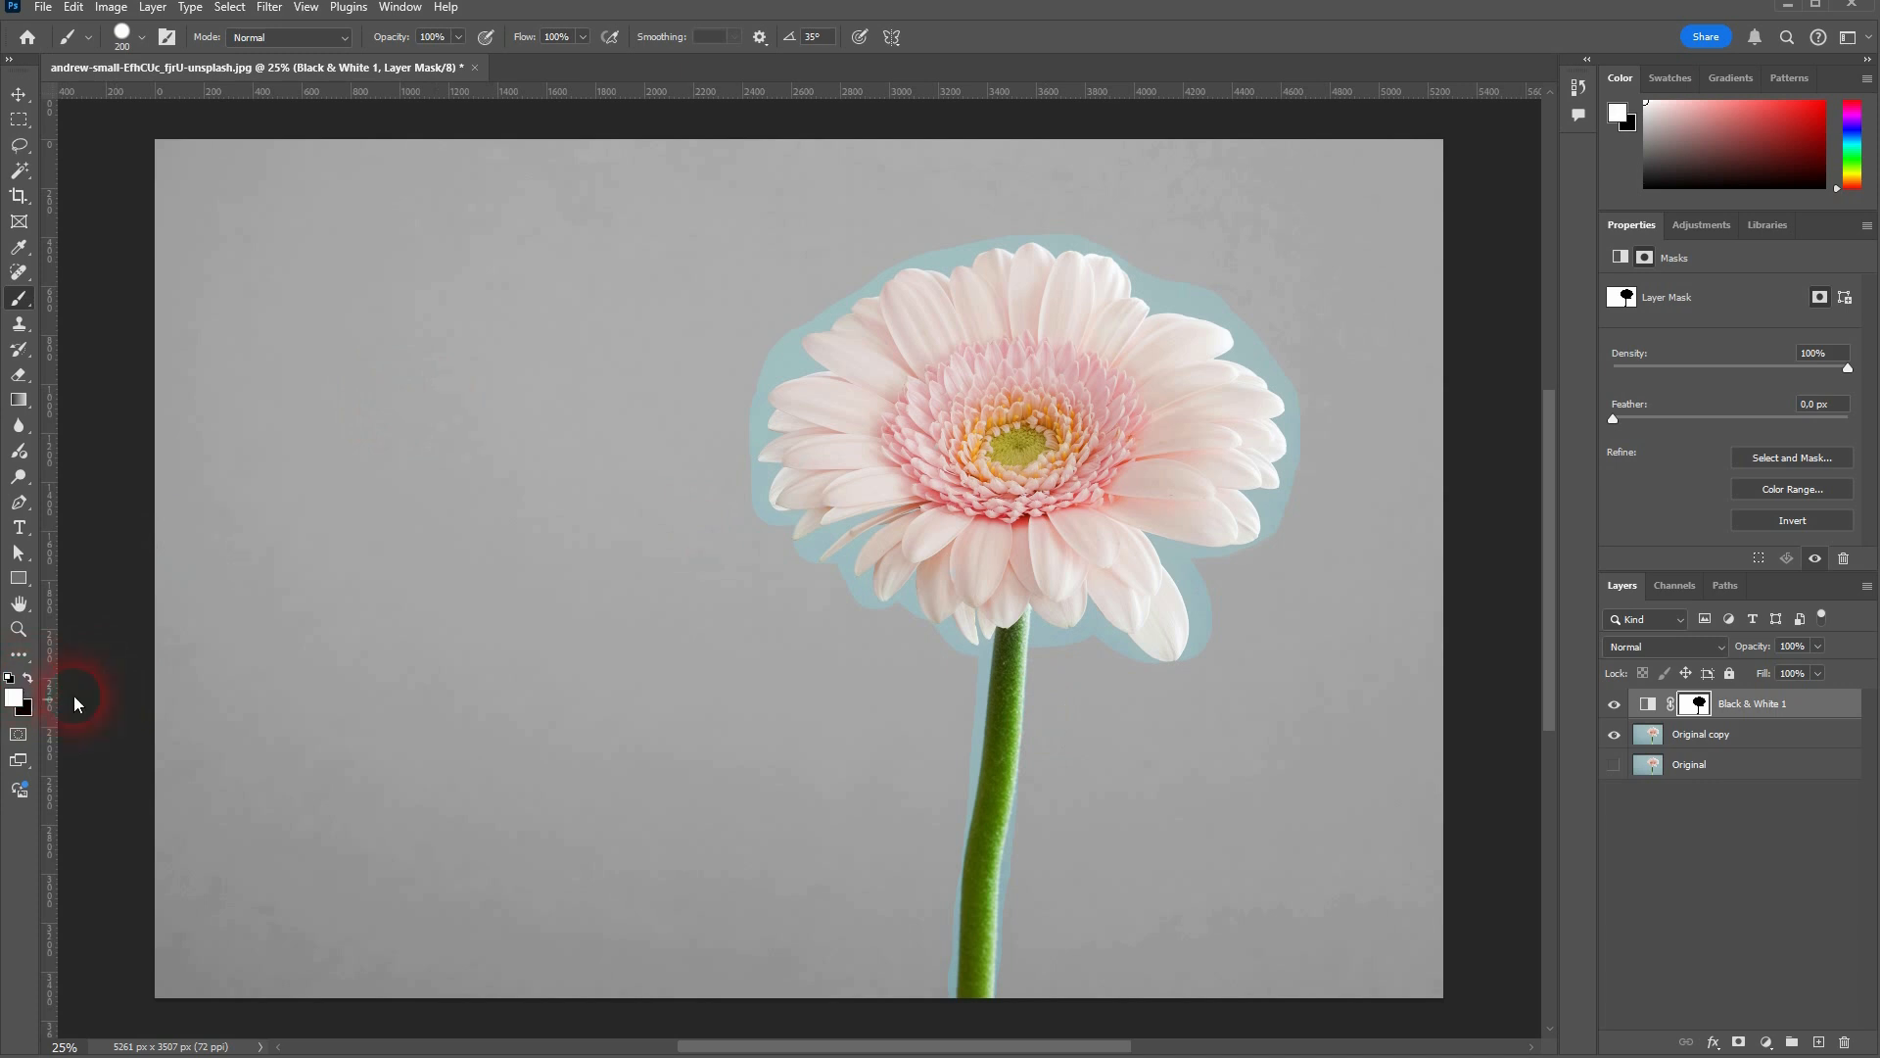
Make white the foreground colour and set the brush size to 100 px
click(122, 37)
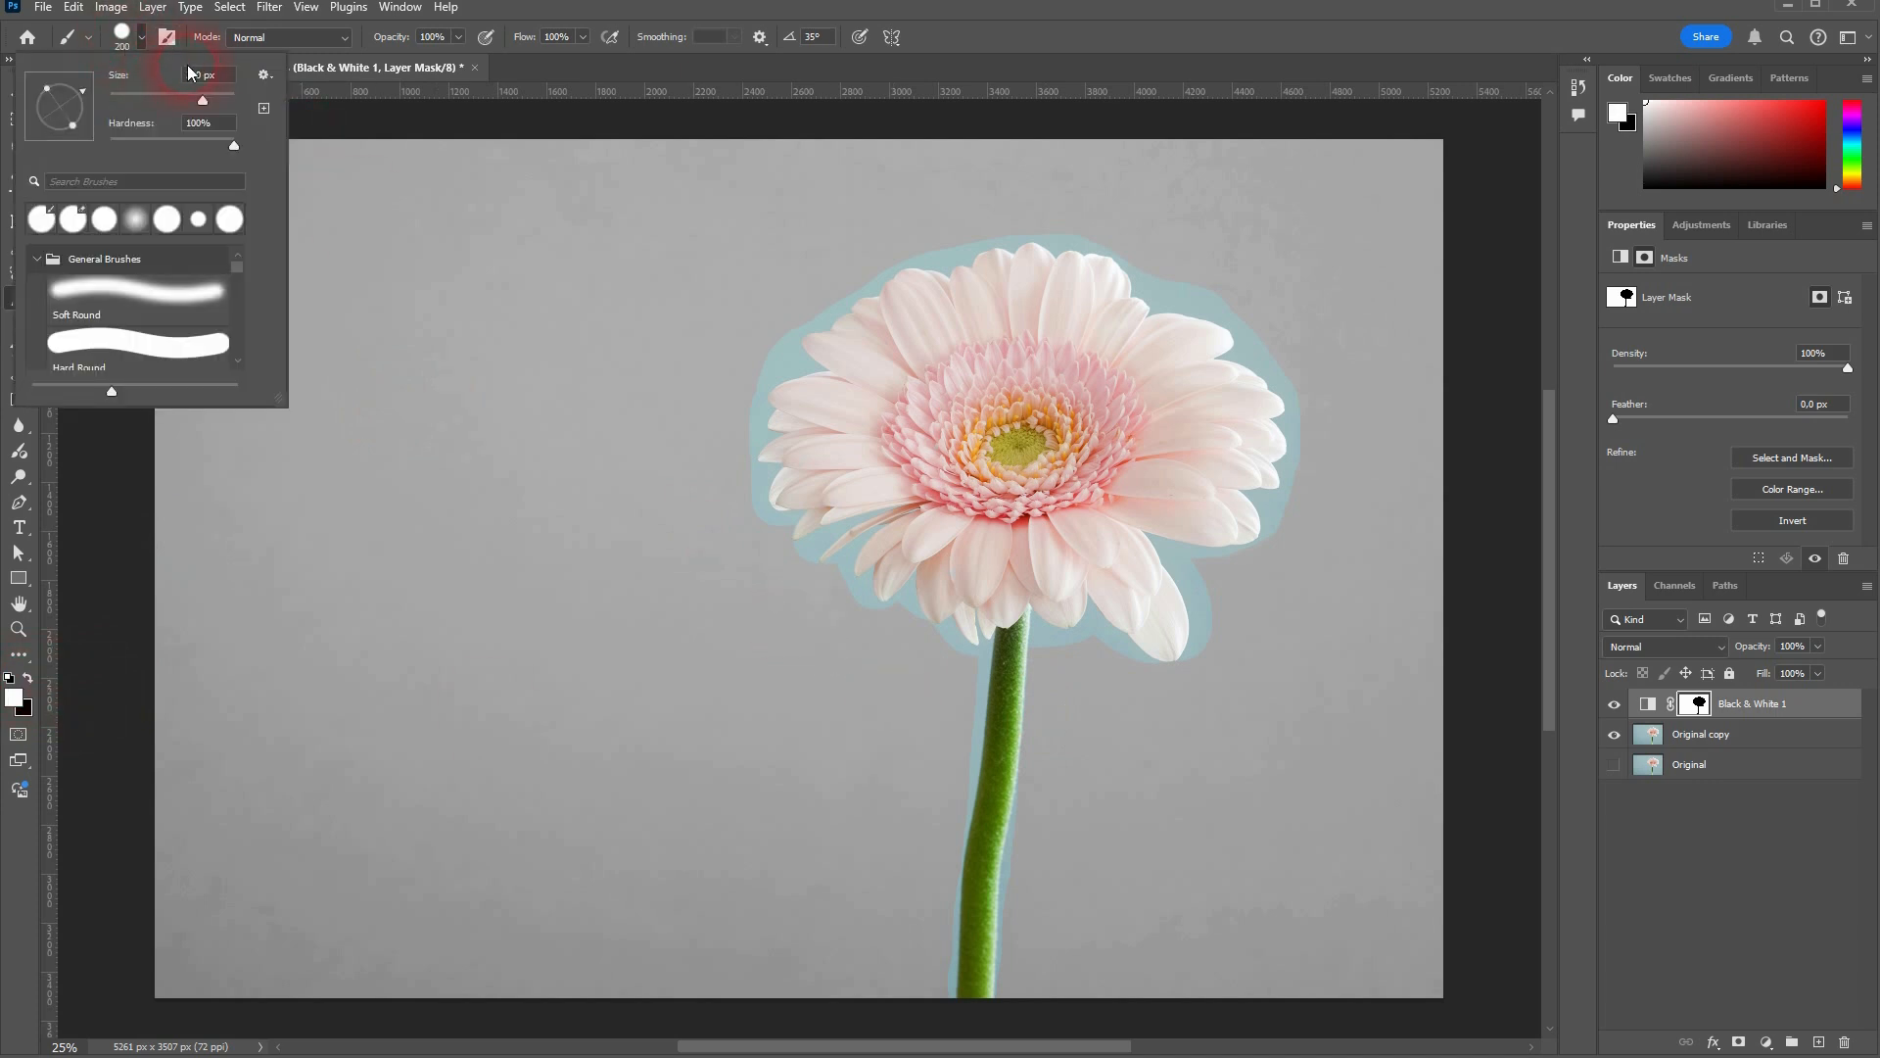
text(50)
key(Return)
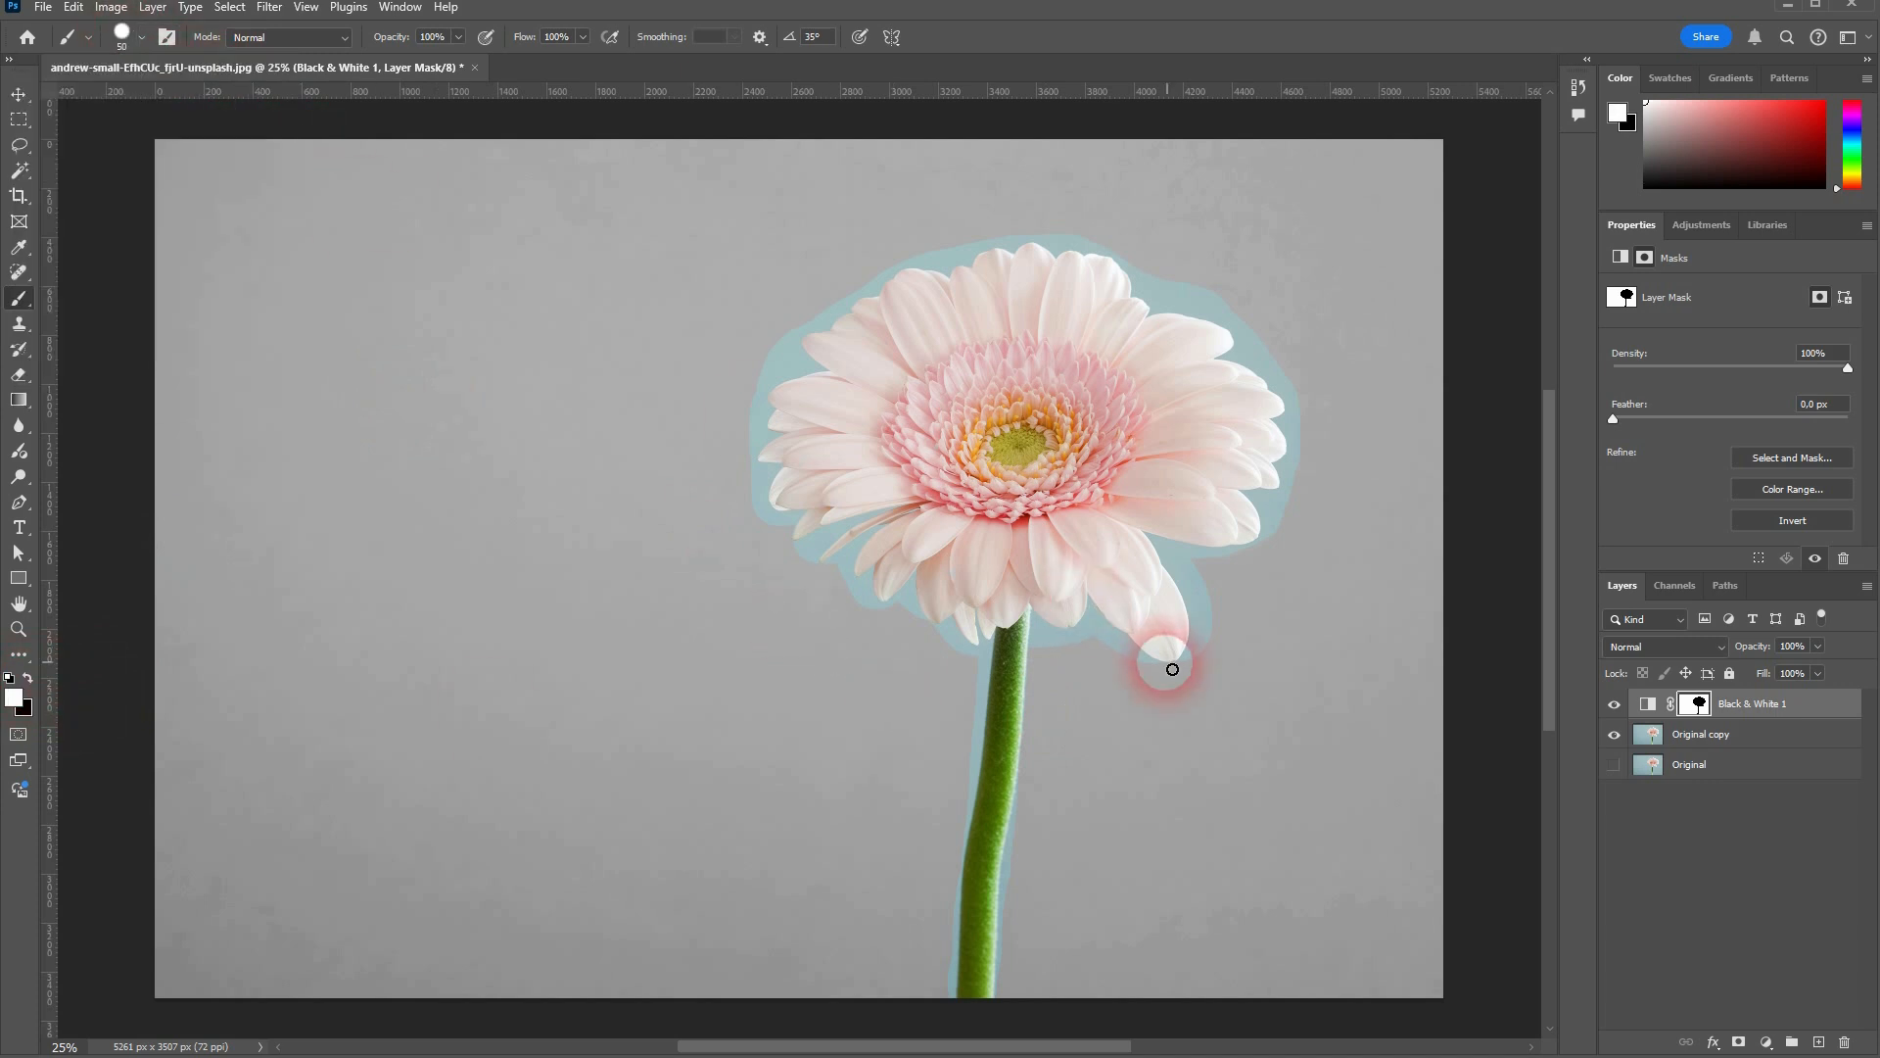
click(133, 29)
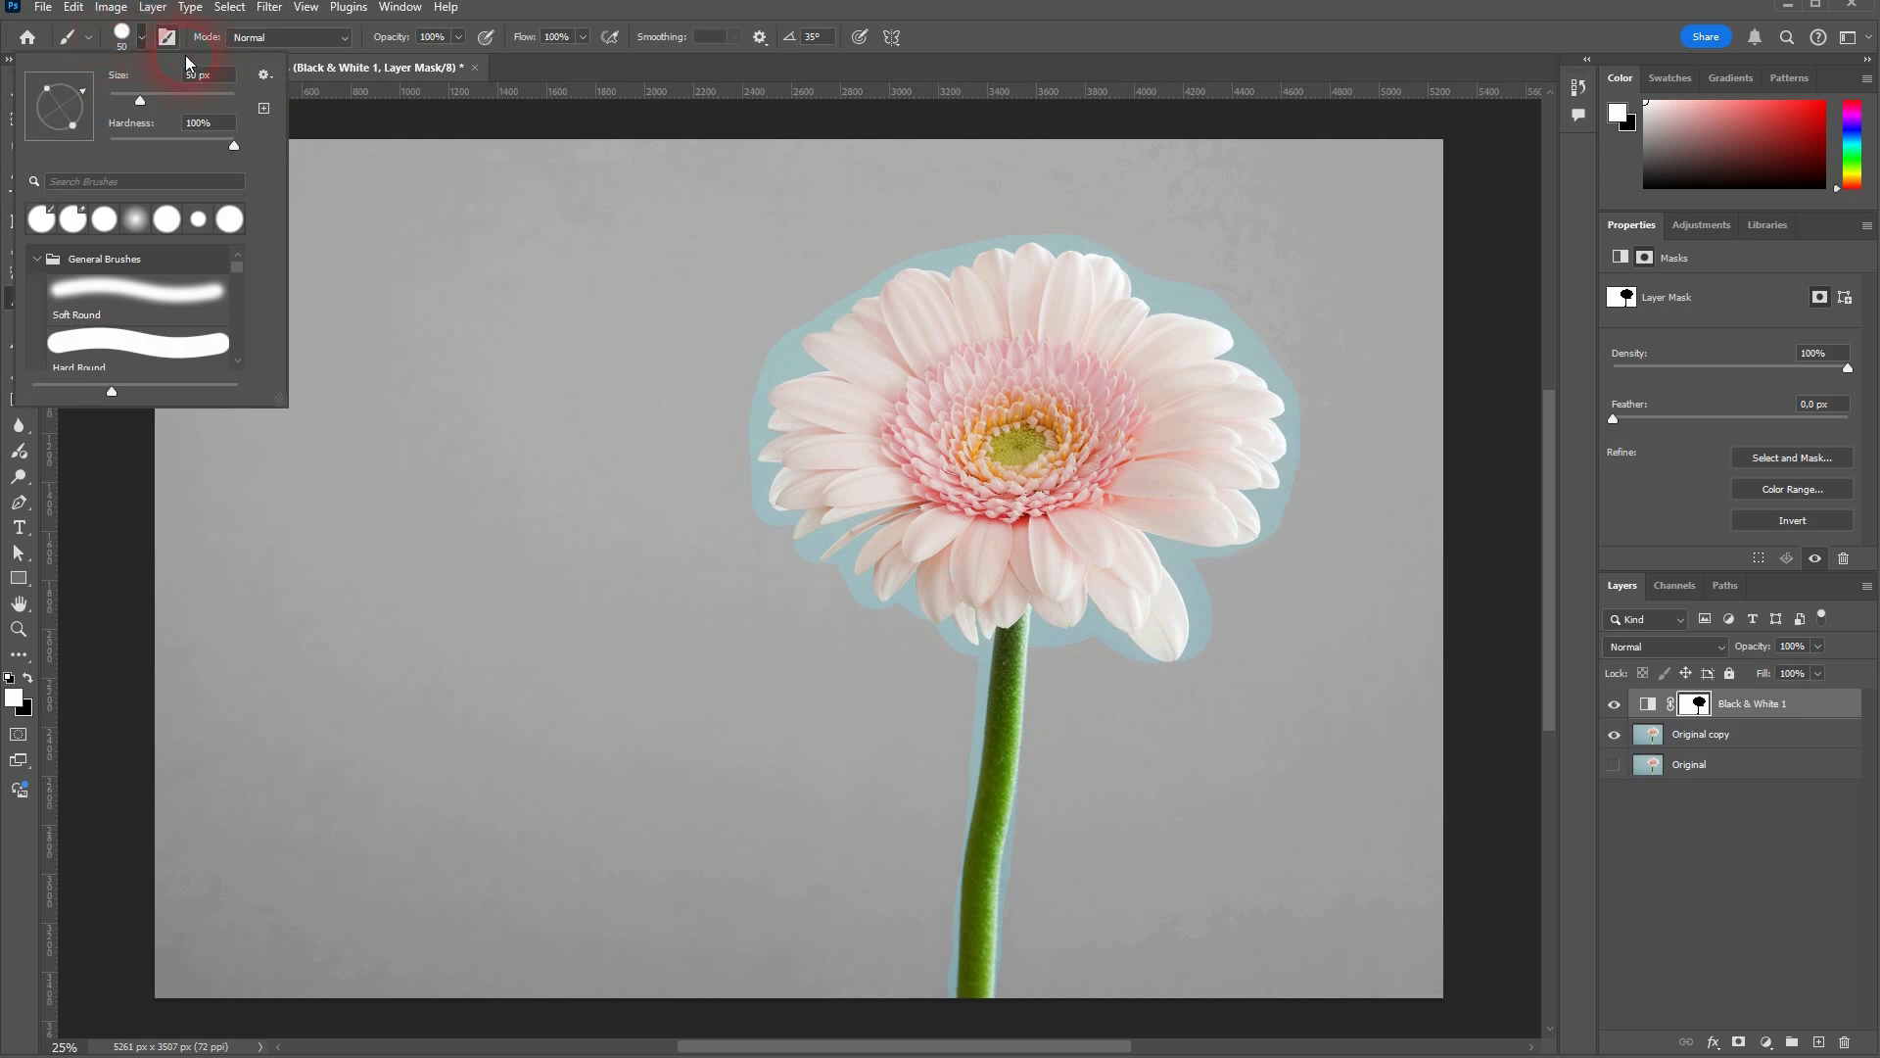
text(100)
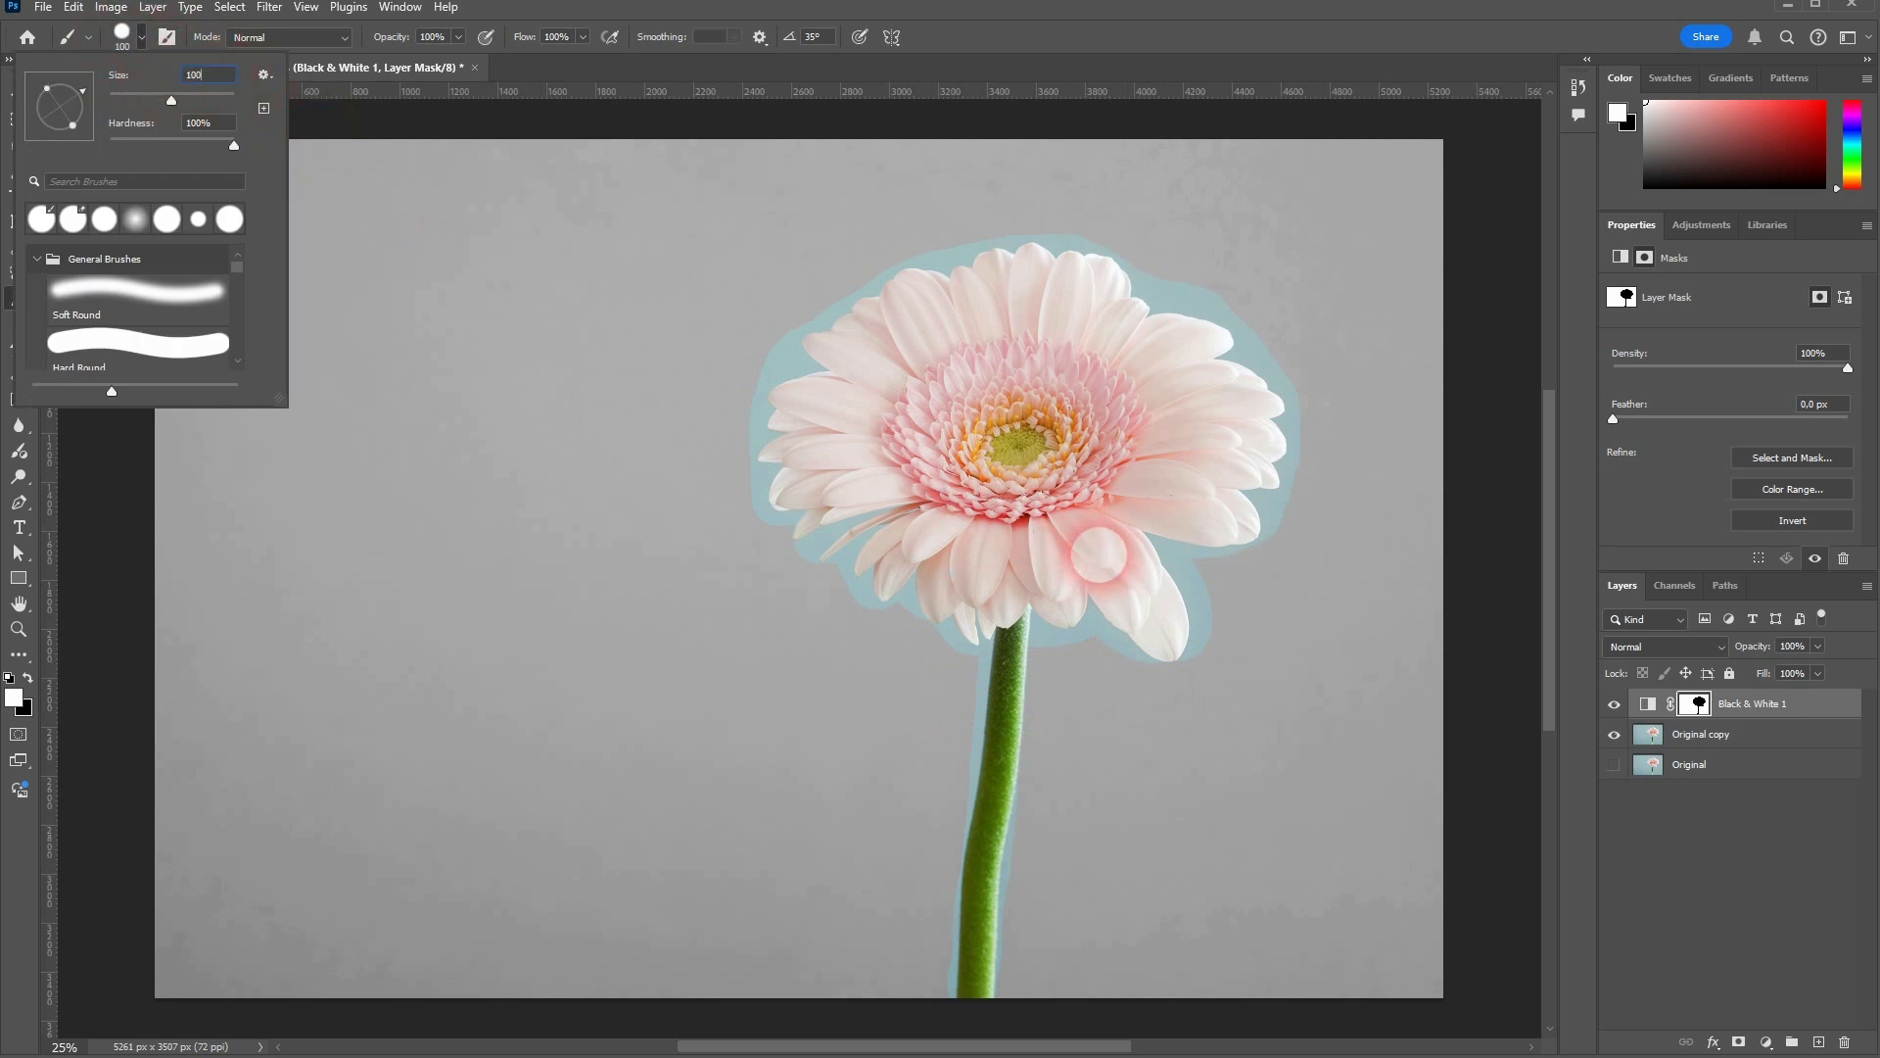
key(Return)
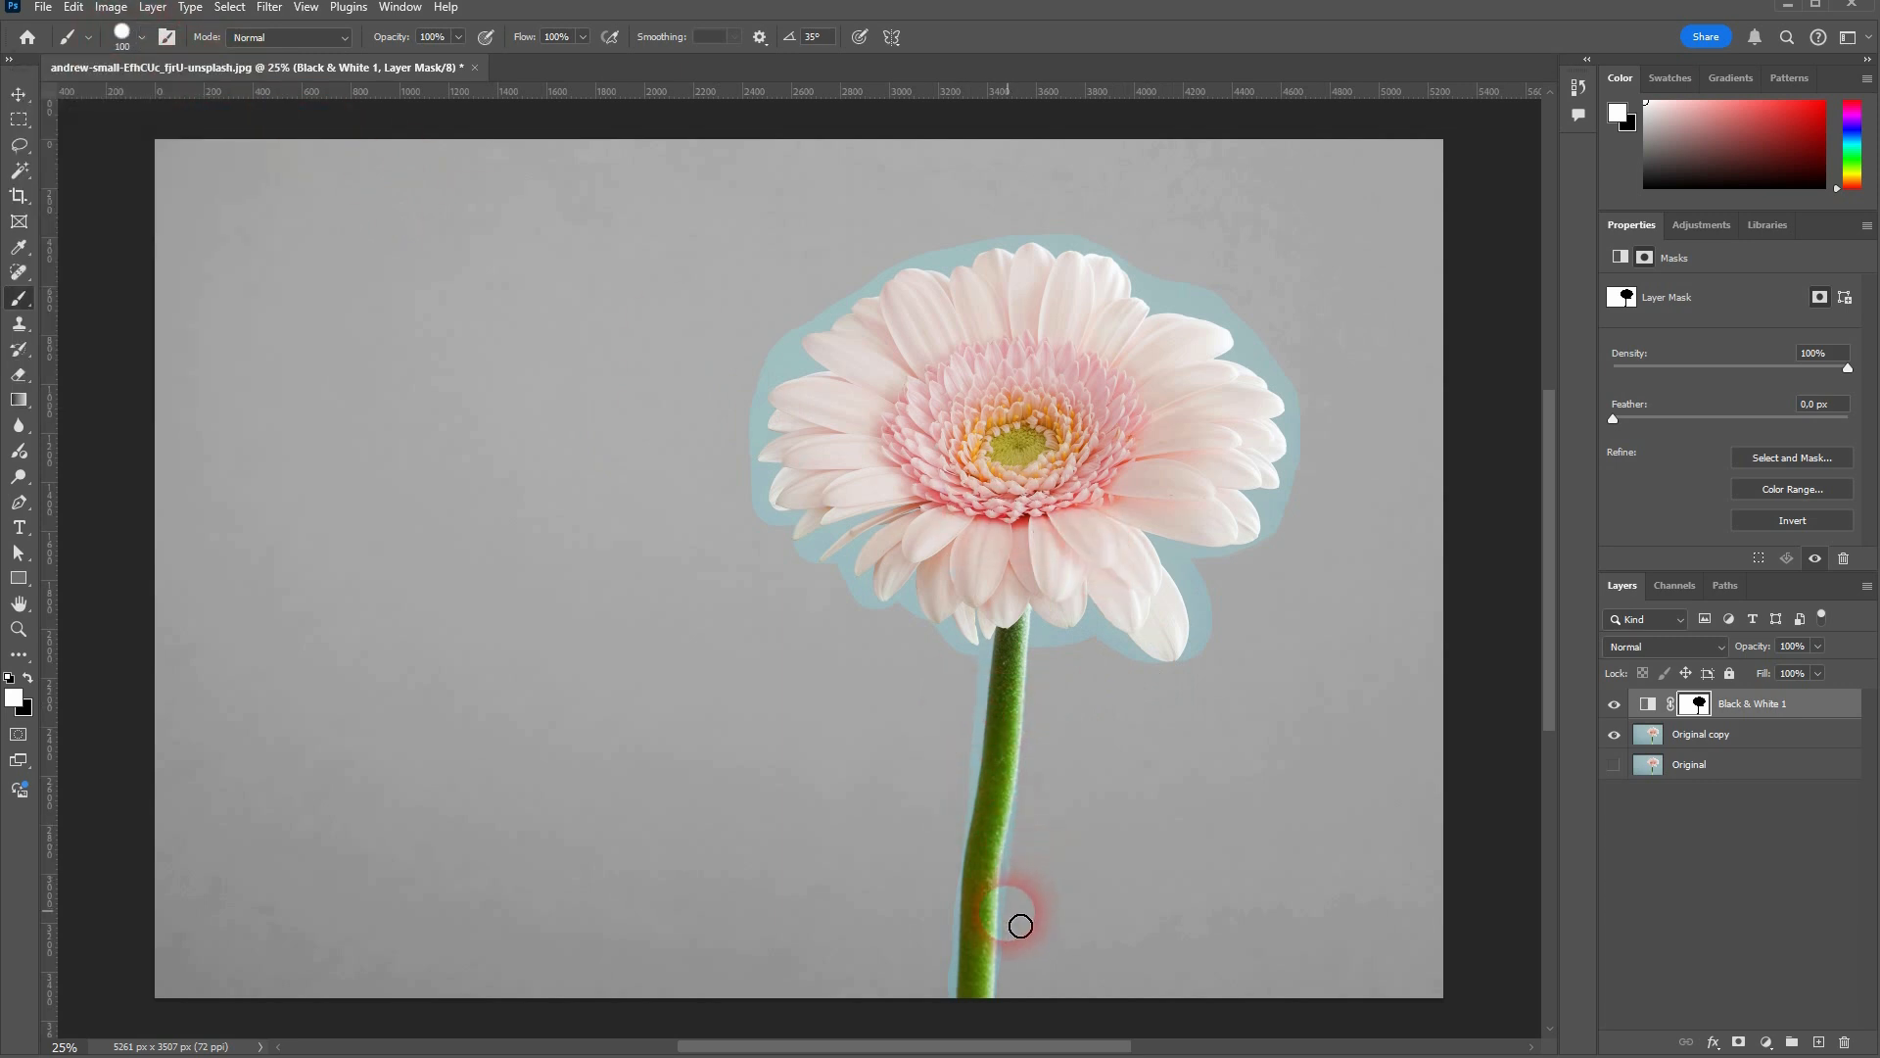
Paint white on the mask along the right edge of the lower stem to remove the blue fringe
scroll(1020, 926, up, 5)
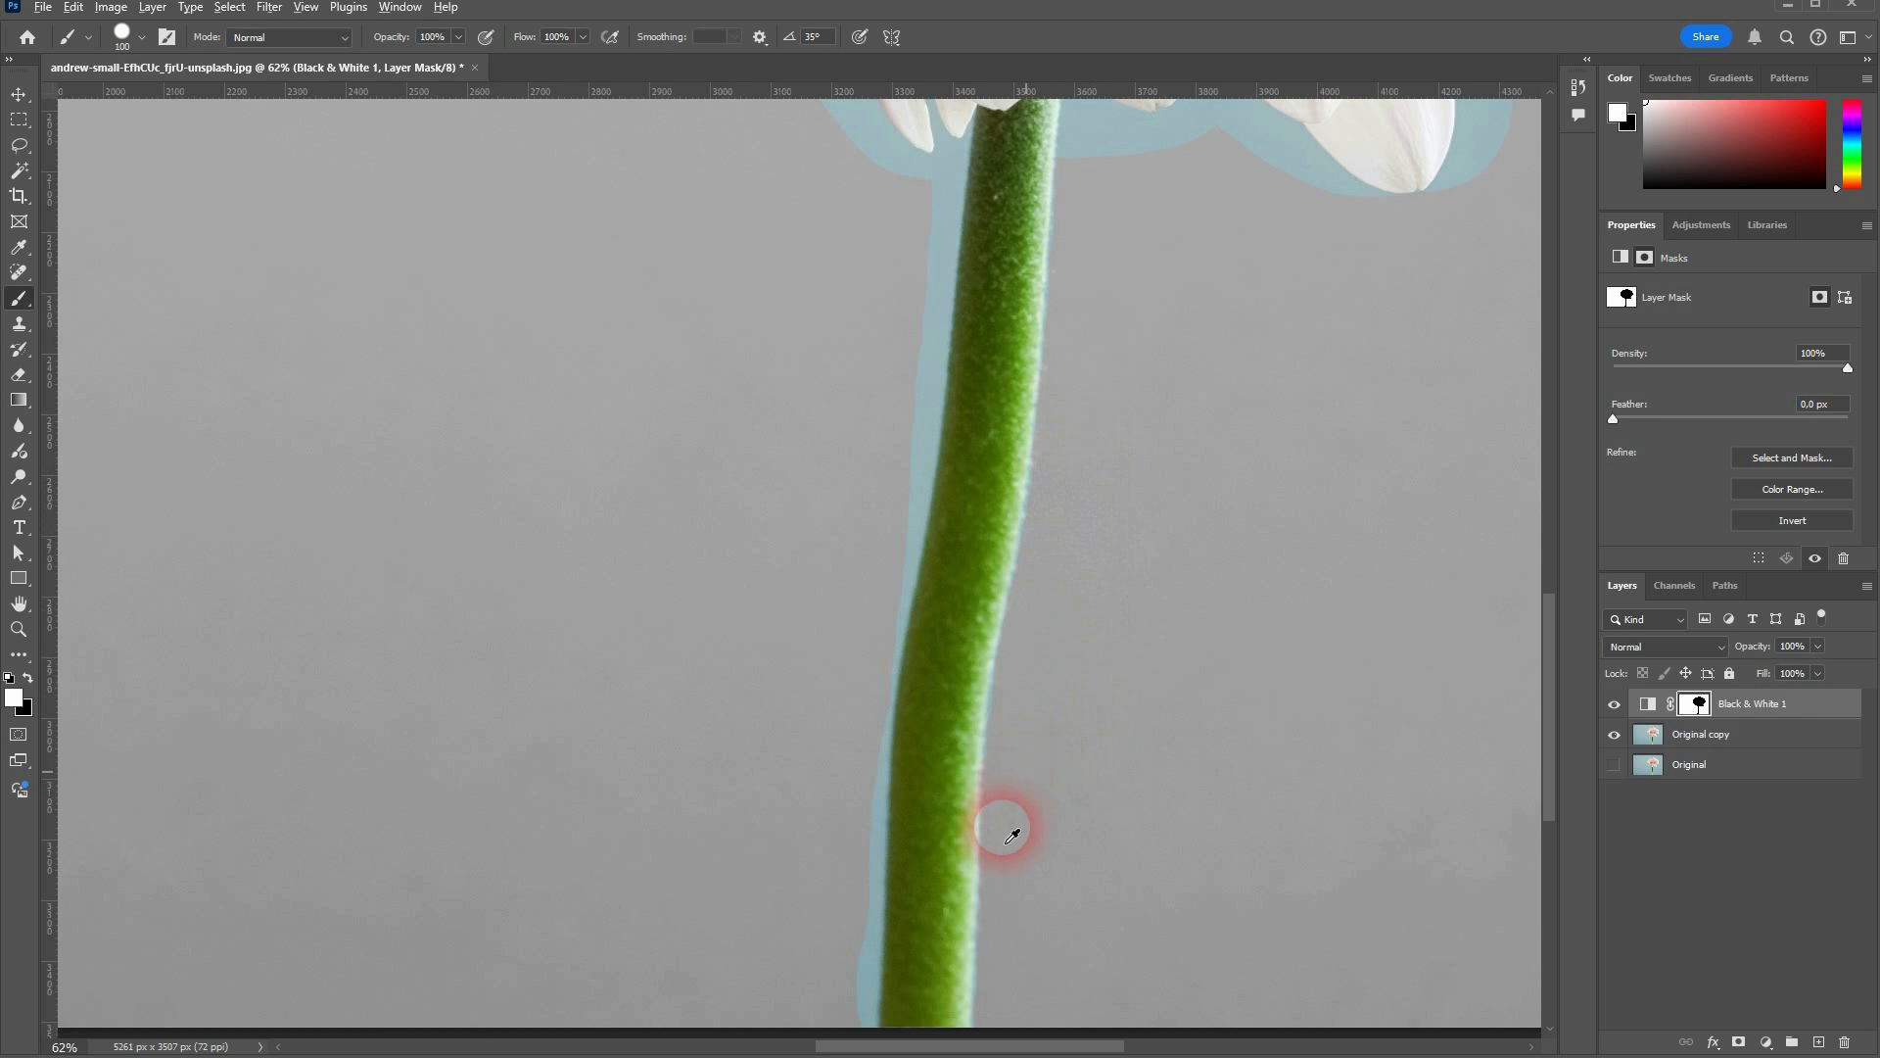
scroll(1012, 835, up, 1)
scroll(1014, 847, up, 4)
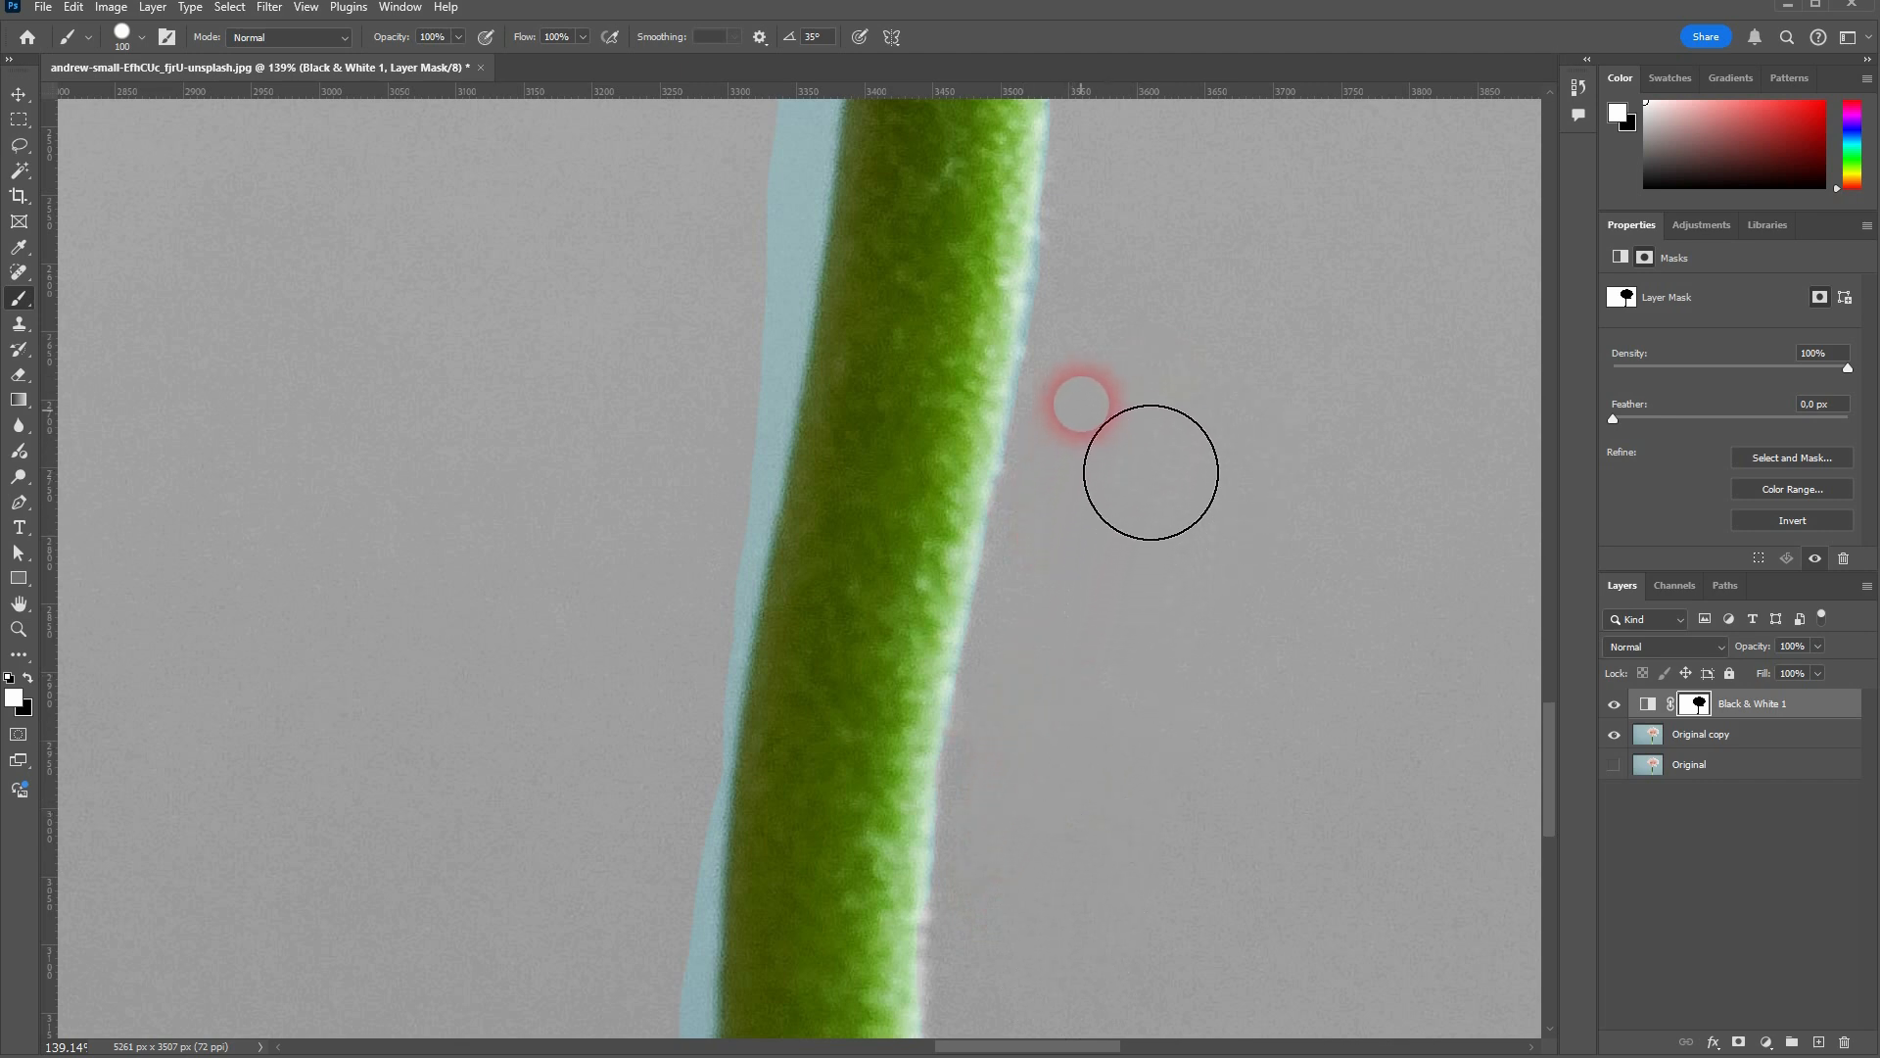
drag(1082, 367, 1109, 233)
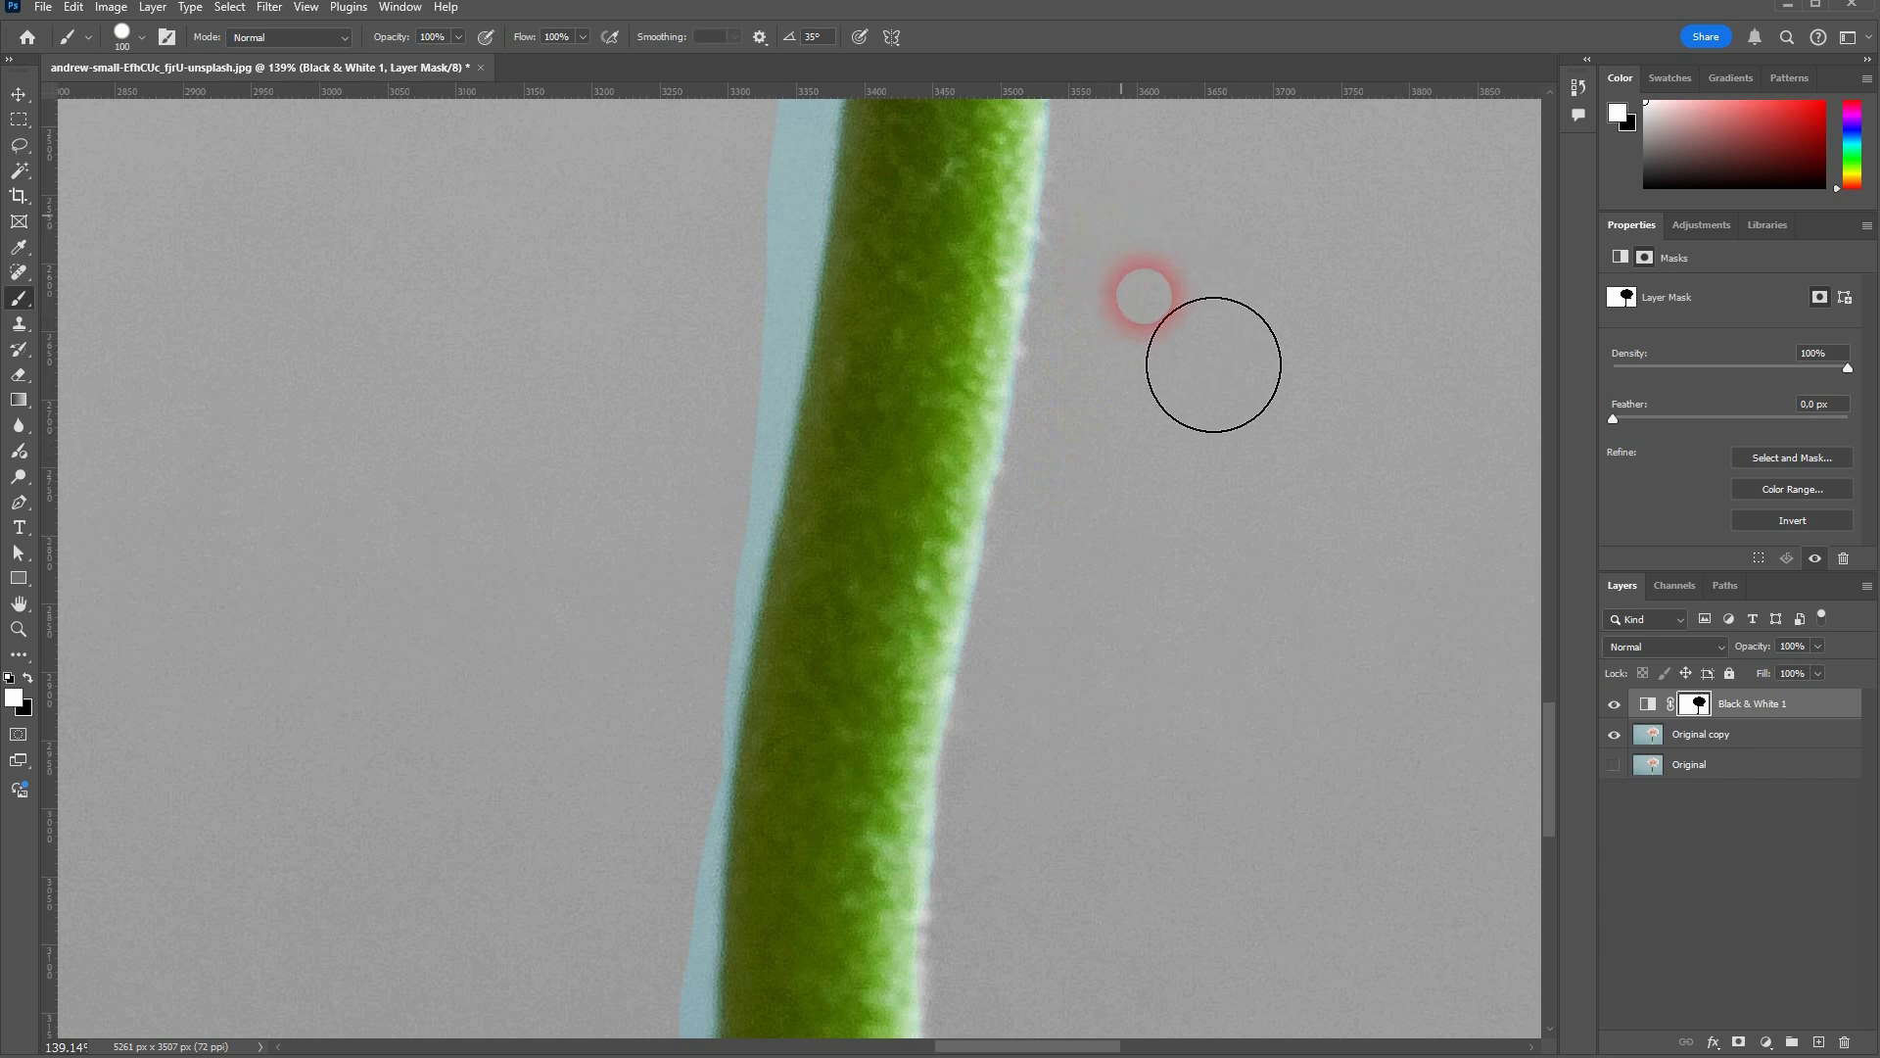
scroll(1181, 379, up, 3)
scroll(1190, 431, up, 3)
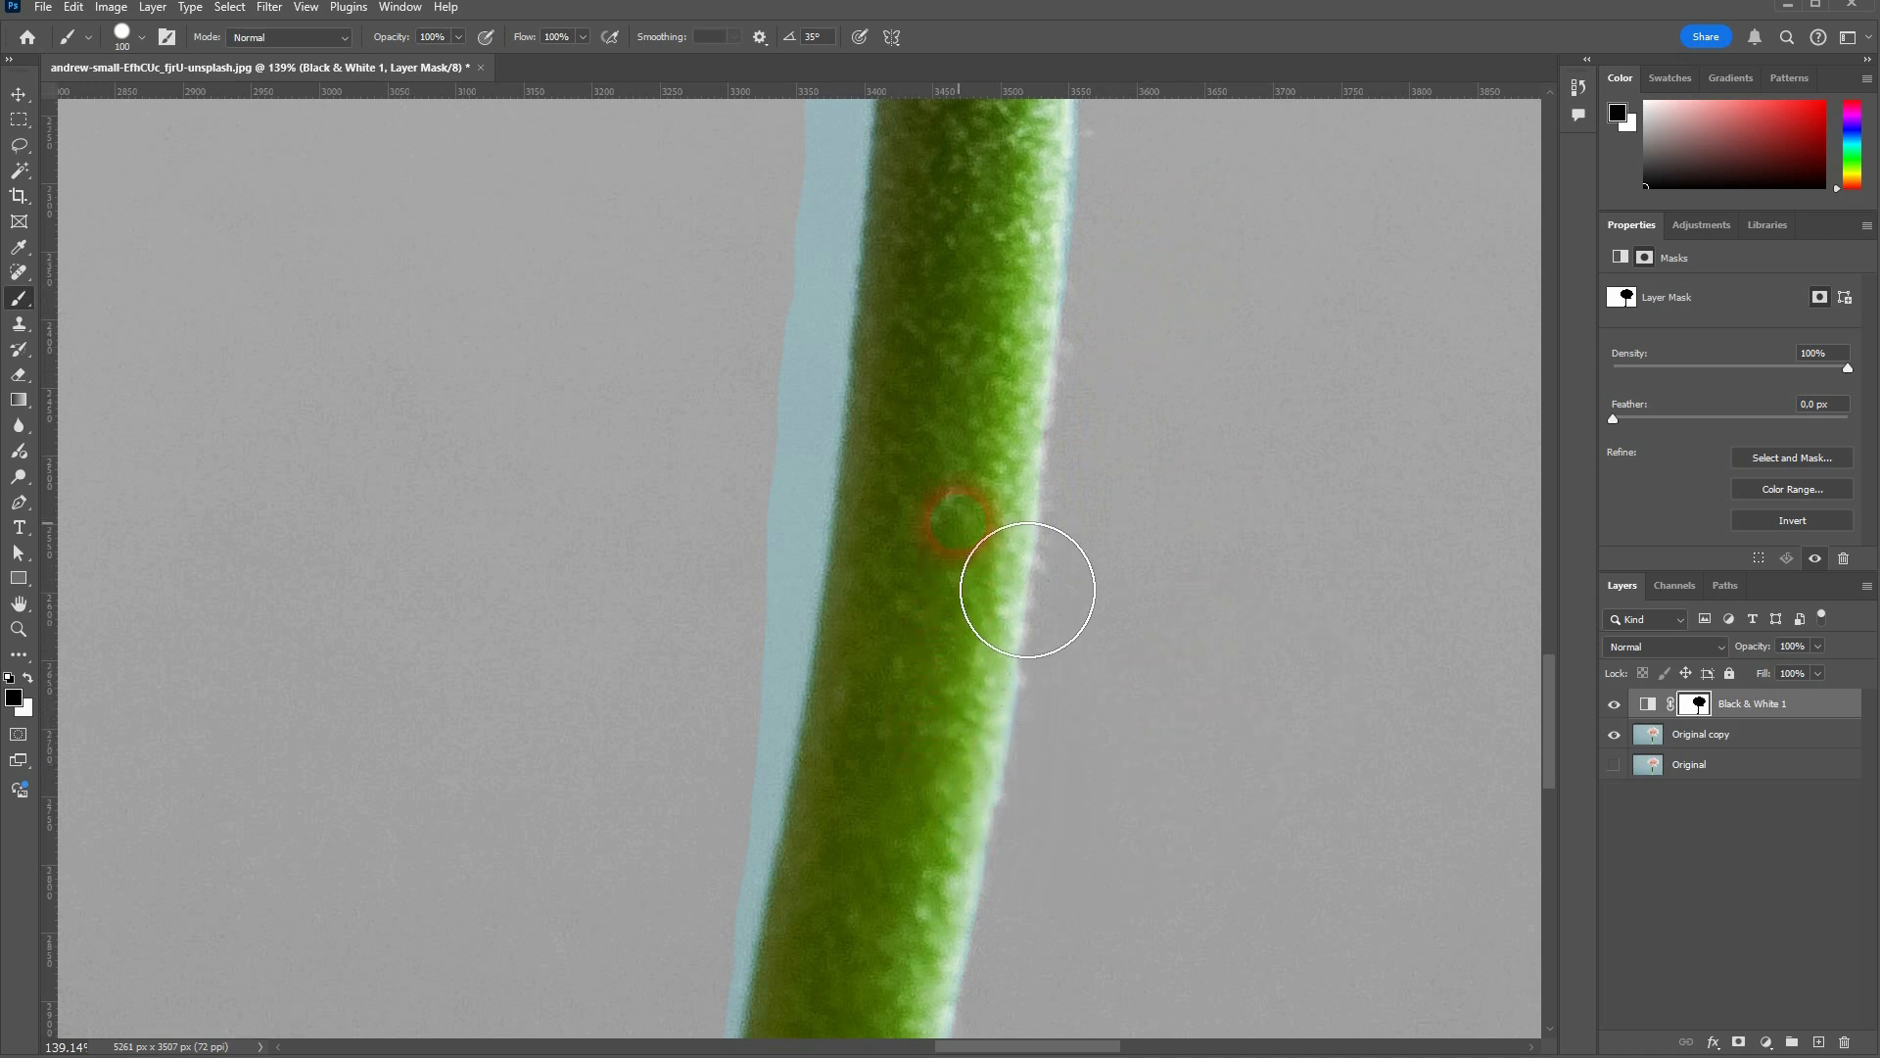
Paint white on the mask beside the upper stem's right edge and beneath the petals to grey out the background
key(x)
scroll(1126, 578, up, 8)
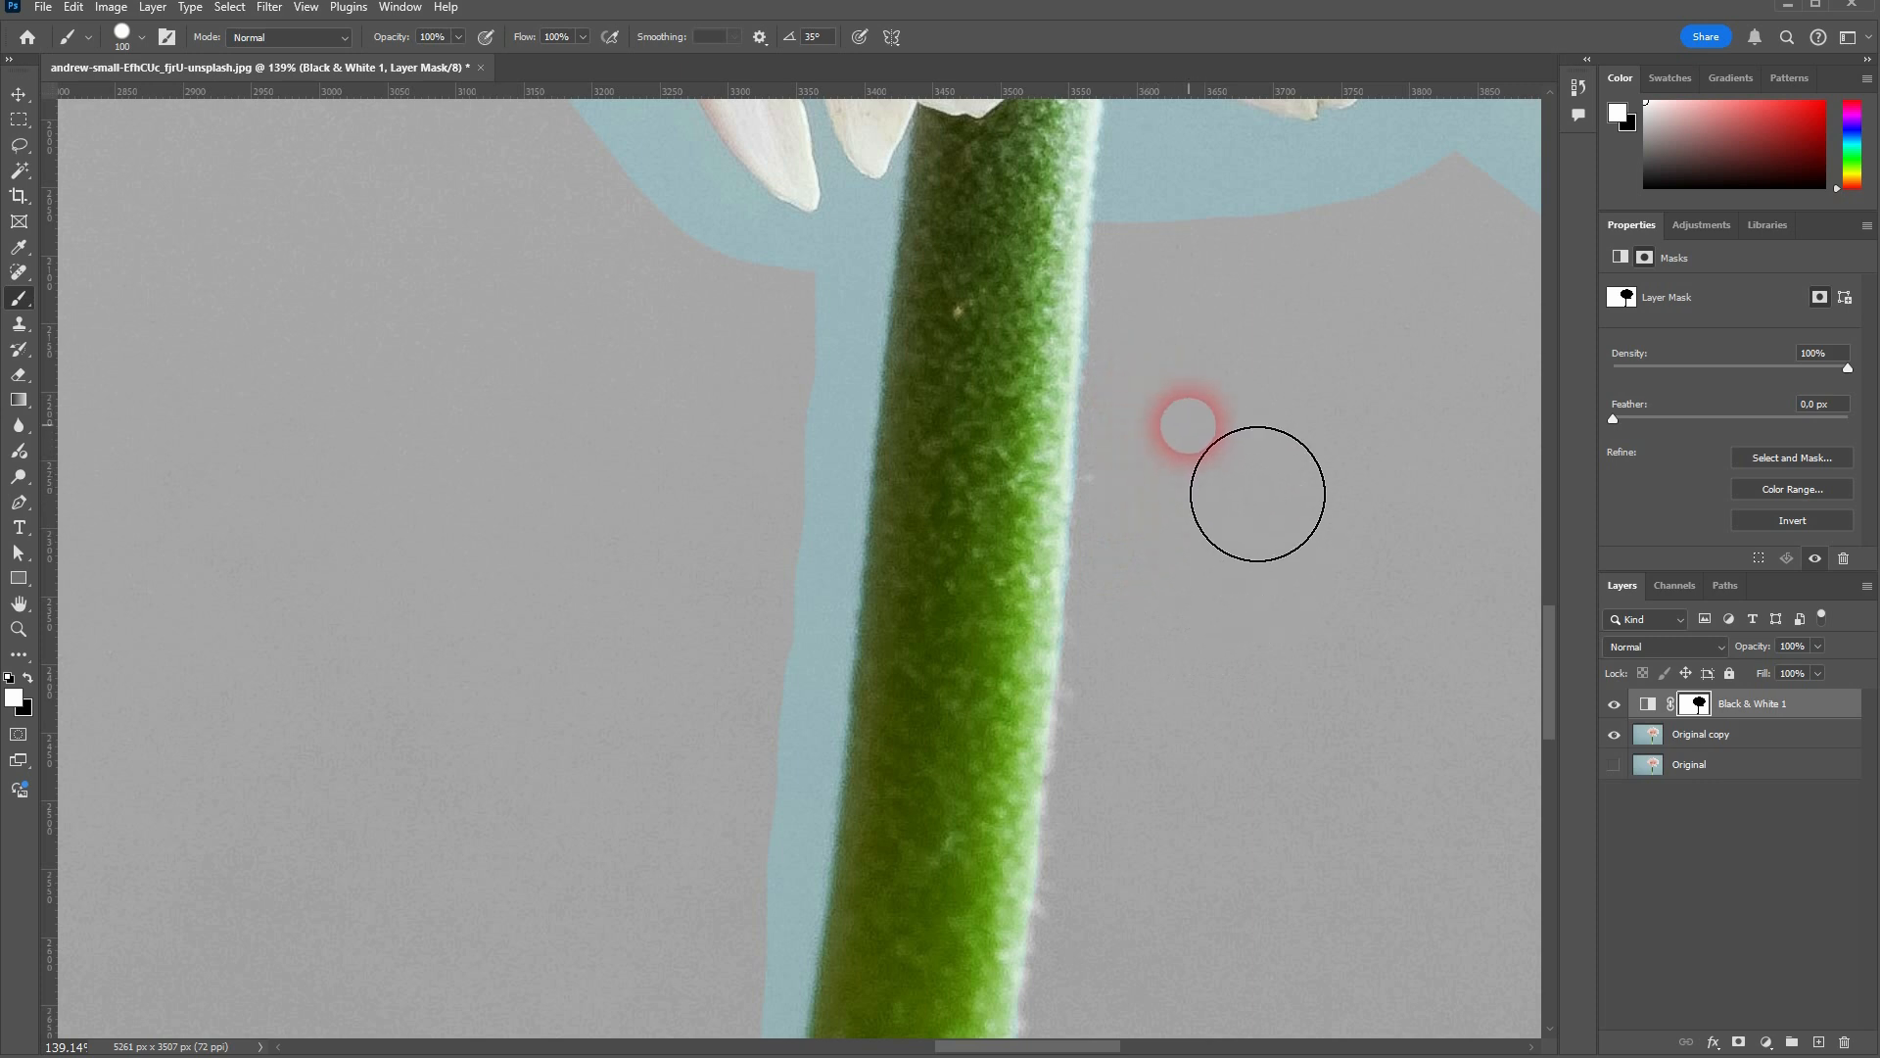
mouse_move(1152, 358)
mouse_down()
mouse_move(1159, 252)
mouse_move(1239, 282)
mouse_up()
scroll(1239, 282, up, 3)
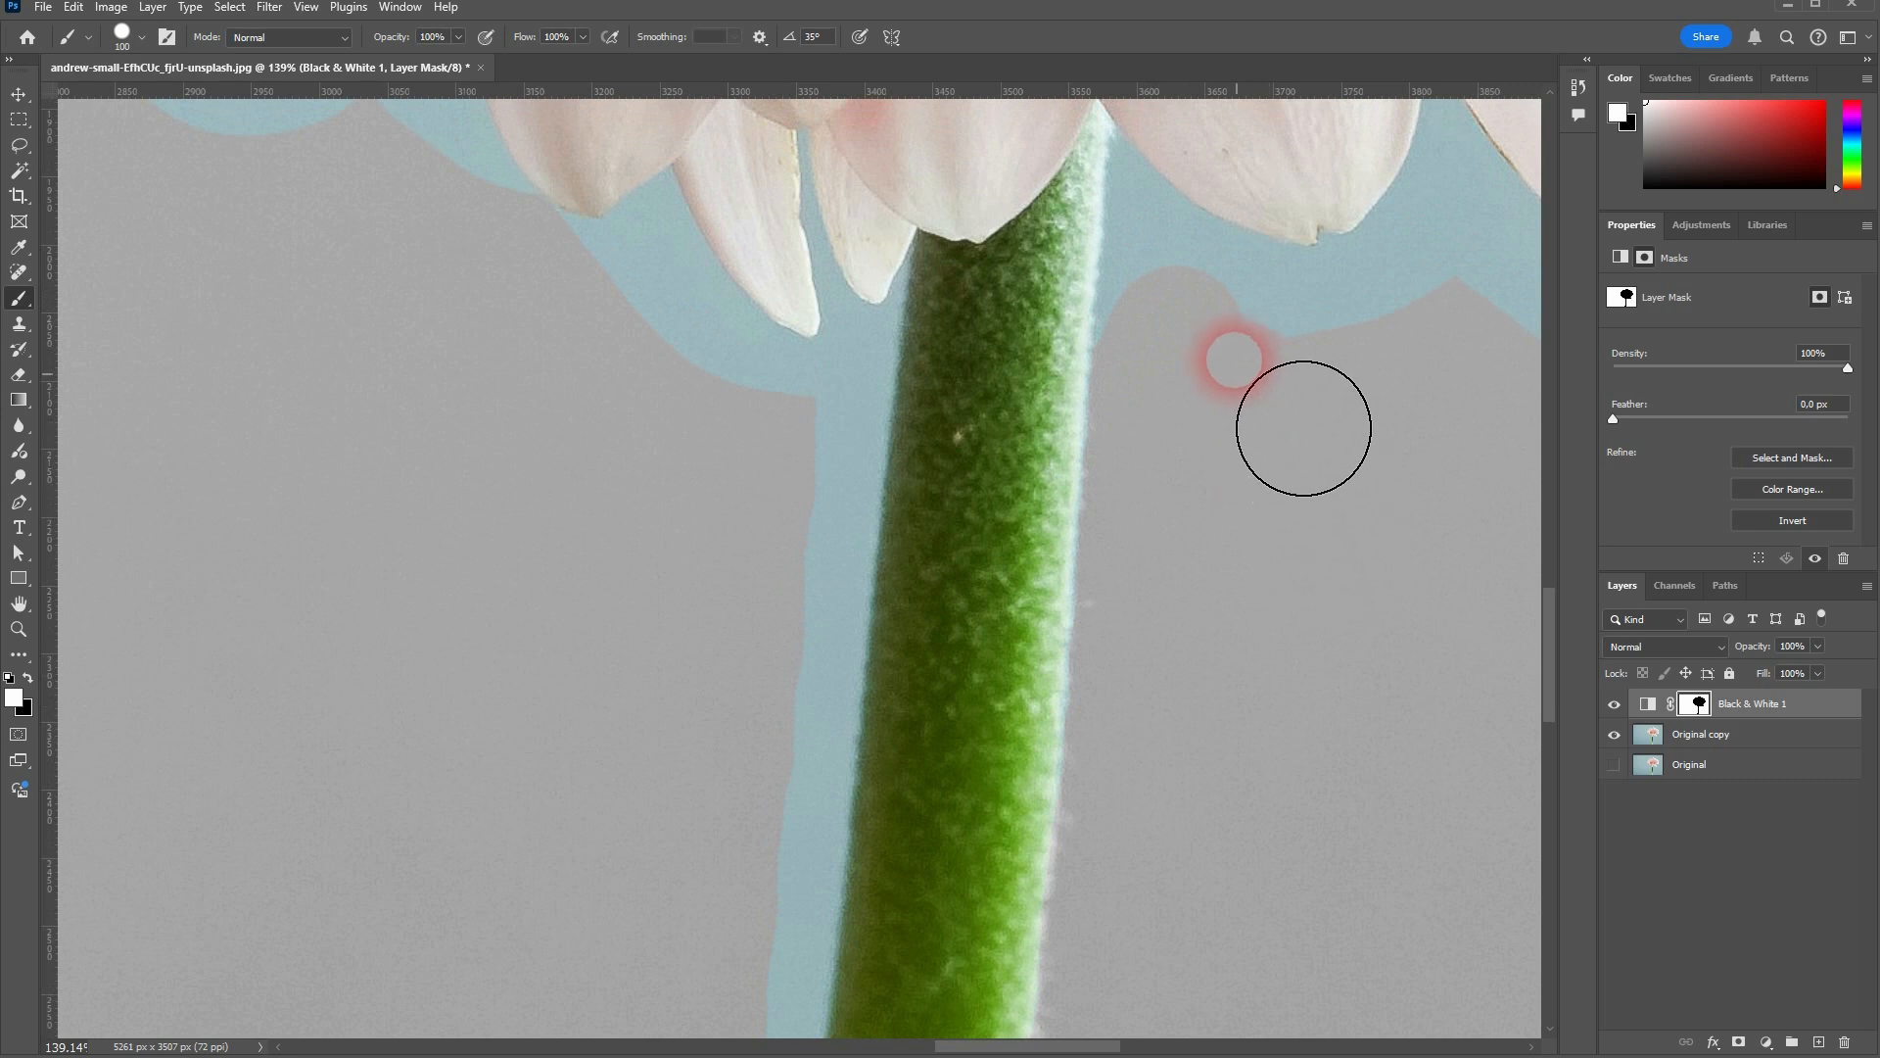
mouse_move(1332, 378)
mouse_down()
mouse_move(1469, 378)
mouse_move(1411, 313)
mouse_up()
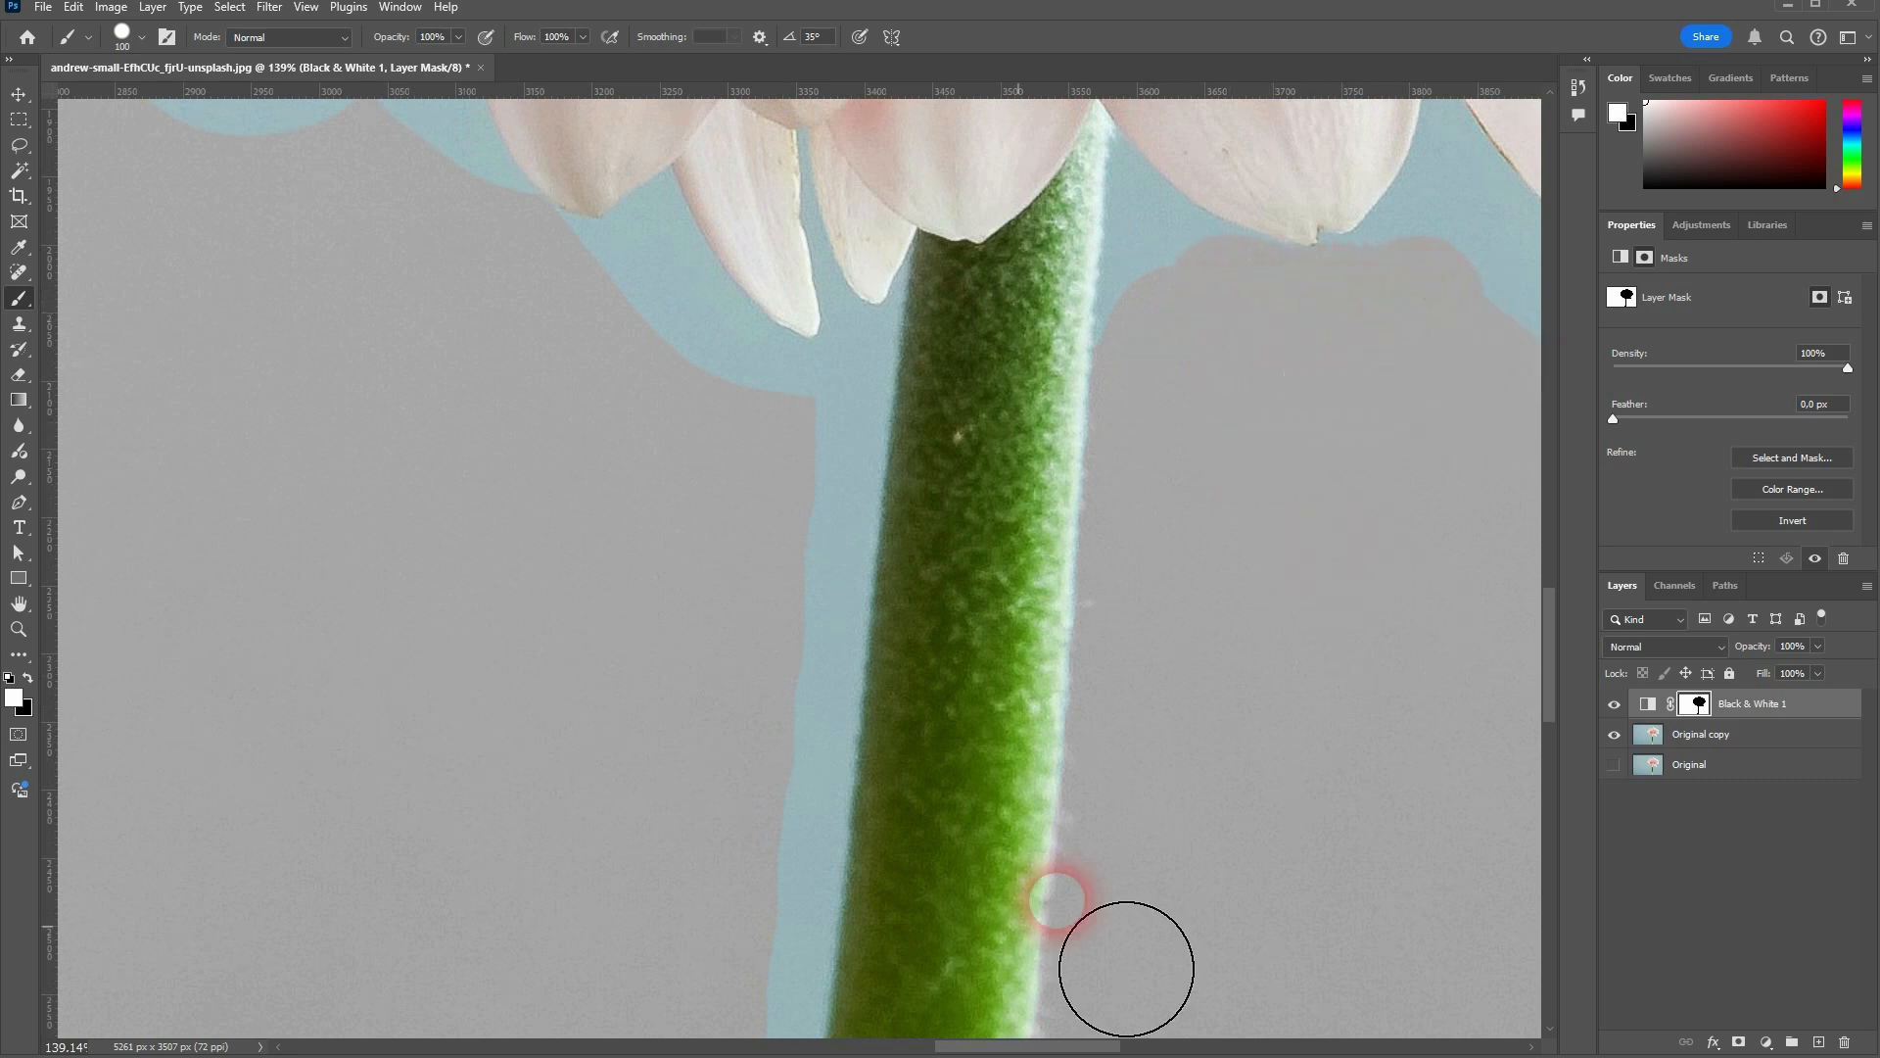
Paint white on the mask along the left edge of the upper and middle stem to remove the blue fringe
mouse_move(635, 388)
mouse_down()
mouse_move(839, 491)
mouse_move(856, 571)
mouse_move(872, 552)
mouse_move(852, 483)
mouse_move(876, 611)
mouse_move(830, 979)
mouse_move(803, 754)
mouse_move(831, 682)
mouse_move(858, 706)
mouse_up()
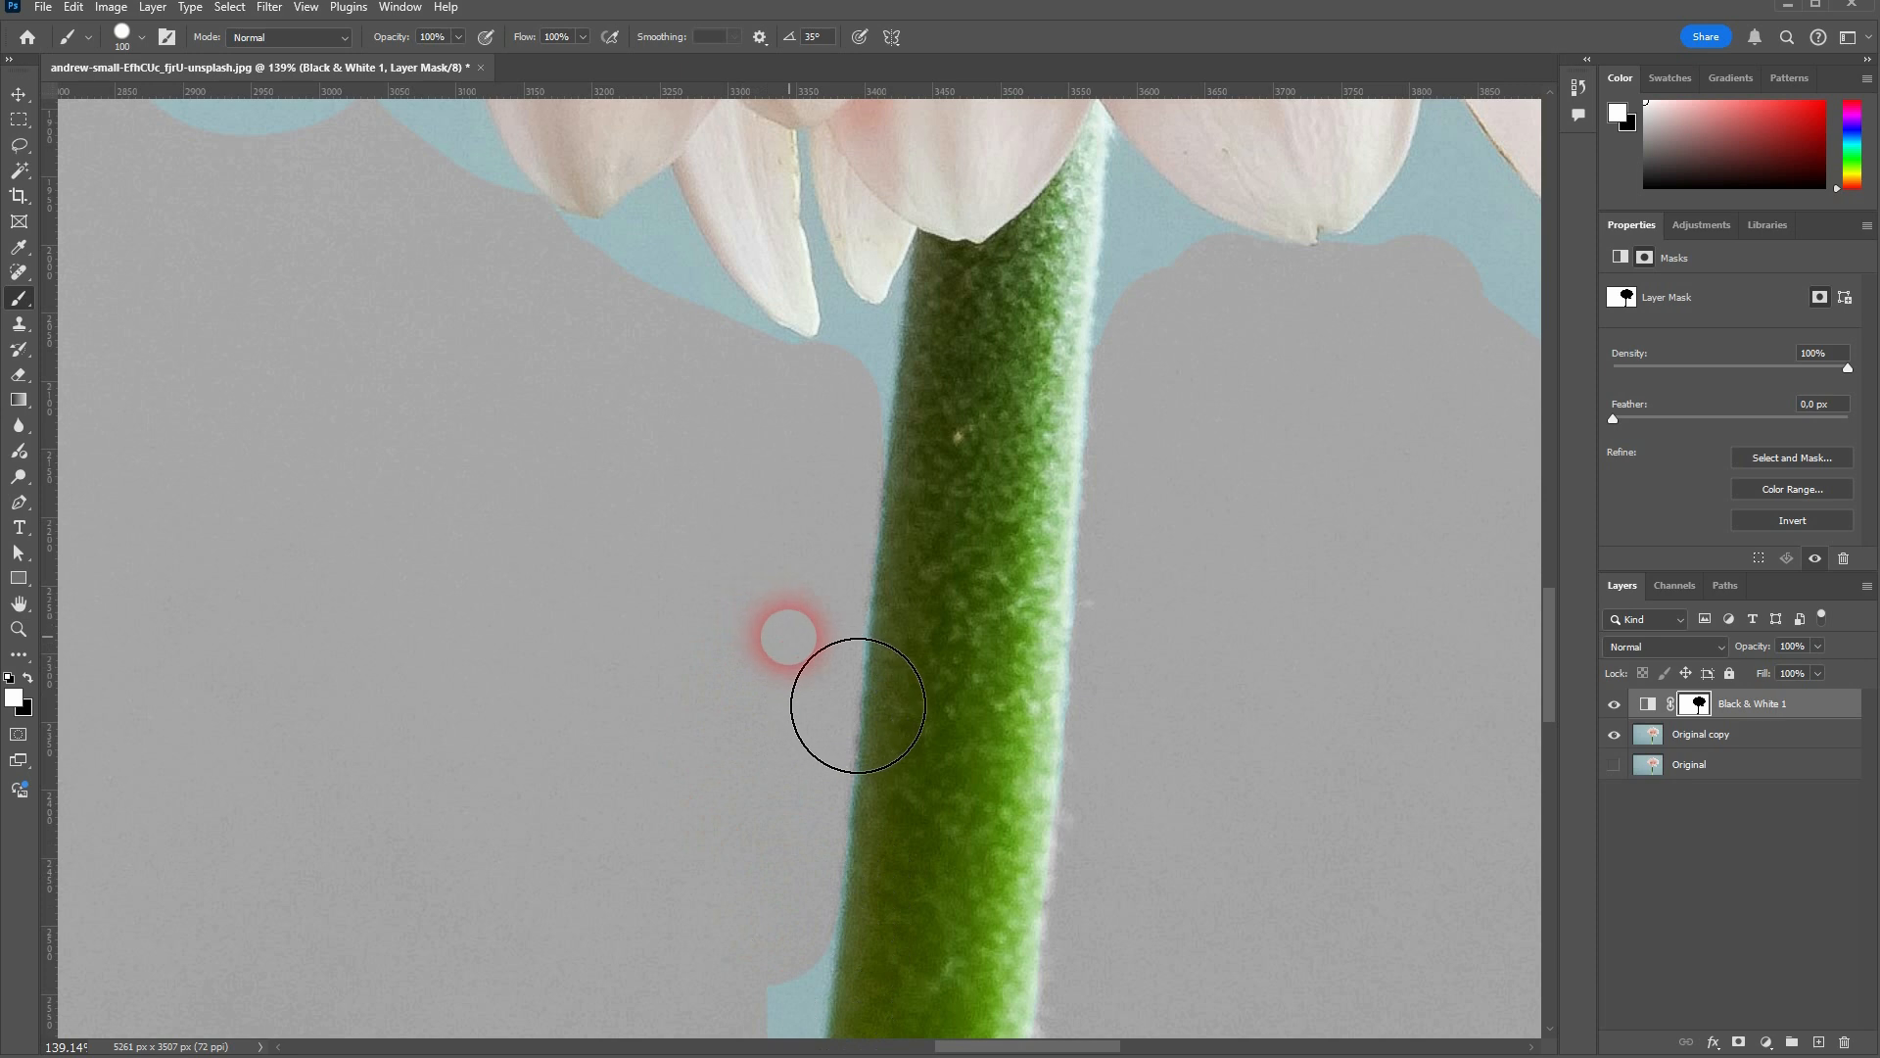
scroll(776, 613, down, 10)
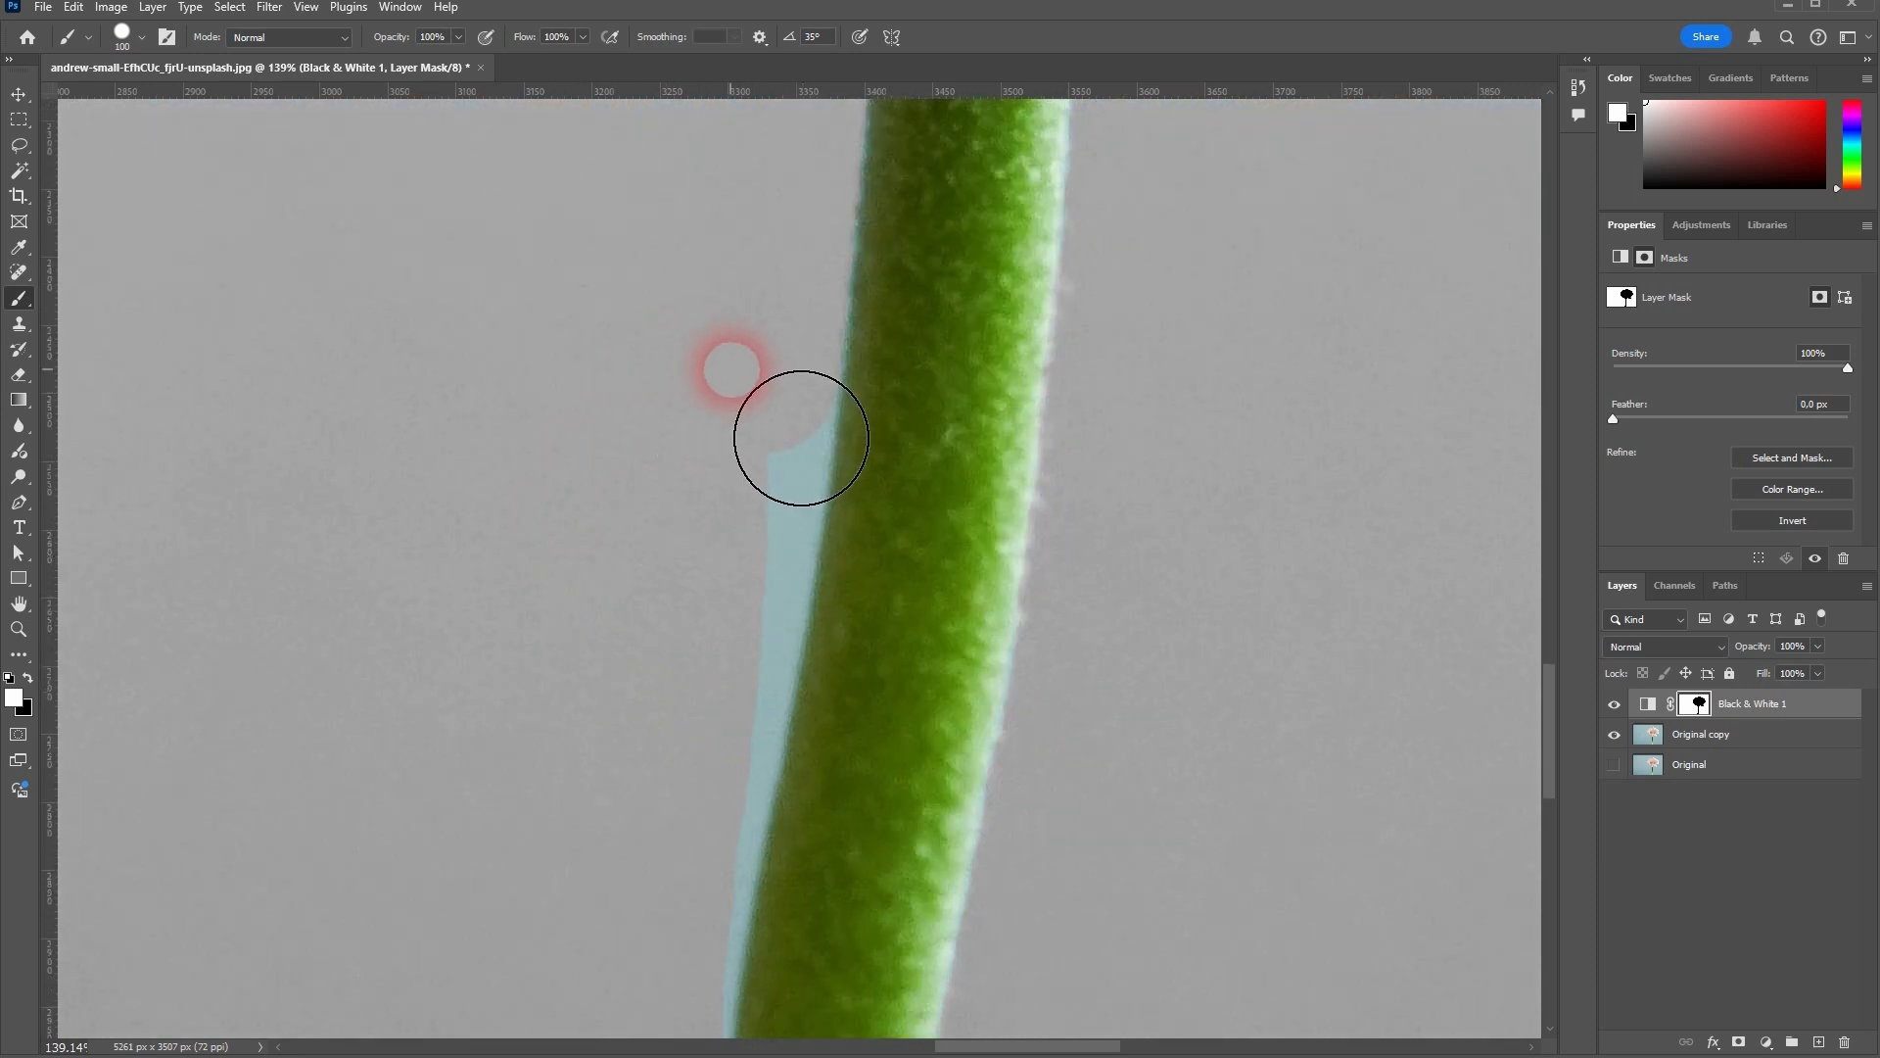
drag(843, 437, 816, 603)
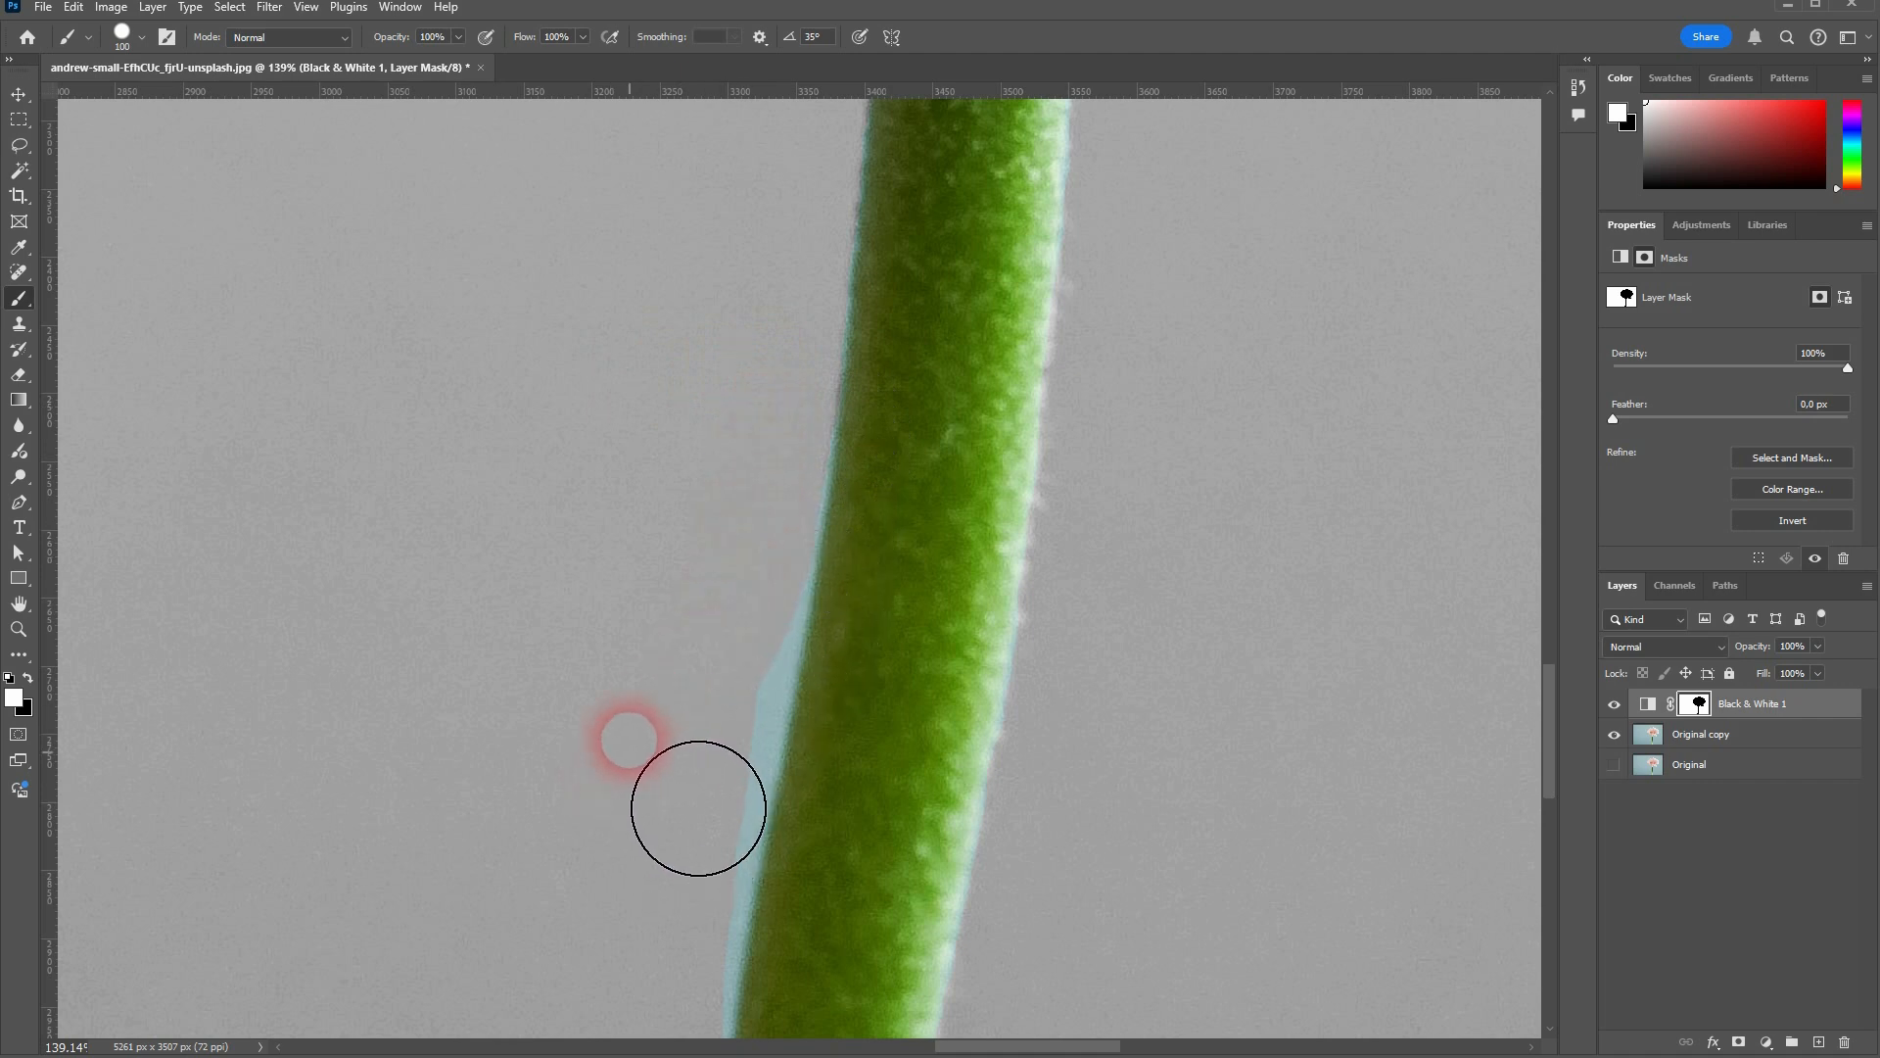
scroll(696, 802, down, 2)
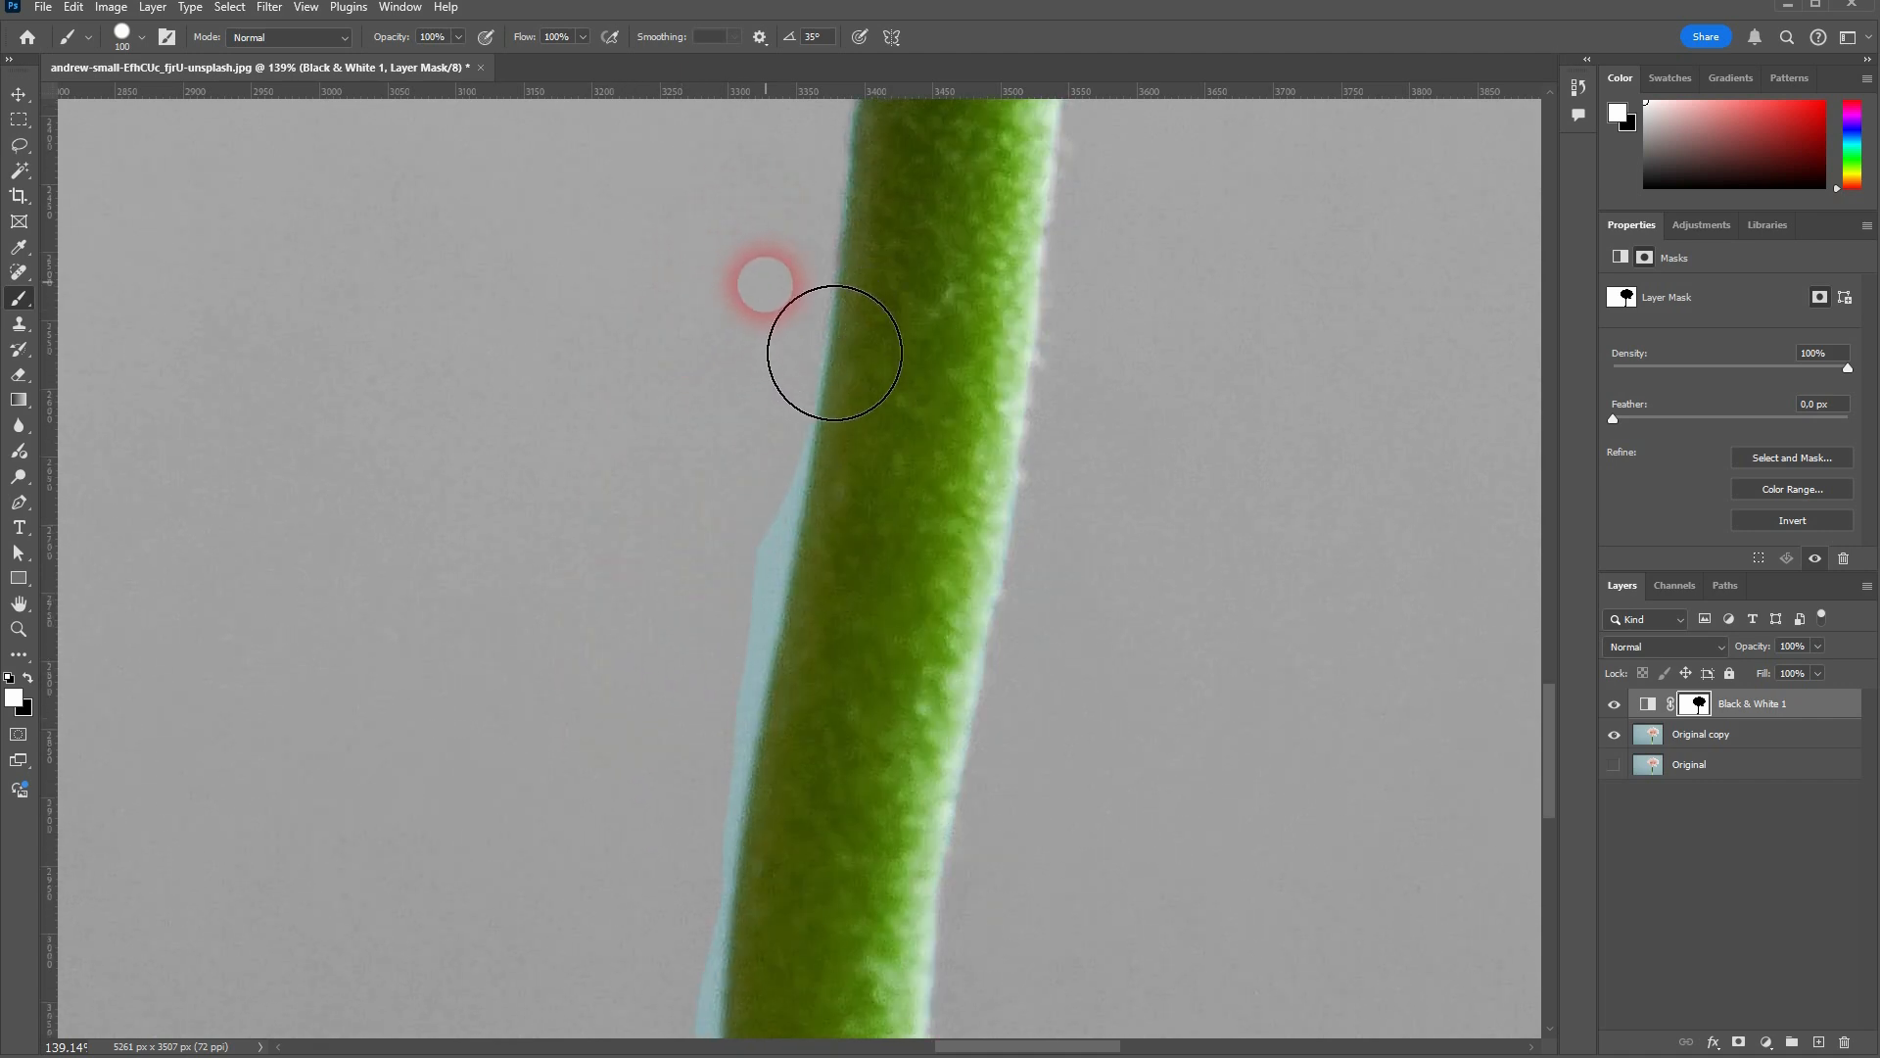
mouse_move(824, 431)
mouse_down()
mouse_move(769, 729)
mouse_move(709, 850)
mouse_up()
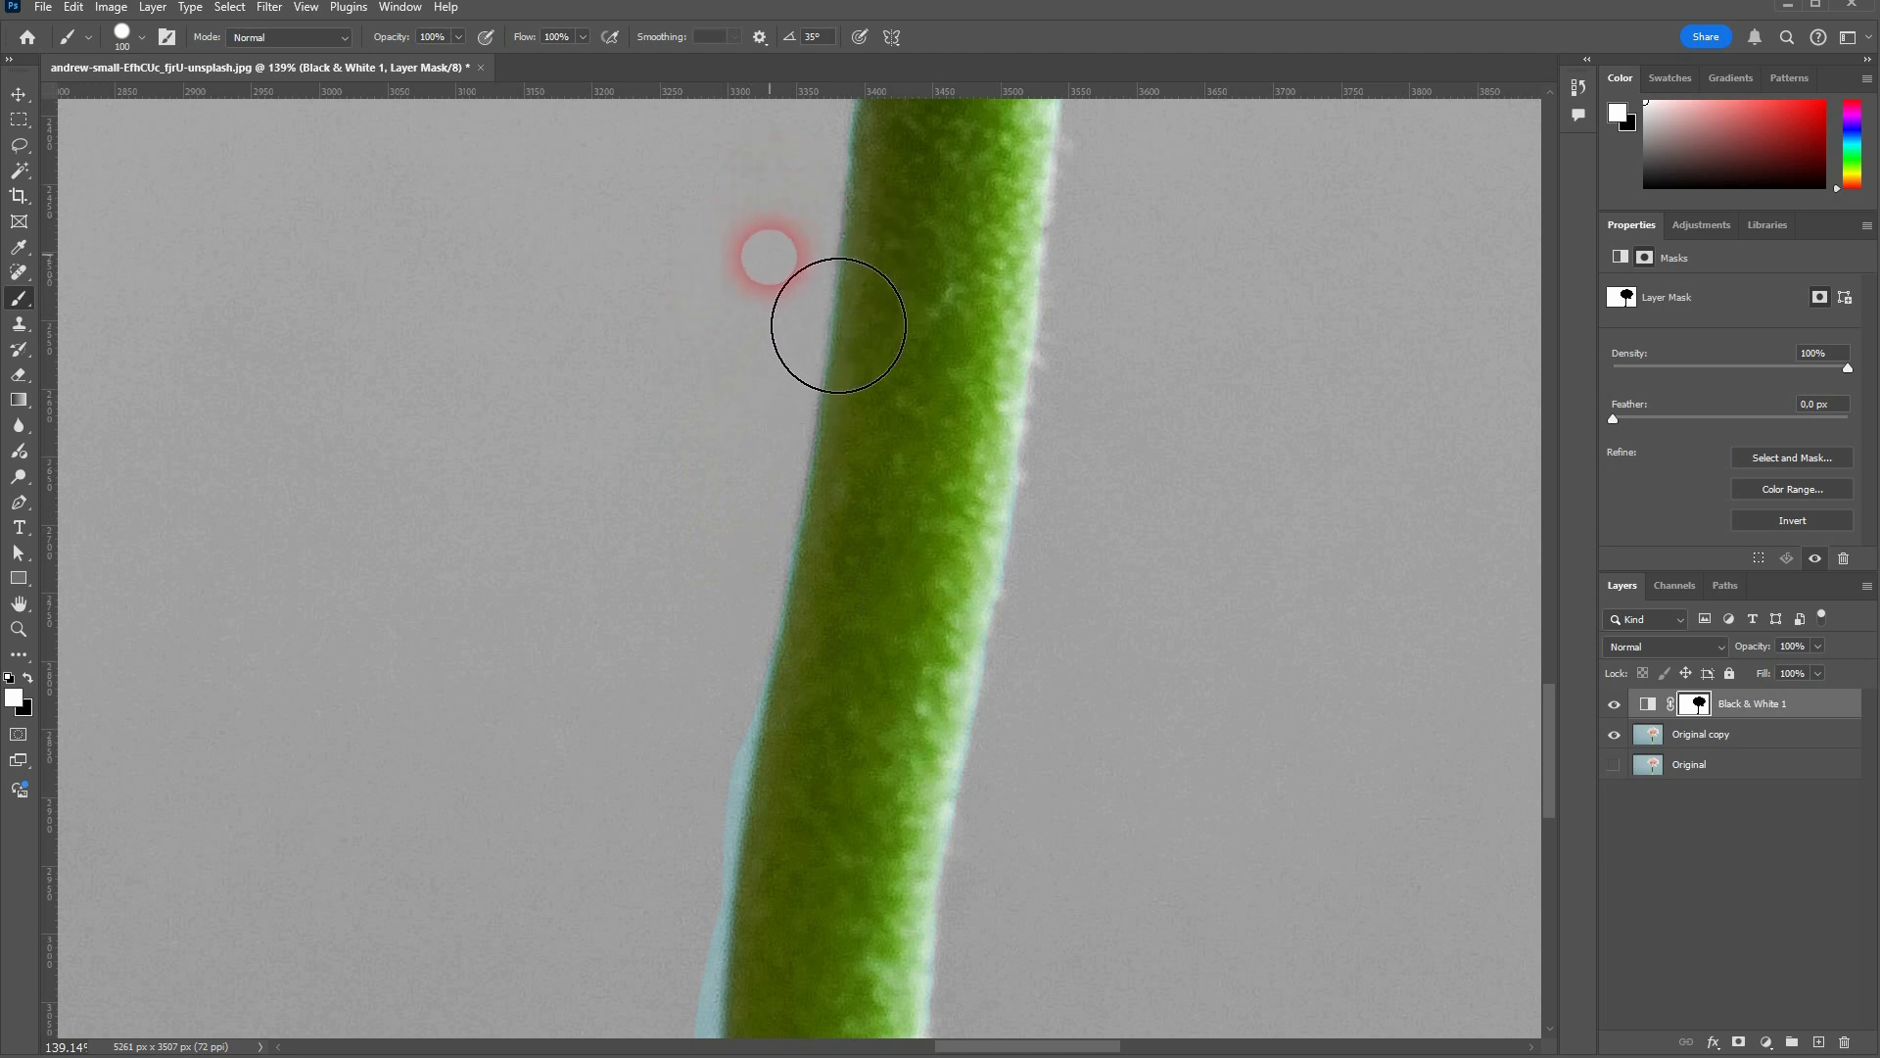
scroll(672, 537, down, 5)
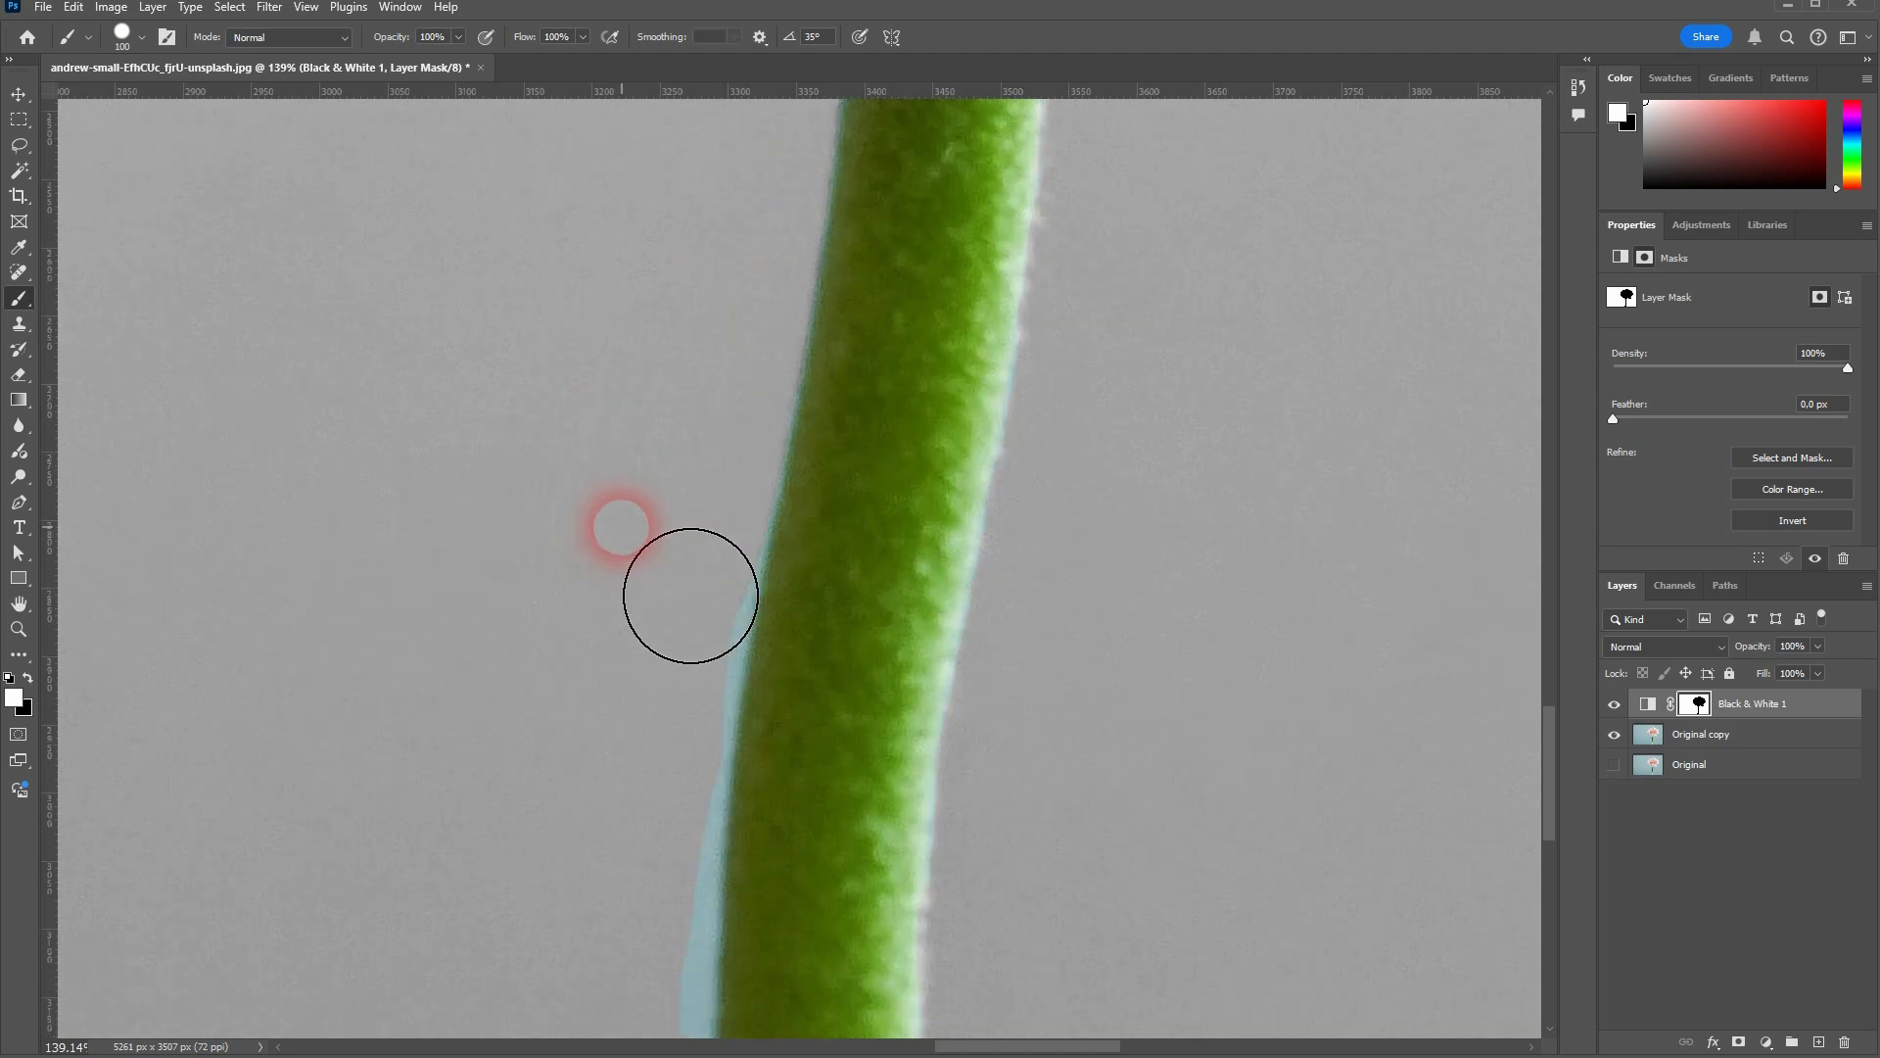
Paint white on the mask along the left edge of the lower stem, from the image's bottom edge up to the bend
scroll(646, 604, down, 6)
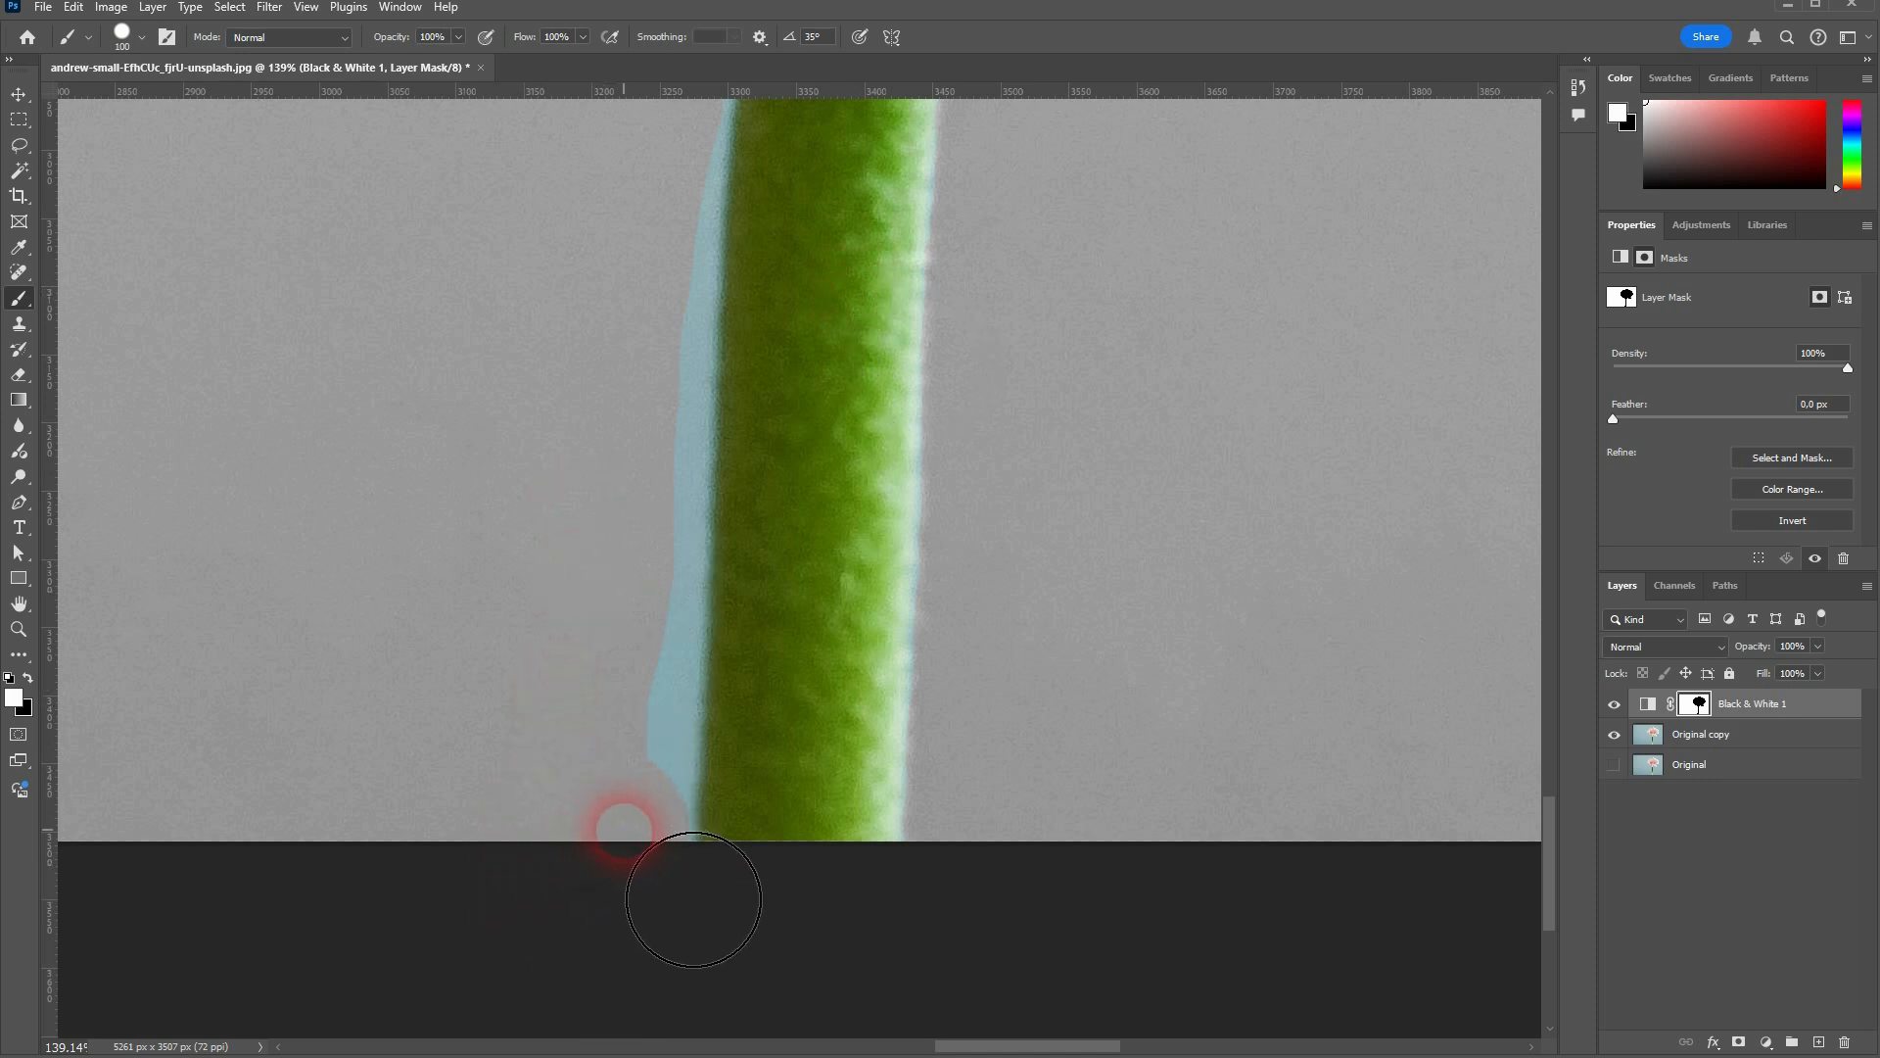
mouse_move(694, 891)
mouse_down()
mouse_move(694, 803)
mouse_move(641, 656)
mouse_move(577, 567)
mouse_move(662, 875)
mouse_up()
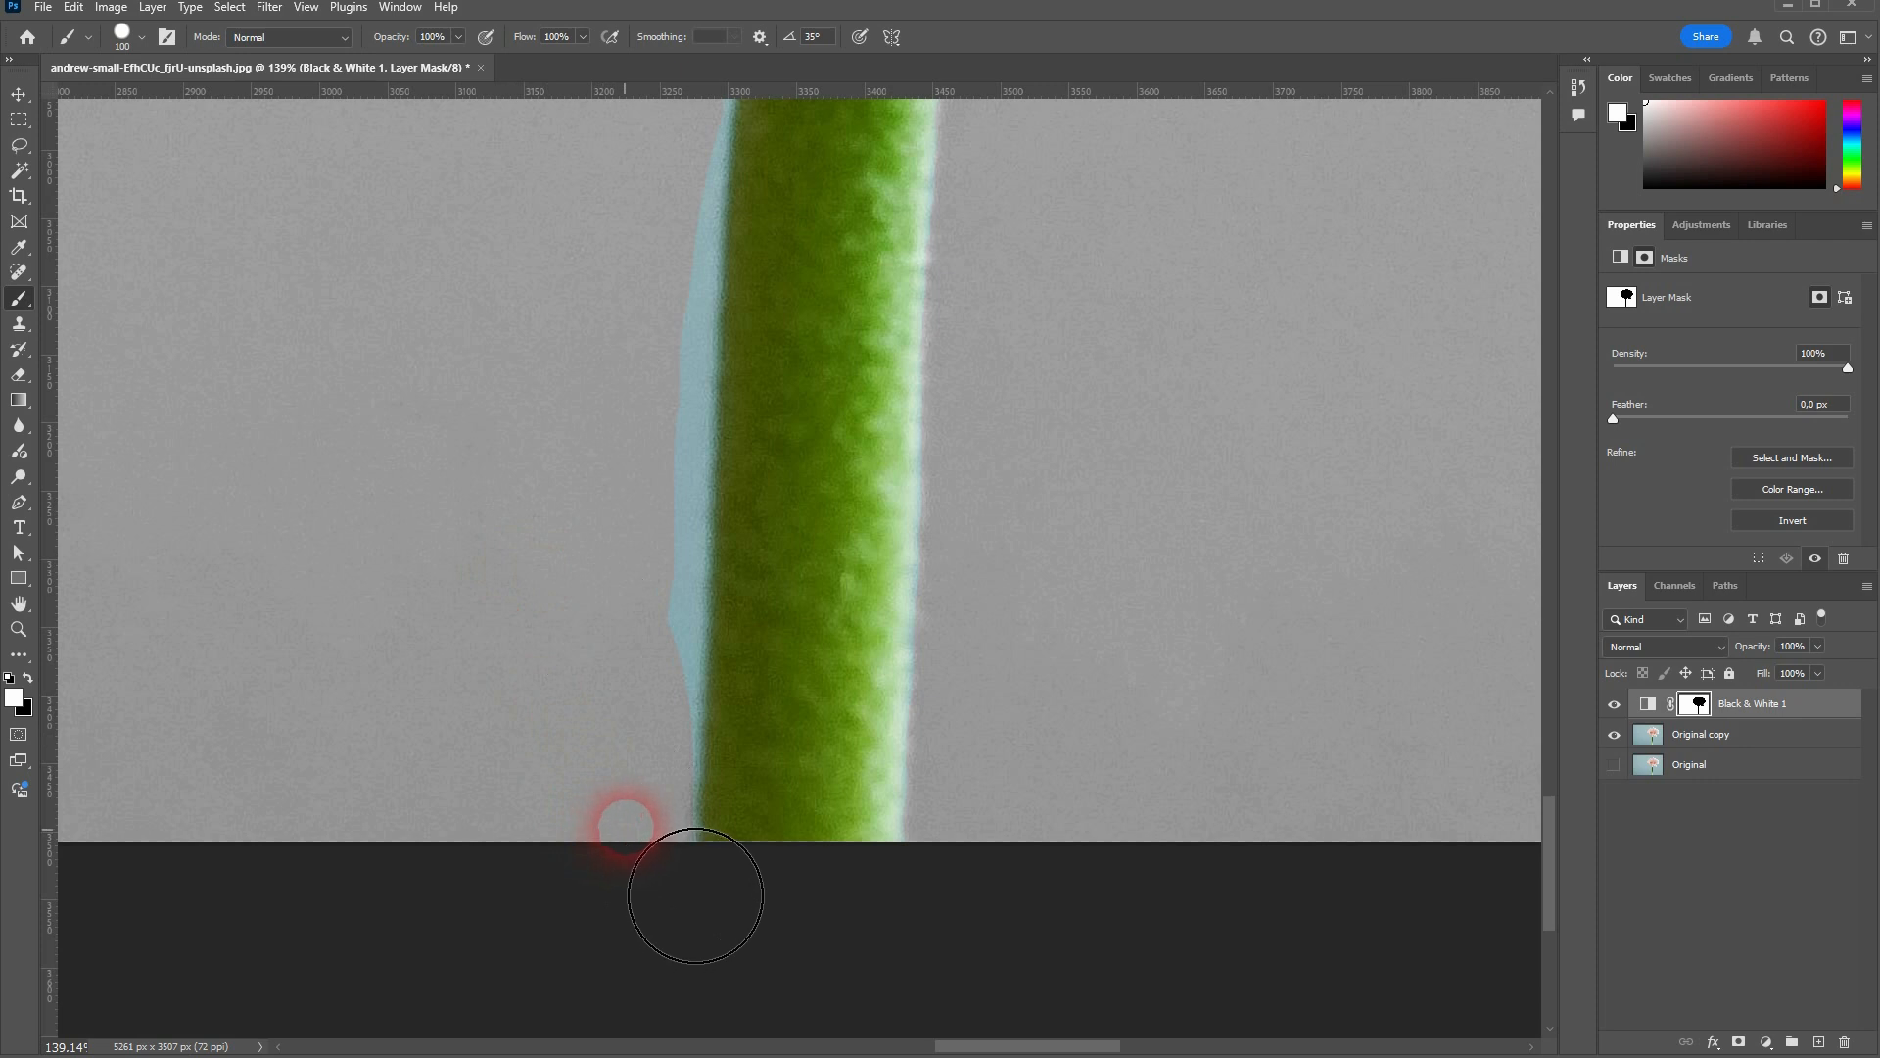
mouse_move(704, 789)
mouse_down()
mouse_move(670, 384)
mouse_move(682, 741)
mouse_move(702, 768)
mouse_move(696, 290)
mouse_move(718, 527)
mouse_move(697, 671)
mouse_move(711, 392)
mouse_up()
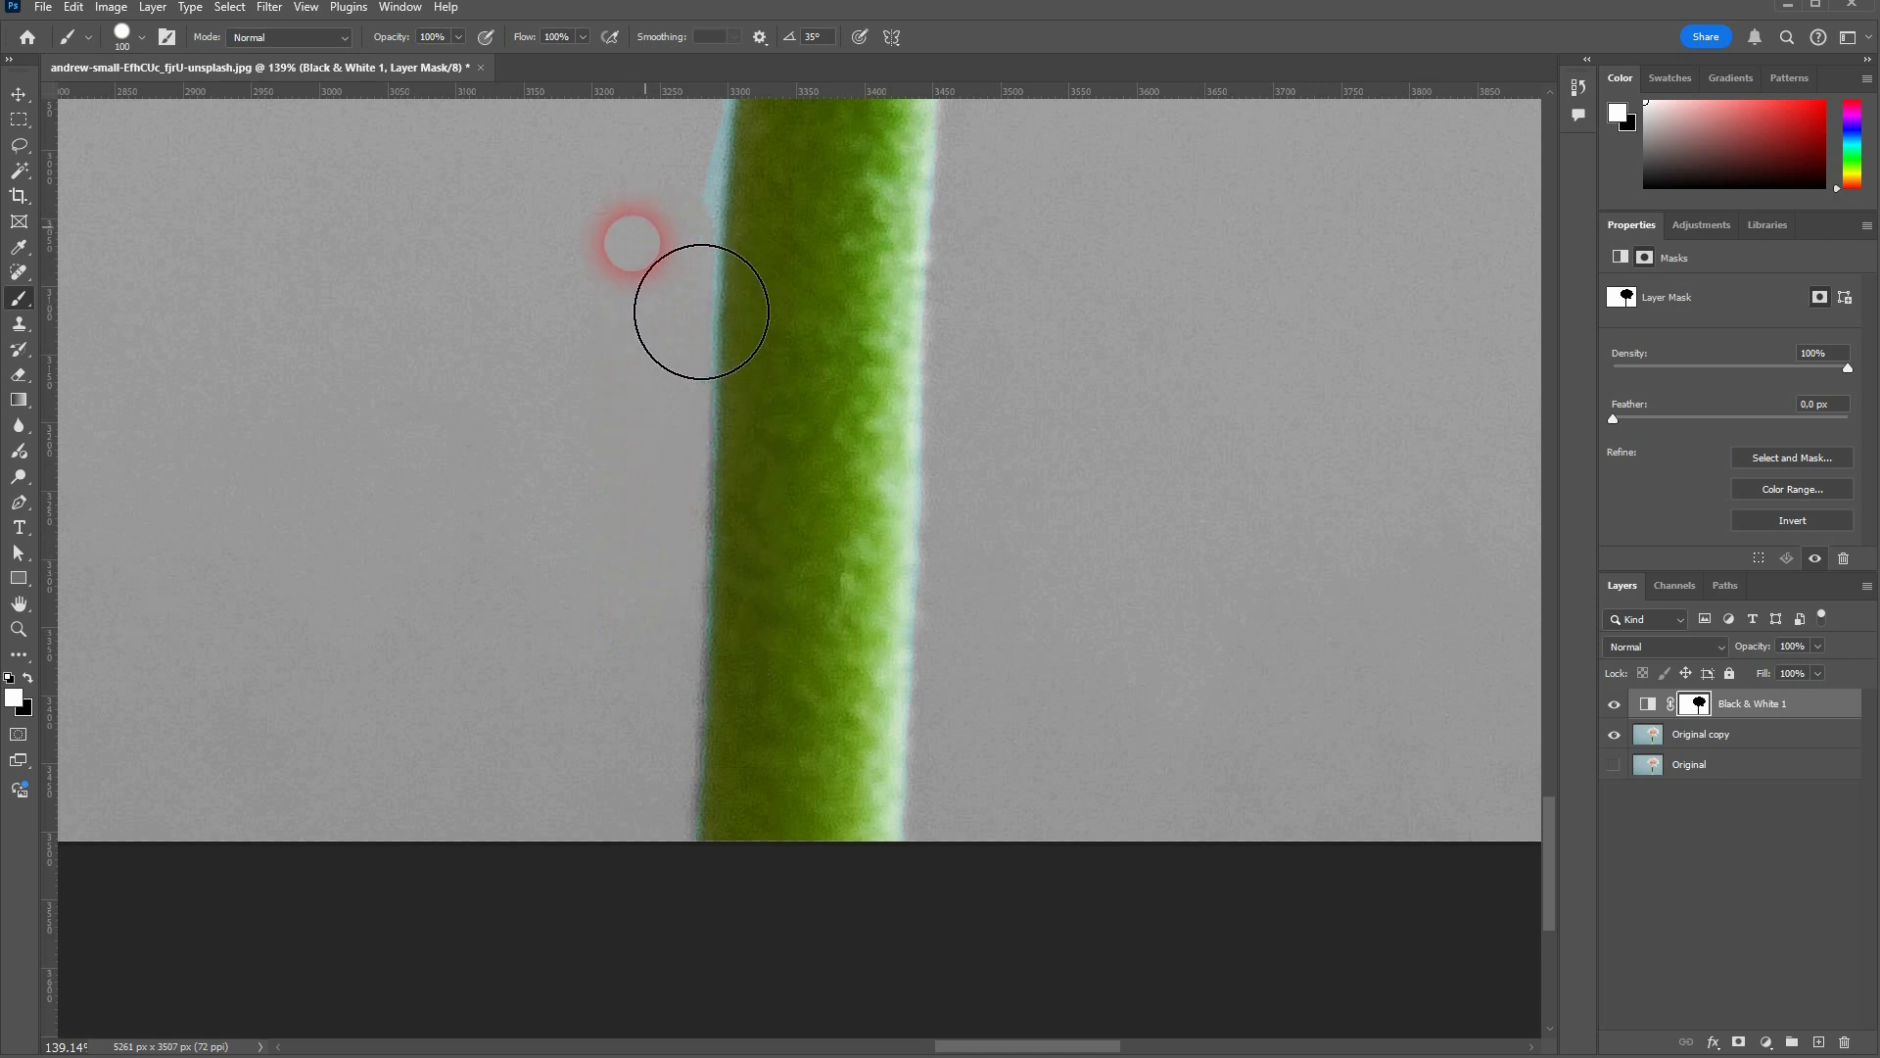
scroll(671, 558, up, 3)
drag(667, 792, 696, 816)
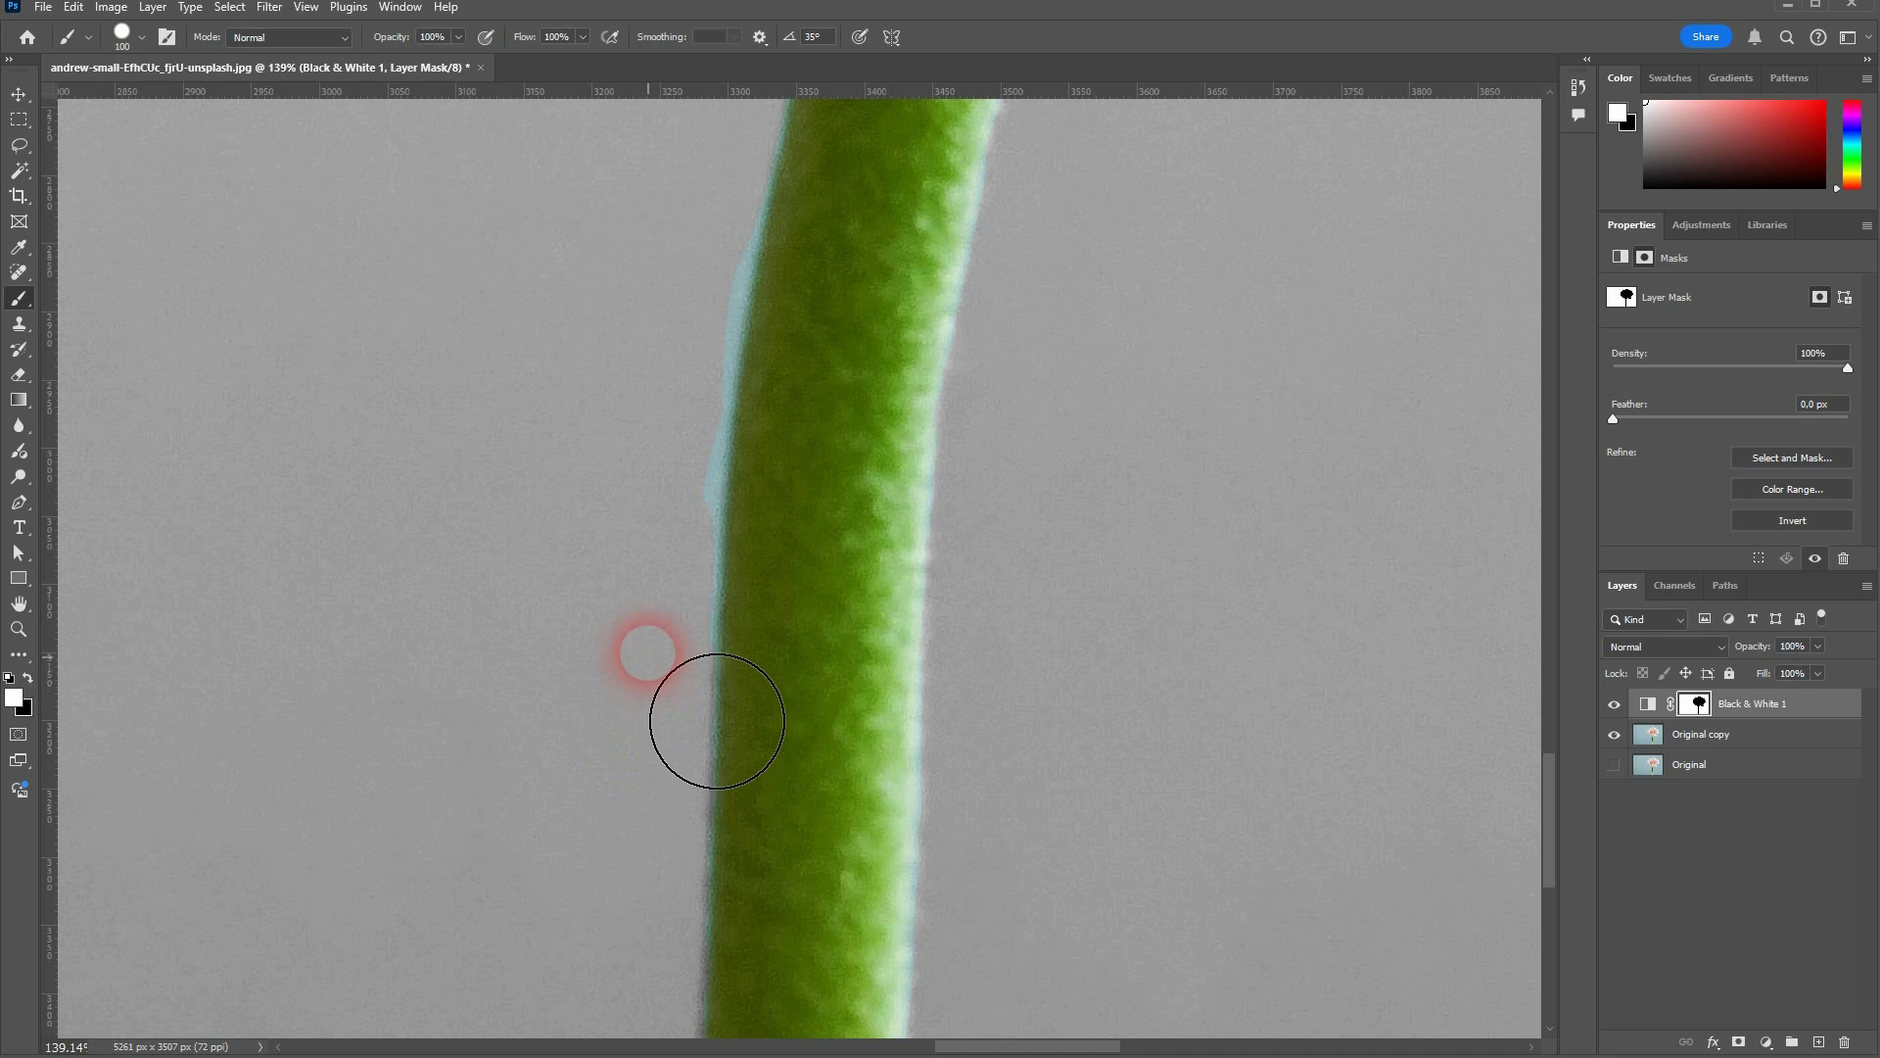
mouse_move(717, 721)
mouse_down()
mouse_move(727, 315)
mouse_move(718, 617)
mouse_move(760, 299)
mouse_move(713, 395)
mouse_move(718, 527)
mouse_move(751, 294)
mouse_move(720, 379)
mouse_move(705, 659)
mouse_move(764, 529)
mouse_move(780, 428)
mouse_move(730, 450)
mouse_up()
Paint white on the mask around the lower-right petals and beneath the petals just right of the stem
key(ctrl+0)
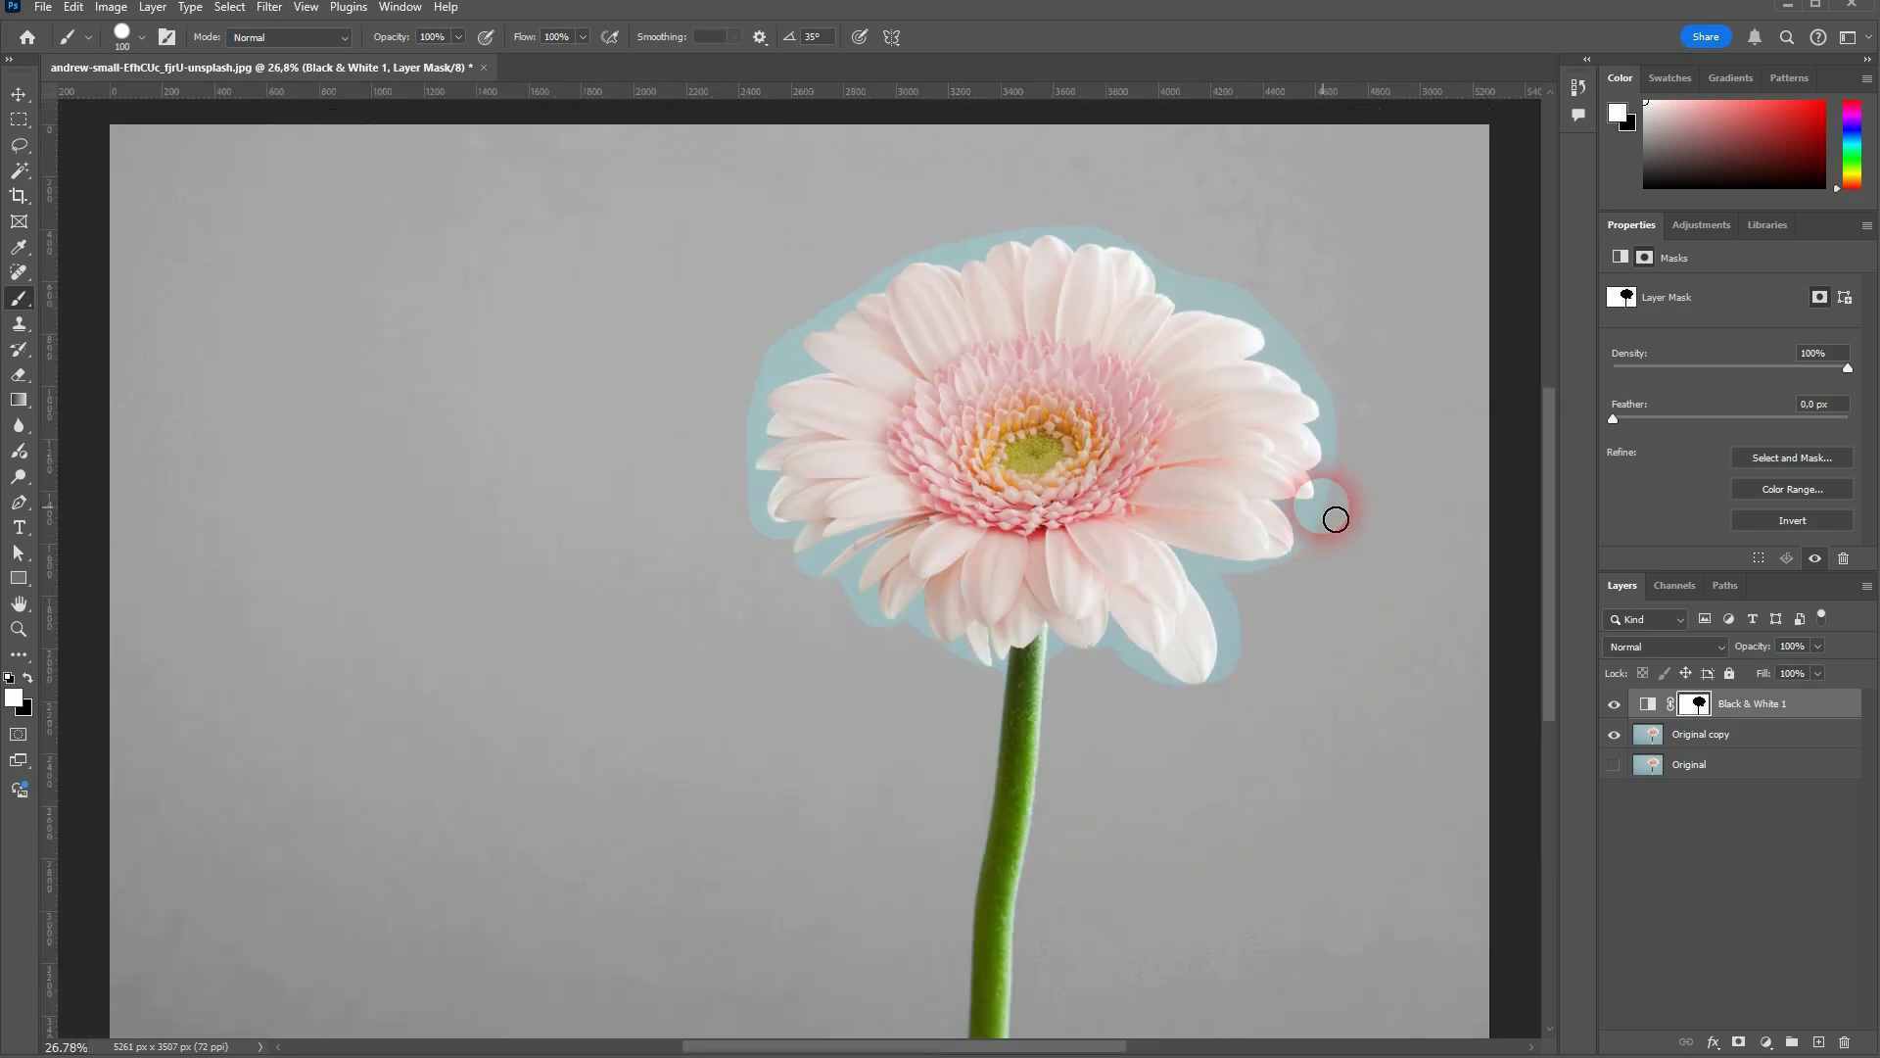
scroll(1335, 650, up, 5)
mouse_move(1255, 702)
mouse_down()
mouse_move(1105, 778)
mouse_move(1058, 688)
mouse_move(1013, 499)
mouse_move(949, 429)
mouse_move(1147, 429)
mouse_move(1325, 380)
mouse_move(1448, 192)
mouse_move(1372, 575)
mouse_move(1170, 881)
mouse_move(1102, 847)
mouse_move(1056, 691)
mouse_move(1039, 839)
mouse_move(1001, 872)
mouse_move(1056, 732)
mouse_move(1052, 606)
mouse_move(1071, 703)
mouse_move(932, 450)
mouse_up()
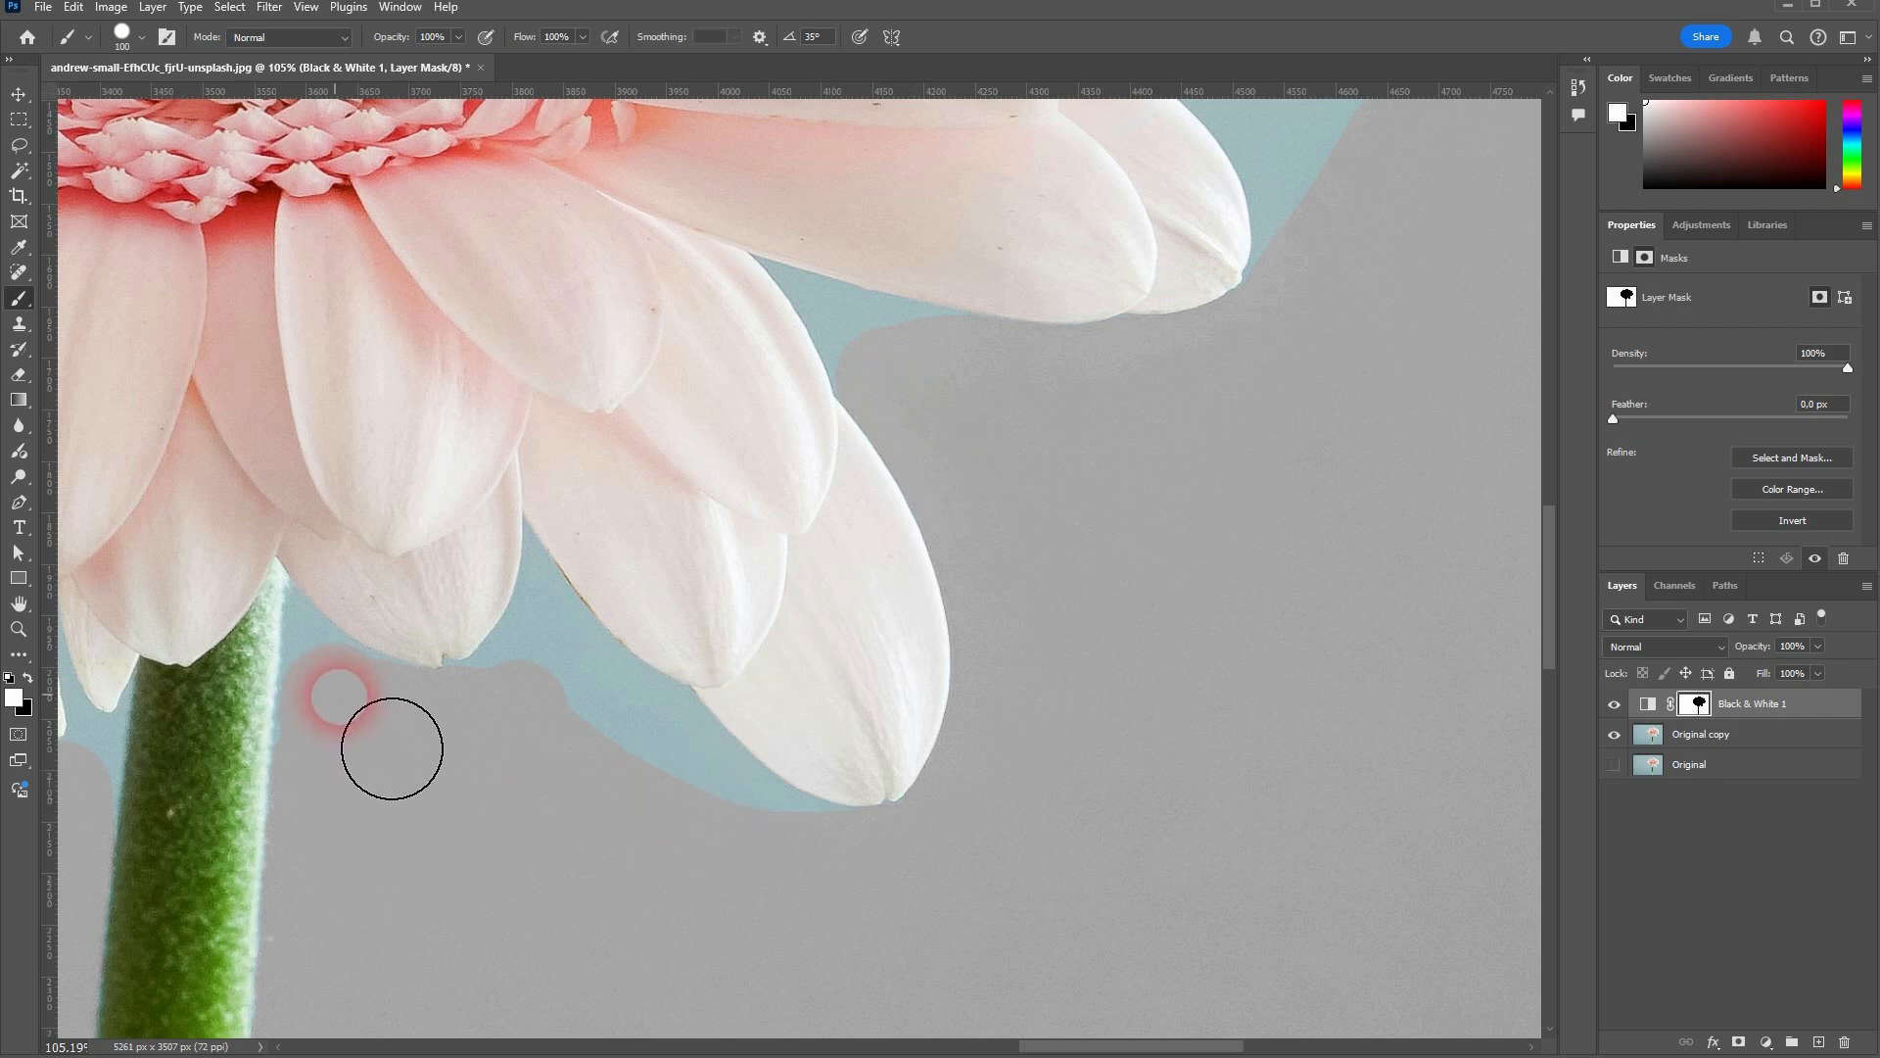
mouse_move(392, 748)
mouse_down()
mouse_move(465, 768)
mouse_move(384, 738)
mouse_move(447, 784)
mouse_move(562, 736)
mouse_move(641, 741)
mouse_move(835, 891)
mouse_move(925, 912)
mouse_move(1013, 883)
mouse_move(843, 916)
mouse_move(757, 833)
mouse_up()
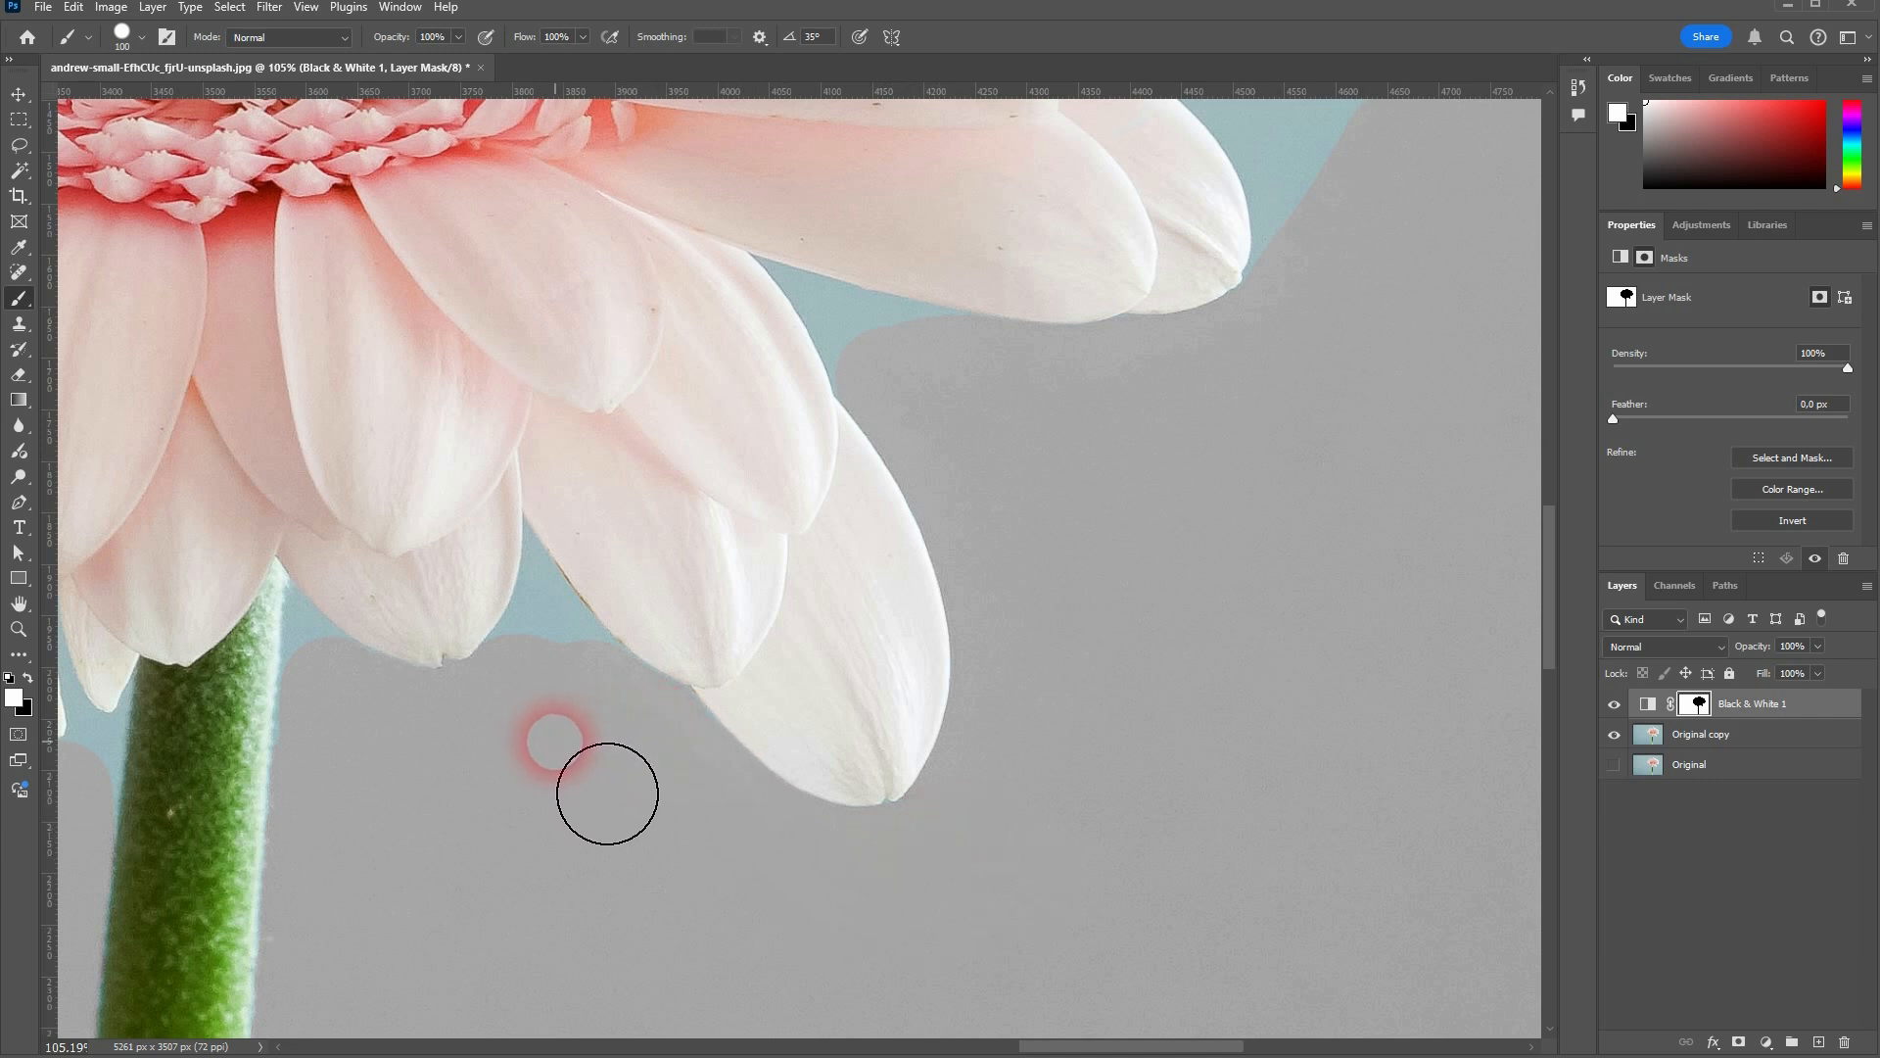
Paint white on the mask around the tips of the flower's right-hand petals to grey out the blue background
scroll(1443, 411, up, 4)
mouse_move(1439, 553)
mouse_down()
mouse_move(1423, 670)
mouse_move(1375, 690)
mouse_move(1348, 683)
mouse_move(1353, 581)
mouse_up()
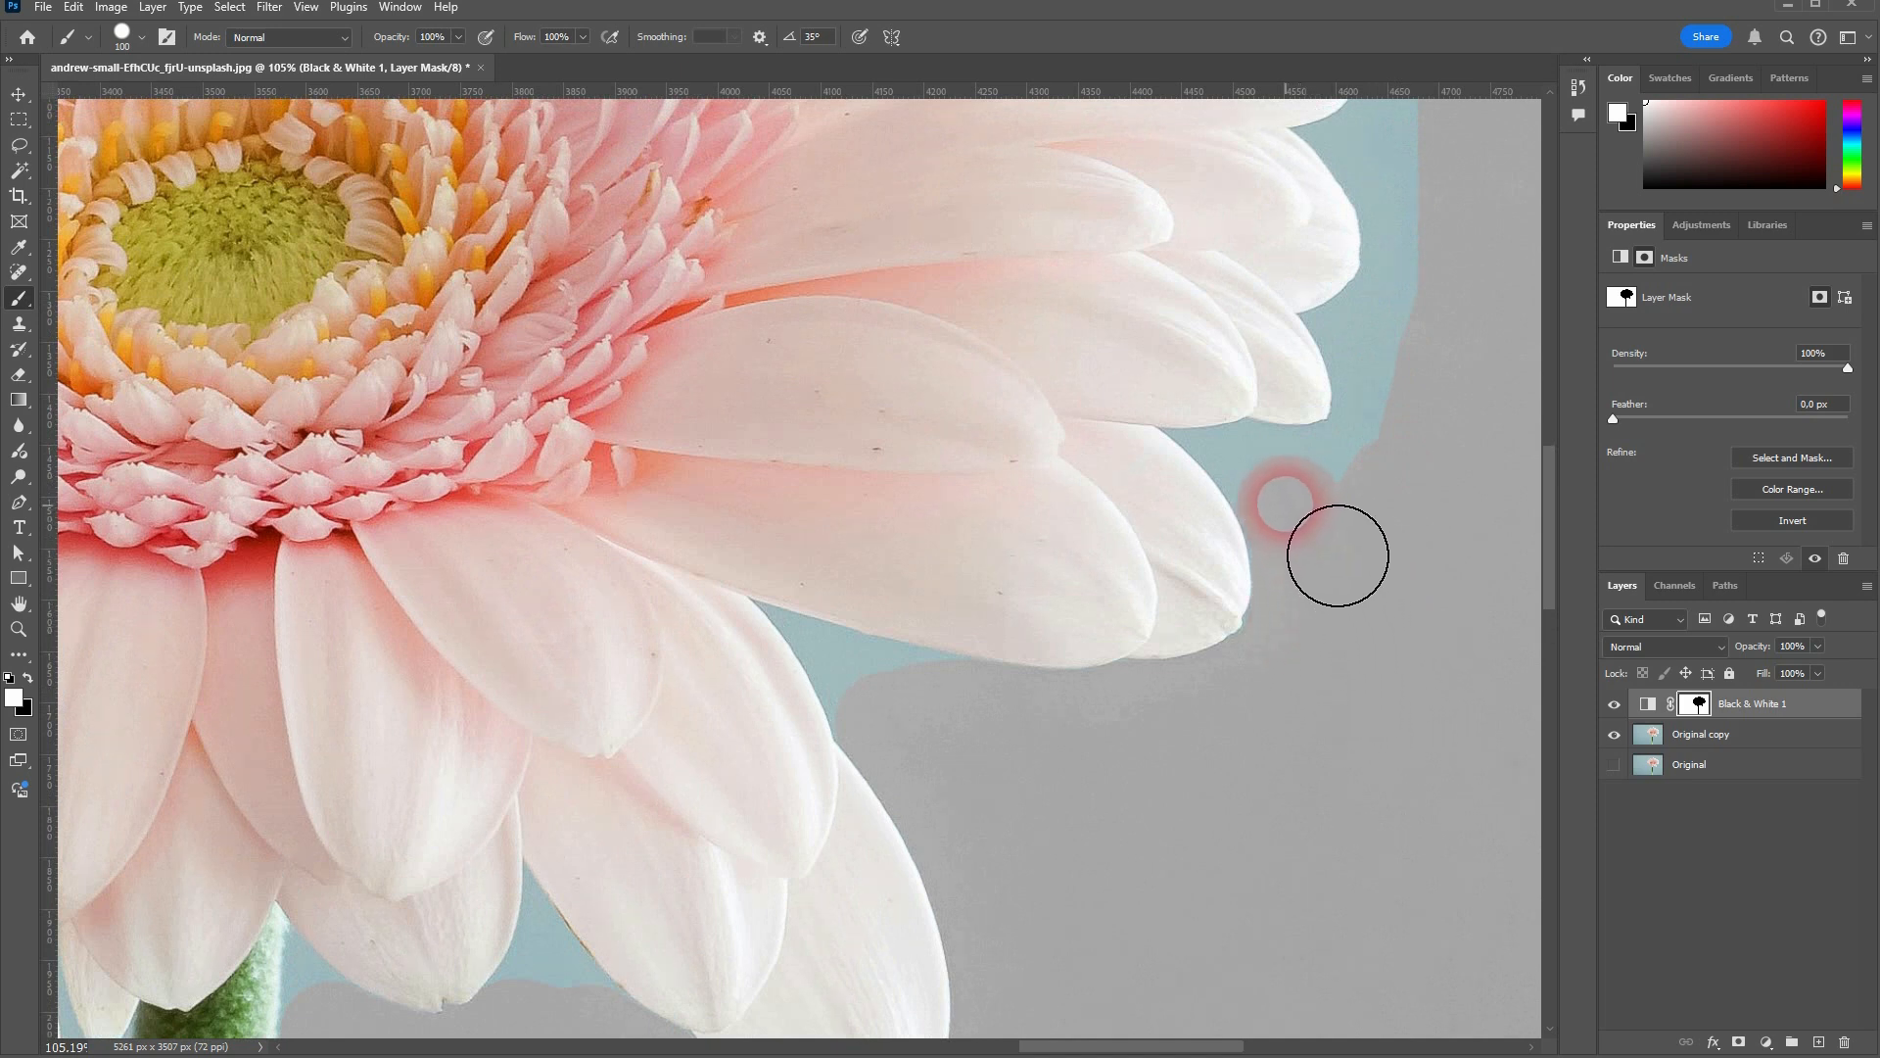
drag(1358, 533, 1412, 513)
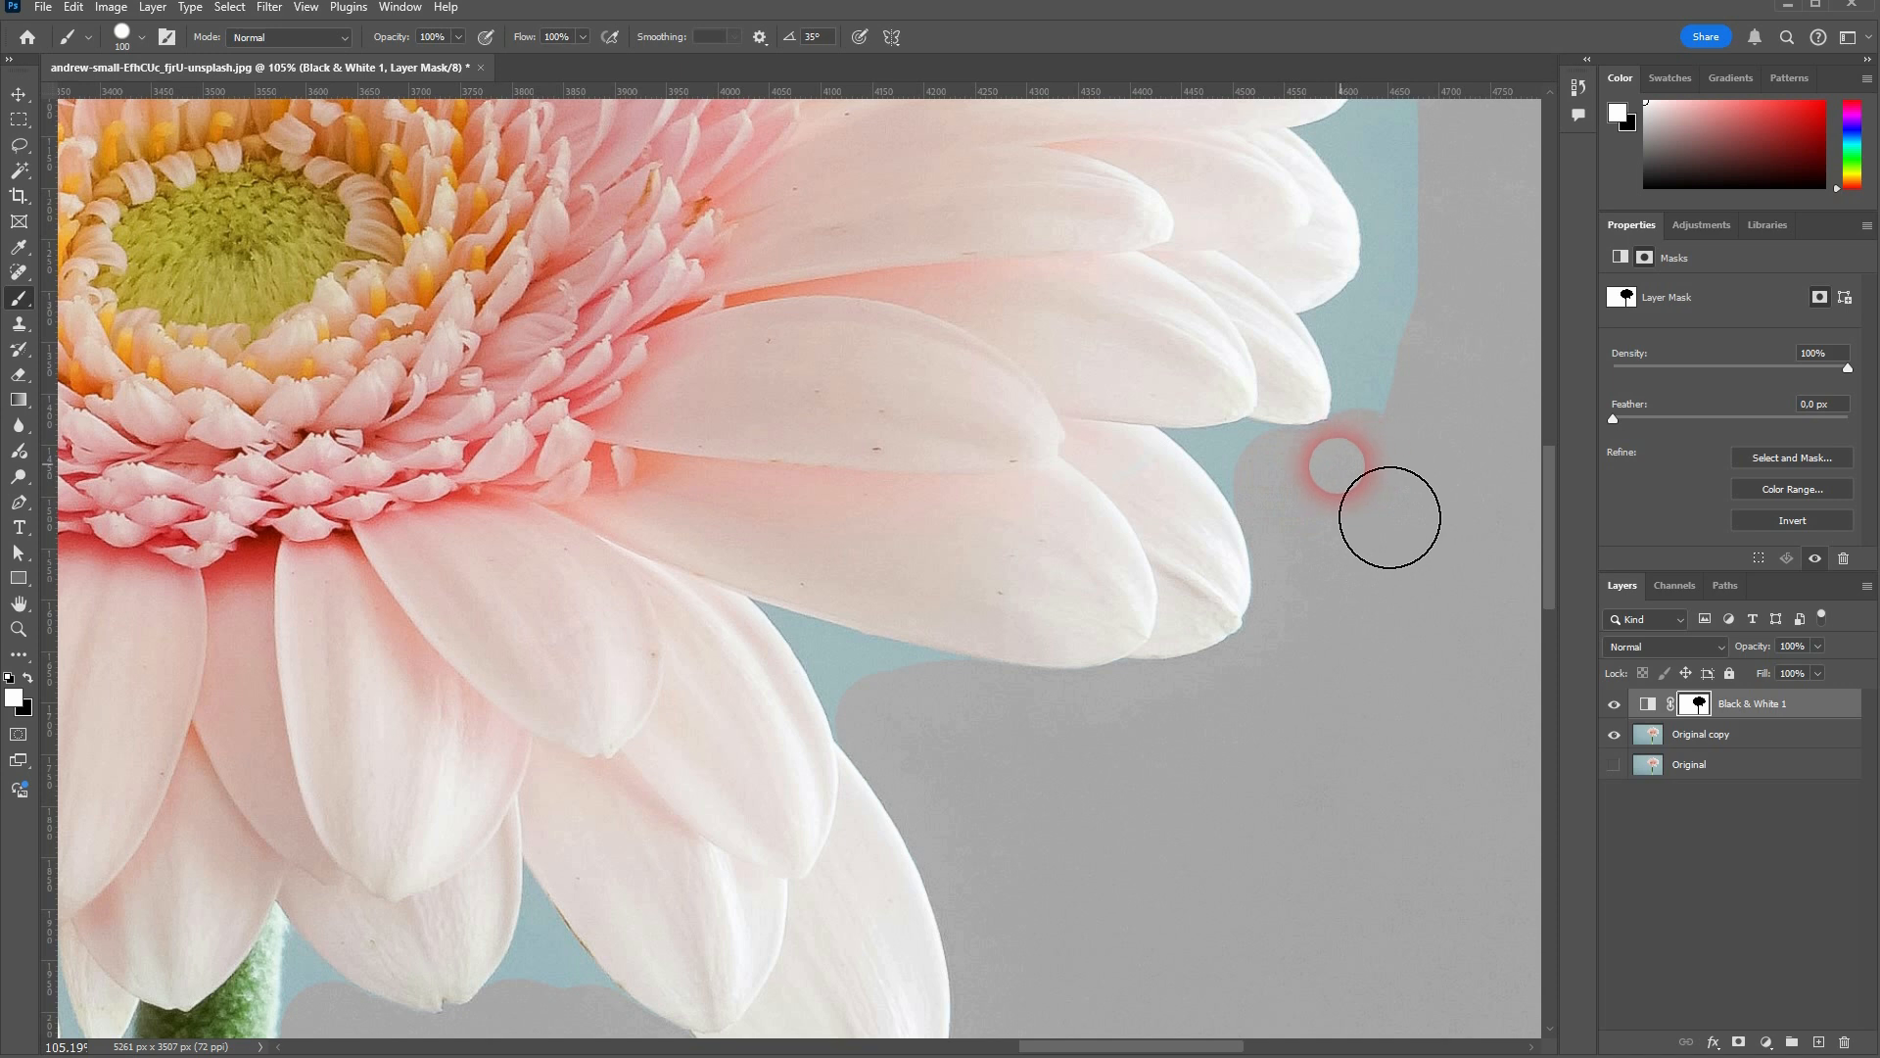
scroll(1450, 494, up, 2)
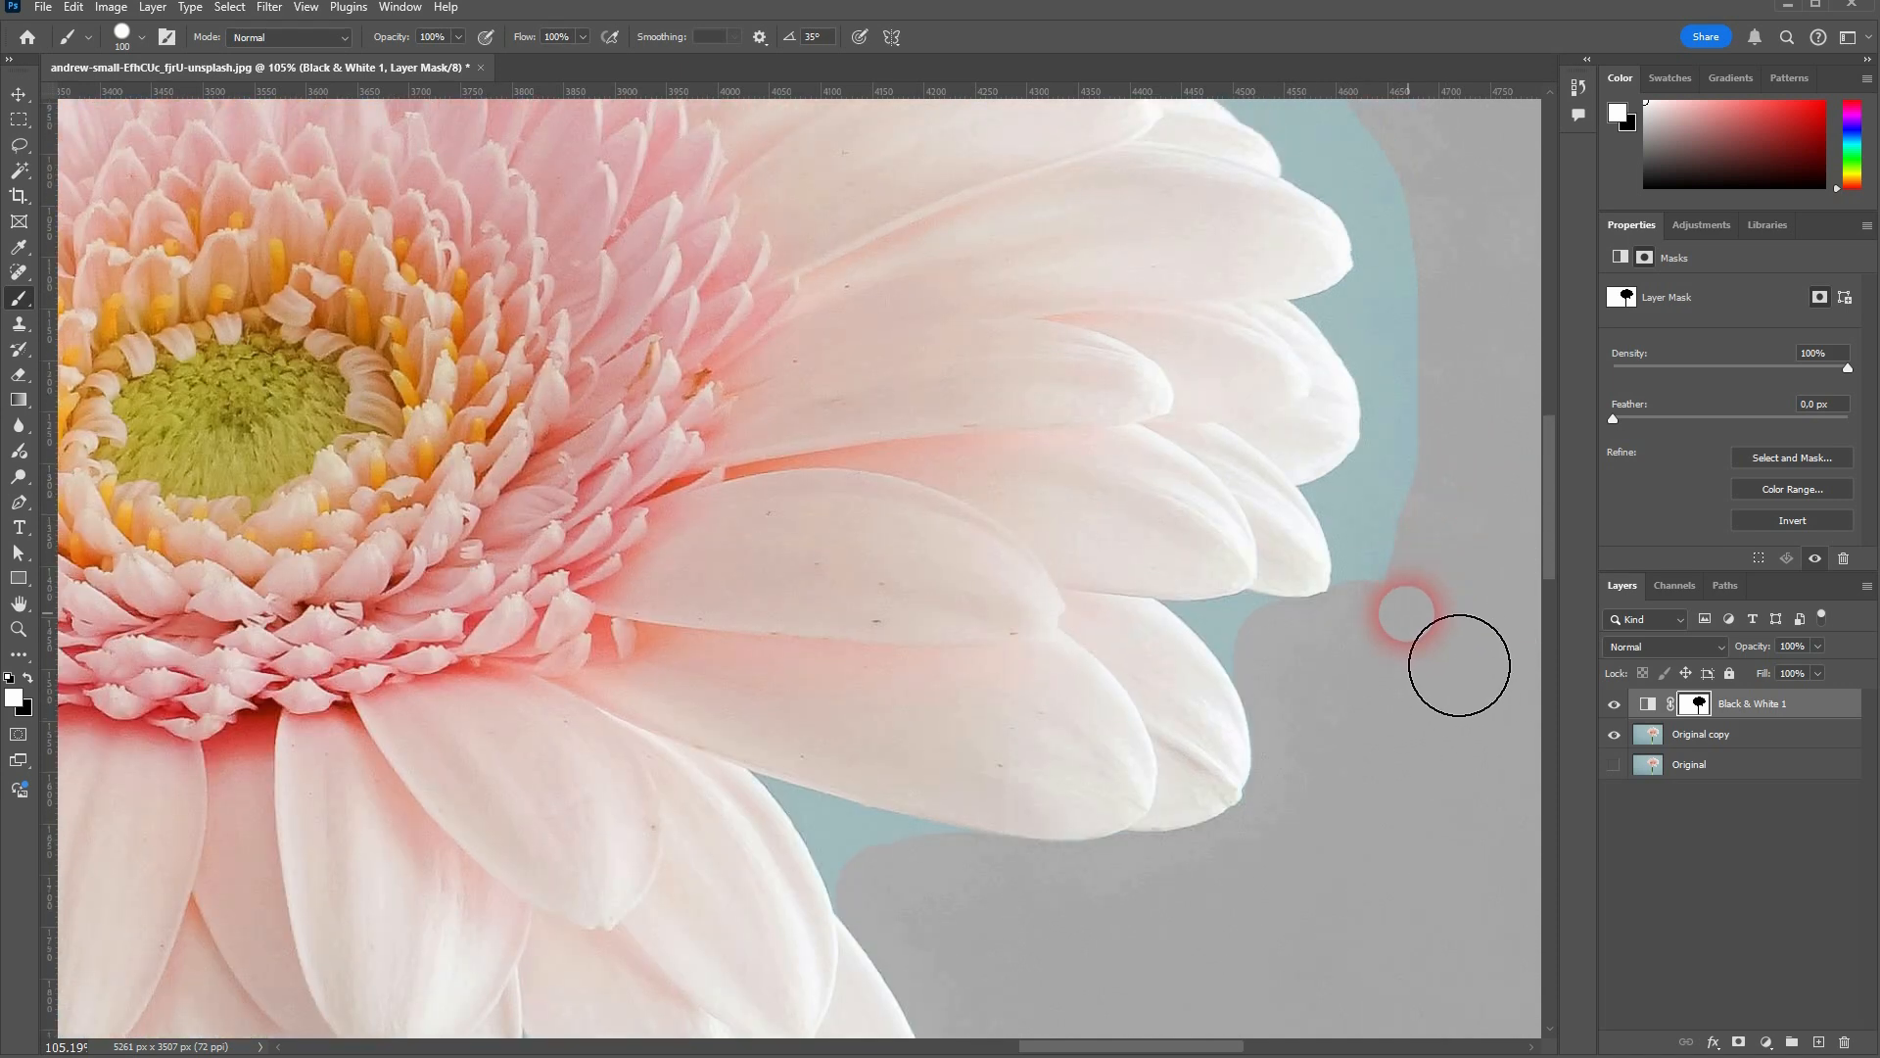
mouse_move(1460, 665)
mouse_down()
mouse_move(1423, 556)
mouse_move(1455, 533)
mouse_move(1470, 479)
mouse_move(1437, 375)
mouse_up()
drag(1382, 314, 1427, 202)
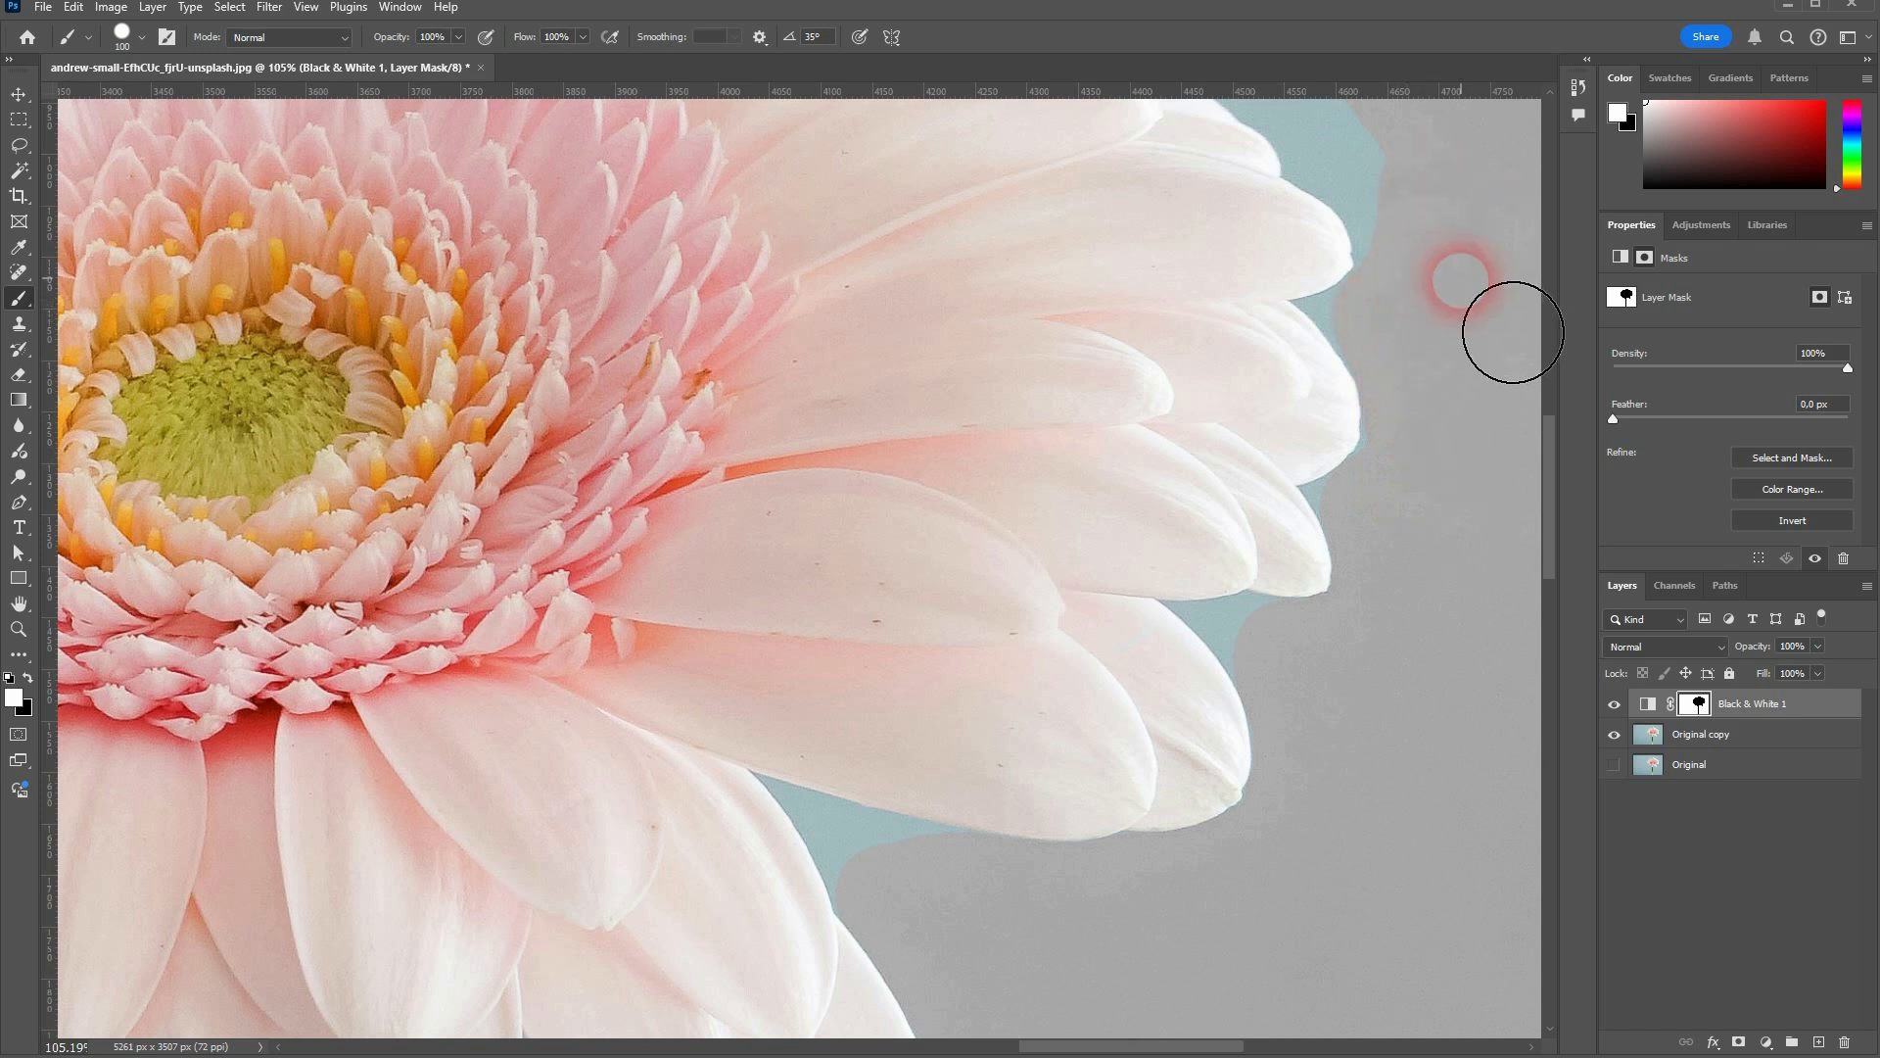
Paint white on the mask along the outer edge of the upper-right petals
scroll(1457, 293, up, 5)
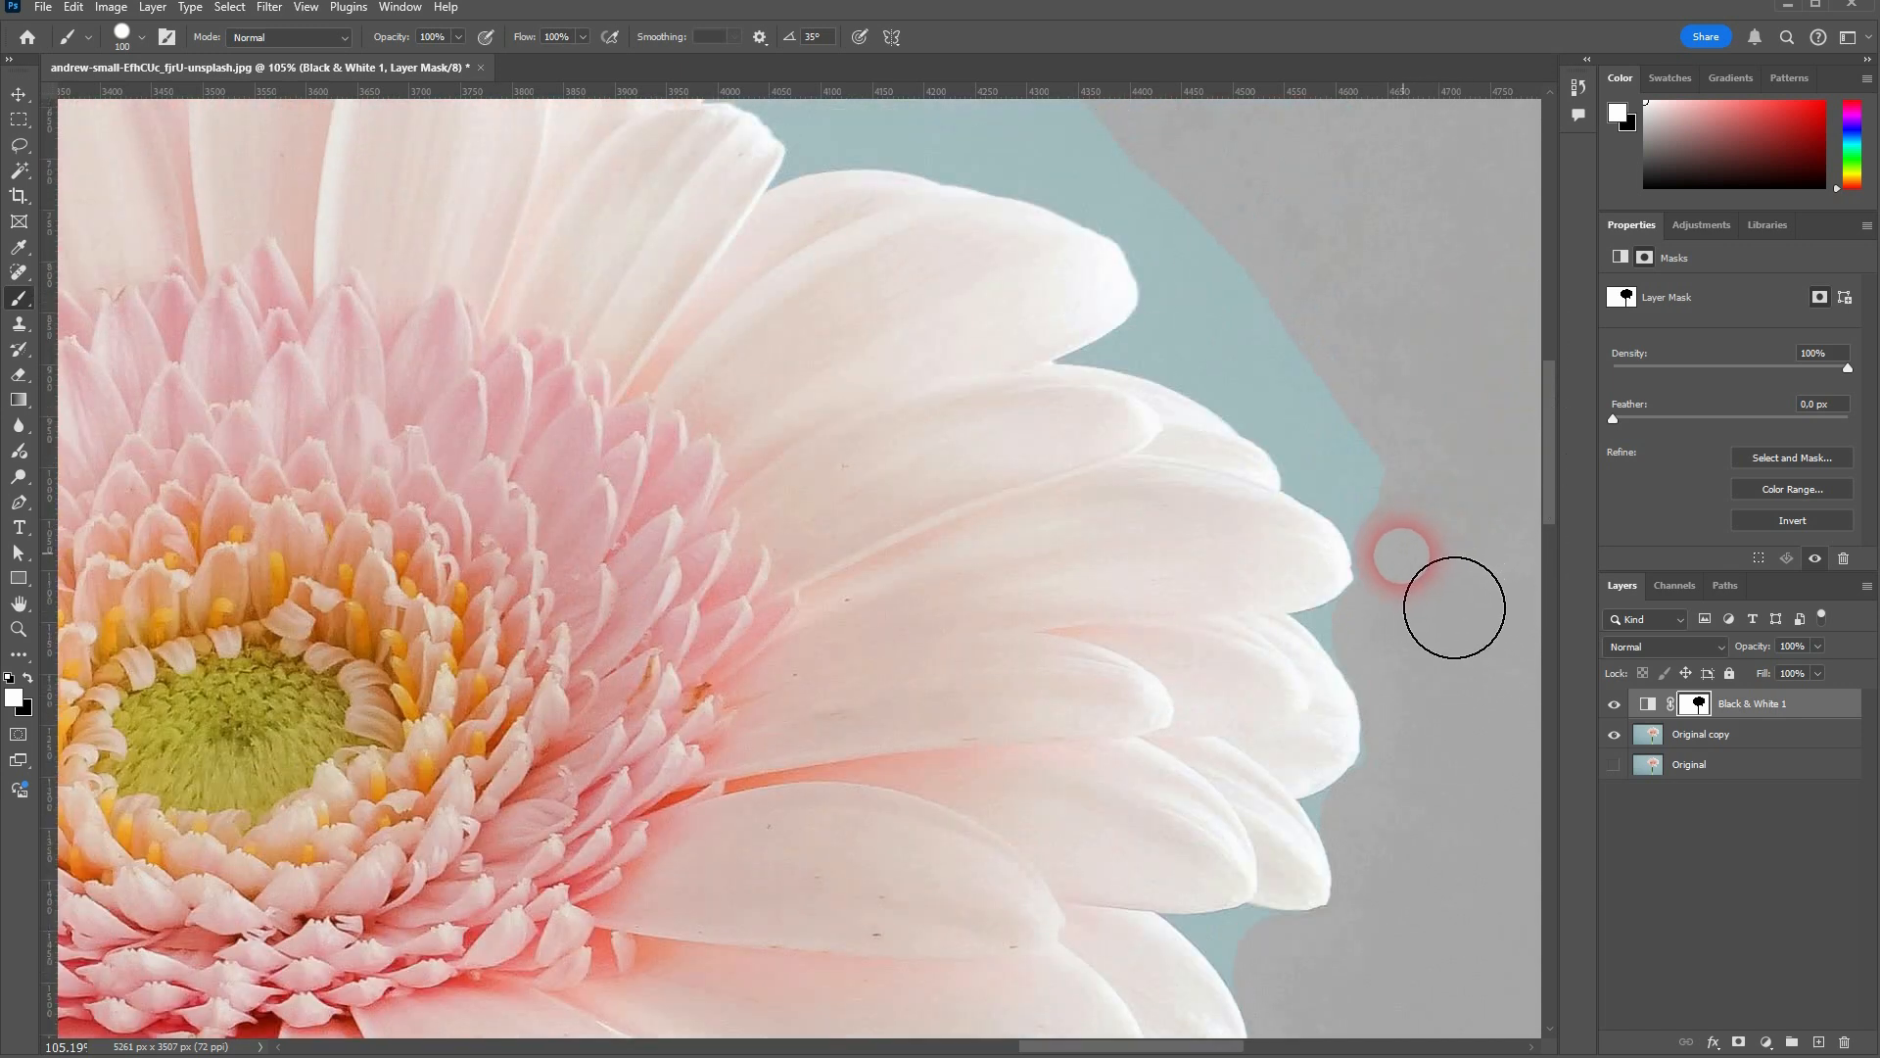
mouse_move(1454, 607)
mouse_down()
mouse_move(1380, 507)
mouse_move(1371, 469)
mouse_move(1235, 385)
mouse_move(1319, 302)
mouse_move(1348, 373)
mouse_up()
scroll(1343, 424, up, 4)
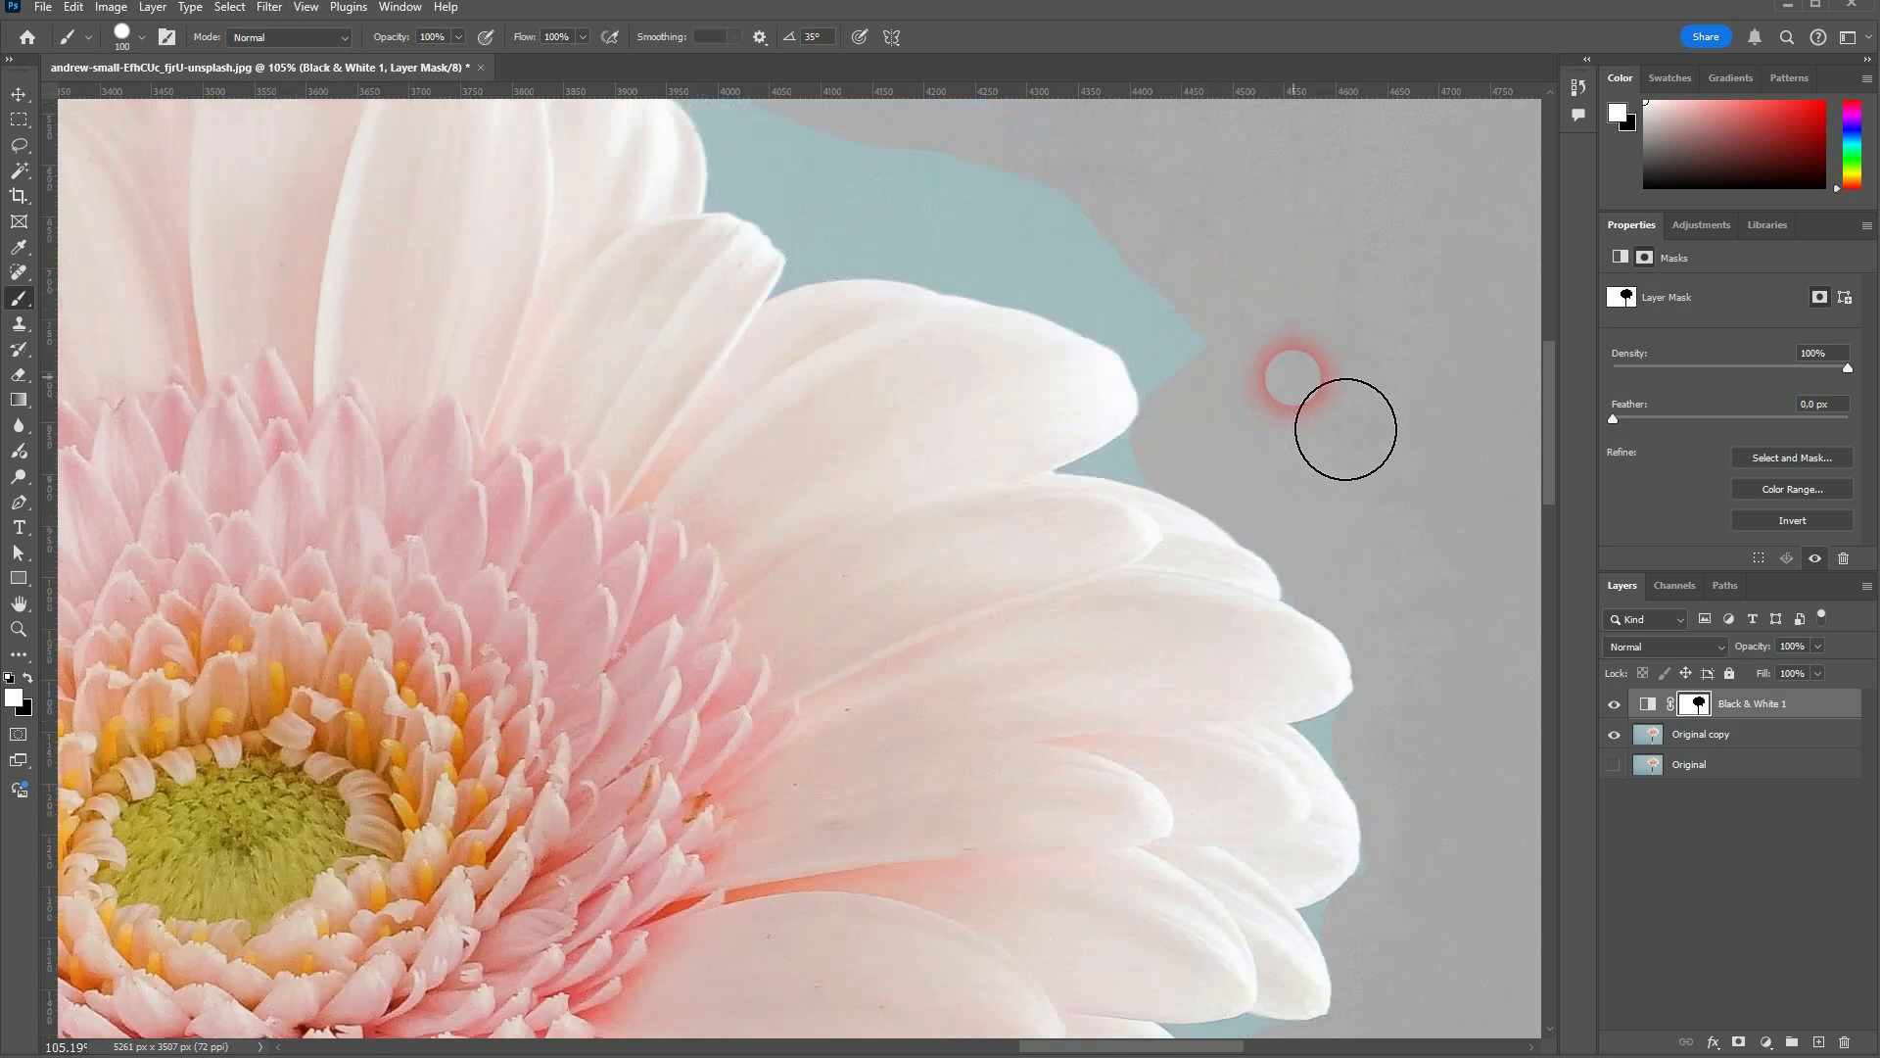
scroll(1337, 509, up, 1)
mouse_move(1337, 509)
mouse_down()
mouse_move(1284, 561)
mouse_move(1249, 646)
mouse_move(1152, 541)
mouse_move(881, 478)
mouse_move(873, 448)
mouse_move(1189, 457)
mouse_up()
scroll(819, 338, up, 1)
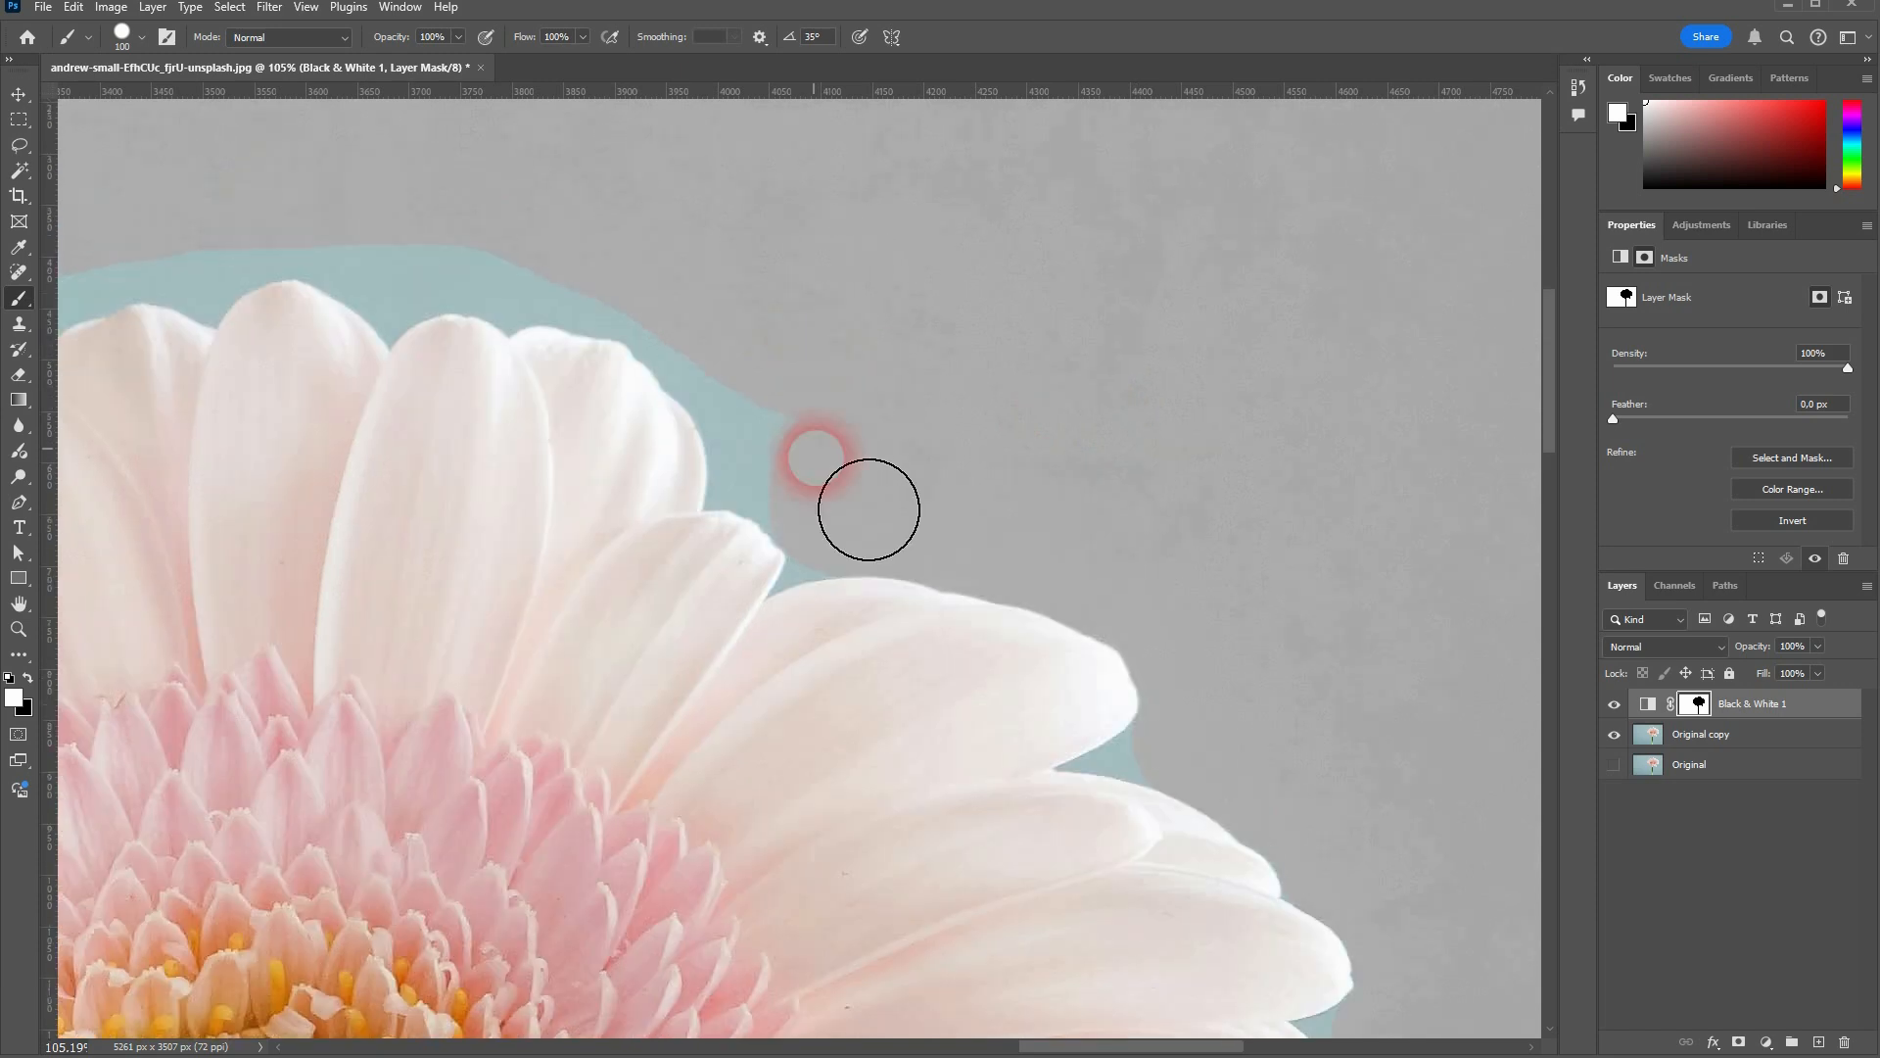
Paint white on the mask along the tips of the top petals and round to the upper-left petals
mouse_move(828, 508)
mouse_down()
mouse_move(772, 481)
mouse_move(802, 474)
mouse_move(780, 432)
mouse_move(685, 336)
mouse_move(672, 373)
mouse_move(591, 438)
mouse_move(600, 424)
mouse_move(621, 450)
mouse_move(474, 432)
mouse_move(688, 482)
mouse_move(549, 403)
mouse_move(511, 442)
mouse_move(209, 419)
mouse_move(1364, 361)
mouse_move(1251, 461)
mouse_move(1093, 537)
mouse_move(780, 589)
mouse_move(487, 814)
mouse_move(356, 837)
mouse_up()
scroll(627, 411, up, 1)
scroll(592, 437, up, 1)
Paint white on the mask around the flower's left-hand petals, including the notch between the two uppermost left petals
scroll(305, 661, down, 3)
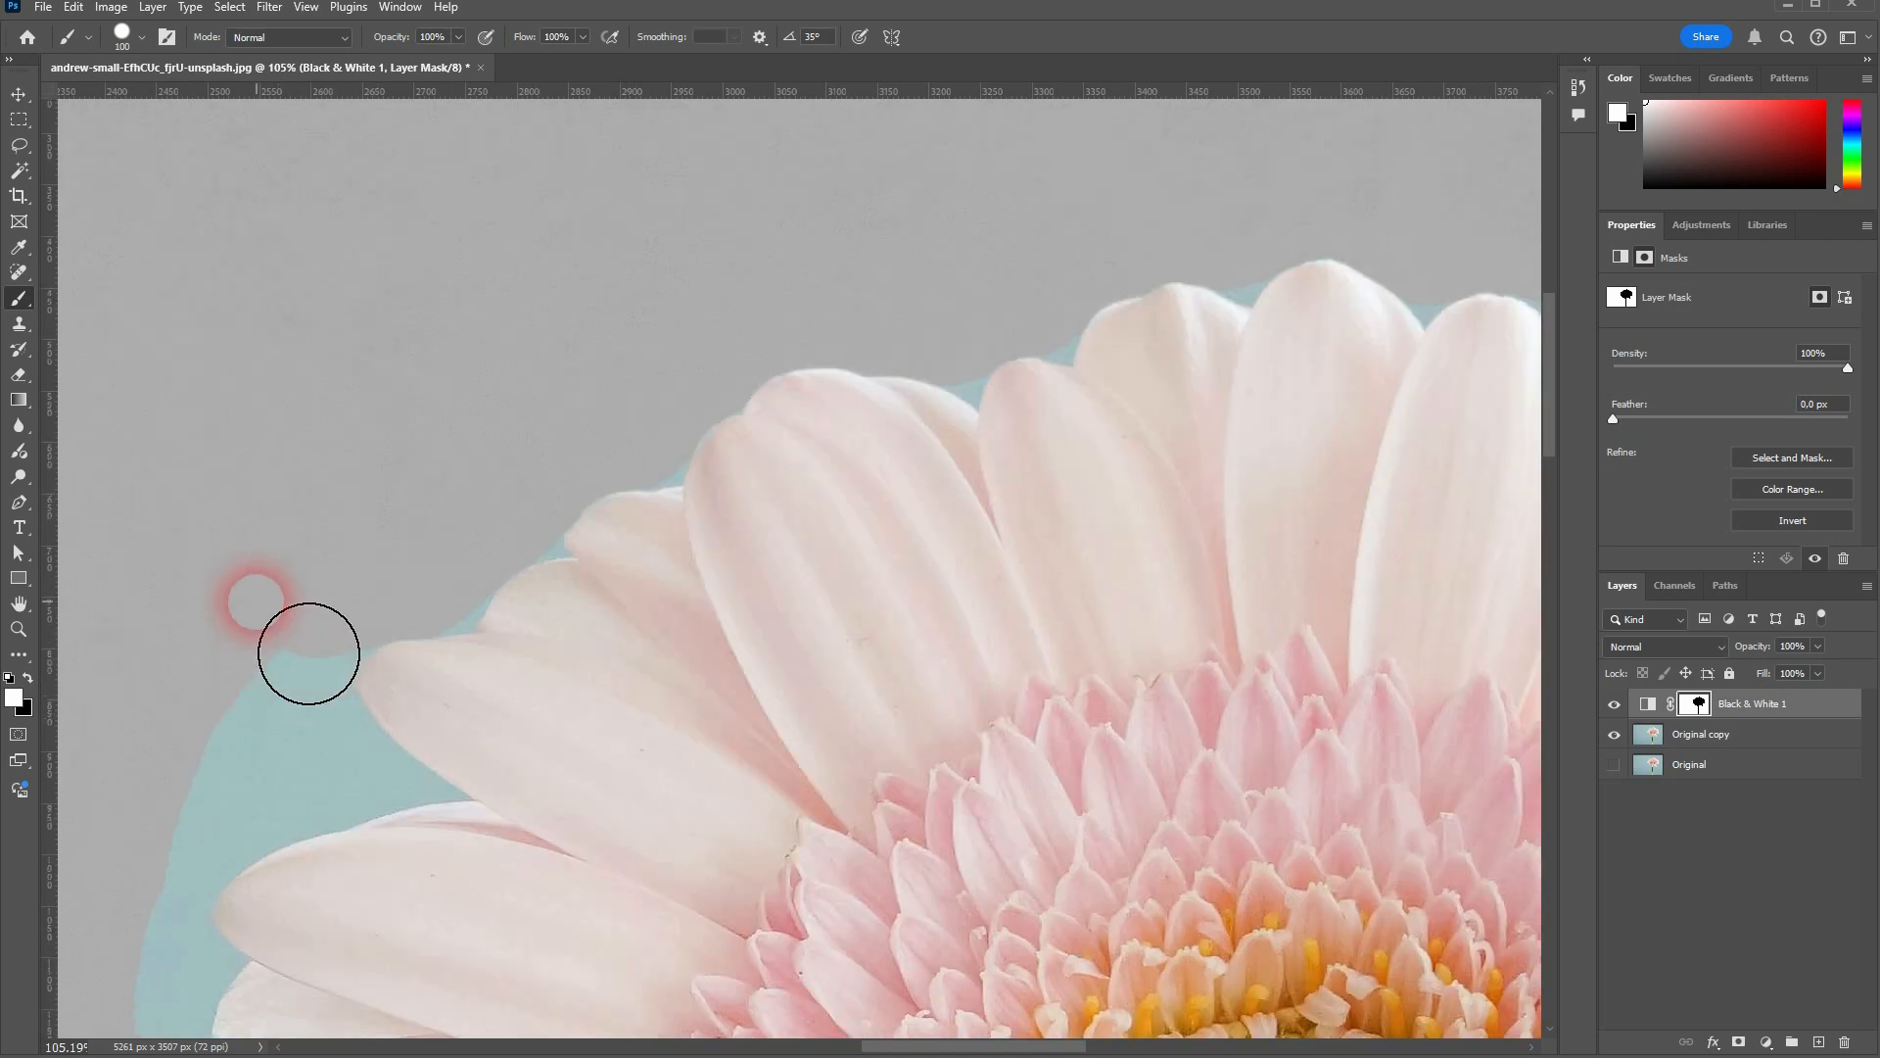
mouse_move(274, 526)
mouse_down()
mouse_move(352, 638)
mouse_move(353, 689)
mouse_up()
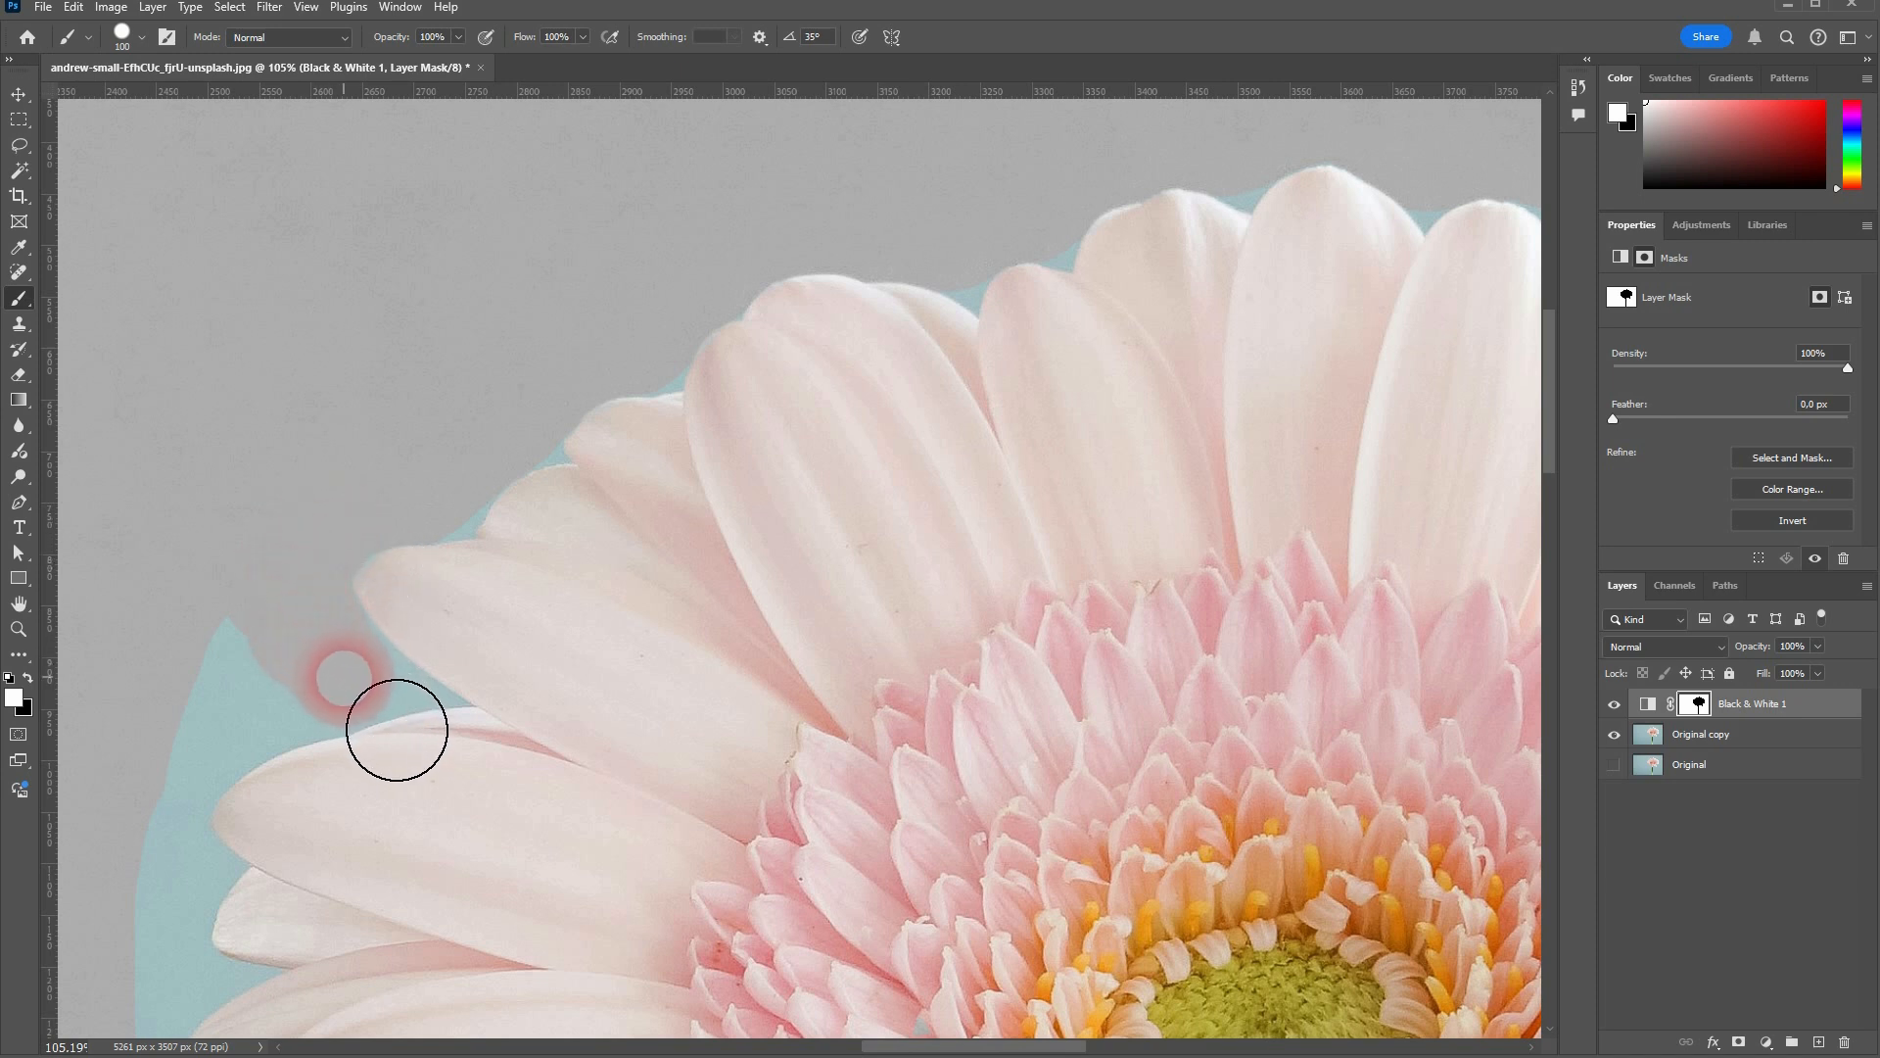
mouse_move(400, 733)
mouse_down()
mouse_move(273, 773)
mouse_move(225, 828)
mouse_move(150, 769)
mouse_move(236, 539)
mouse_up()
scroll(138, 650, down, 3)
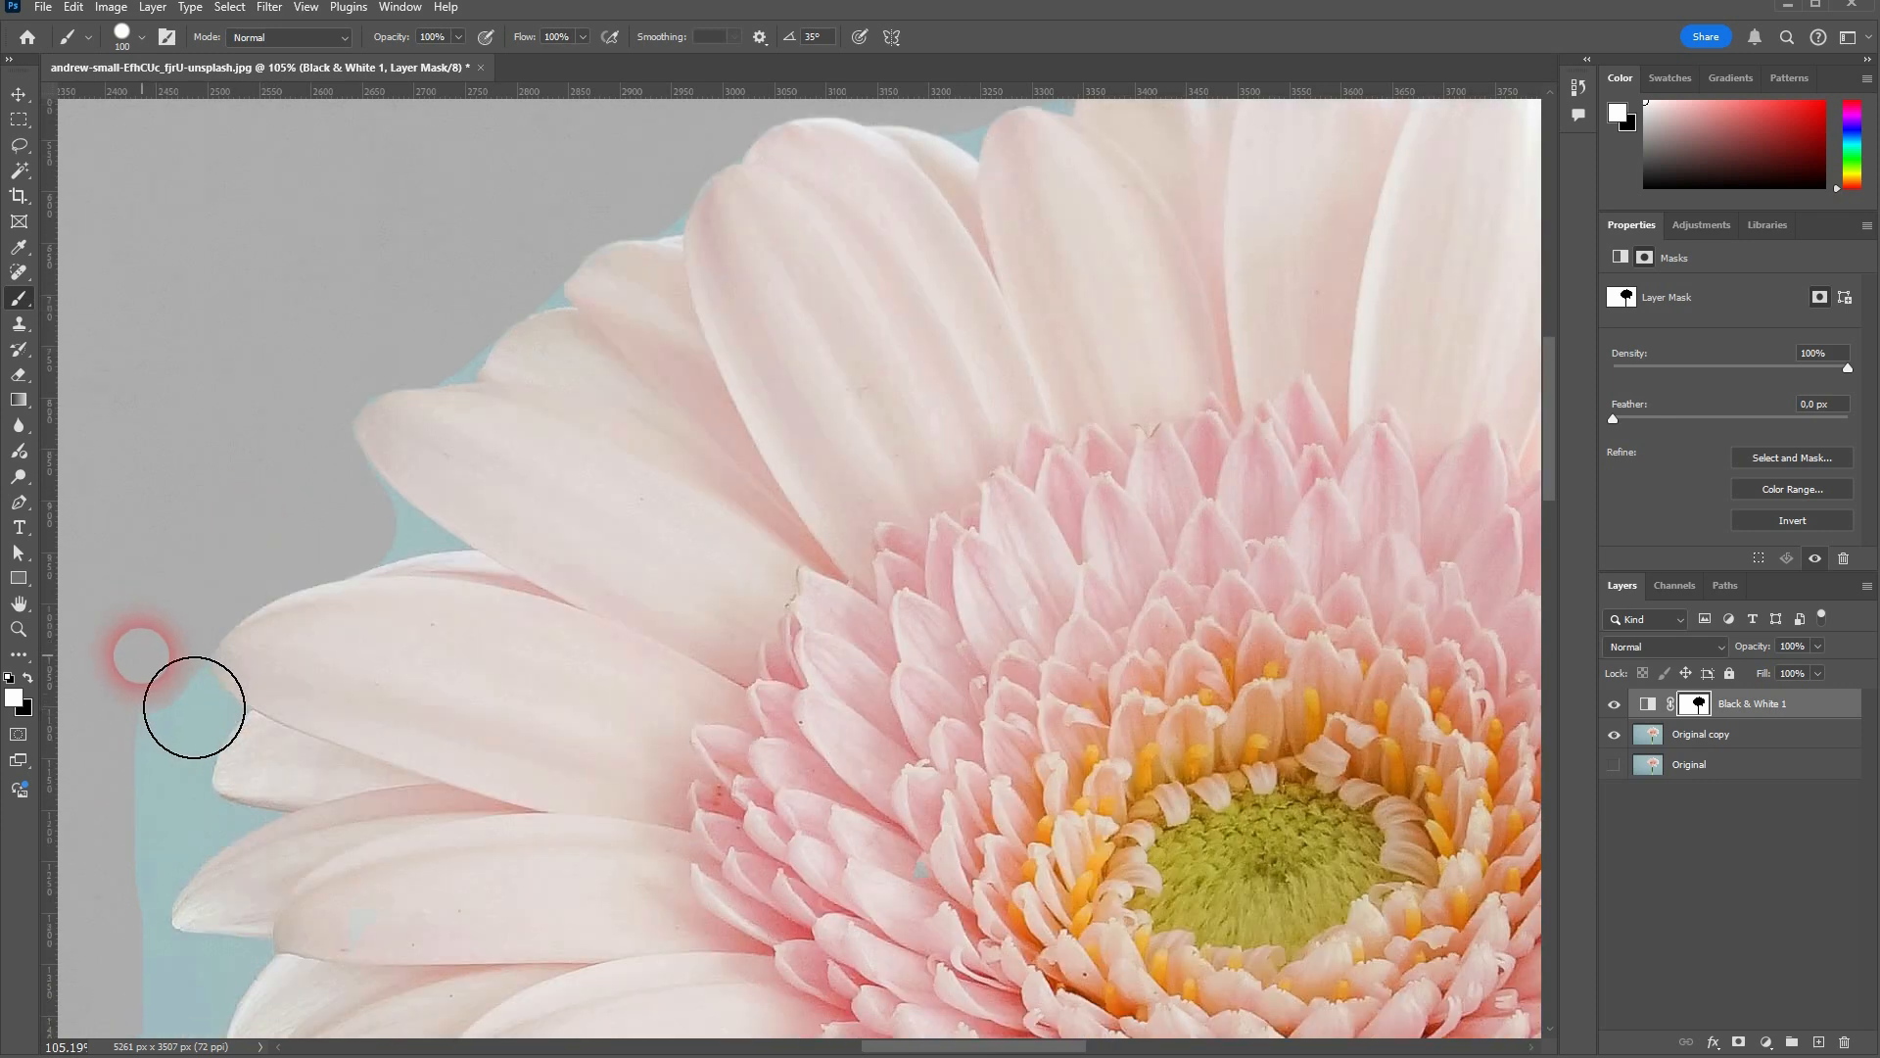
mouse_move(154, 605)
mouse_down()
mouse_move(195, 571)
mouse_move(225, 654)
mouse_move(206, 726)
mouse_move(222, 756)
mouse_move(188, 803)
mouse_move(176, 918)
mouse_up()
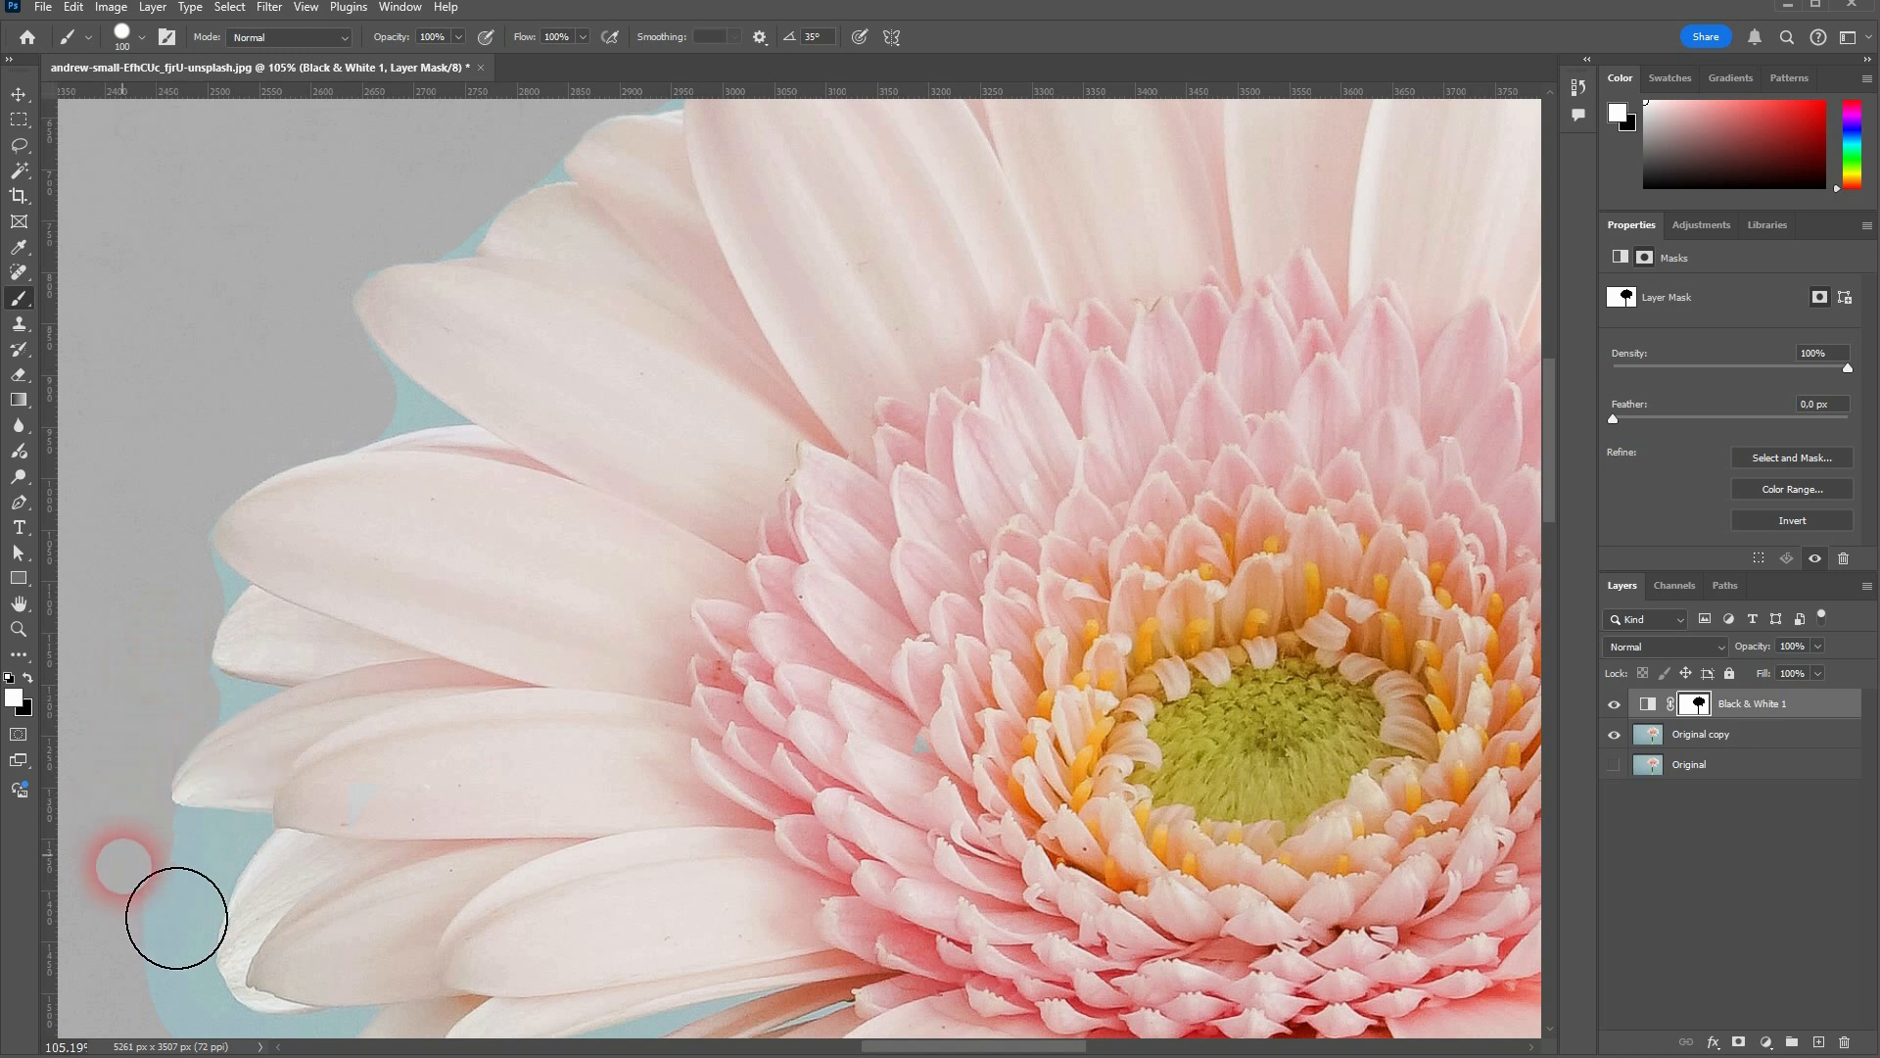
Paint white on the mask around the tips of the lower-left petals to grey out the blue background
key(x)
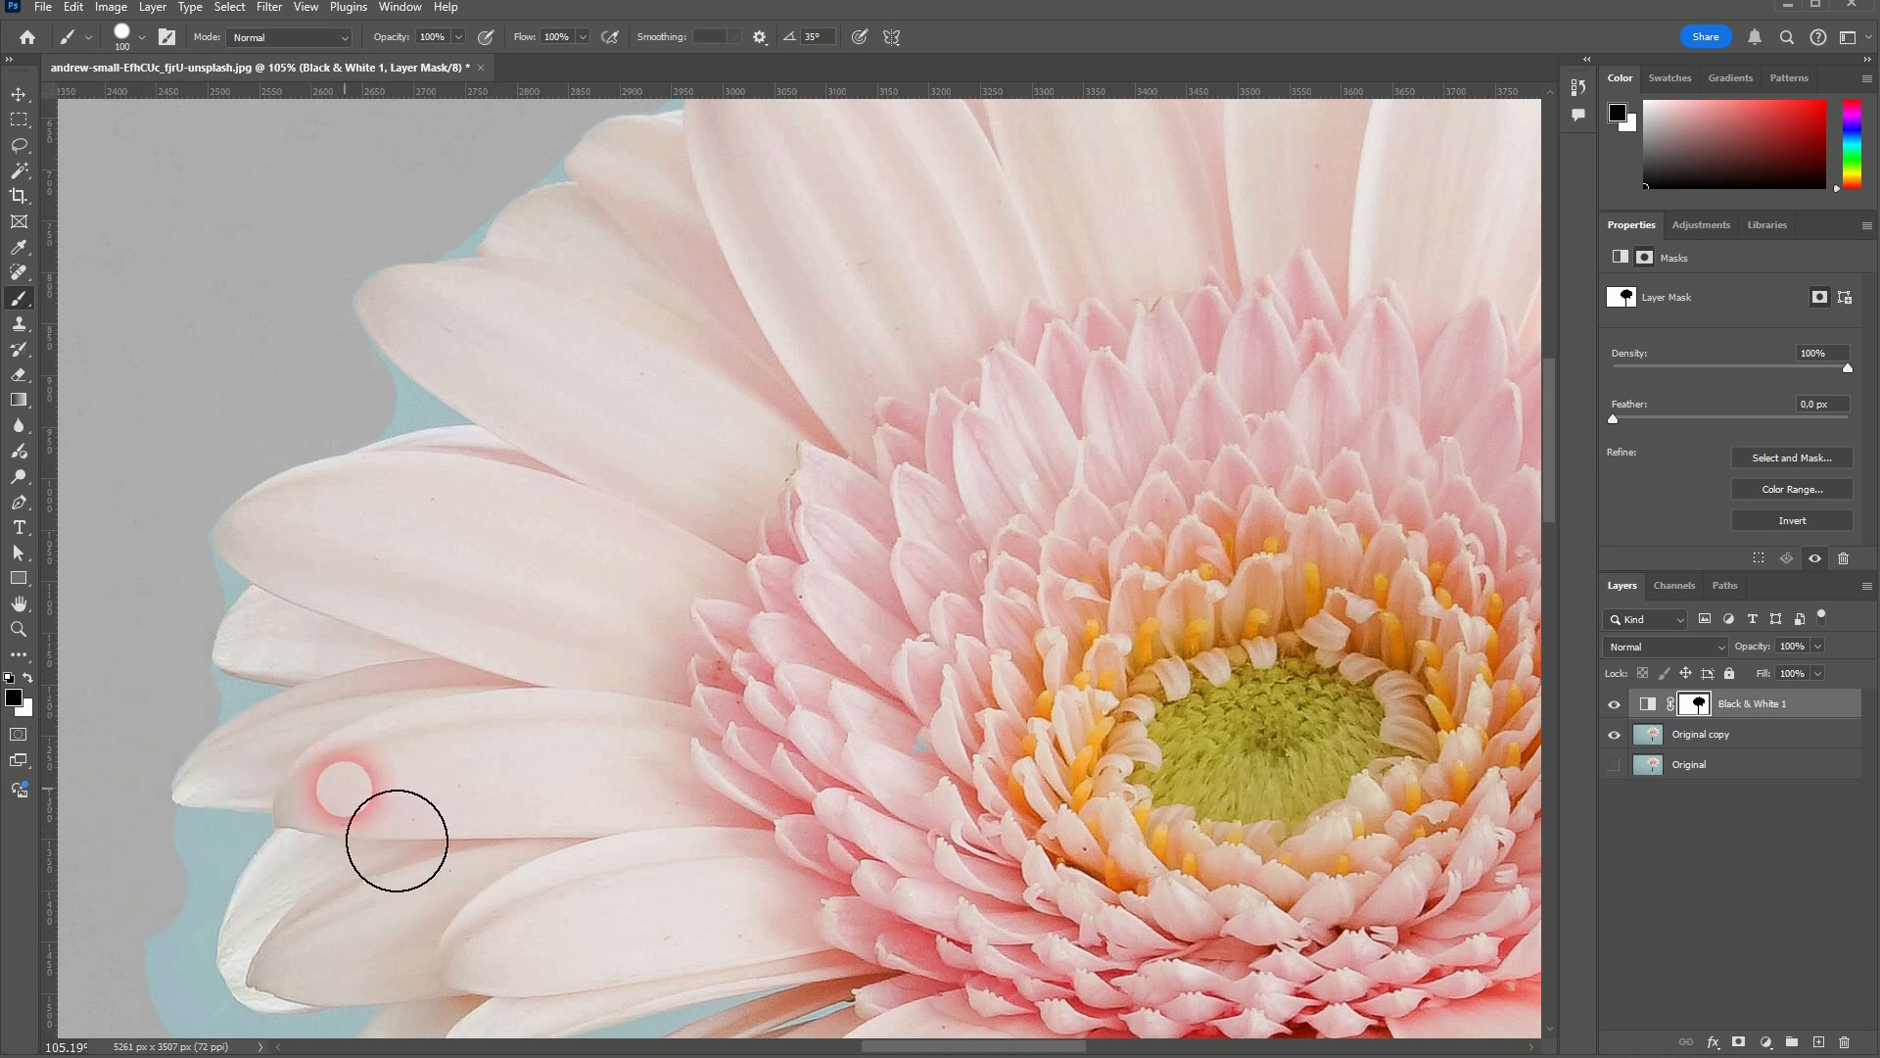
scroll(337, 849, down, 5)
key(x)
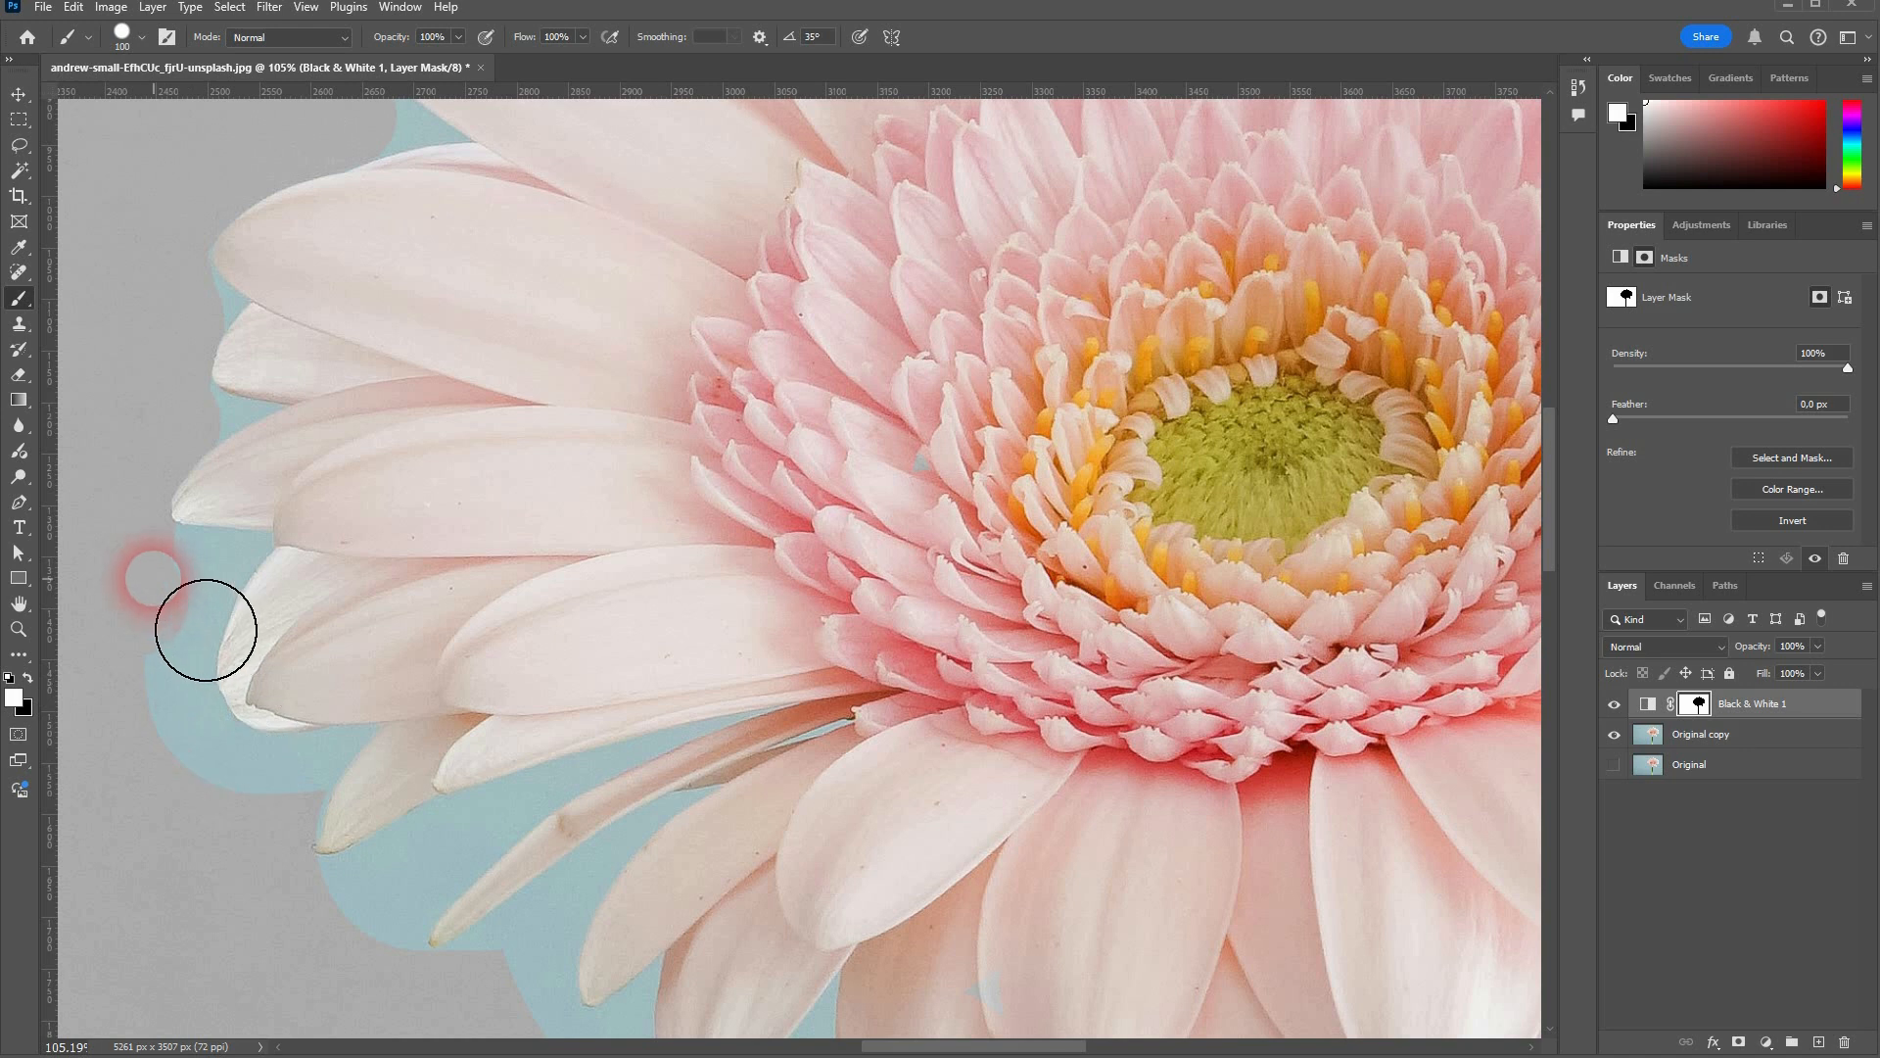
mouse_move(225, 677)
mouse_down()
mouse_move(211, 741)
mouse_move(242, 798)
mouse_move(318, 851)
mouse_move(292, 889)
mouse_move(334, 839)
mouse_move(287, 834)
mouse_move(365, 931)
mouse_move(364, 960)
mouse_move(396, 926)
mouse_move(336, 764)
mouse_move(330, 728)
mouse_move(358, 721)
mouse_move(439, 721)
mouse_move(427, 771)
mouse_move(488, 822)
mouse_move(578, 786)
mouse_move(600, 858)
mouse_move(658, 884)
mouse_move(732, 977)
mouse_move(759, 987)
mouse_move(825, 942)
mouse_move(869, 978)
mouse_up()
scroll(362, 940, down, 2)
scroll(368, 857, down, 1)
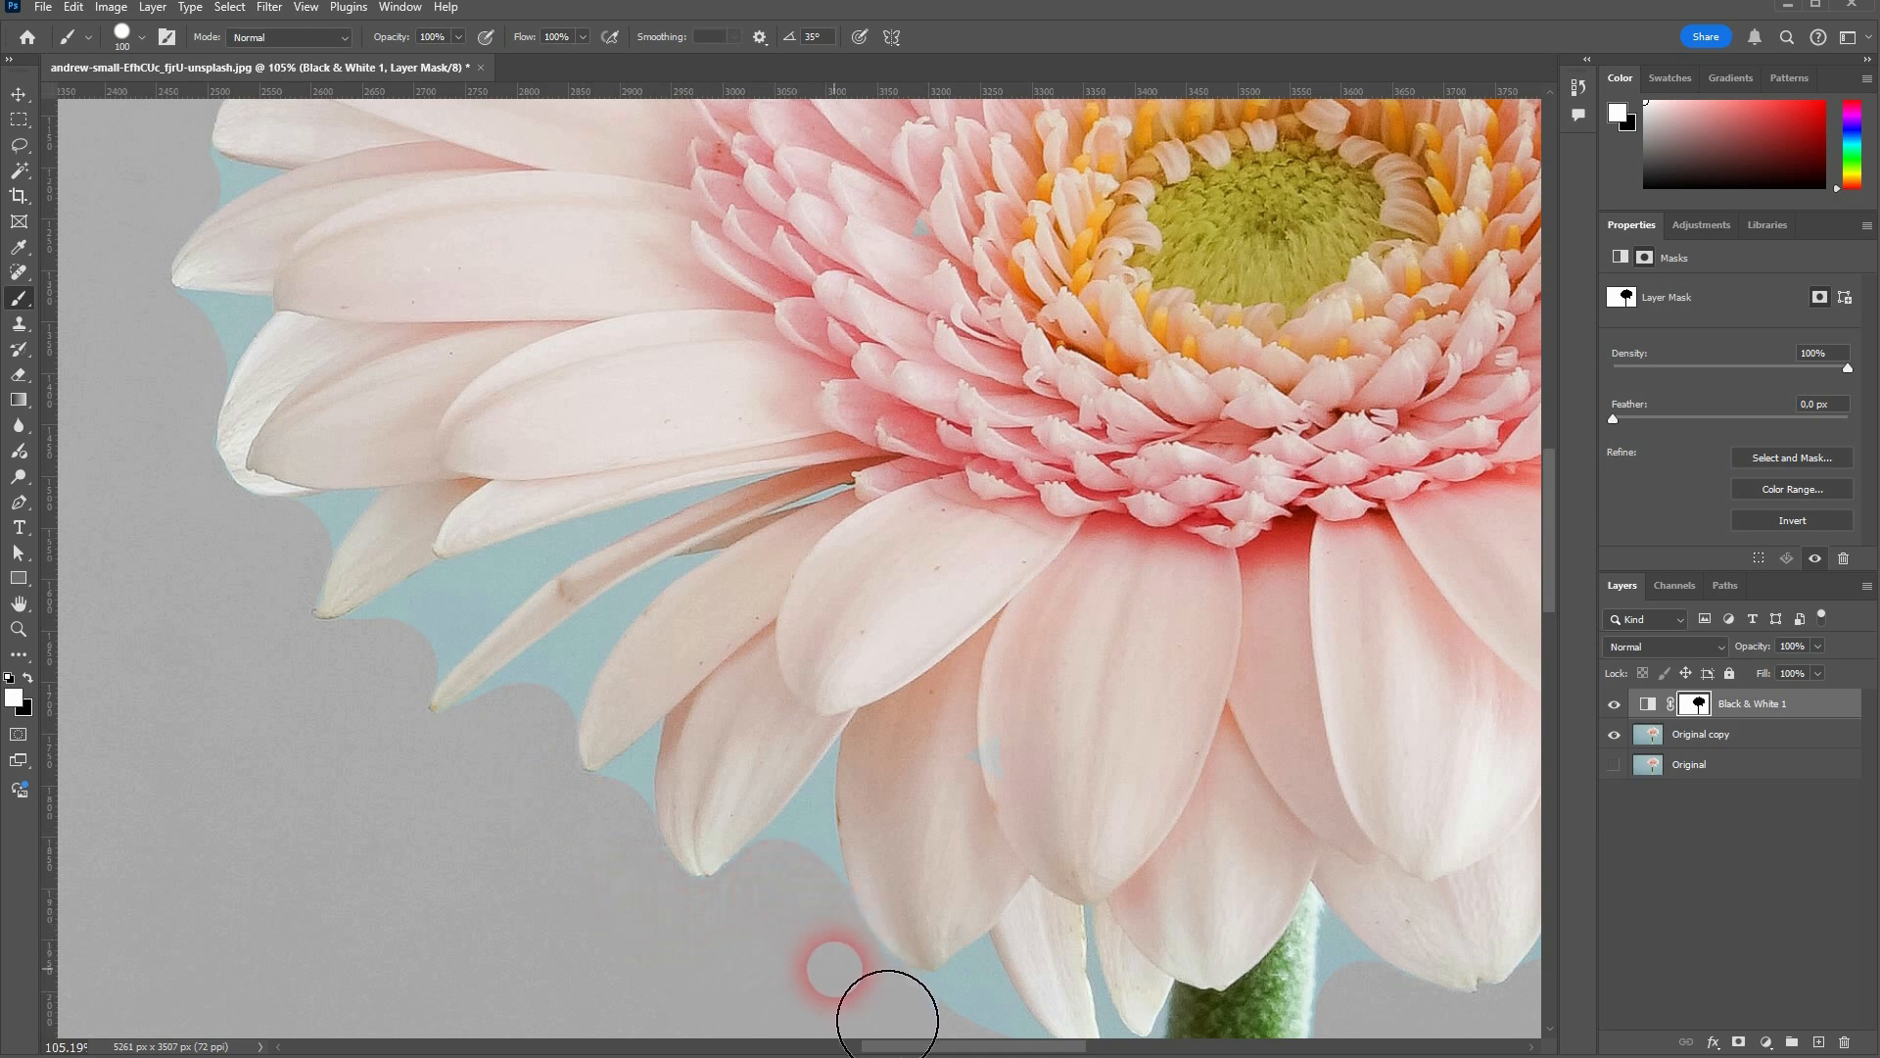
Paint white on the mask beneath the bottom petals just left of the stem
key(x)
scroll(1025, 781, down, 2)
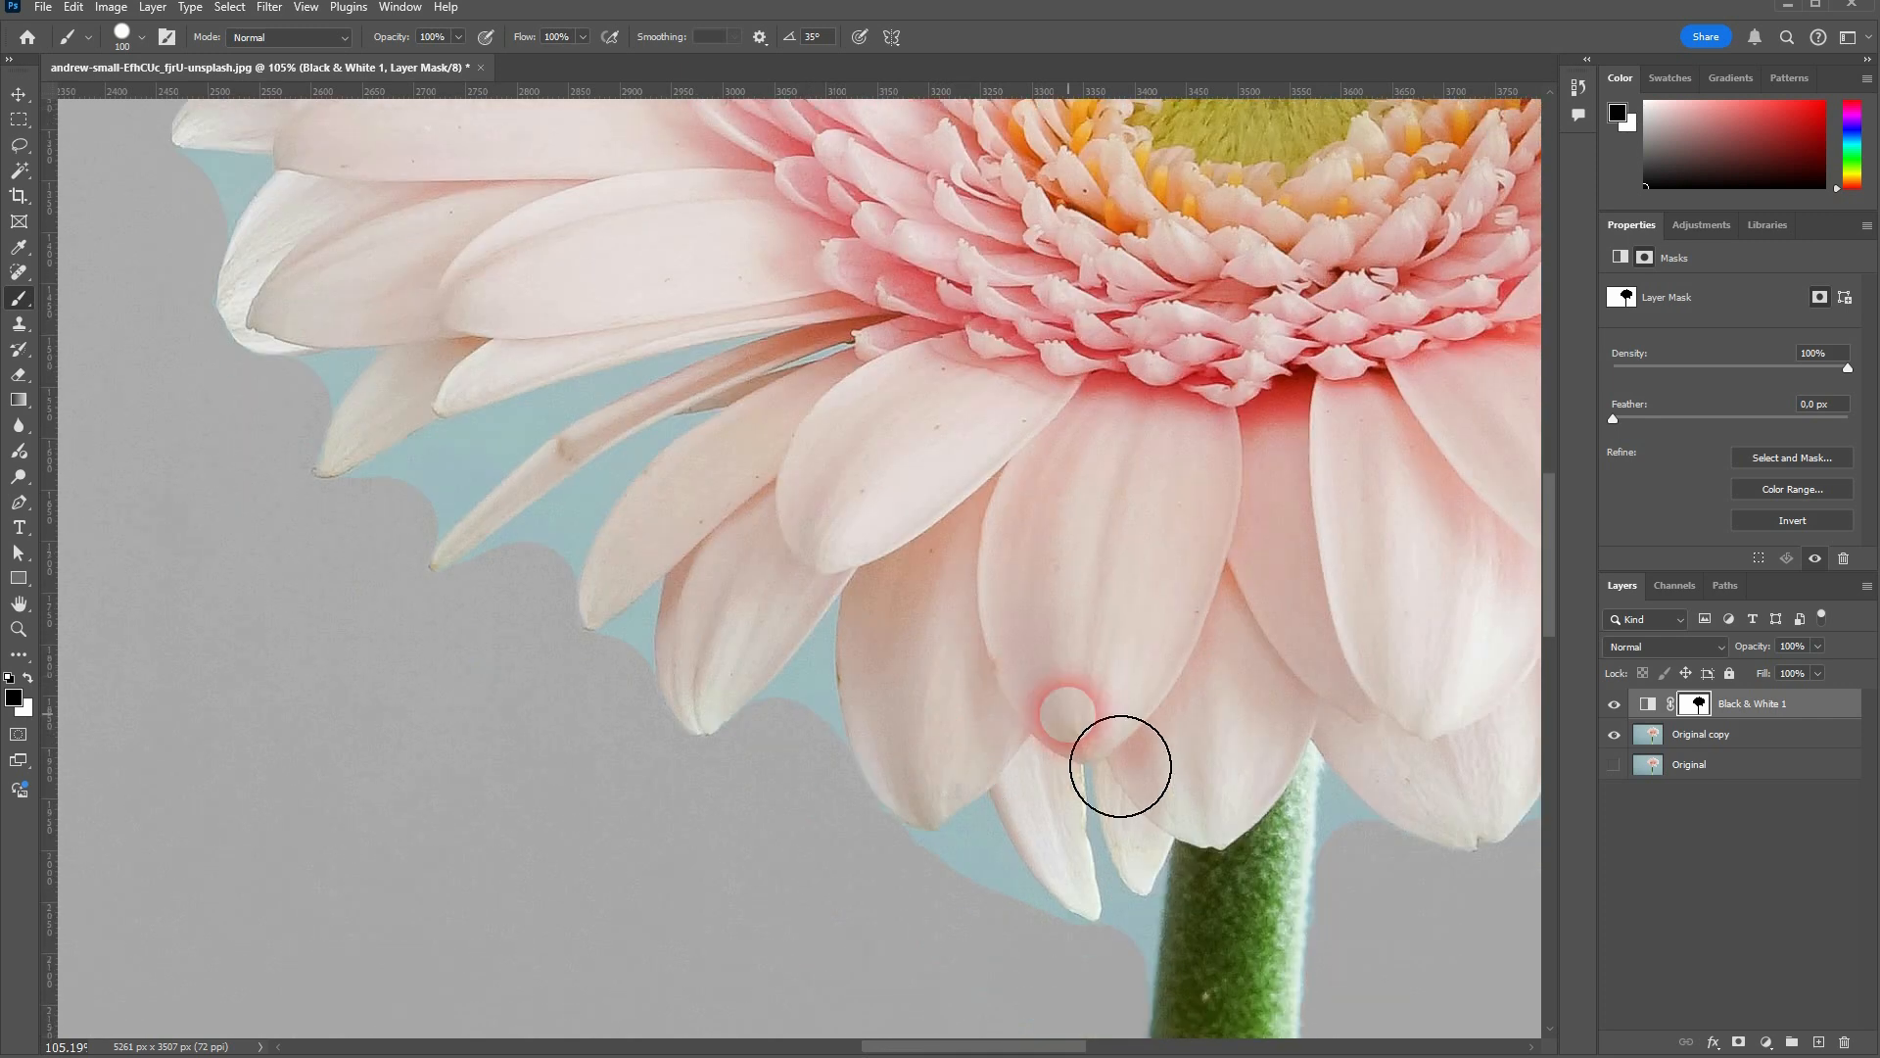
scroll(1077, 754, down, 2)
key(x)
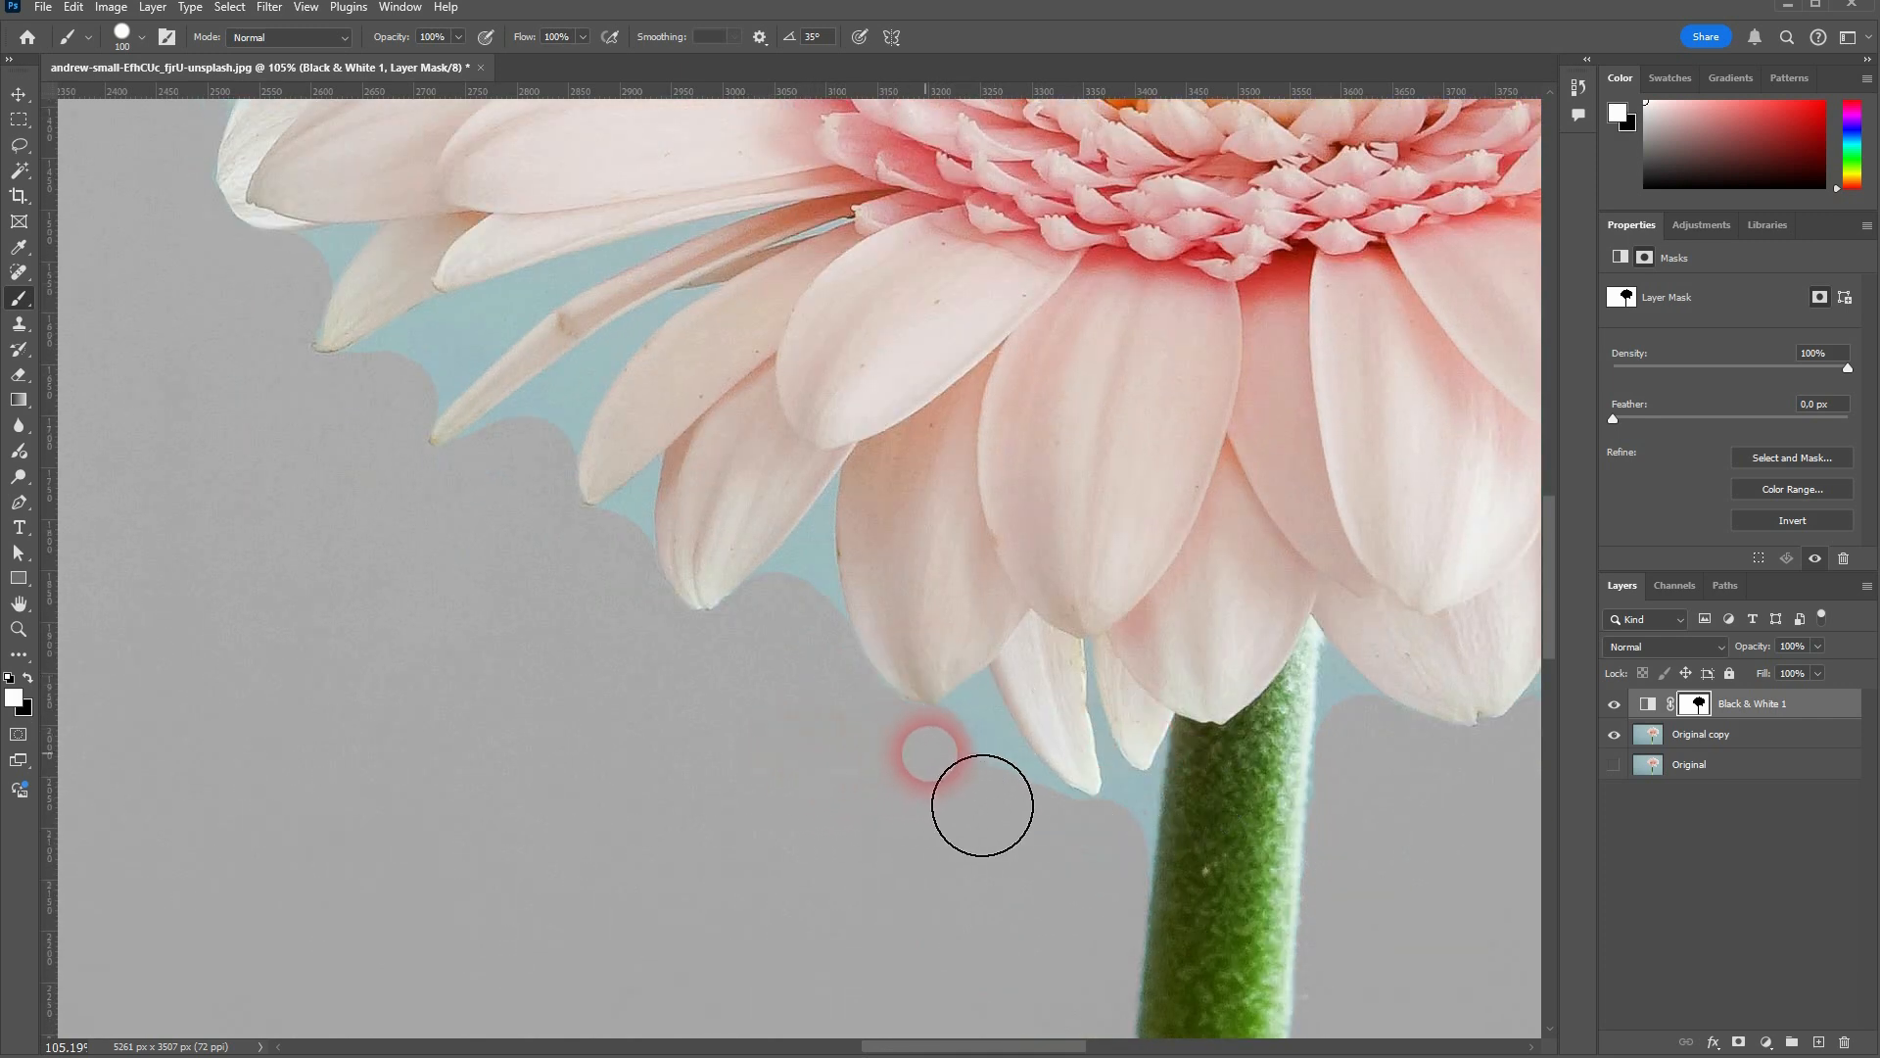
mouse_move(1036, 821)
mouse_down()
mouse_move(1115, 888)
mouse_move(958, 837)
mouse_up()
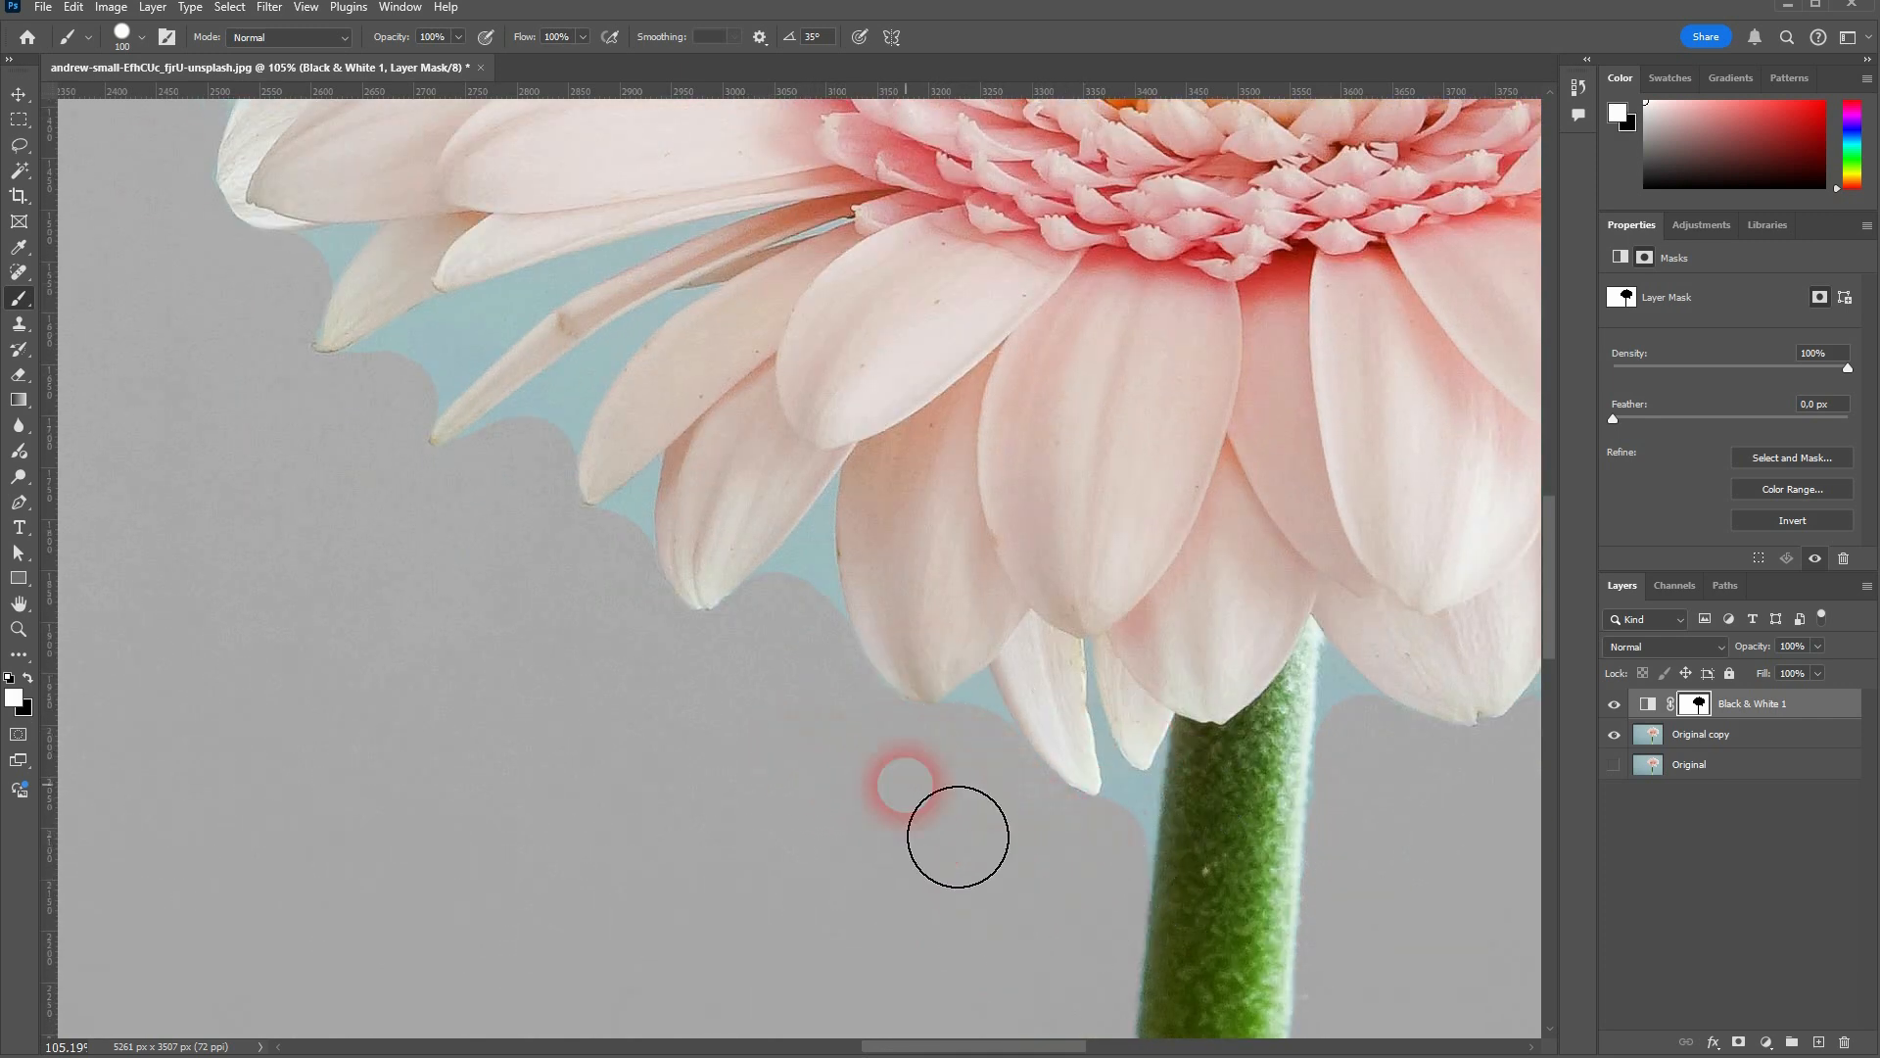
Set the brush size to 50 px and paint white on the mask between the small petal tips and the stem's left edge
click(119, 39)
text(50)
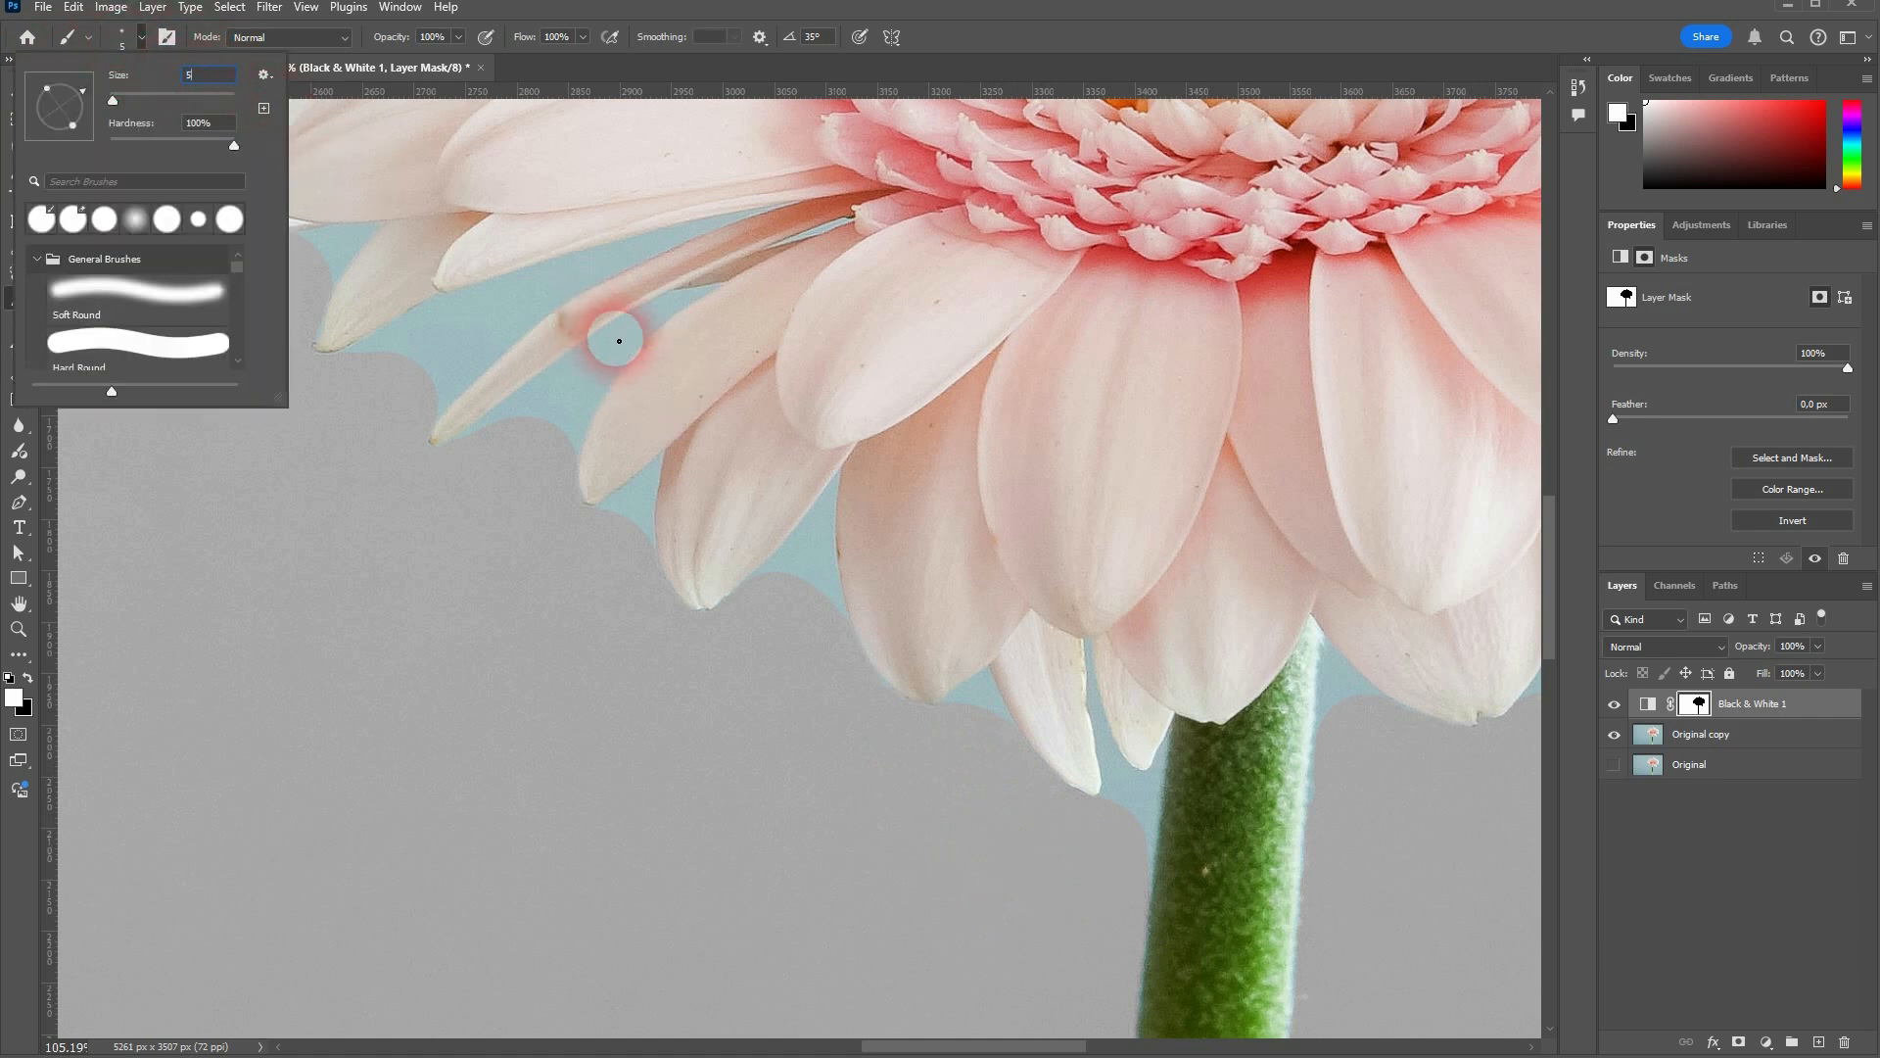
key(Return)
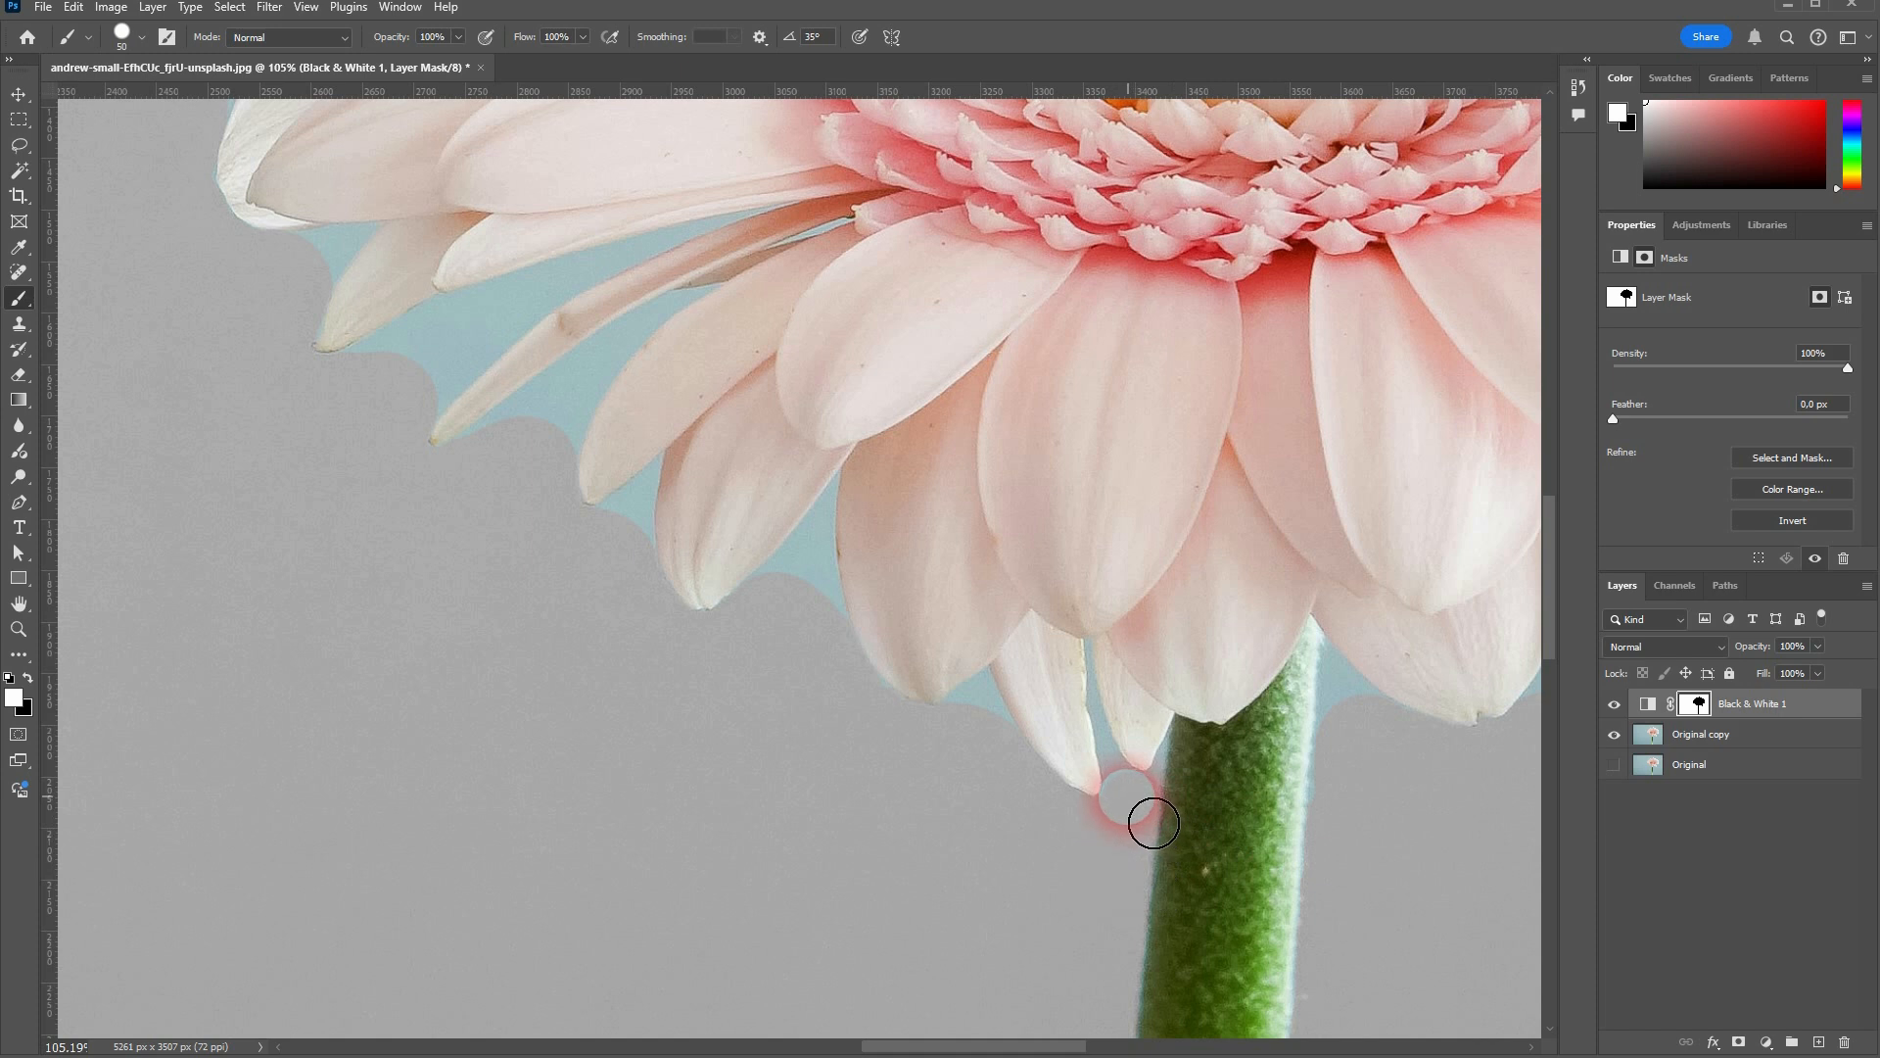
drag(1154, 823, 1153, 846)
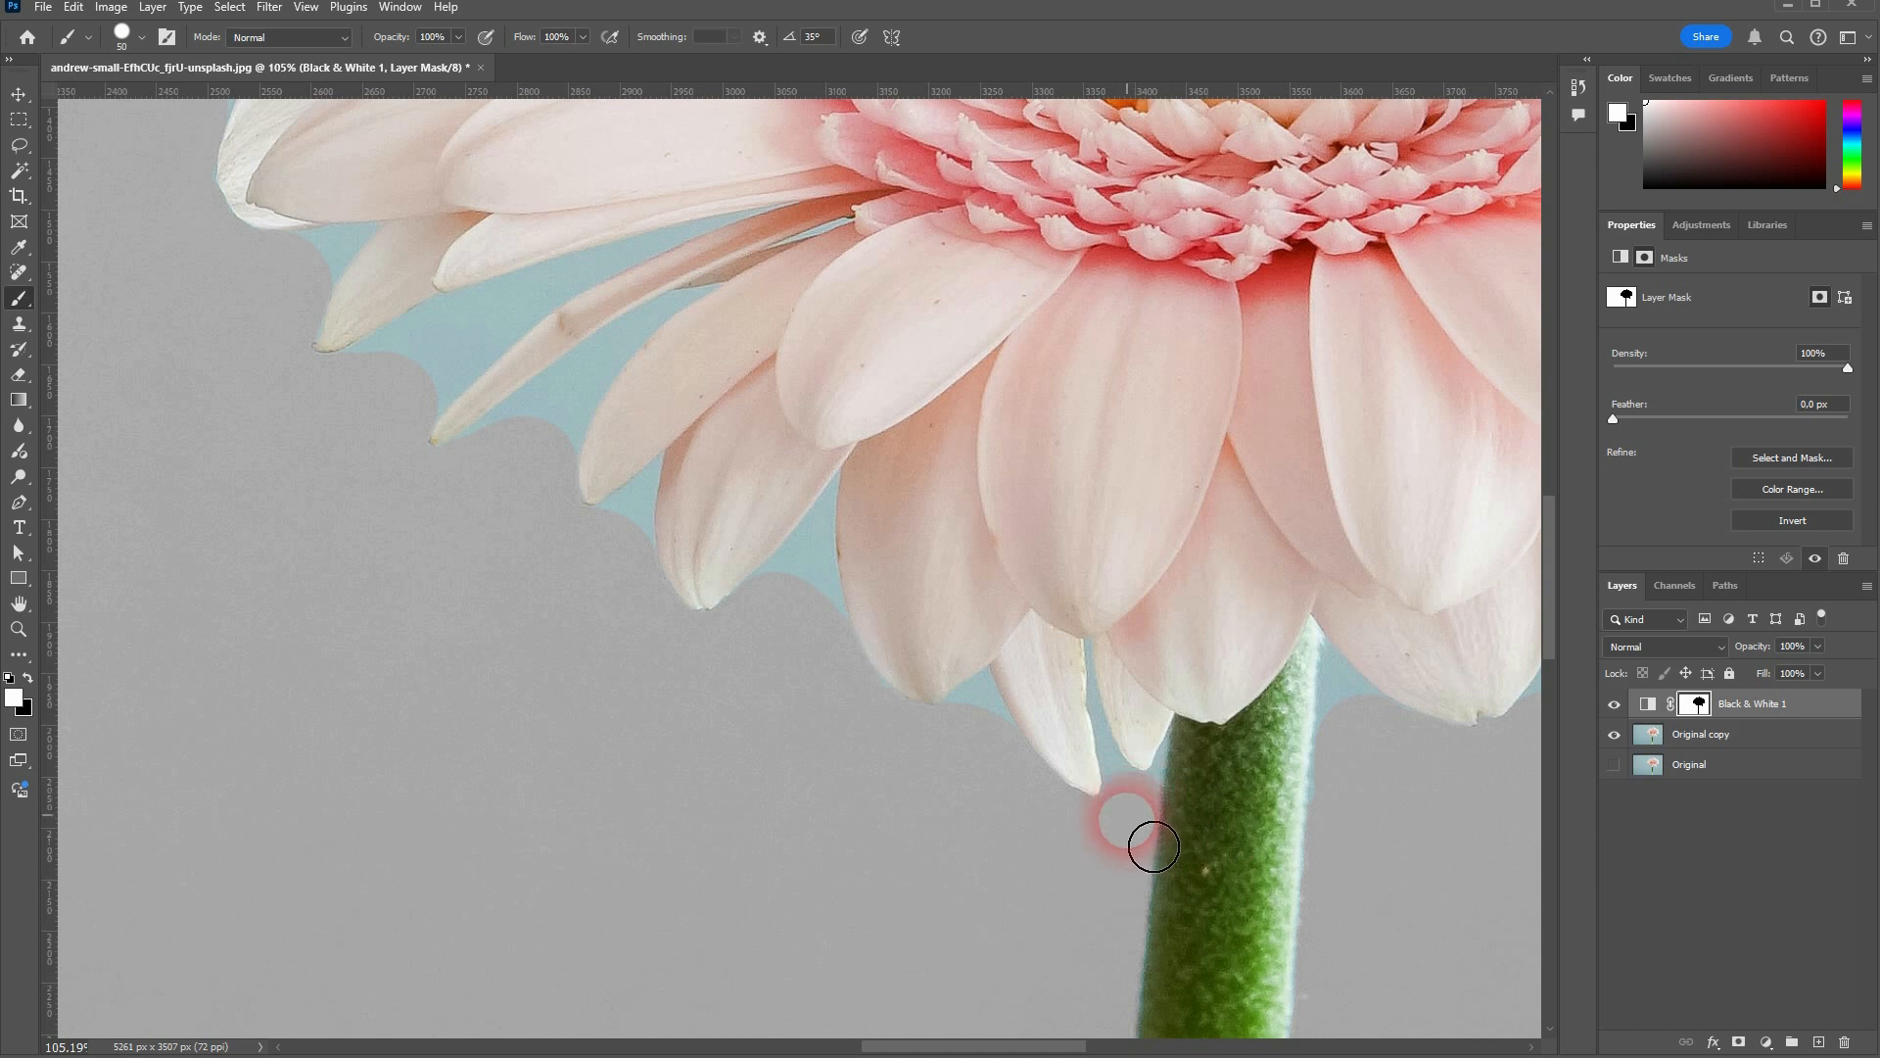
Set the brush size to 30 px and paint white on the mask over the blue gaps between the lower-left petals
click(134, 37)
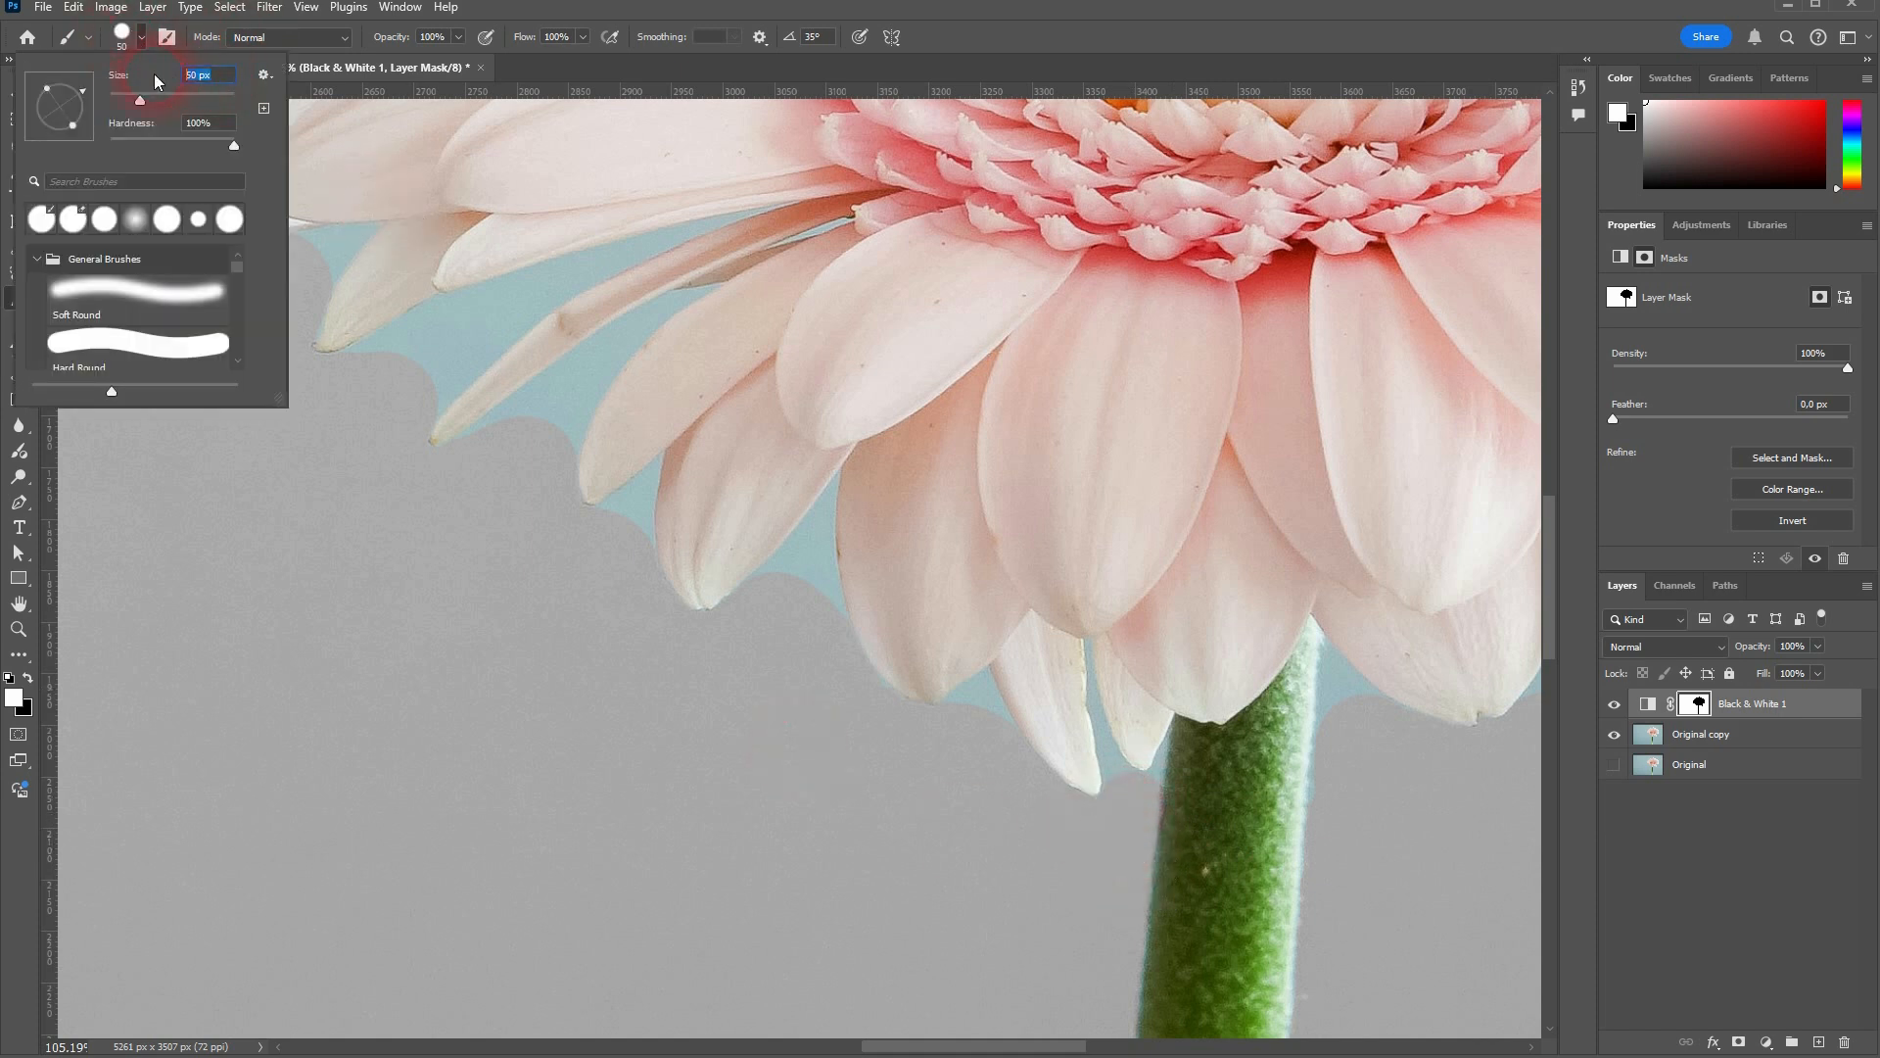
click(997, 730)
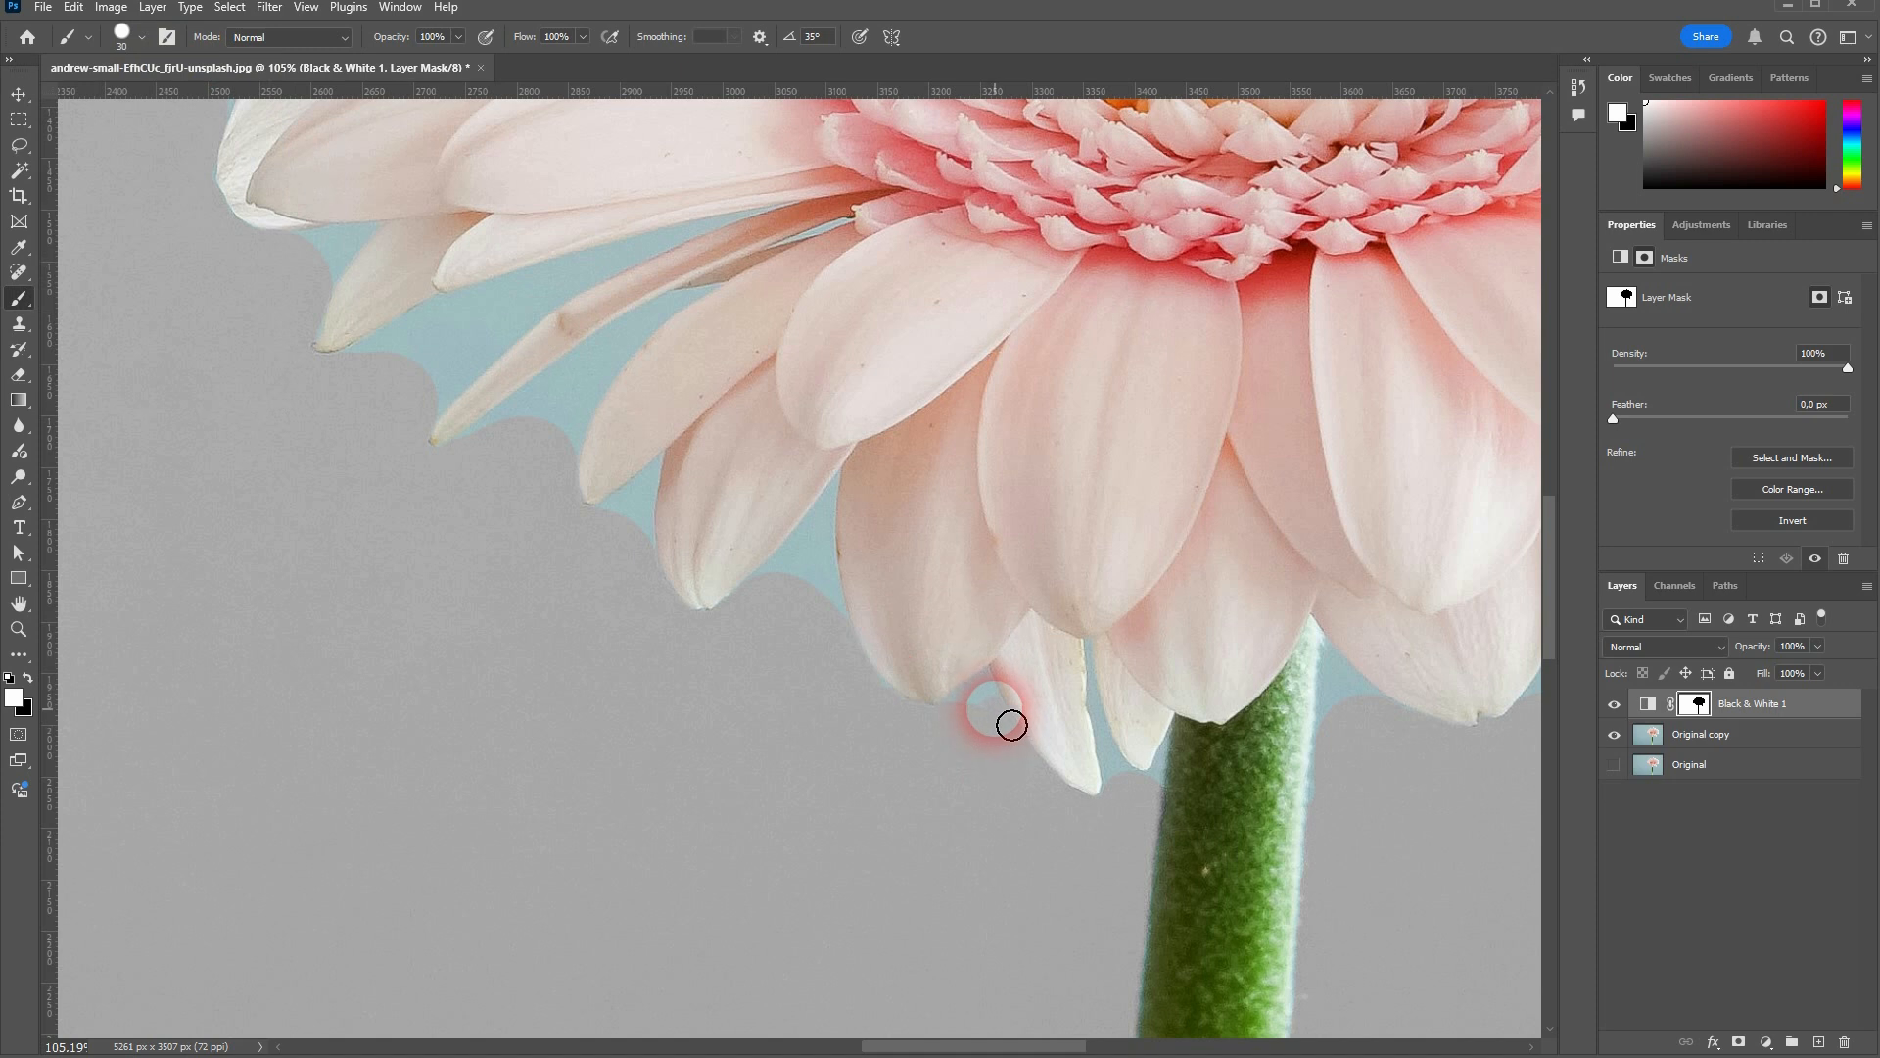
mouse_move(965, 729)
mouse_down()
mouse_move(932, 771)
mouse_move(908, 725)
mouse_up()
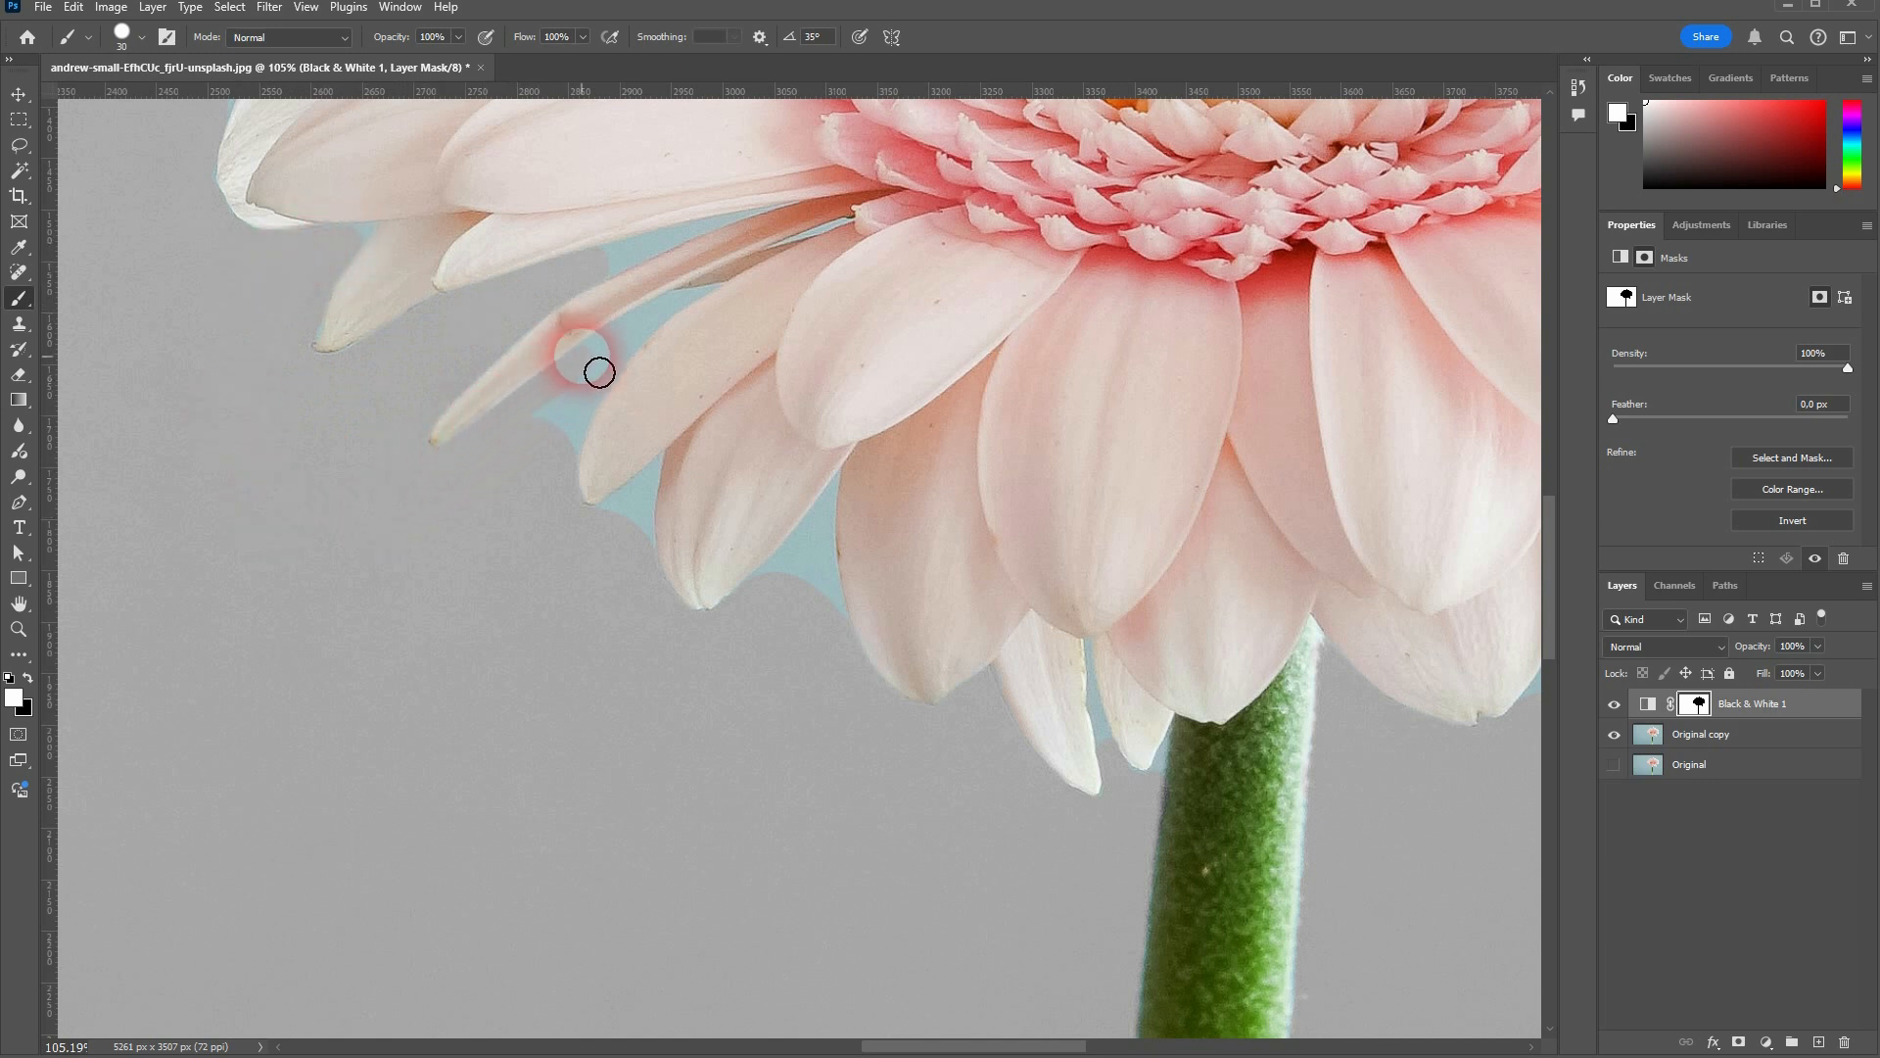
mouse_move(651, 345)
mouse_down()
mouse_move(569, 496)
mouse_move(597, 395)
mouse_up()
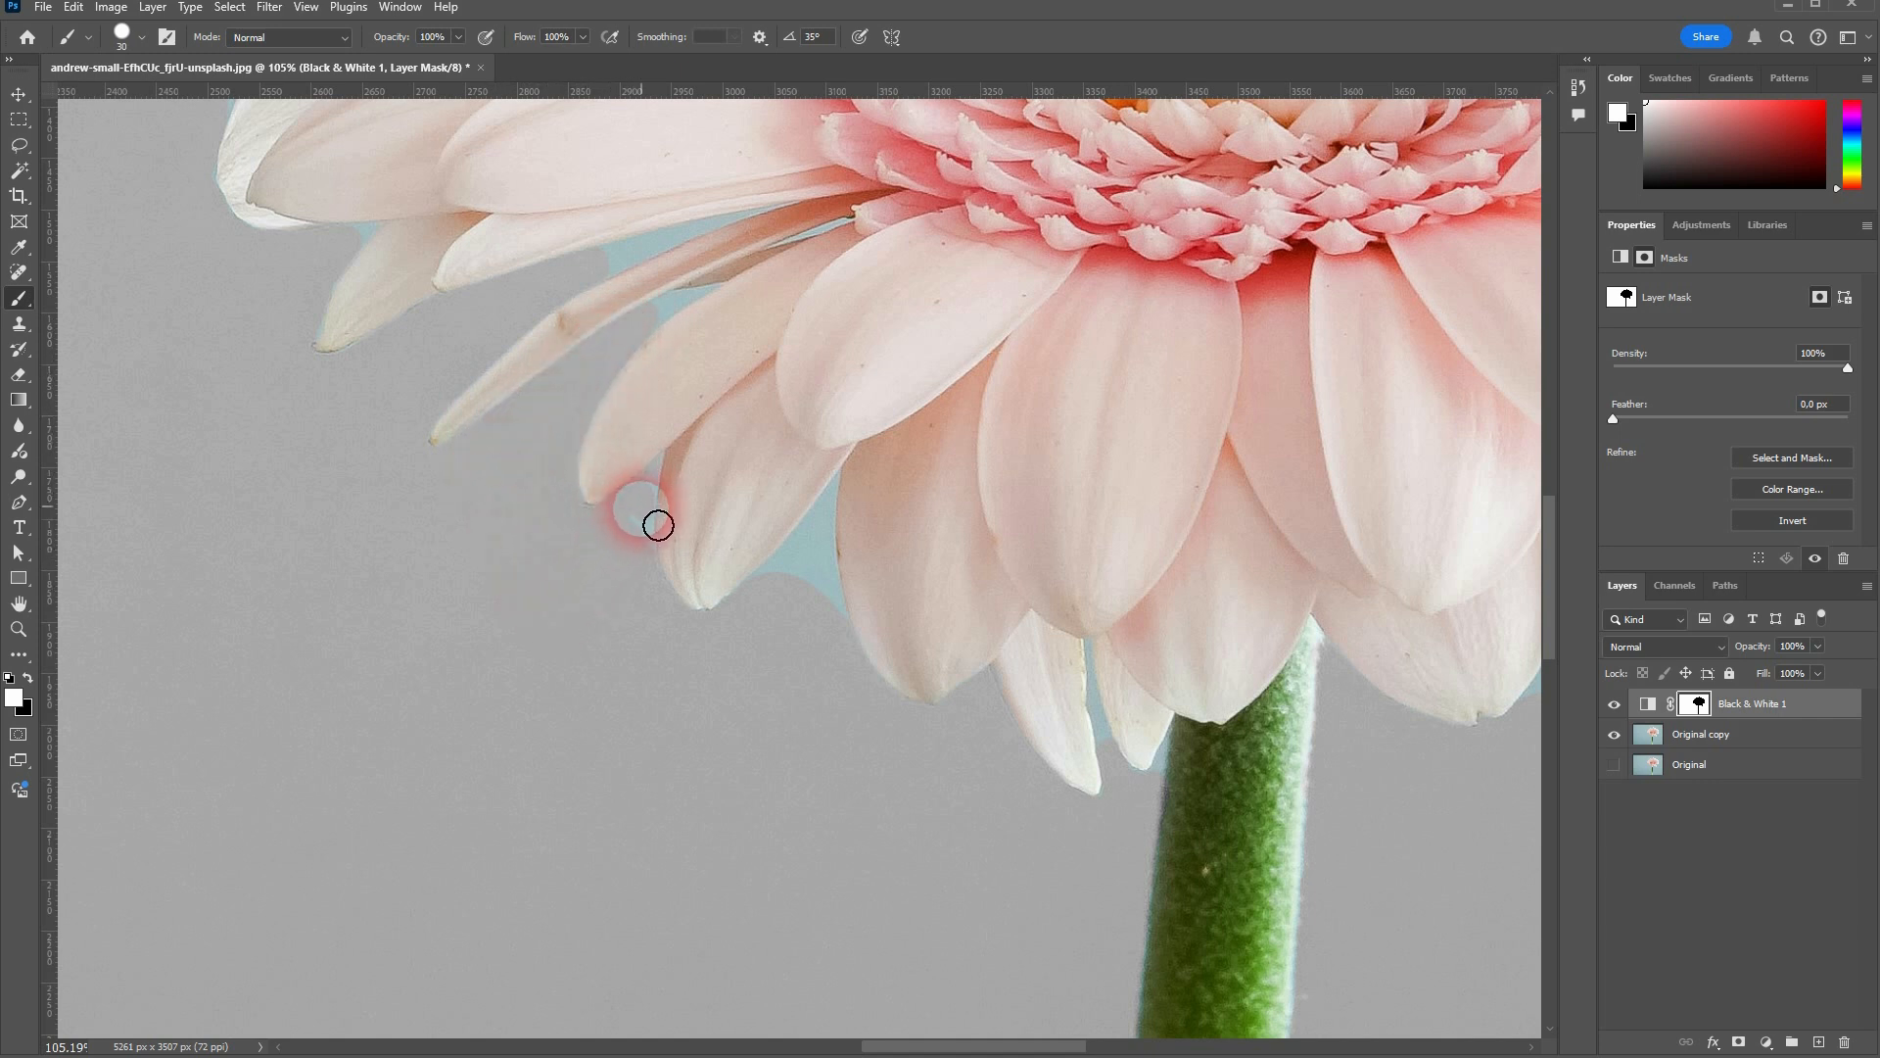
mouse_move(747, 676)
mouse_down()
mouse_move(805, 577)
mouse_move(843, 605)
mouse_move(857, 666)
mouse_move(812, 586)
mouse_move(820, 599)
mouse_up()
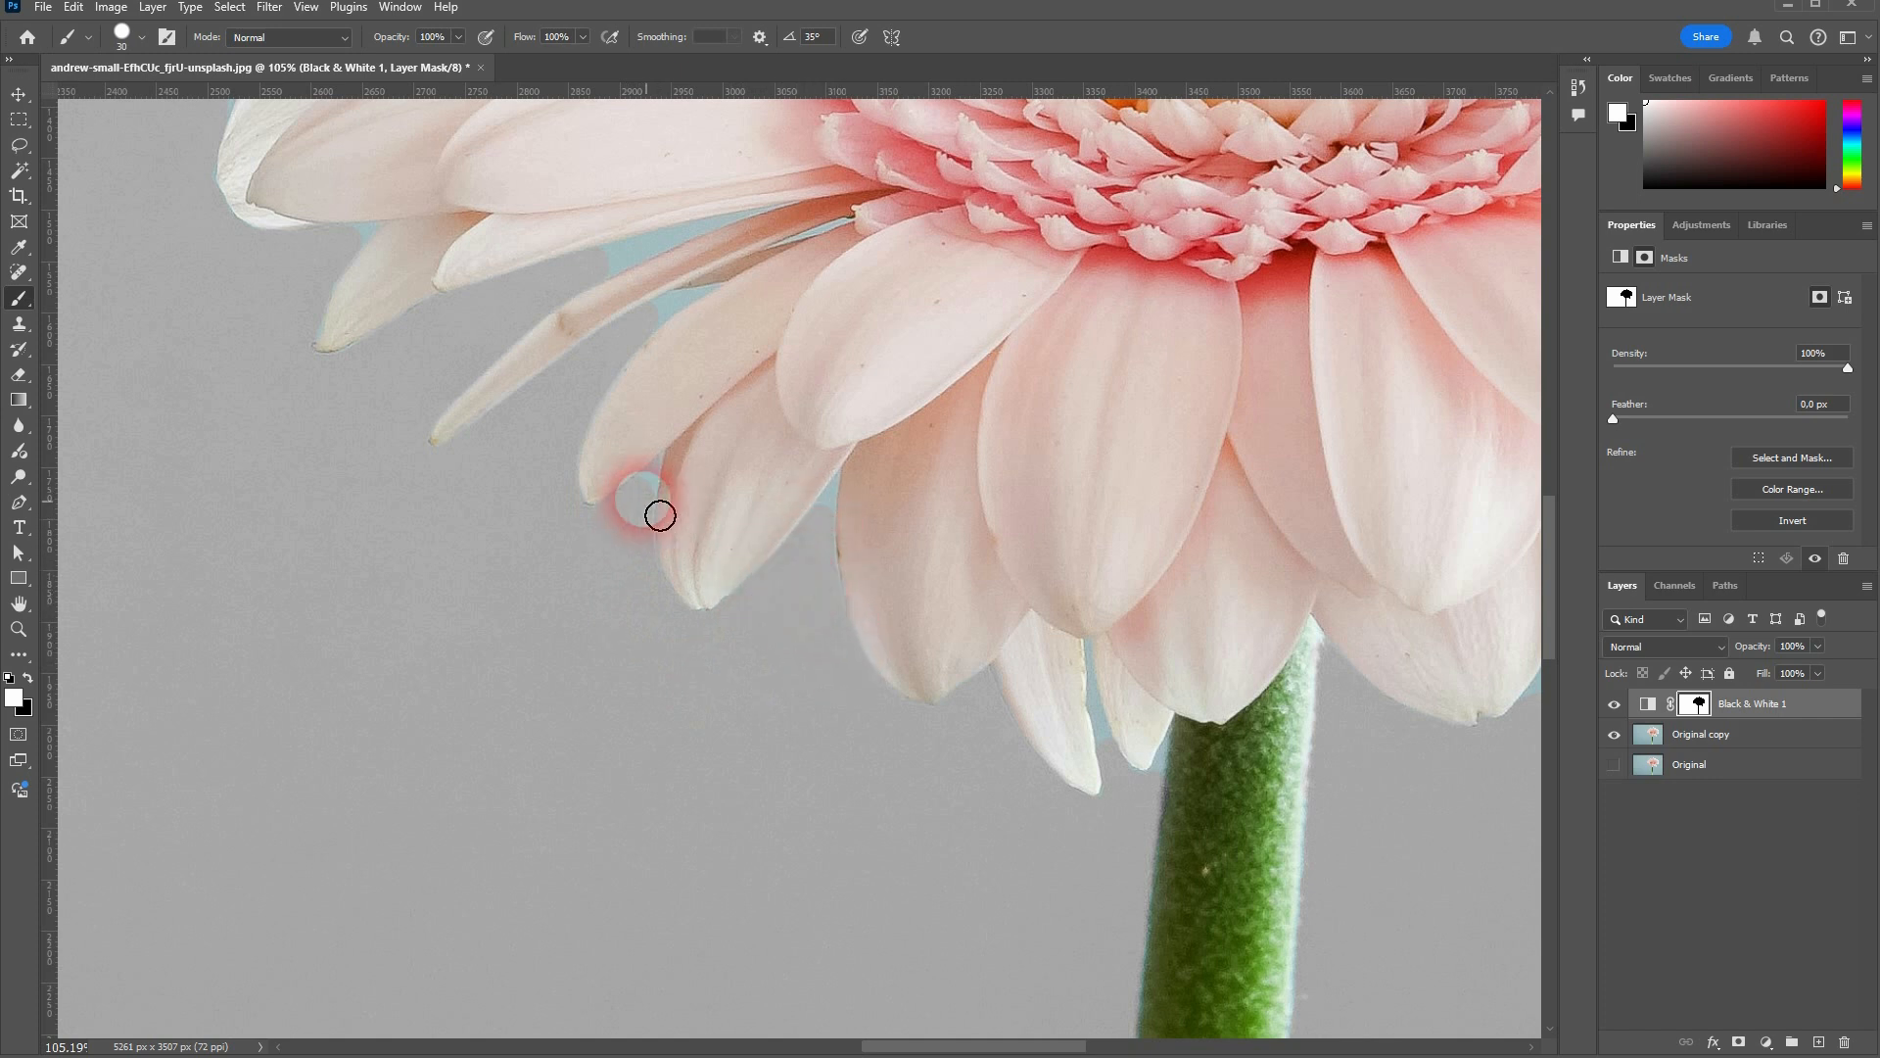
Paint white on the mask over the blue notches along the flower's left and upper-left petals
scroll(489, 352, up, 5)
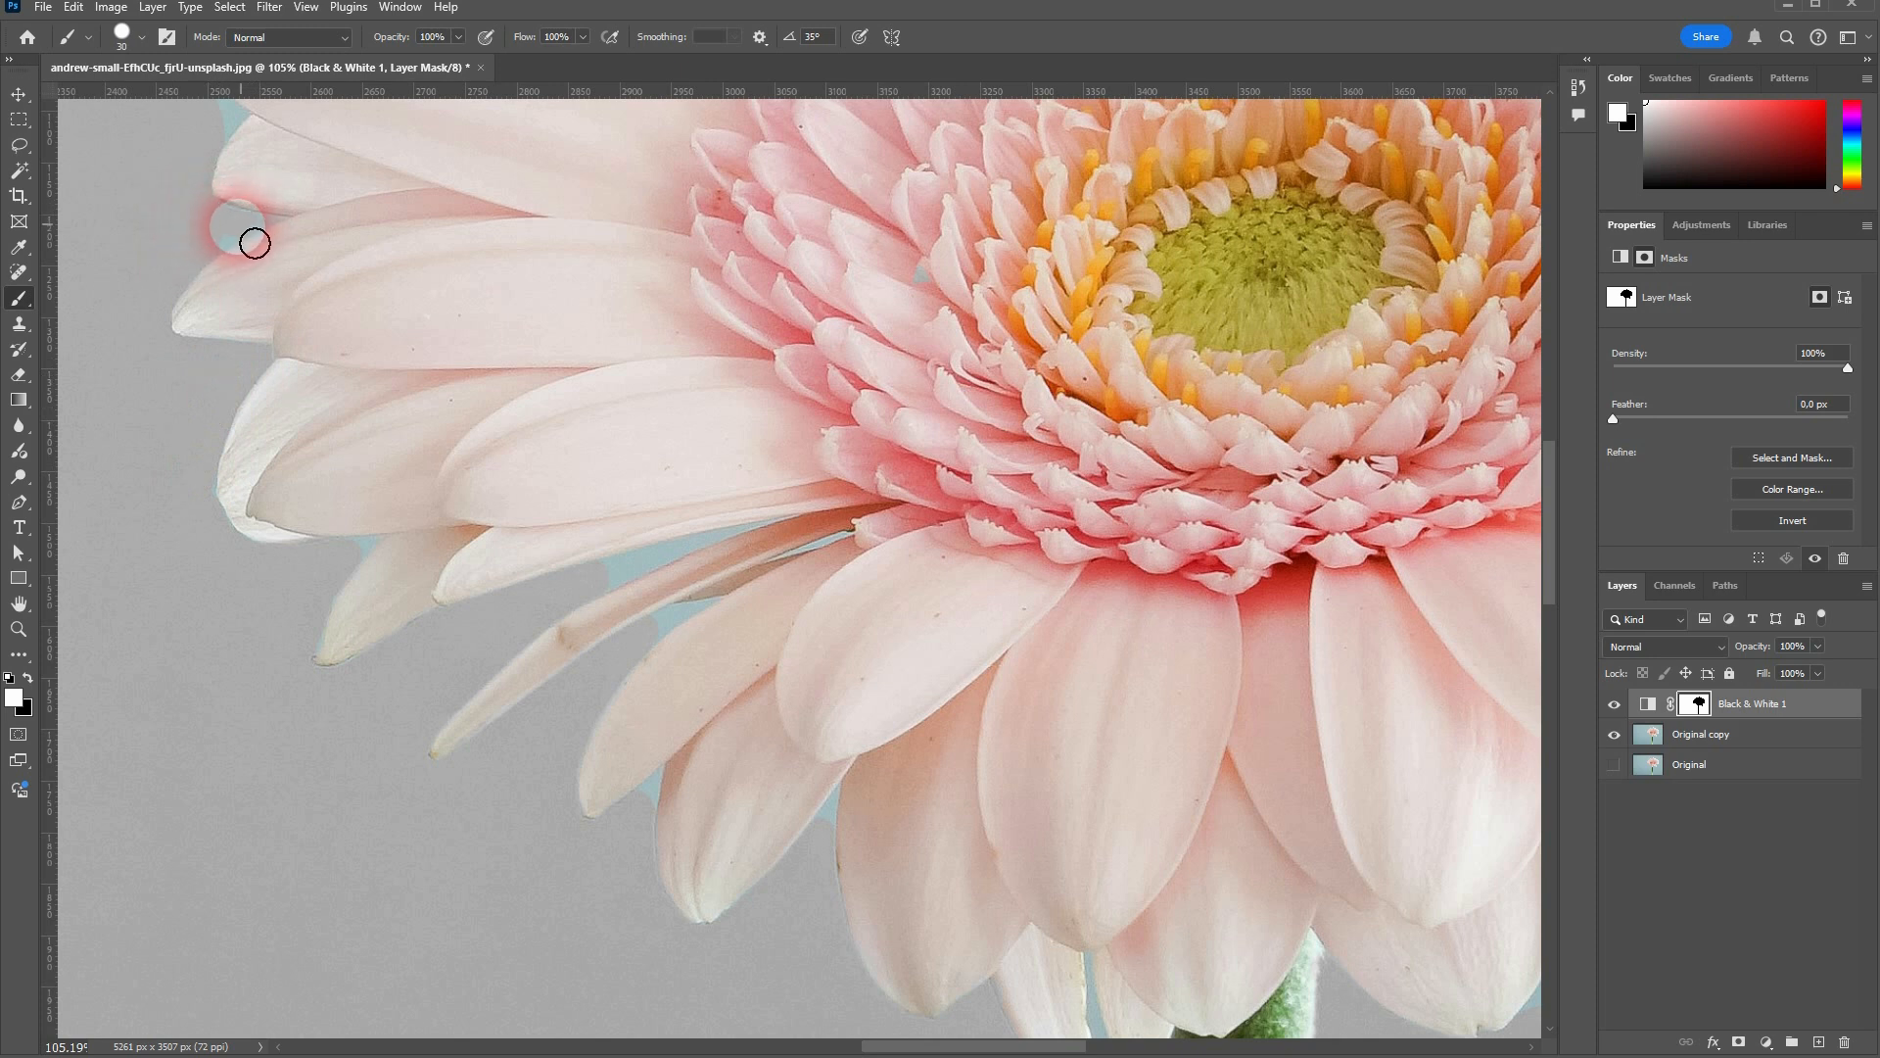
scroll(206, 240, up, 5)
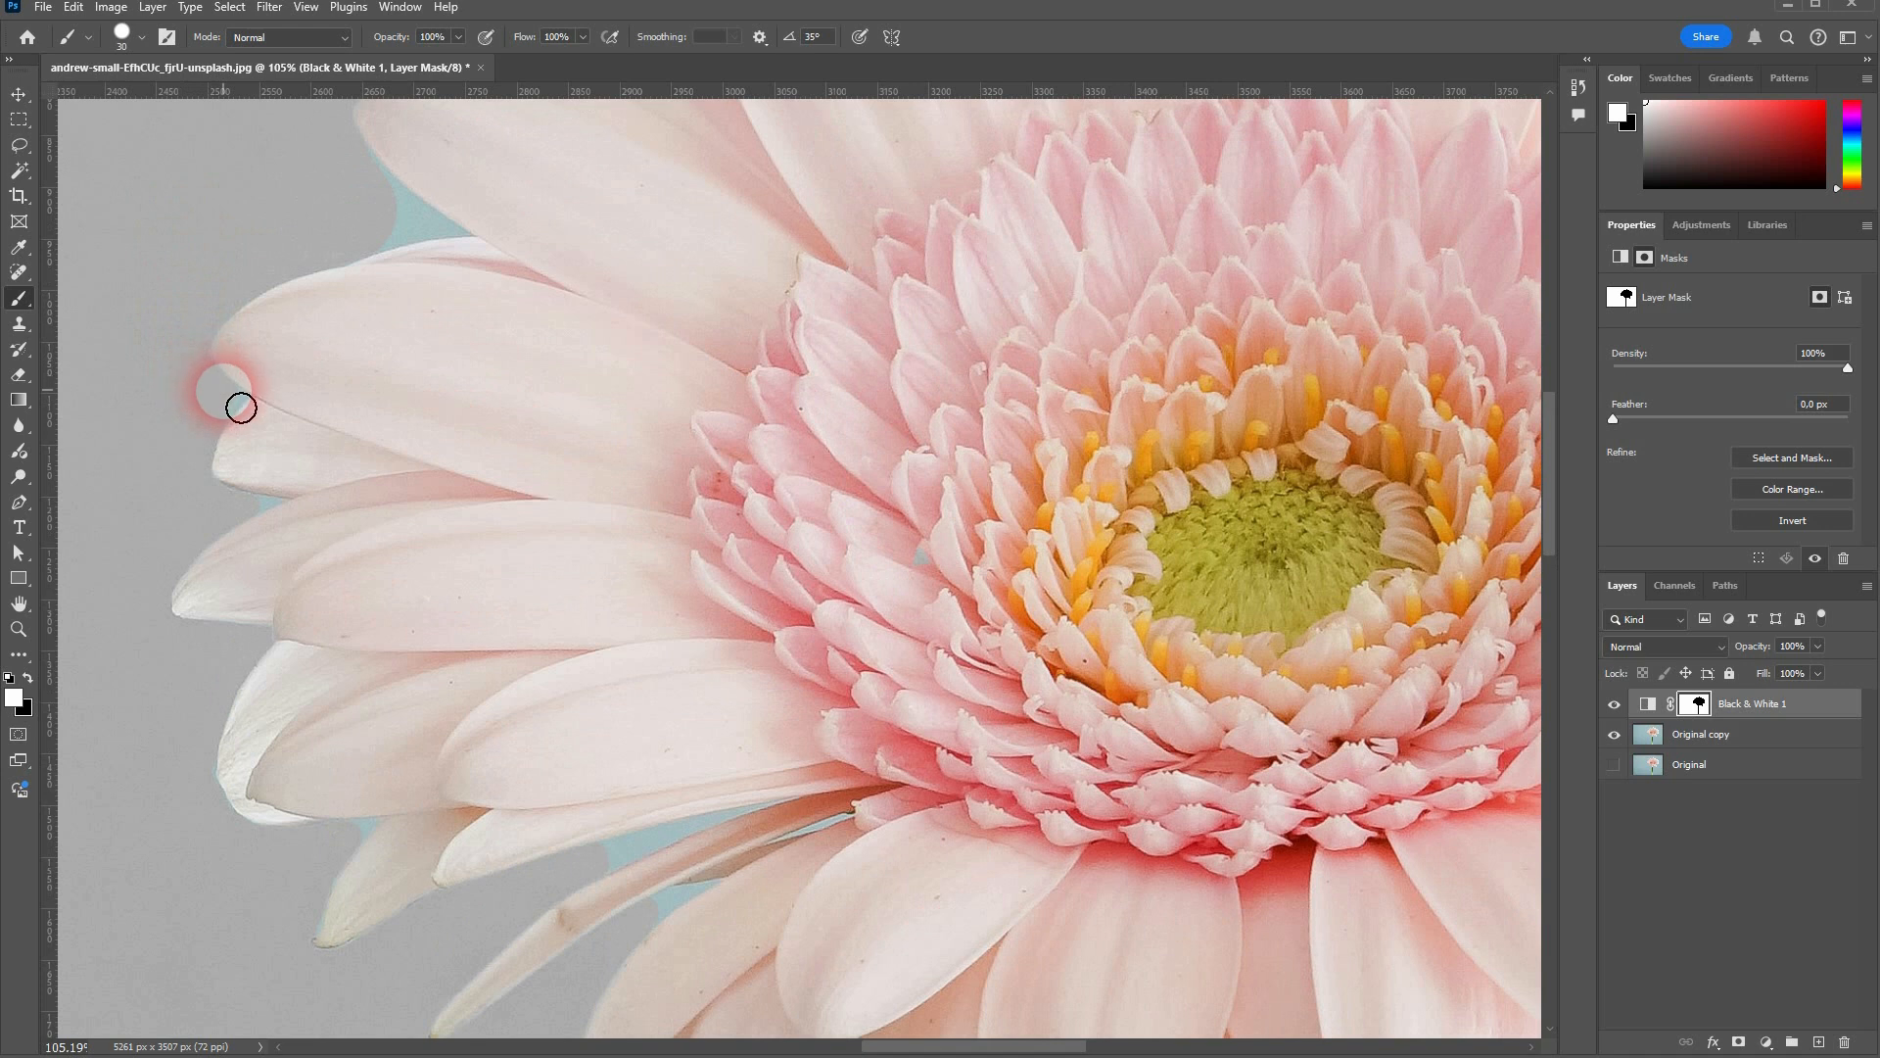
scroll(323, 264, up, 2)
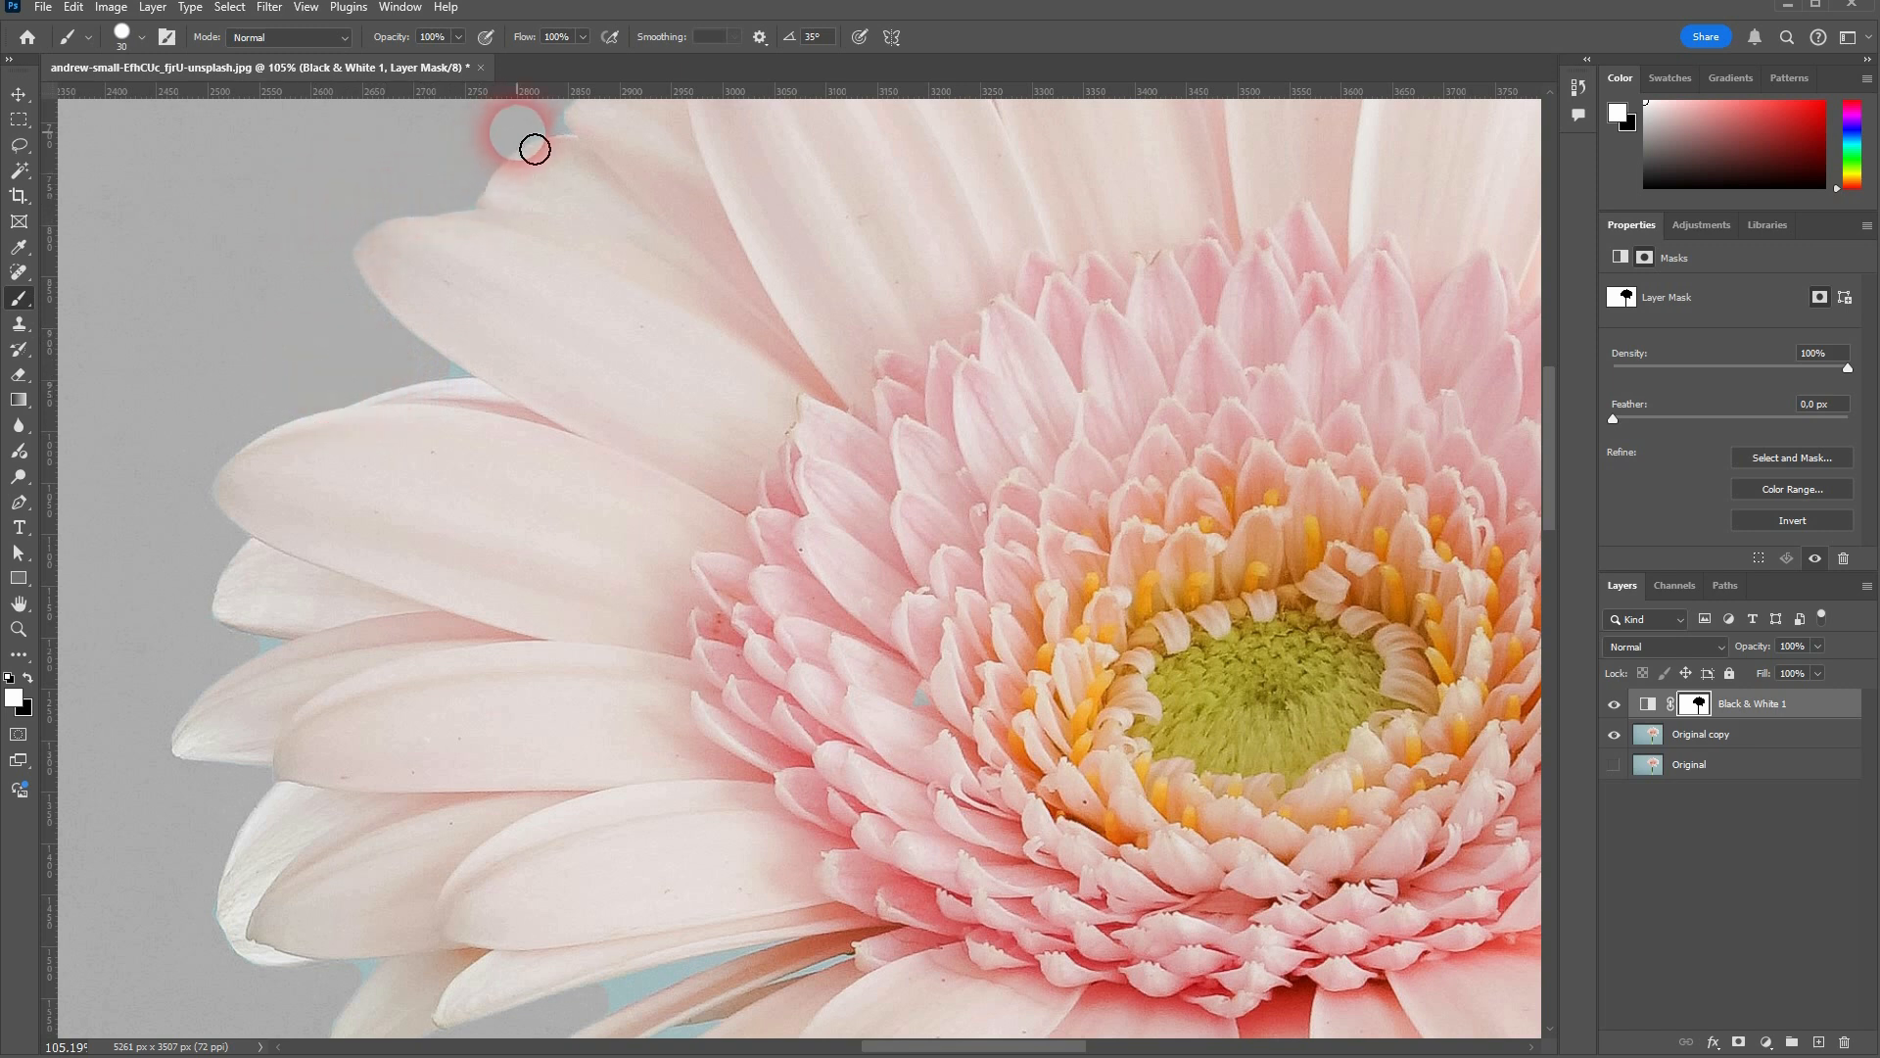
scroll(537, 134, up, 5)
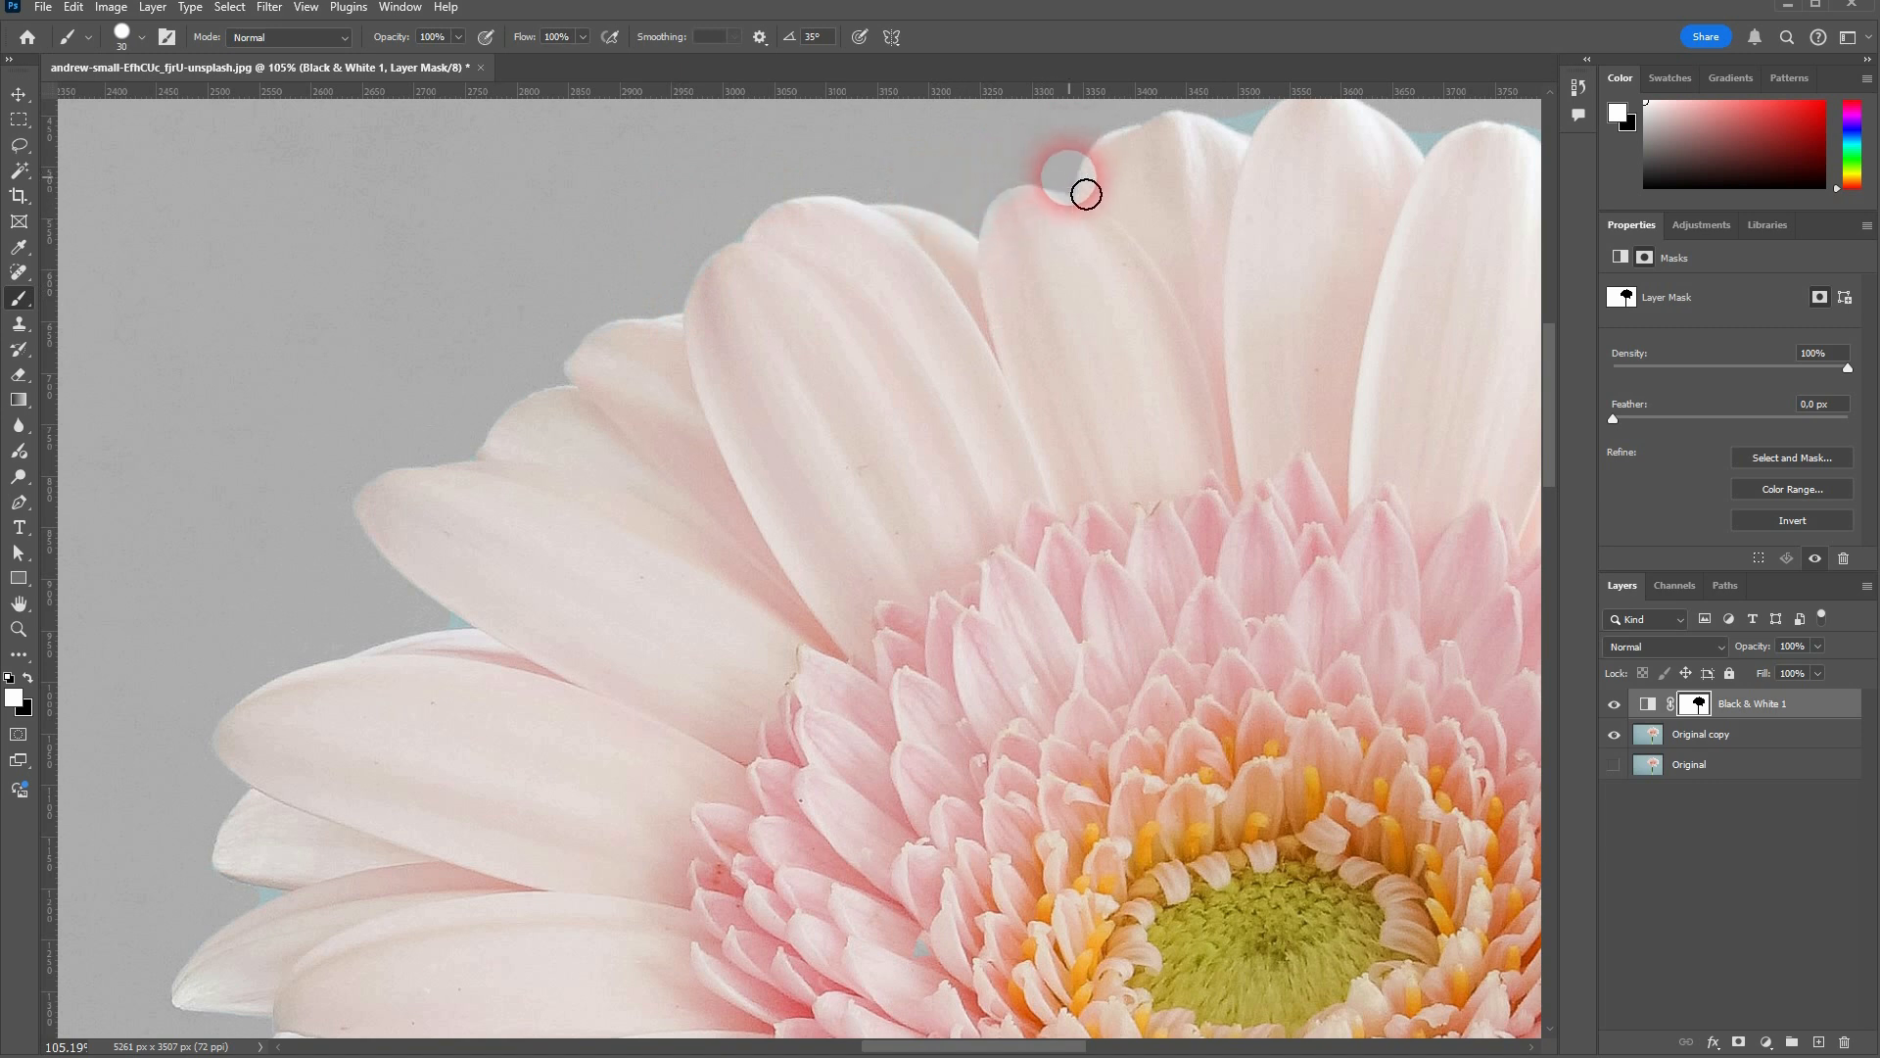
Refine the mask around the top petal tips, using black over petal edges and white over the blue notches
key(x)
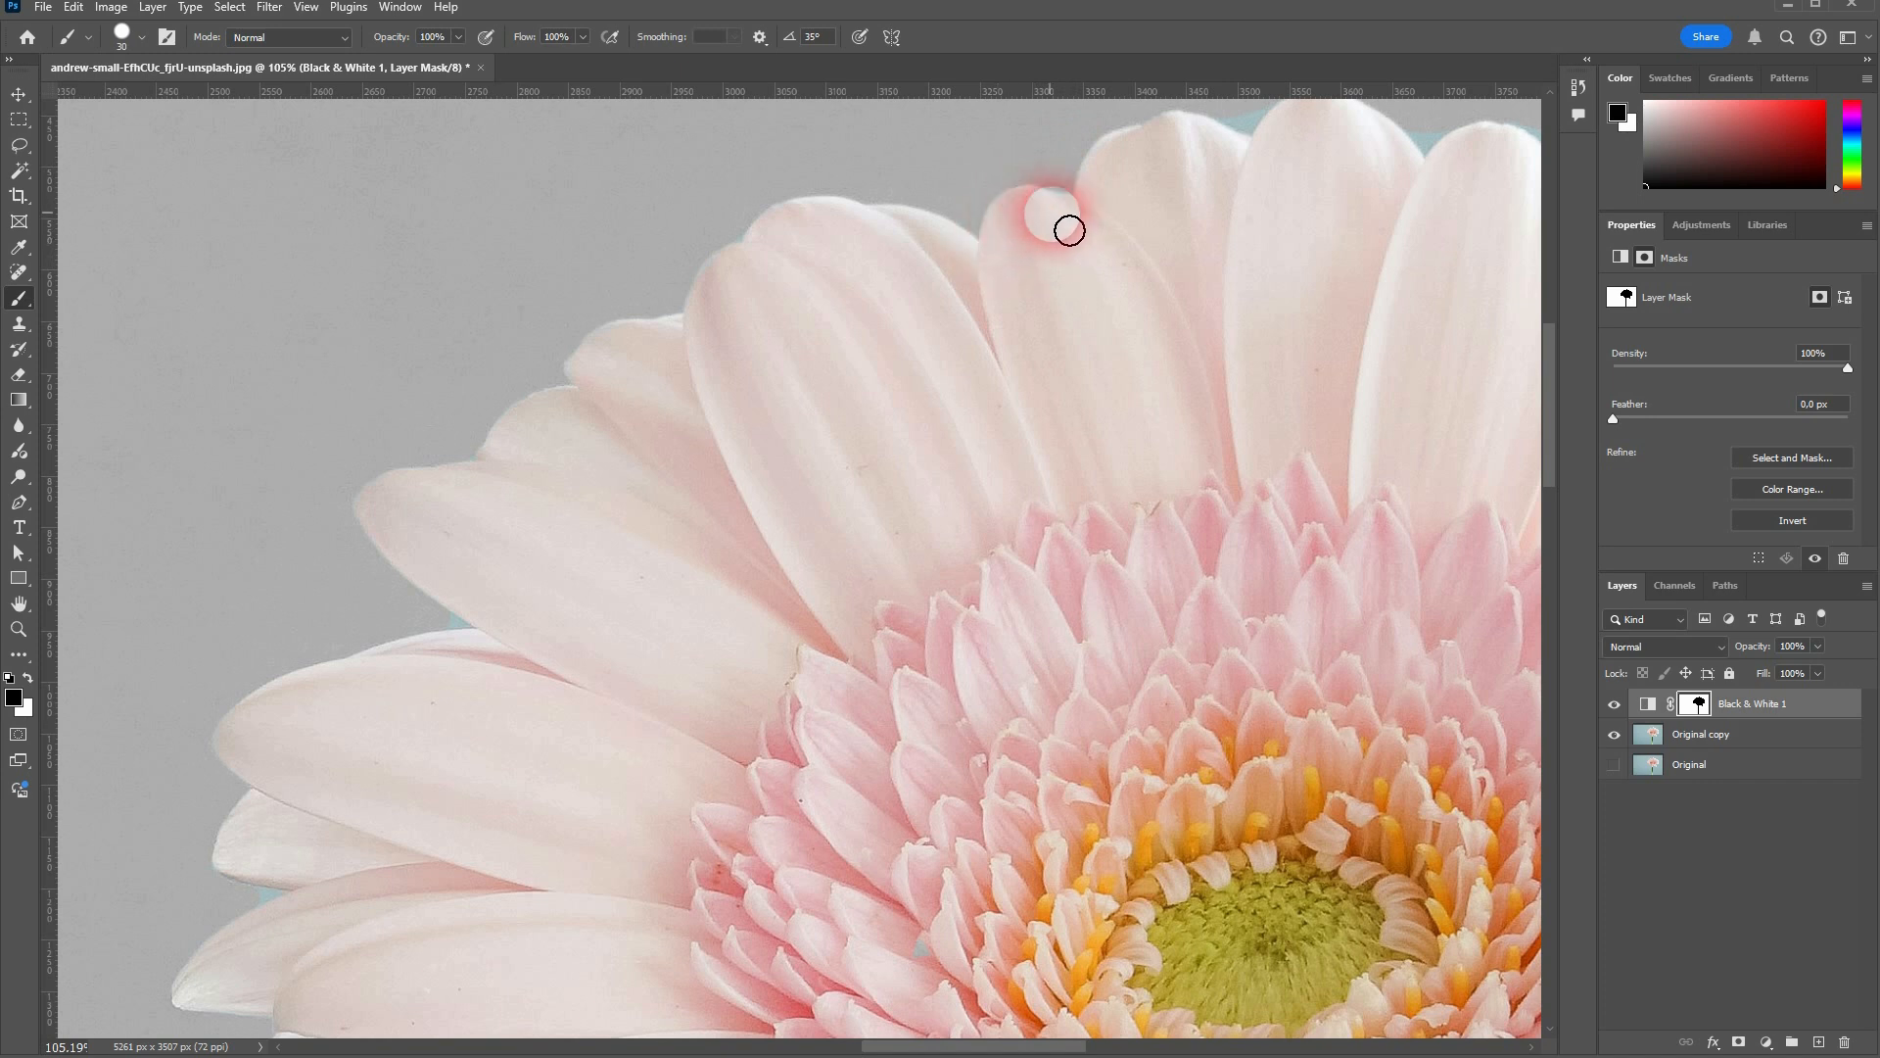
scroll(1273, 221, up, 2)
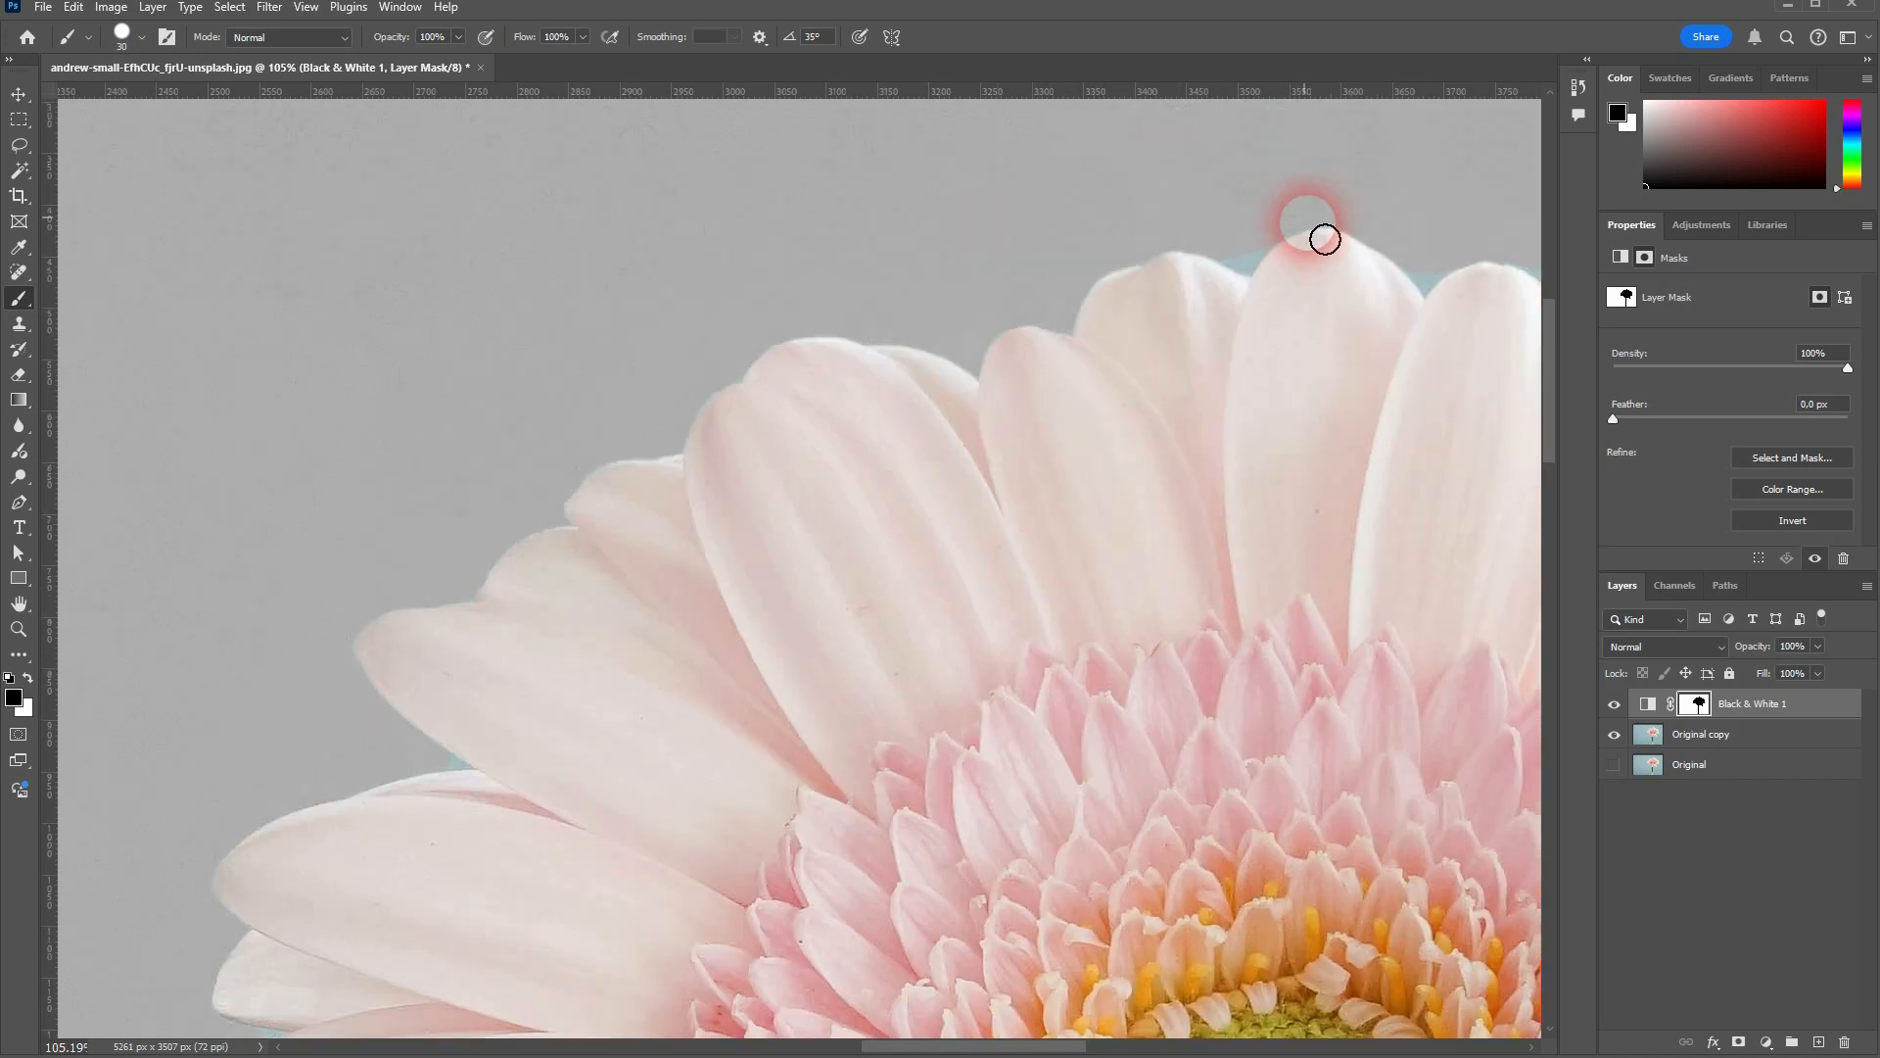
key(x)
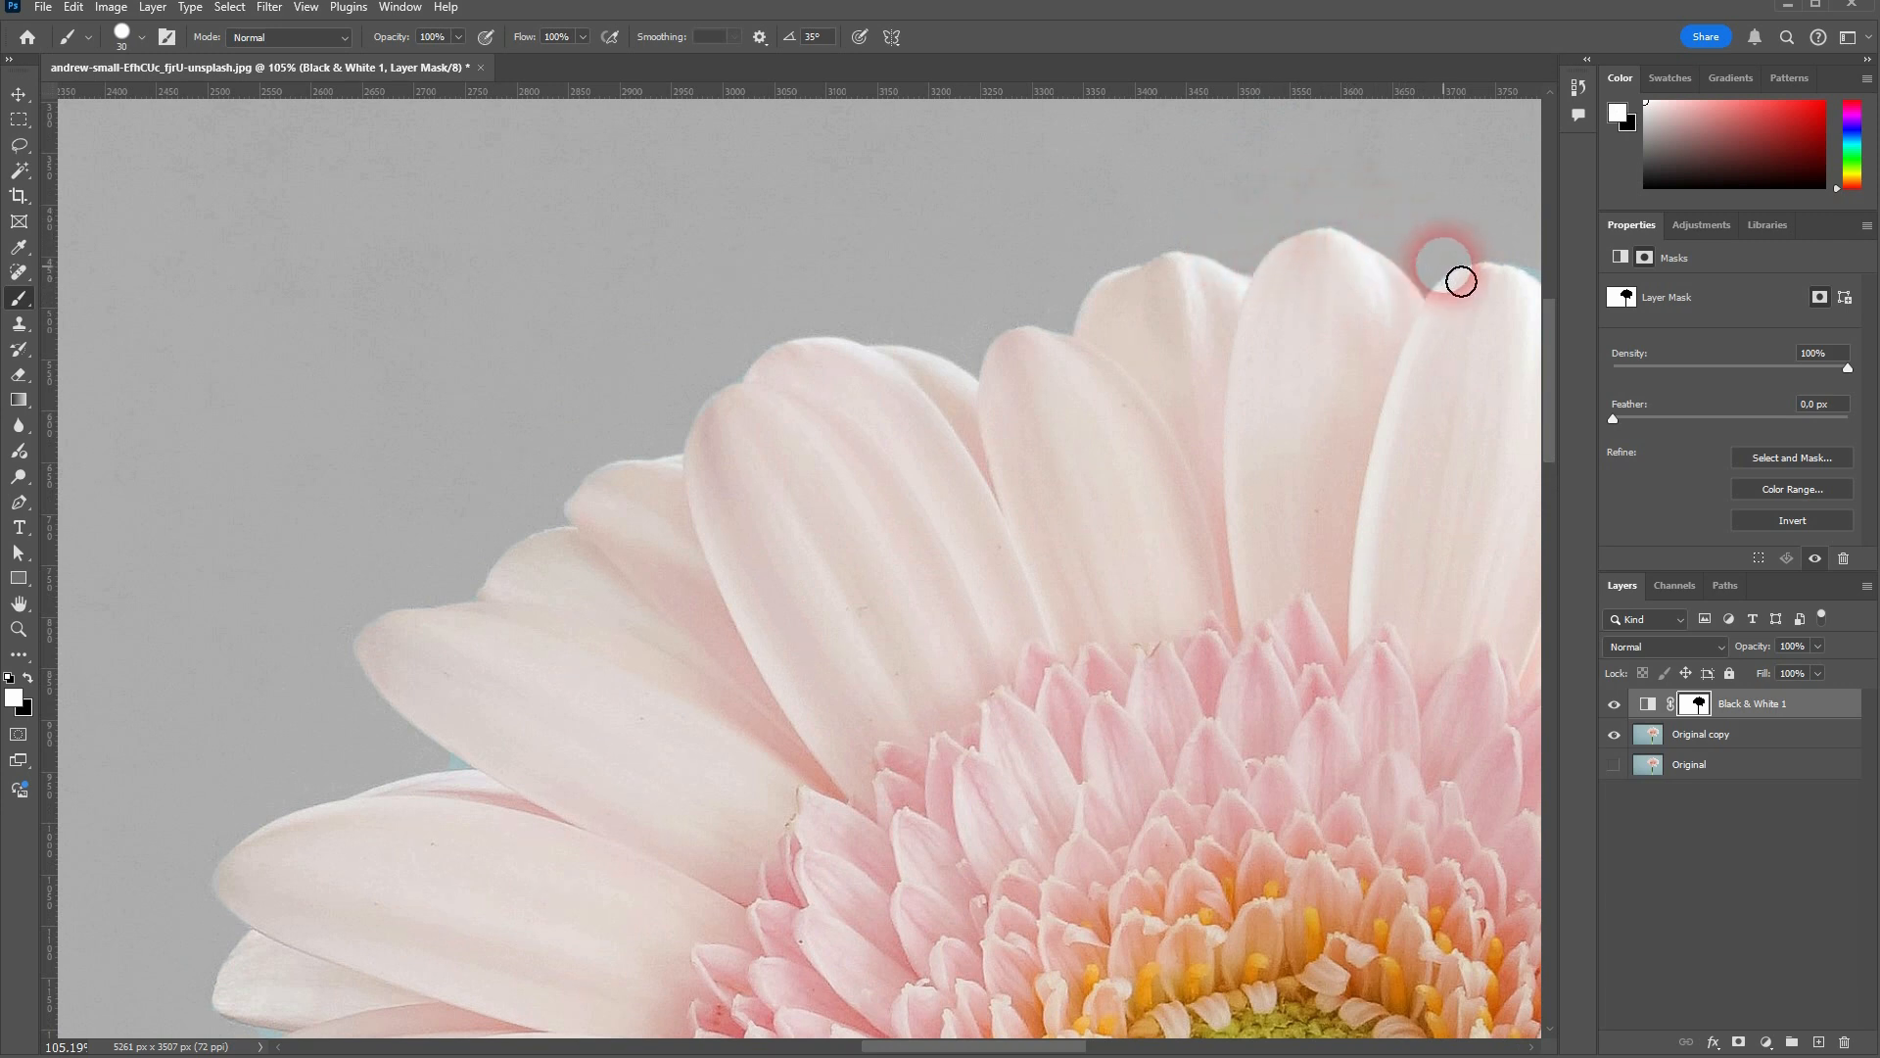
key(x)
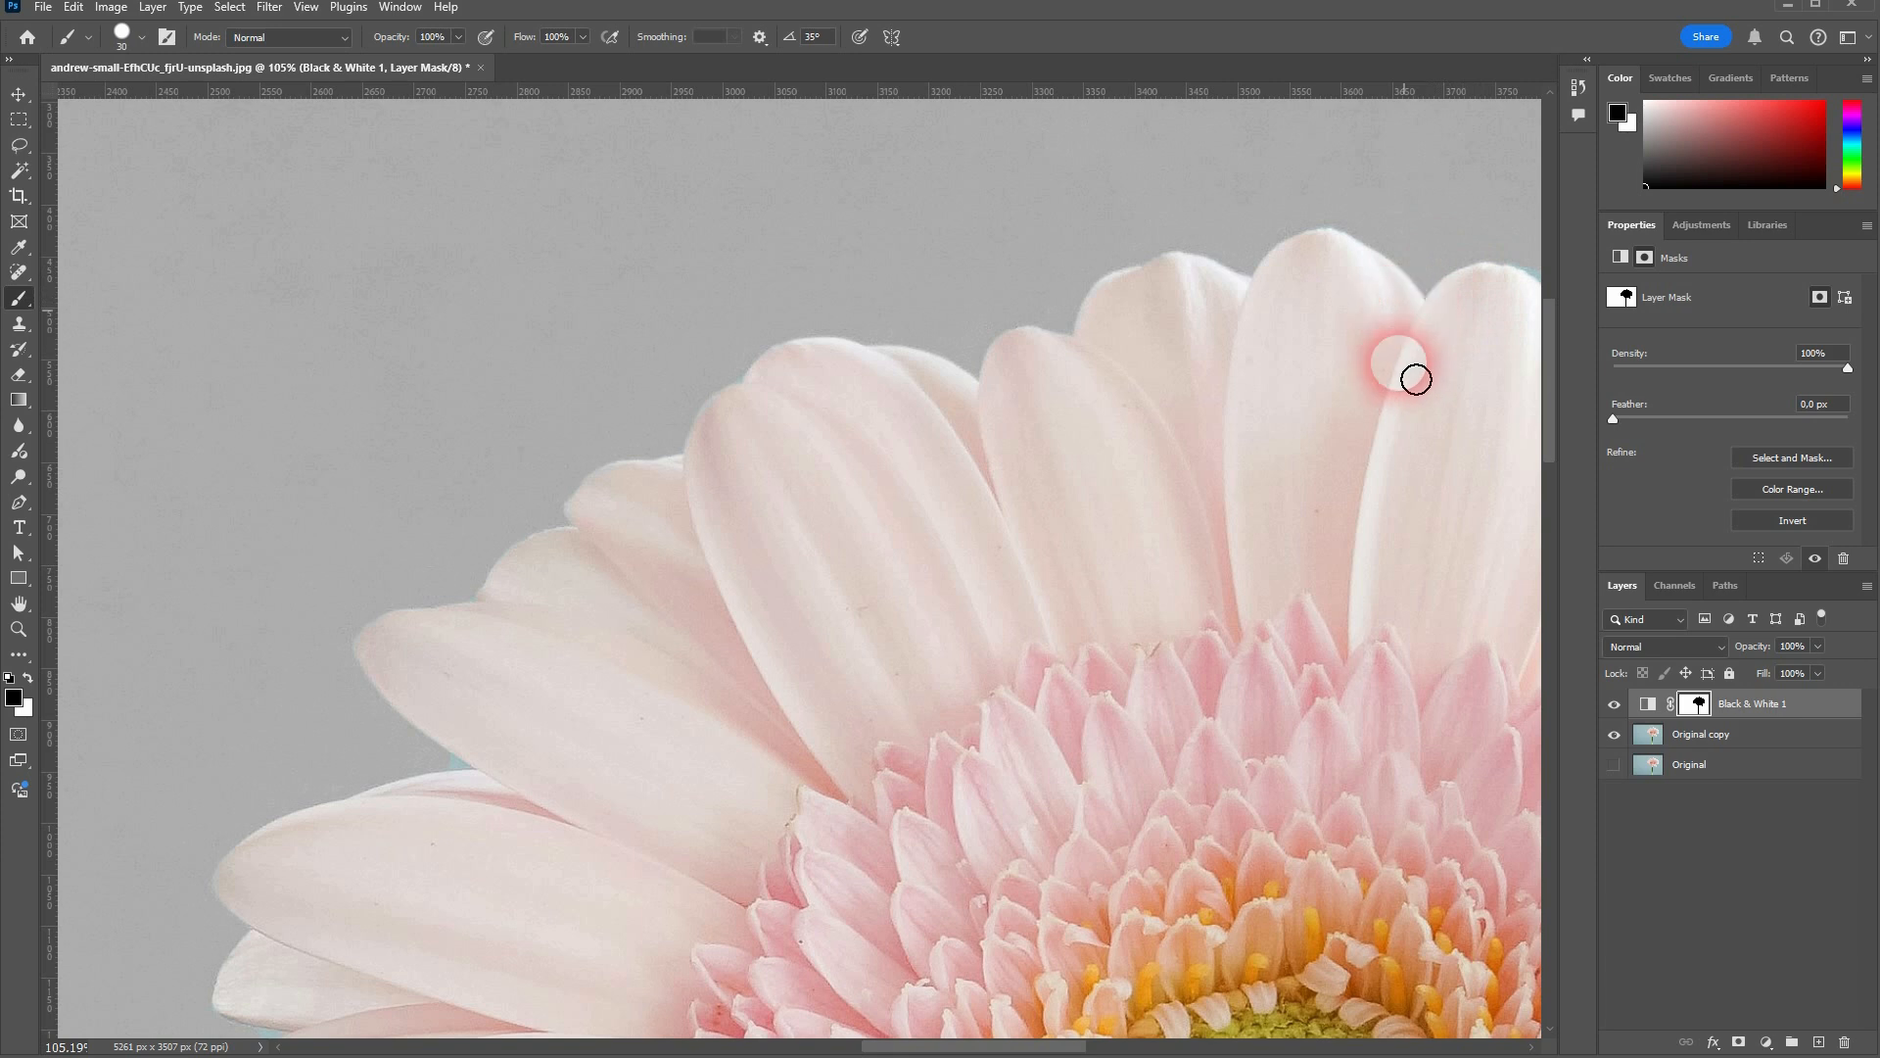
Paint white on the mask in the notches between the upper-right petals, and use black to restore the petal edges
drag(916, 1046, 1050, 989)
key(x)
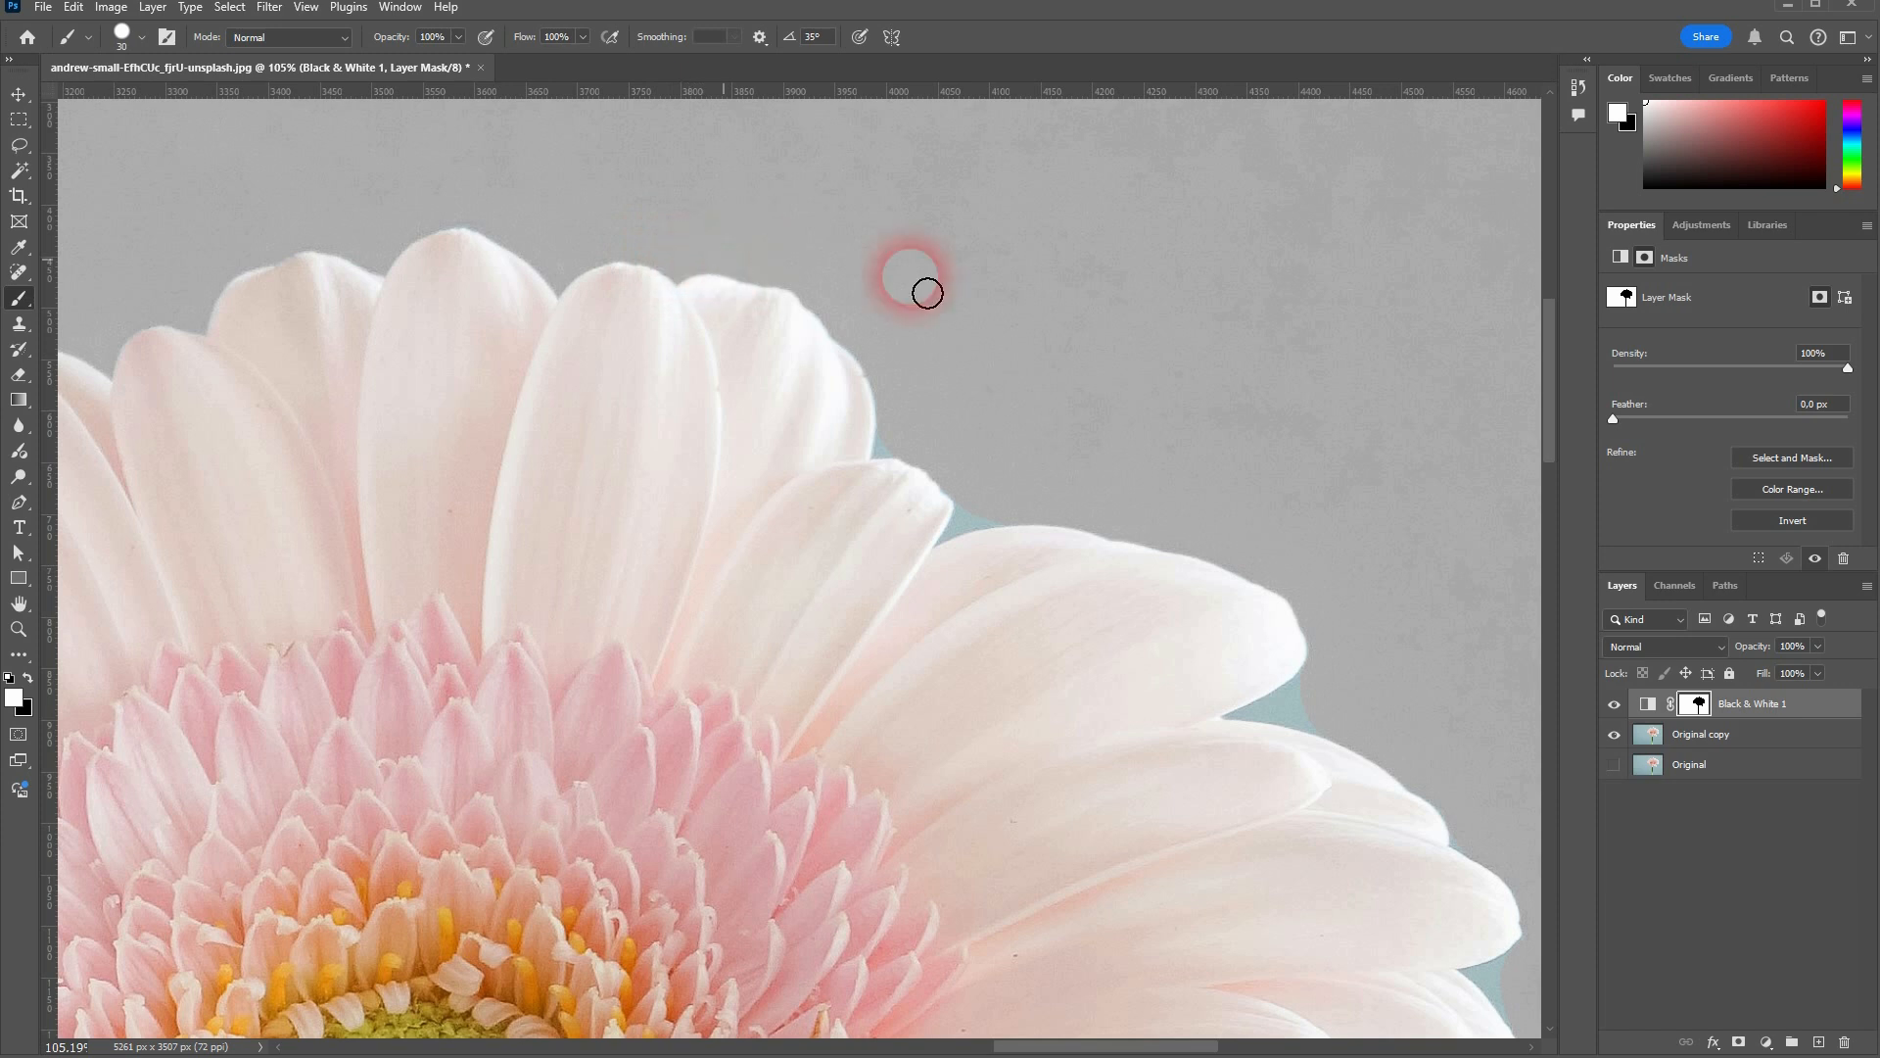
drag(903, 464, 977, 509)
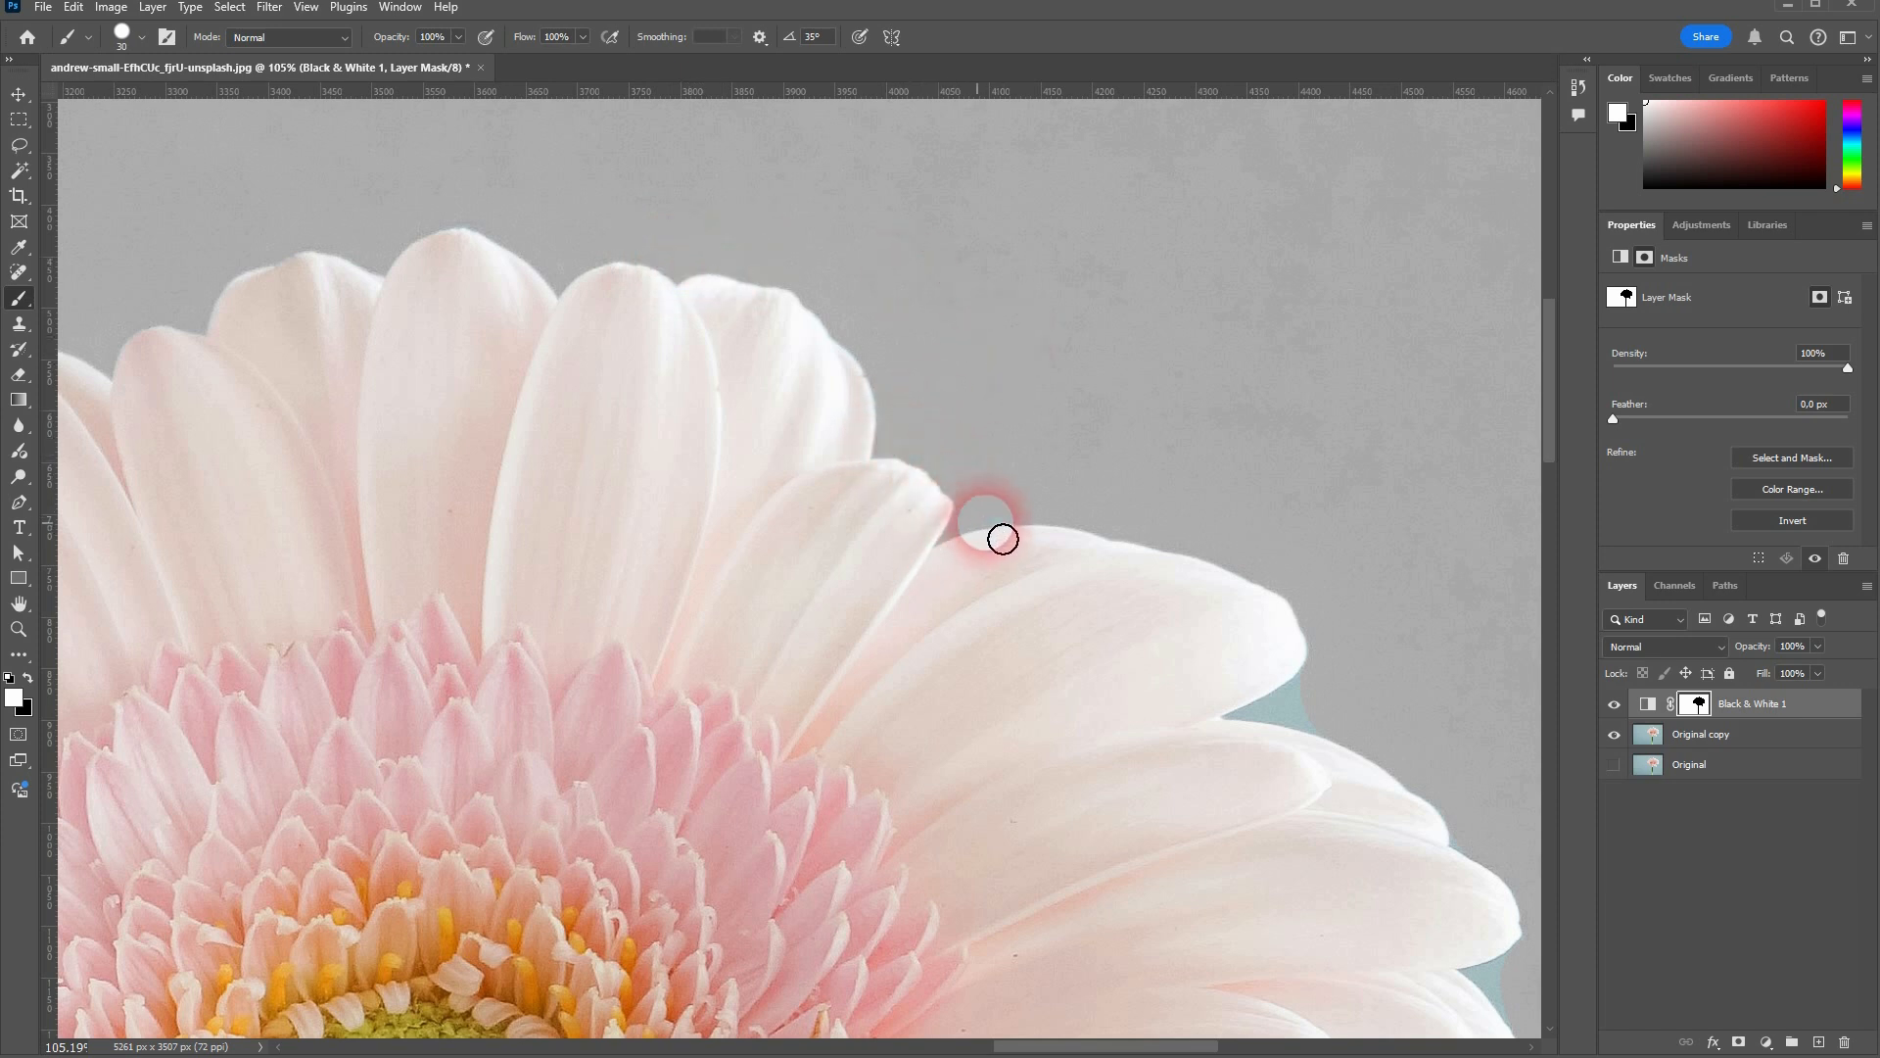
key(x)
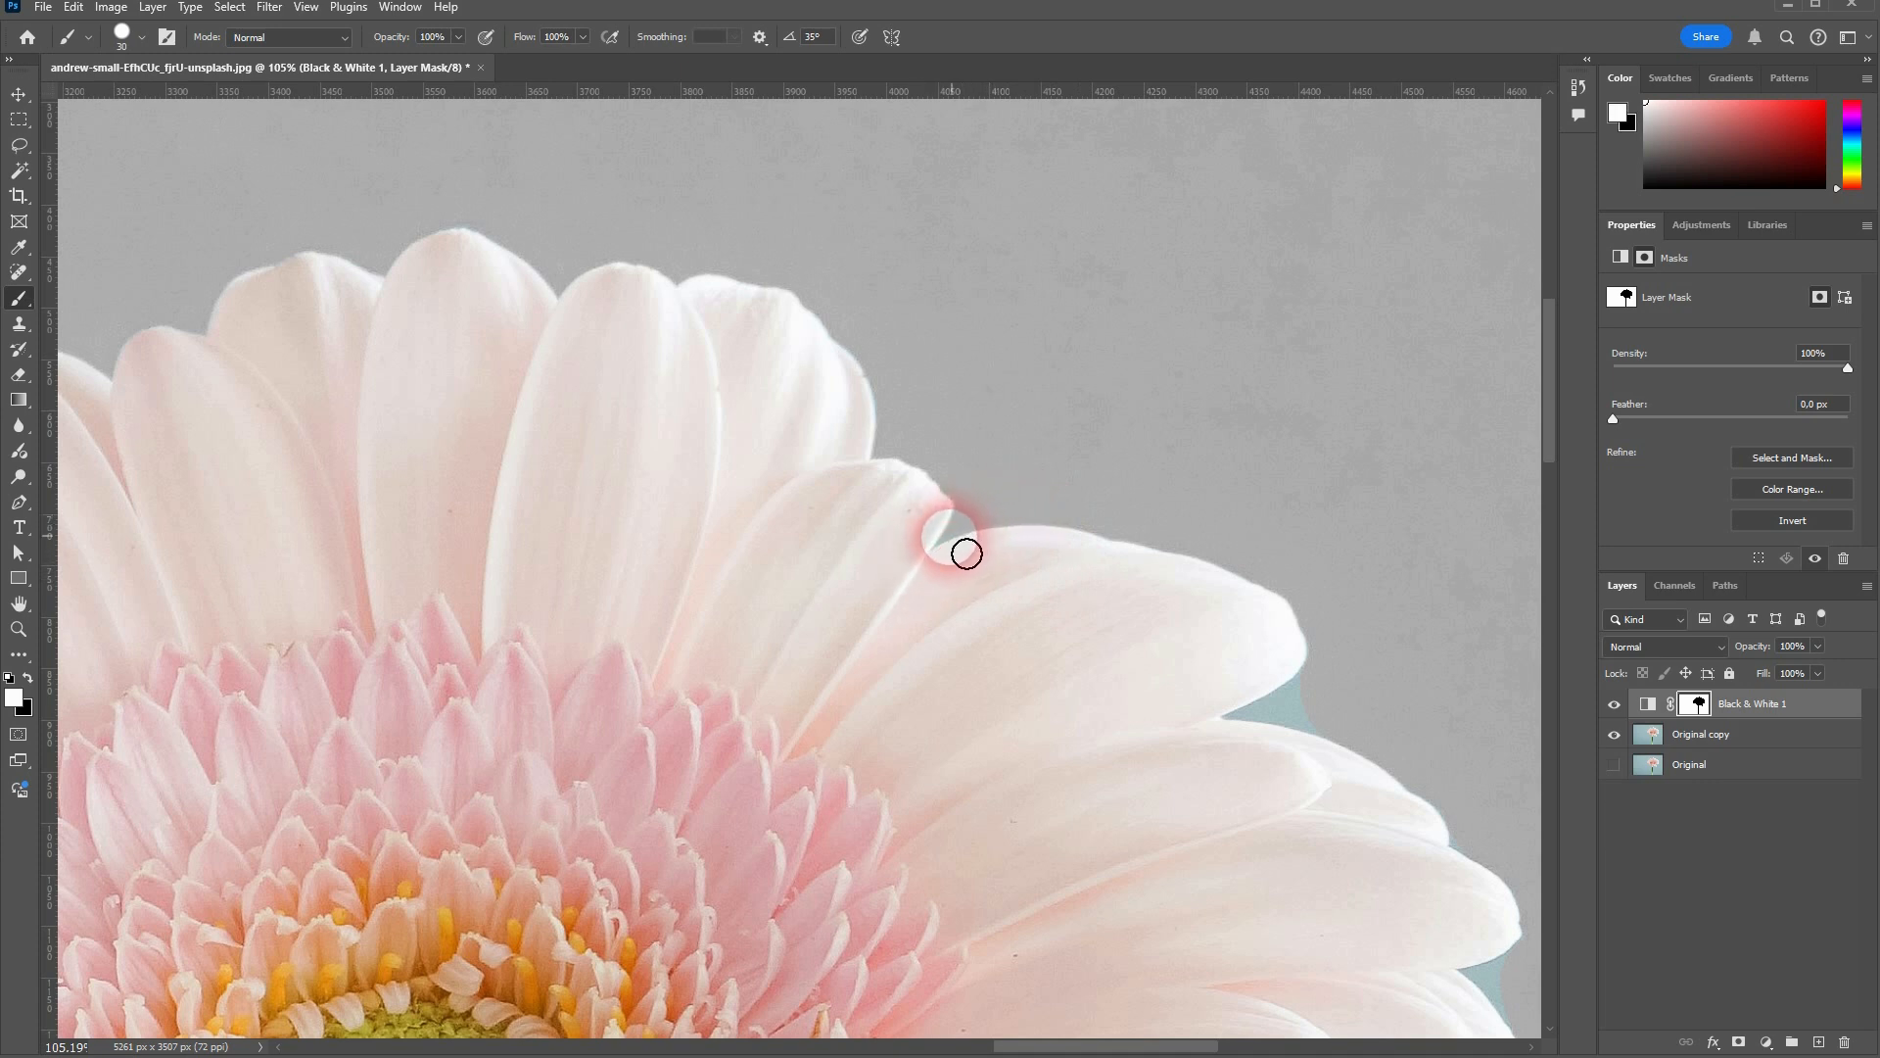
key(x)
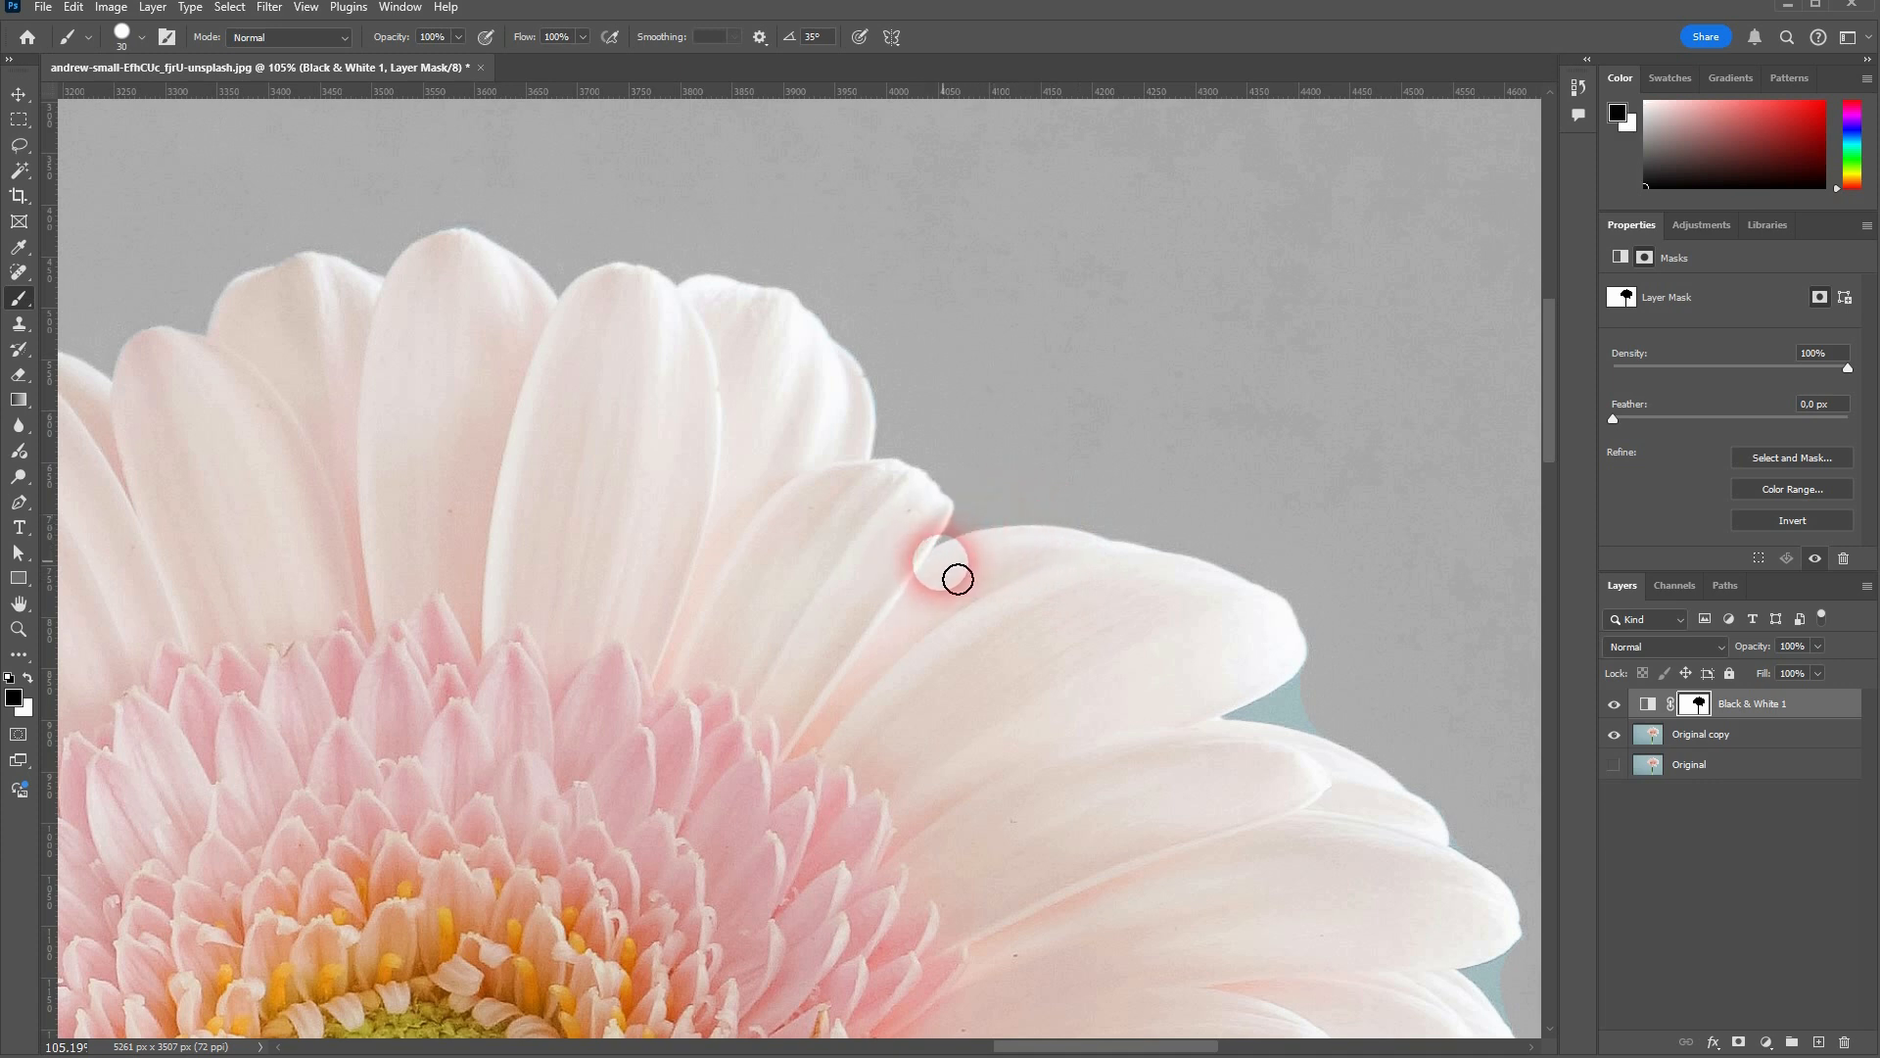
Refine the mask in the notch beneath the large upper-right petal's tip, alternating white over background and black over petals
key(x)
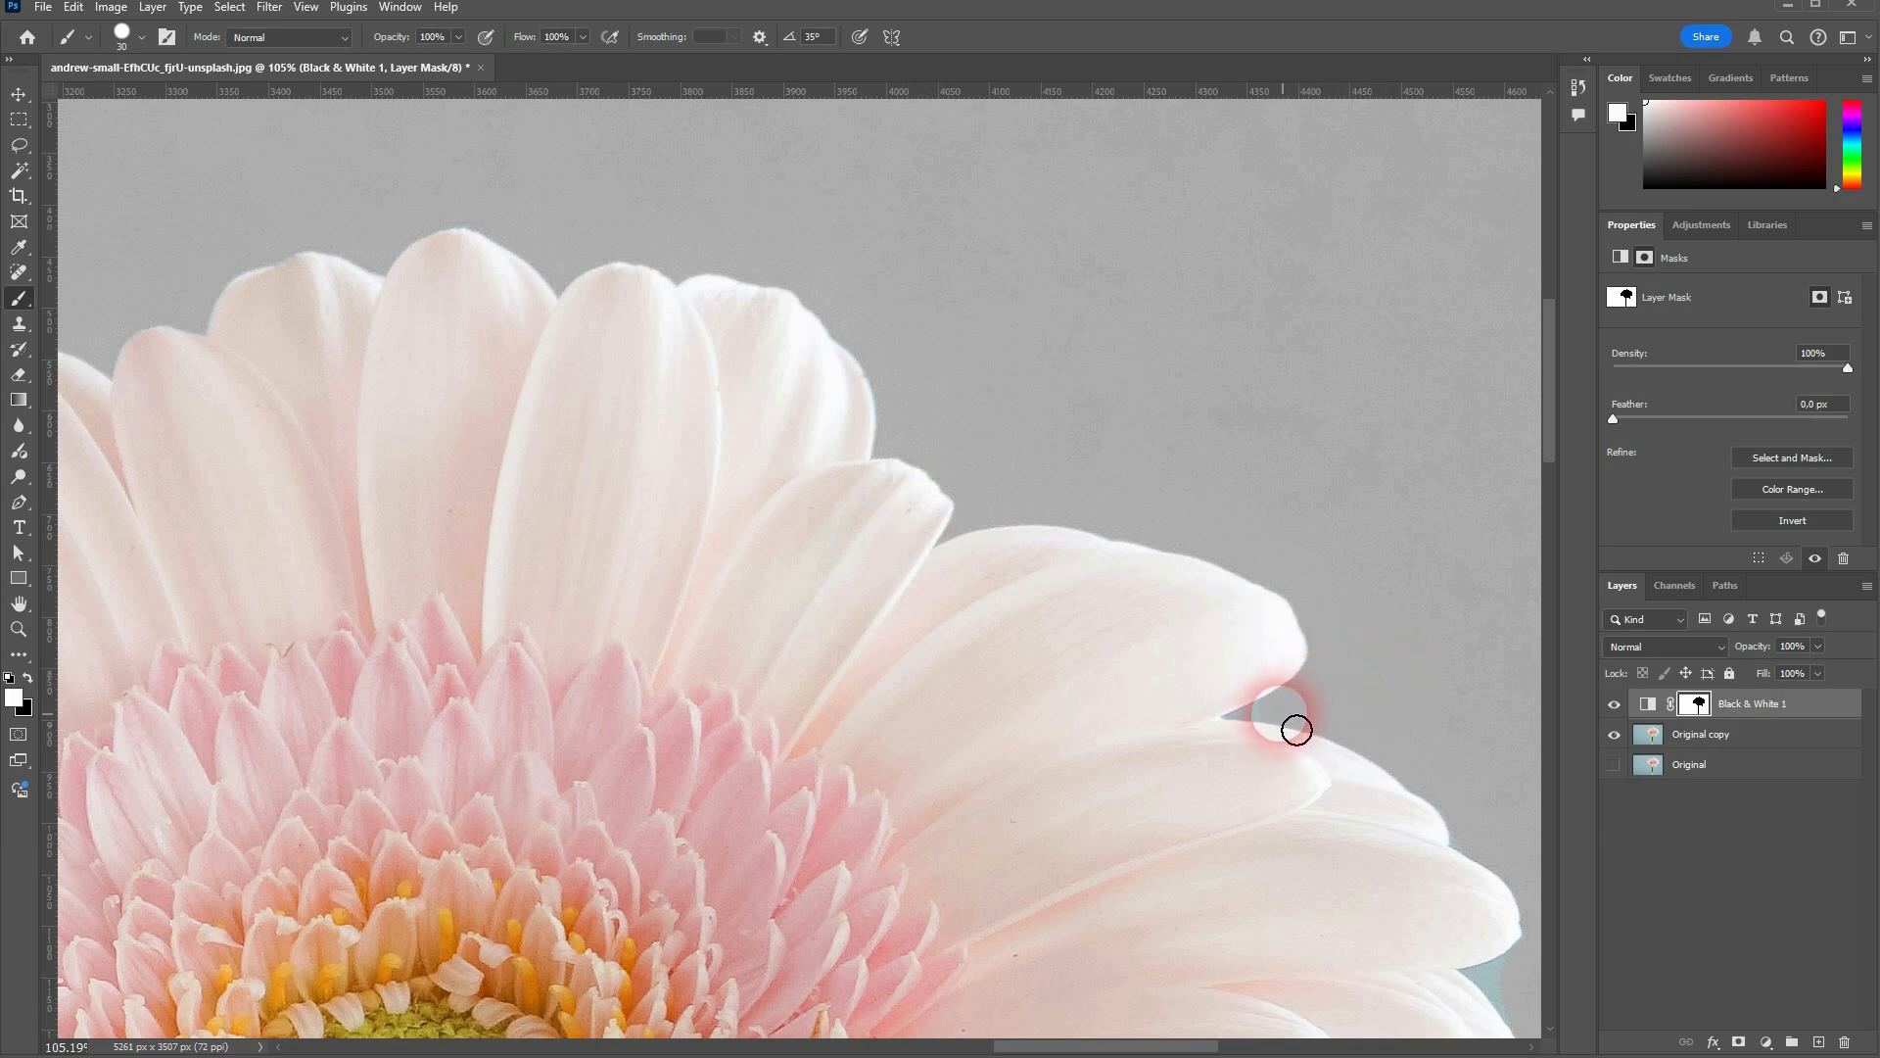
key(x)
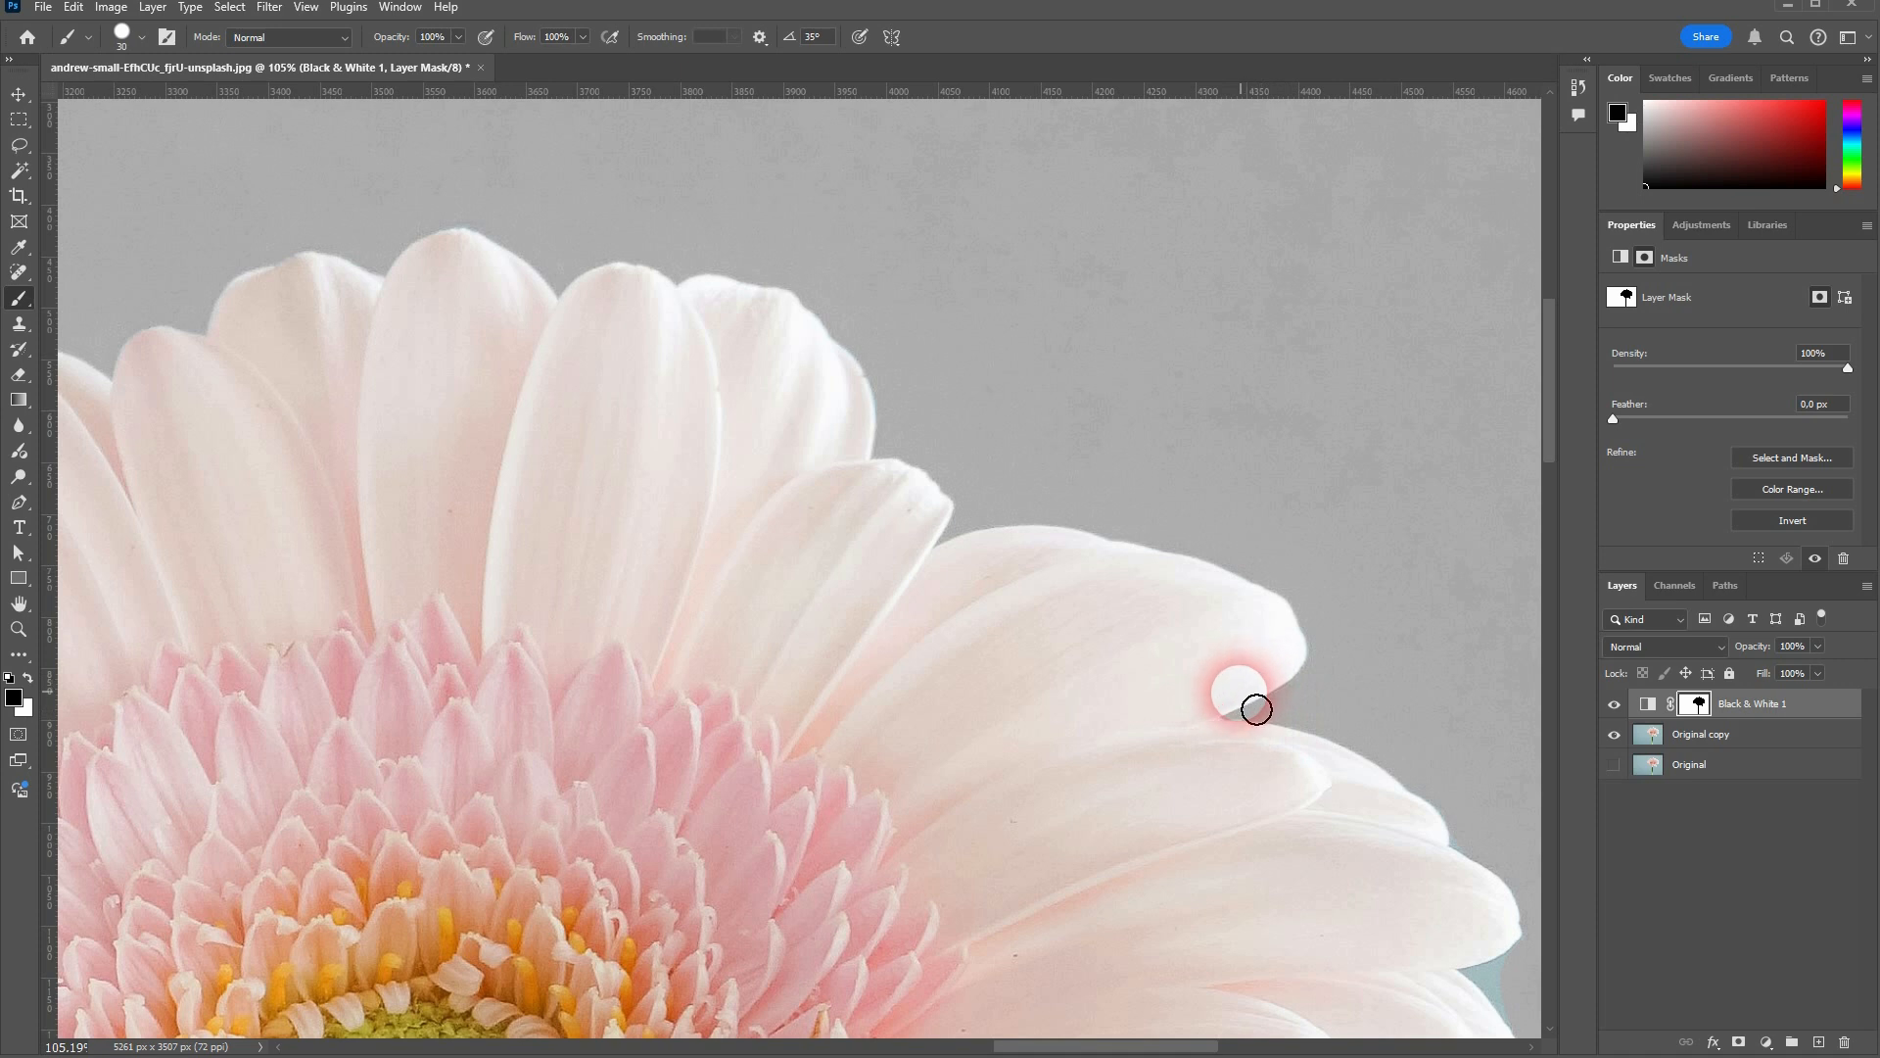
key(x)
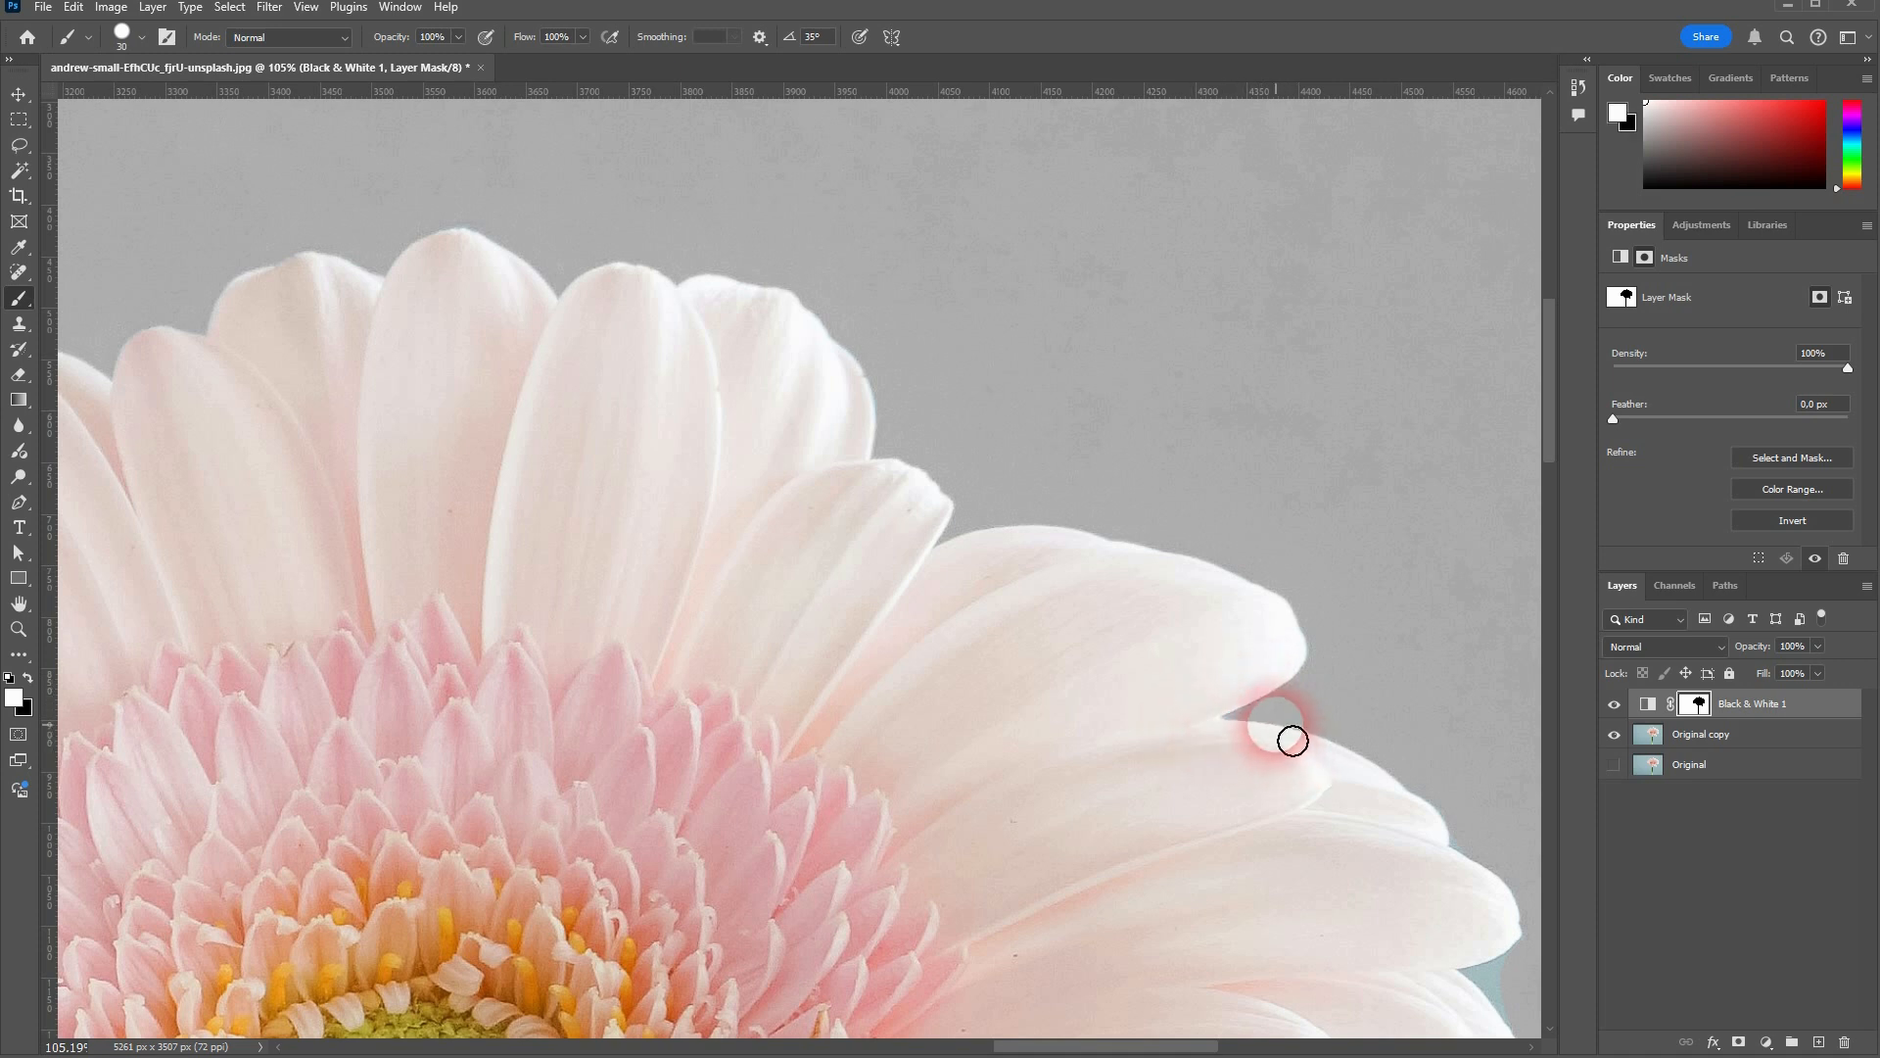
key(x)
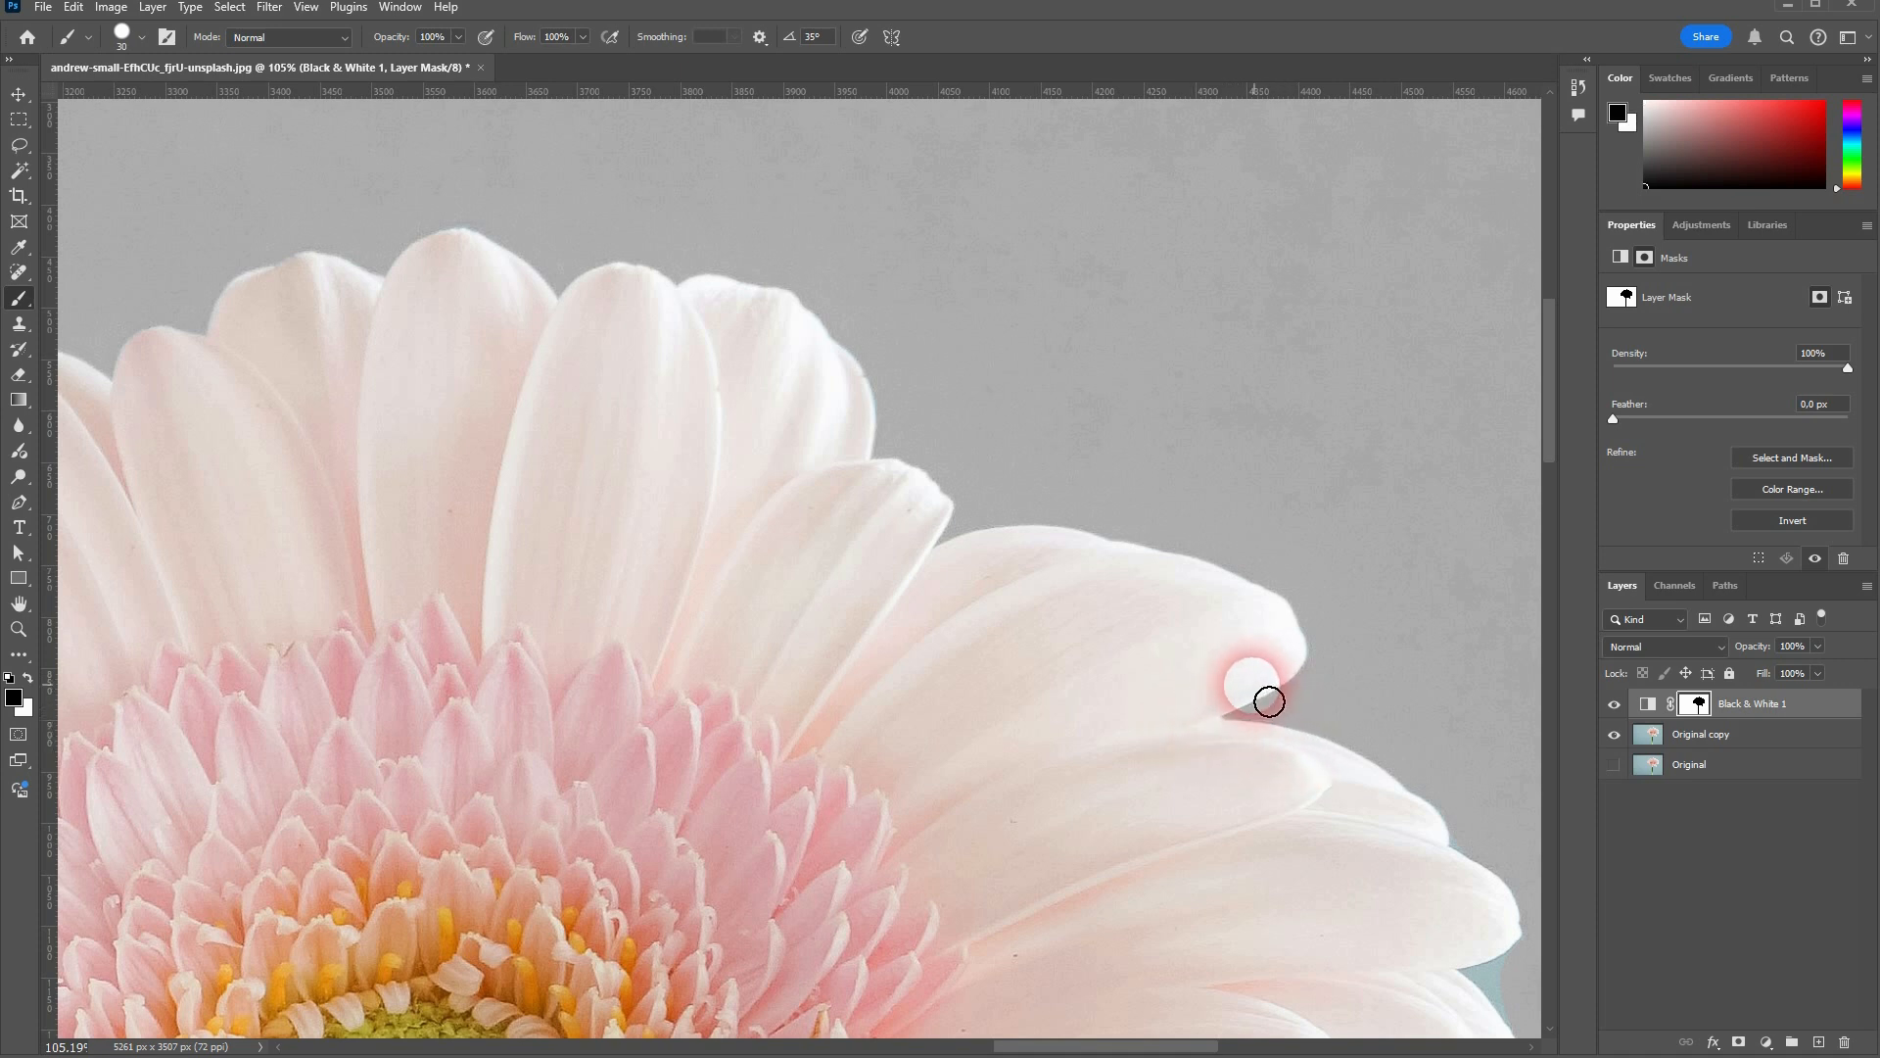
Paint white on the mask around the right-hand petal tips and their blue notch, touching up the petal edges with black
scroll(1303, 794, down, 3)
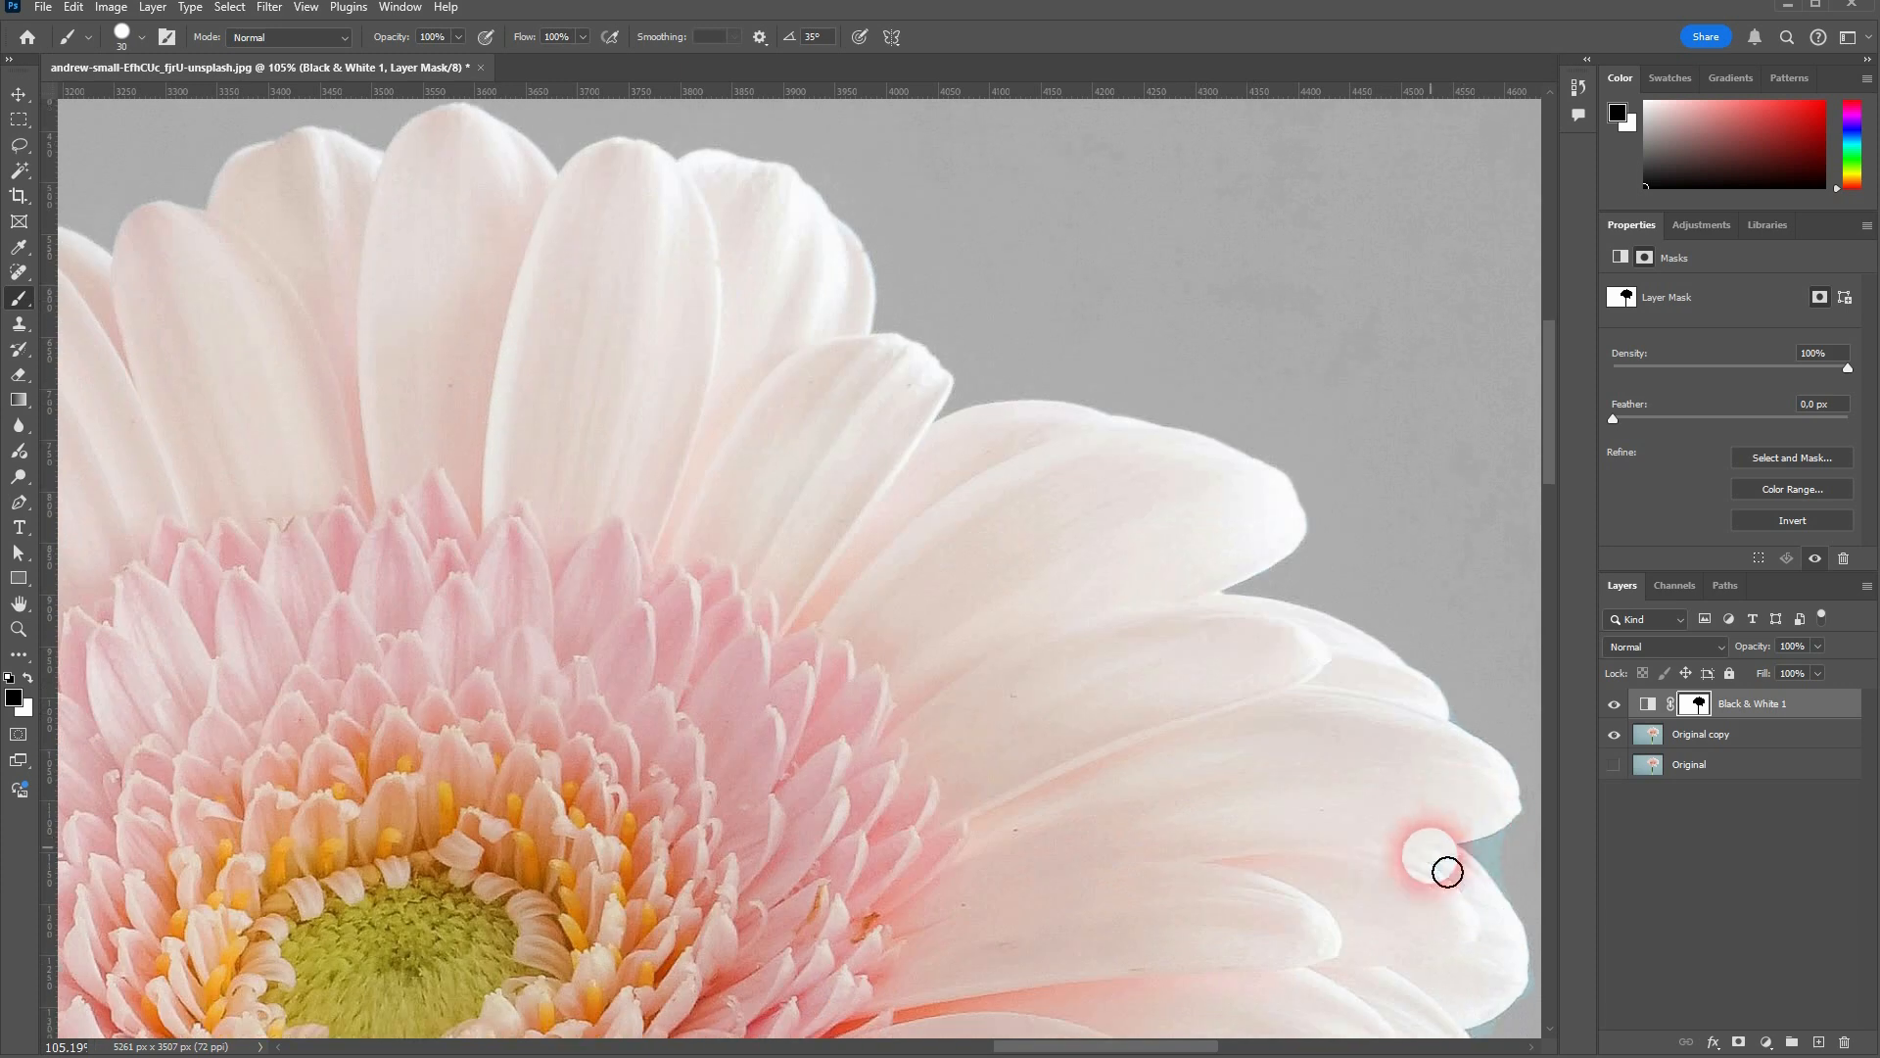
scroll(1024, 1043, down, 2)
scroll(1071, 902, right, 5)
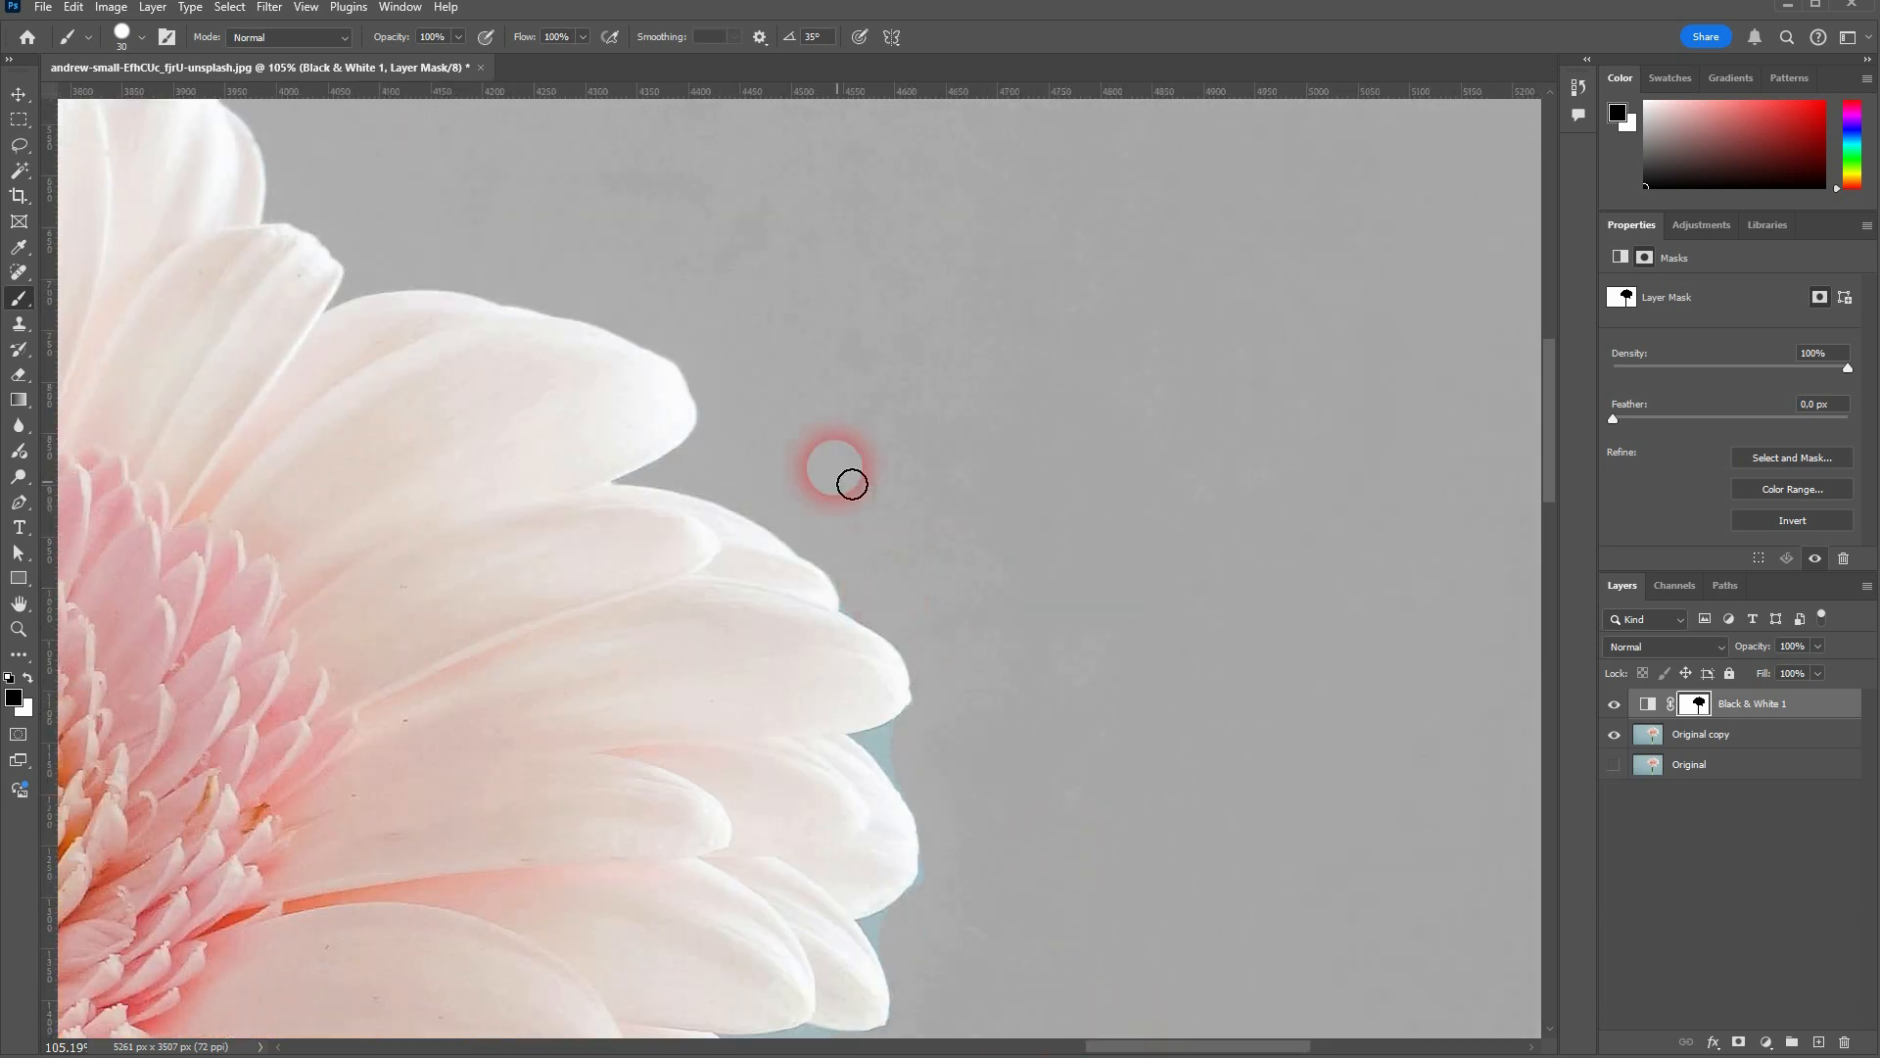
scroll(904, 568, down, 1)
key(x)
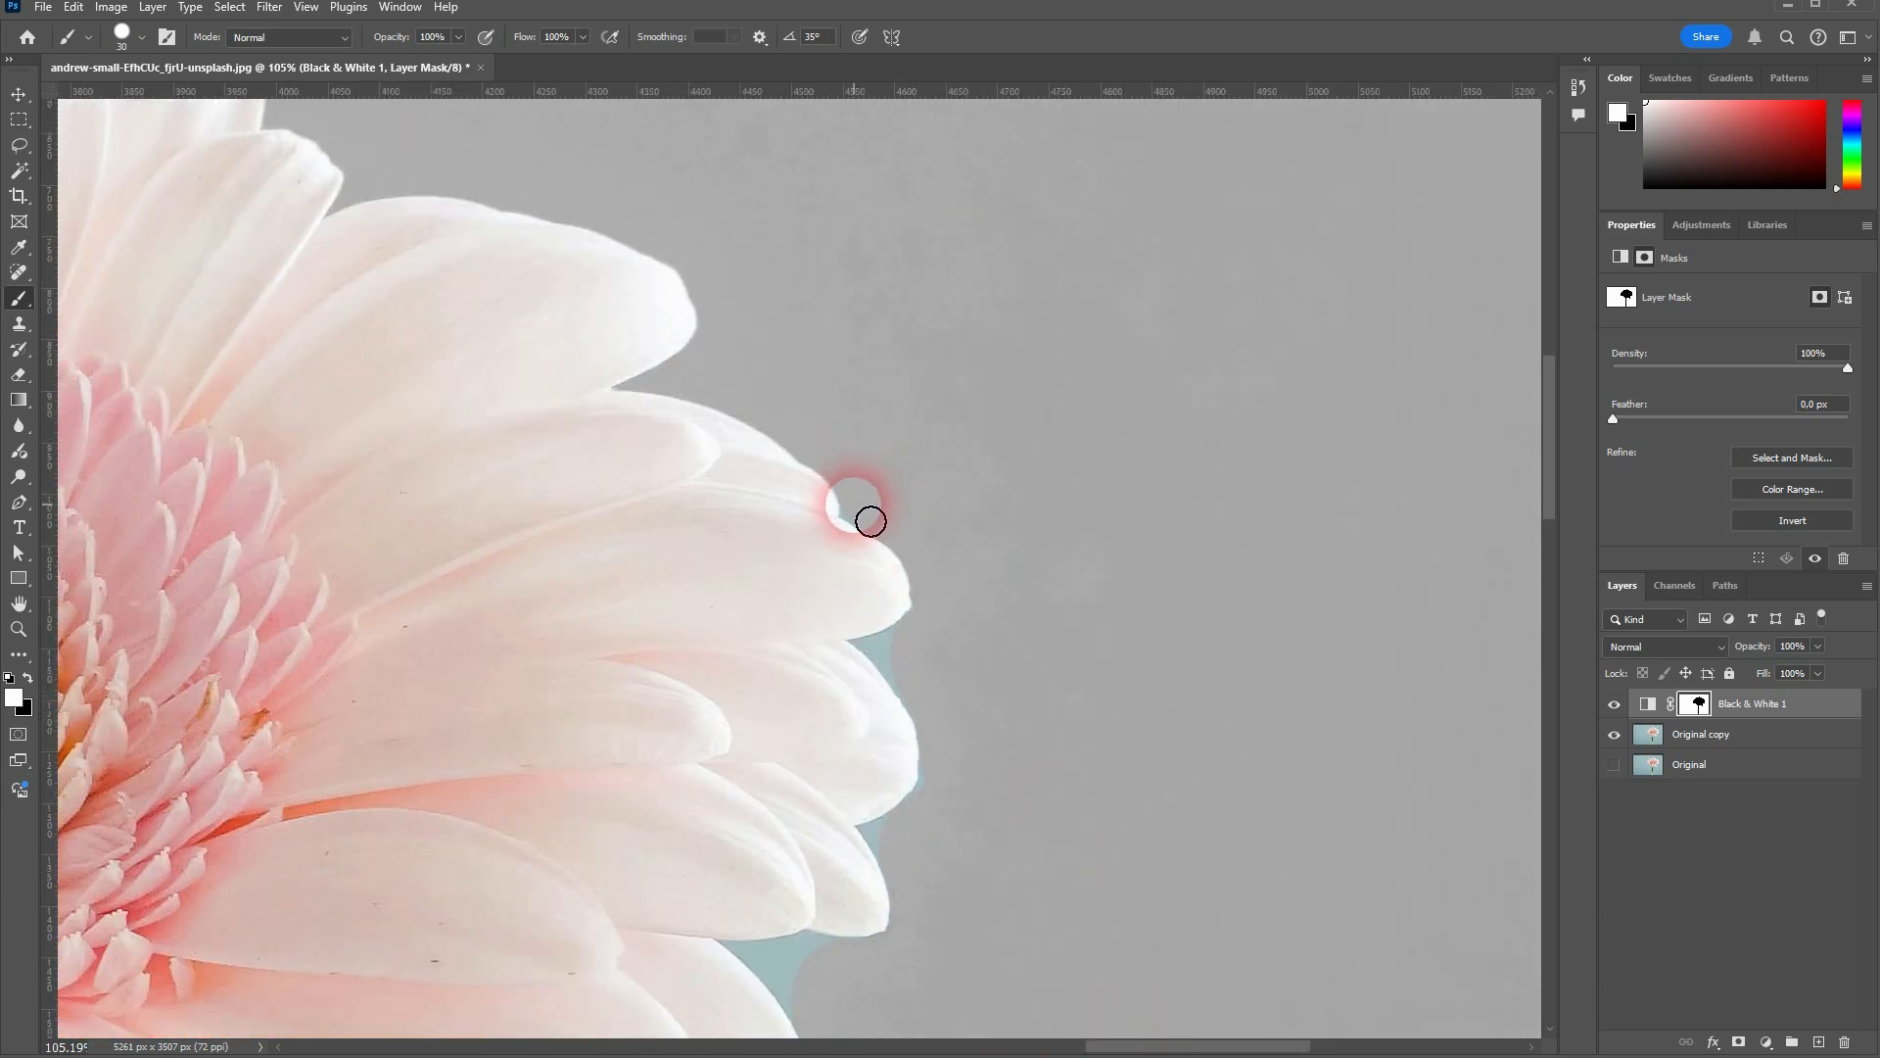
drag(885, 532, 925, 558)
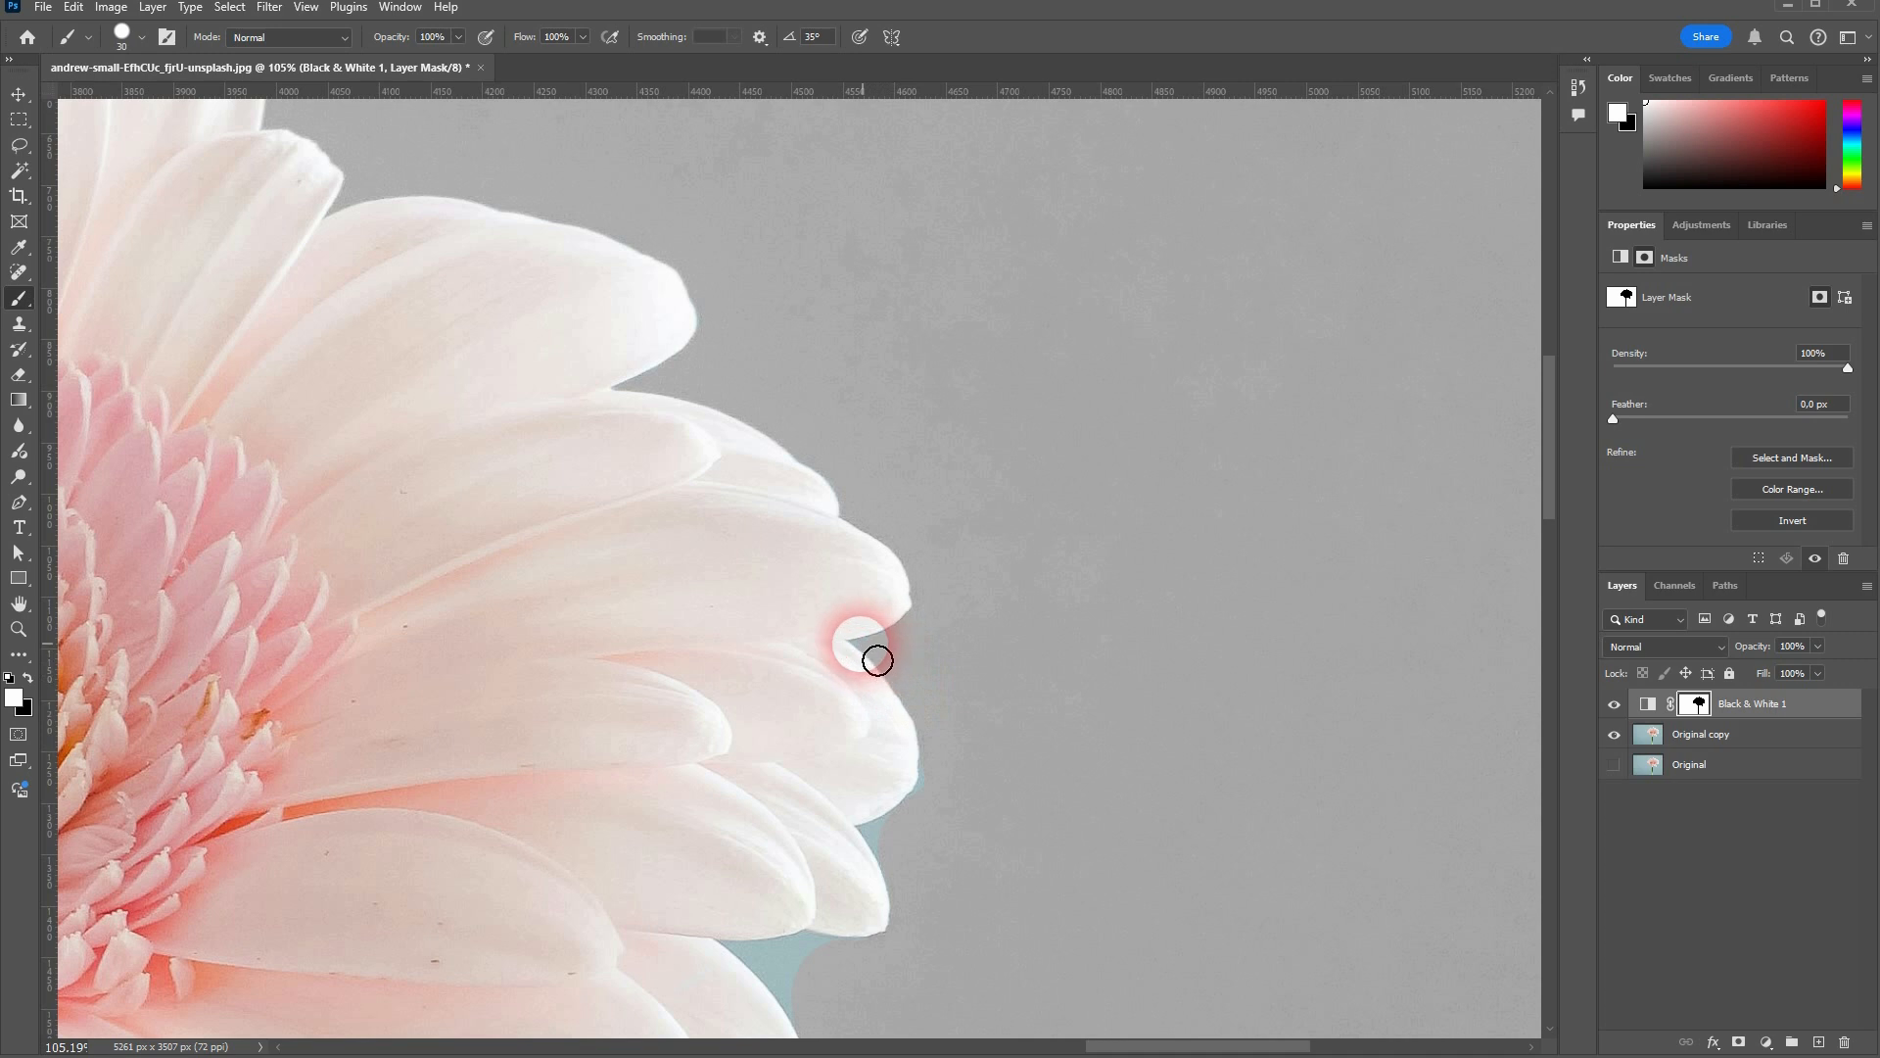
drag(893, 658, 890, 637)
key(x)
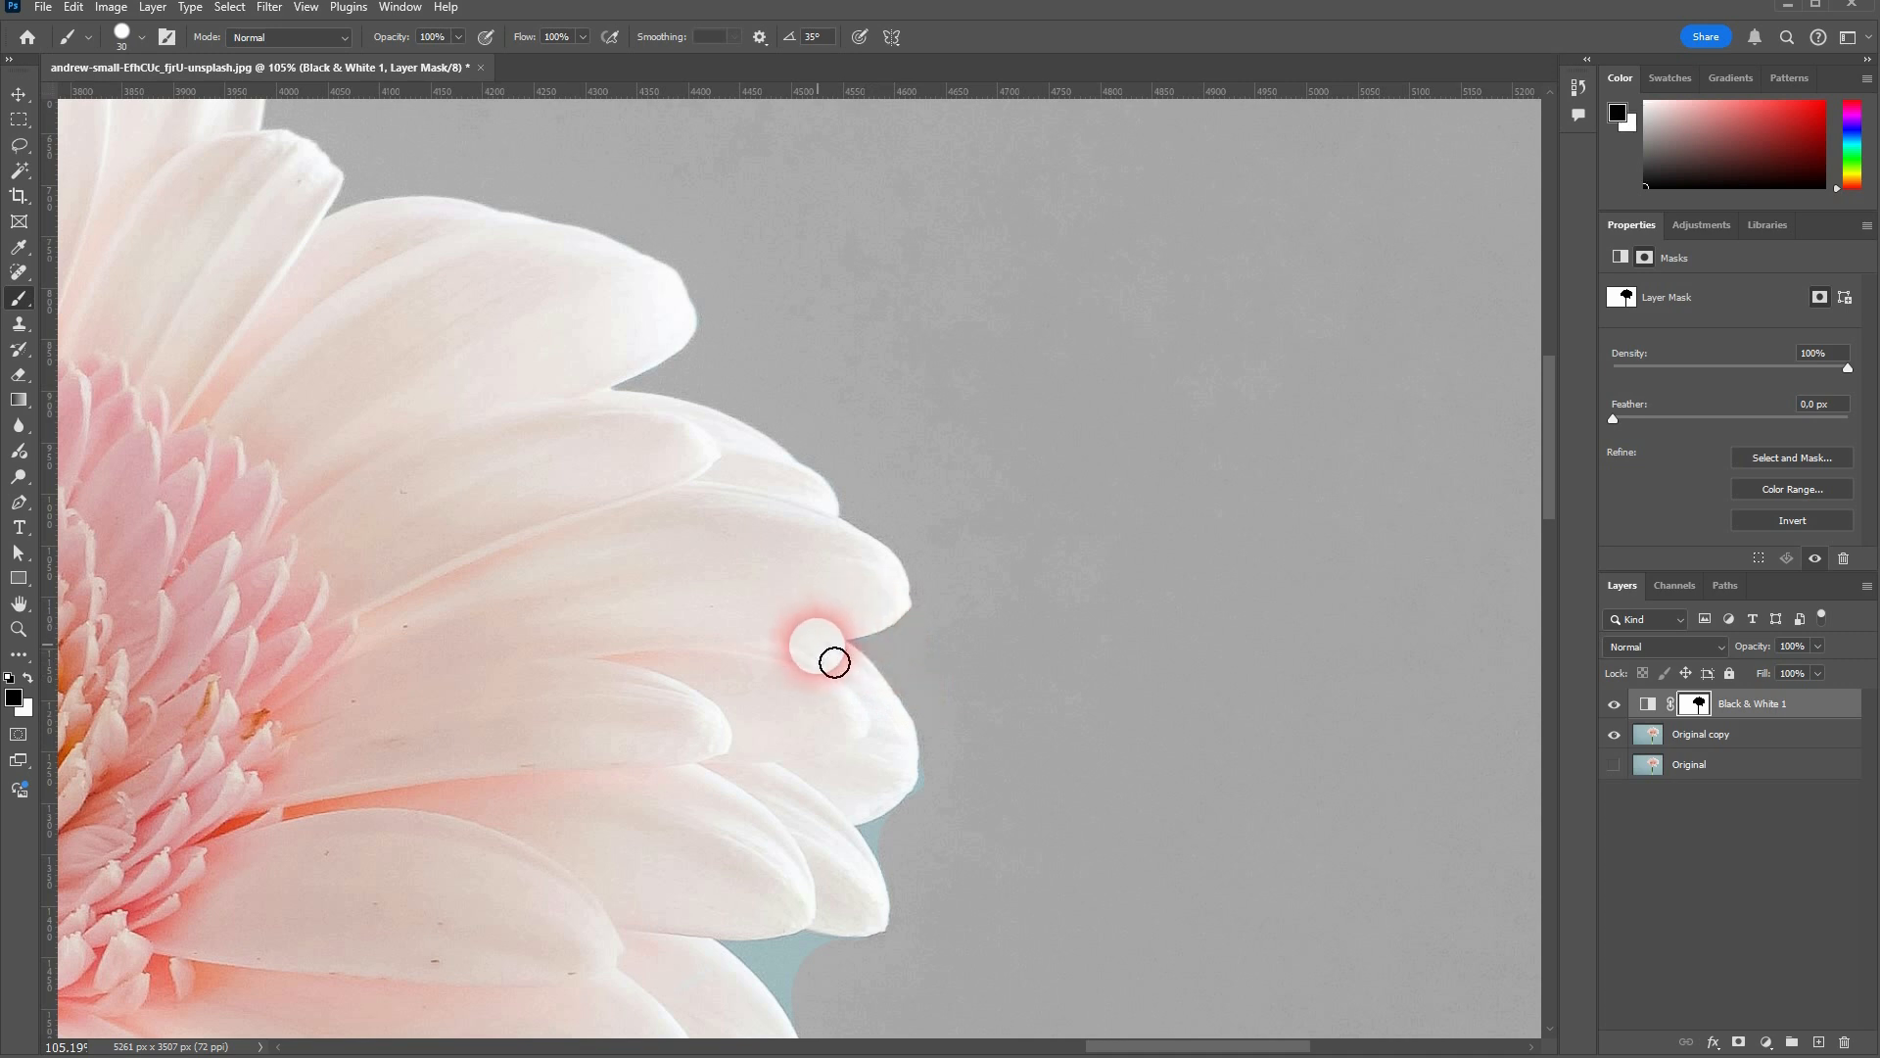
Clean up the narrow notch between the two rightmost petals at close range, with black on the petal edge and white on the background
key(x)
scroll(886, 646, up, 6)
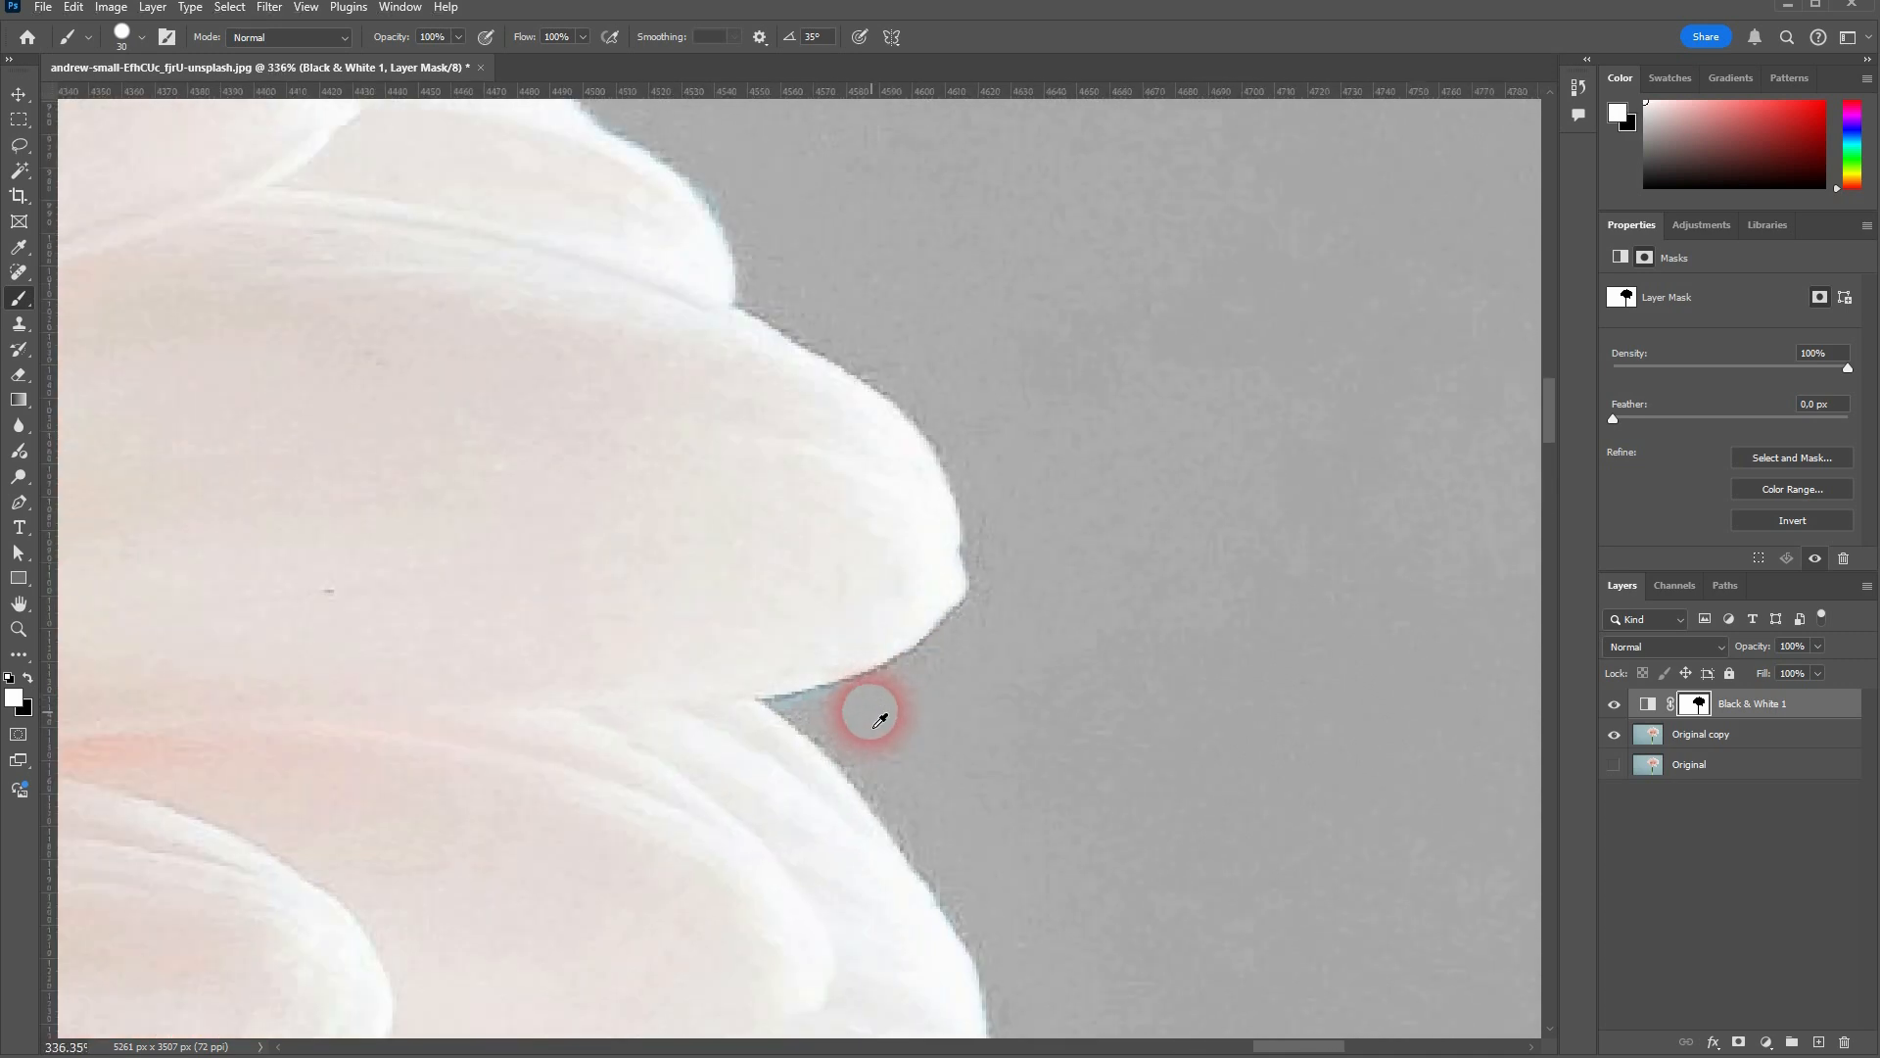
key(x)
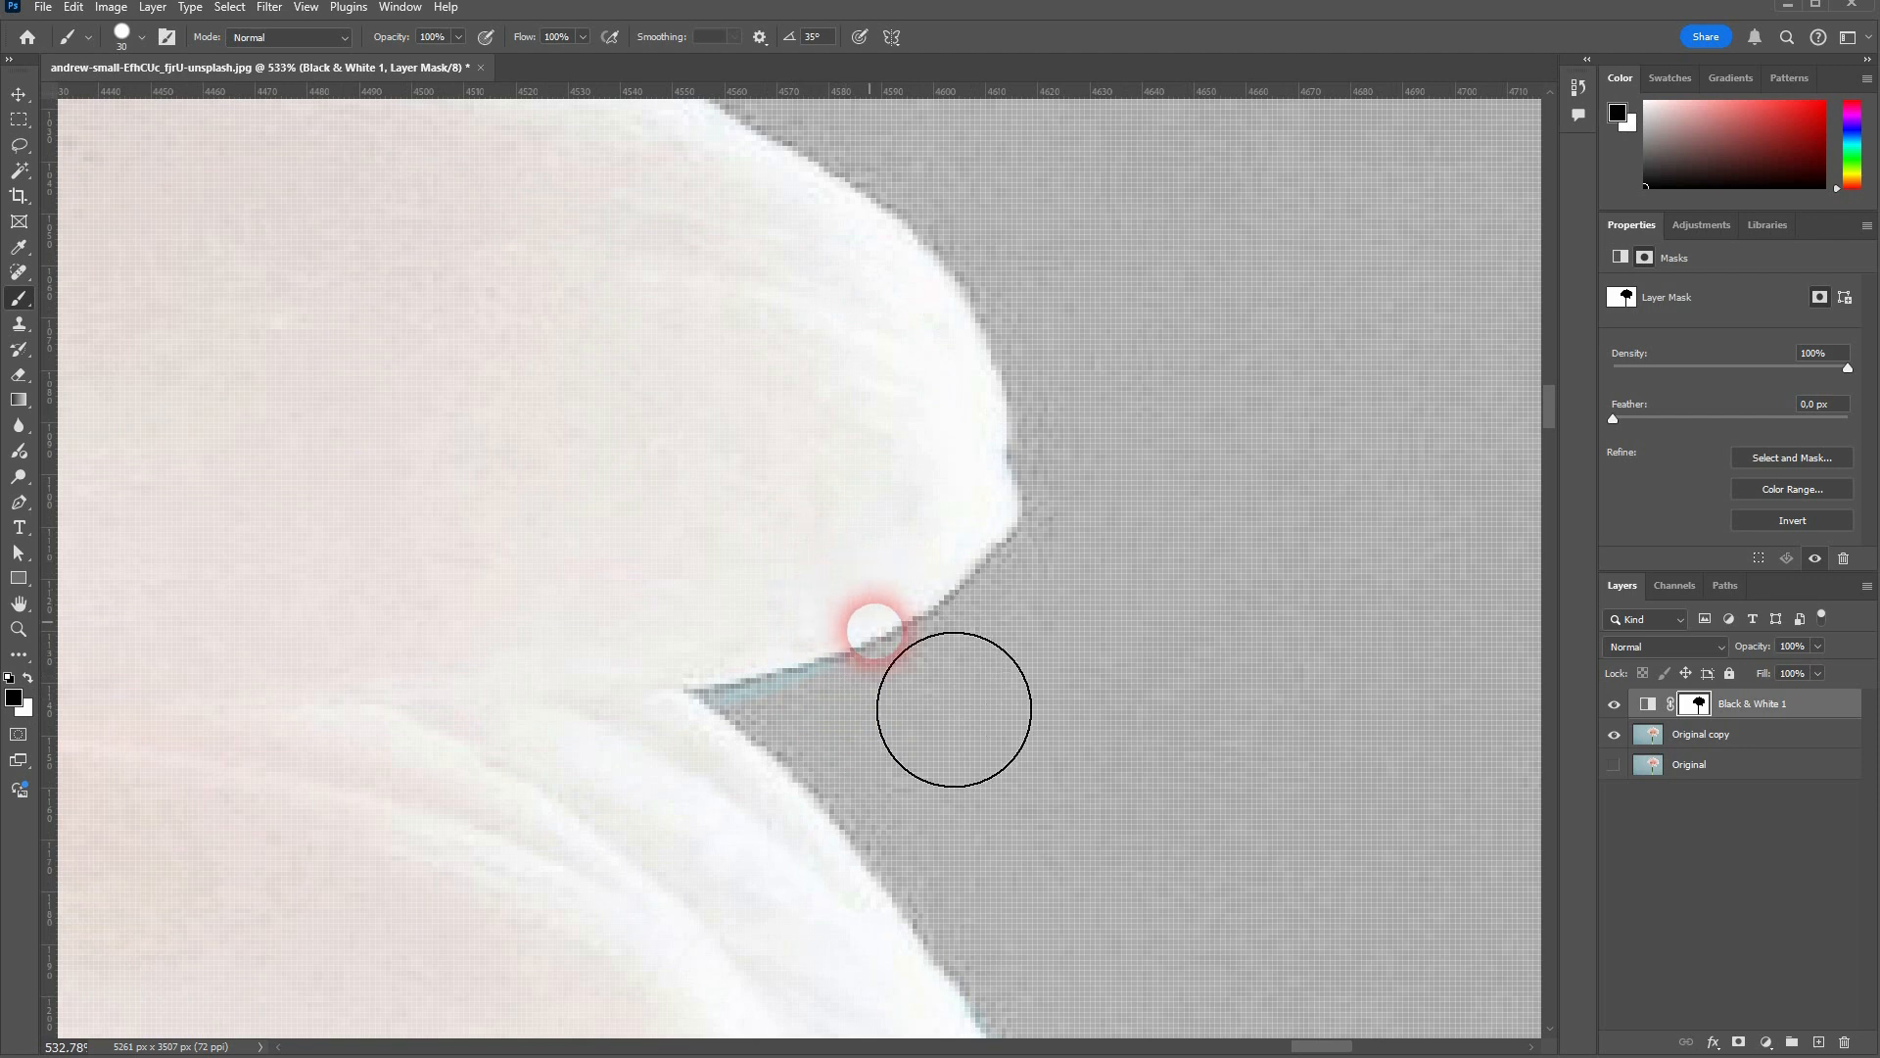
mouse_move(865, 658)
mouse_down()
mouse_move(947, 657)
mouse_move(975, 633)
mouse_move(766, 678)
mouse_up()
key(x)
mouse_move(869, 579)
mouse_down()
mouse_move(860, 550)
mouse_move(610, 617)
mouse_move(597, 726)
mouse_move(735, 843)
mouse_move(1022, 751)
mouse_up()
key(x)
scroll(1038, 762, down, 7)
scroll(1061, 768, down, 5)
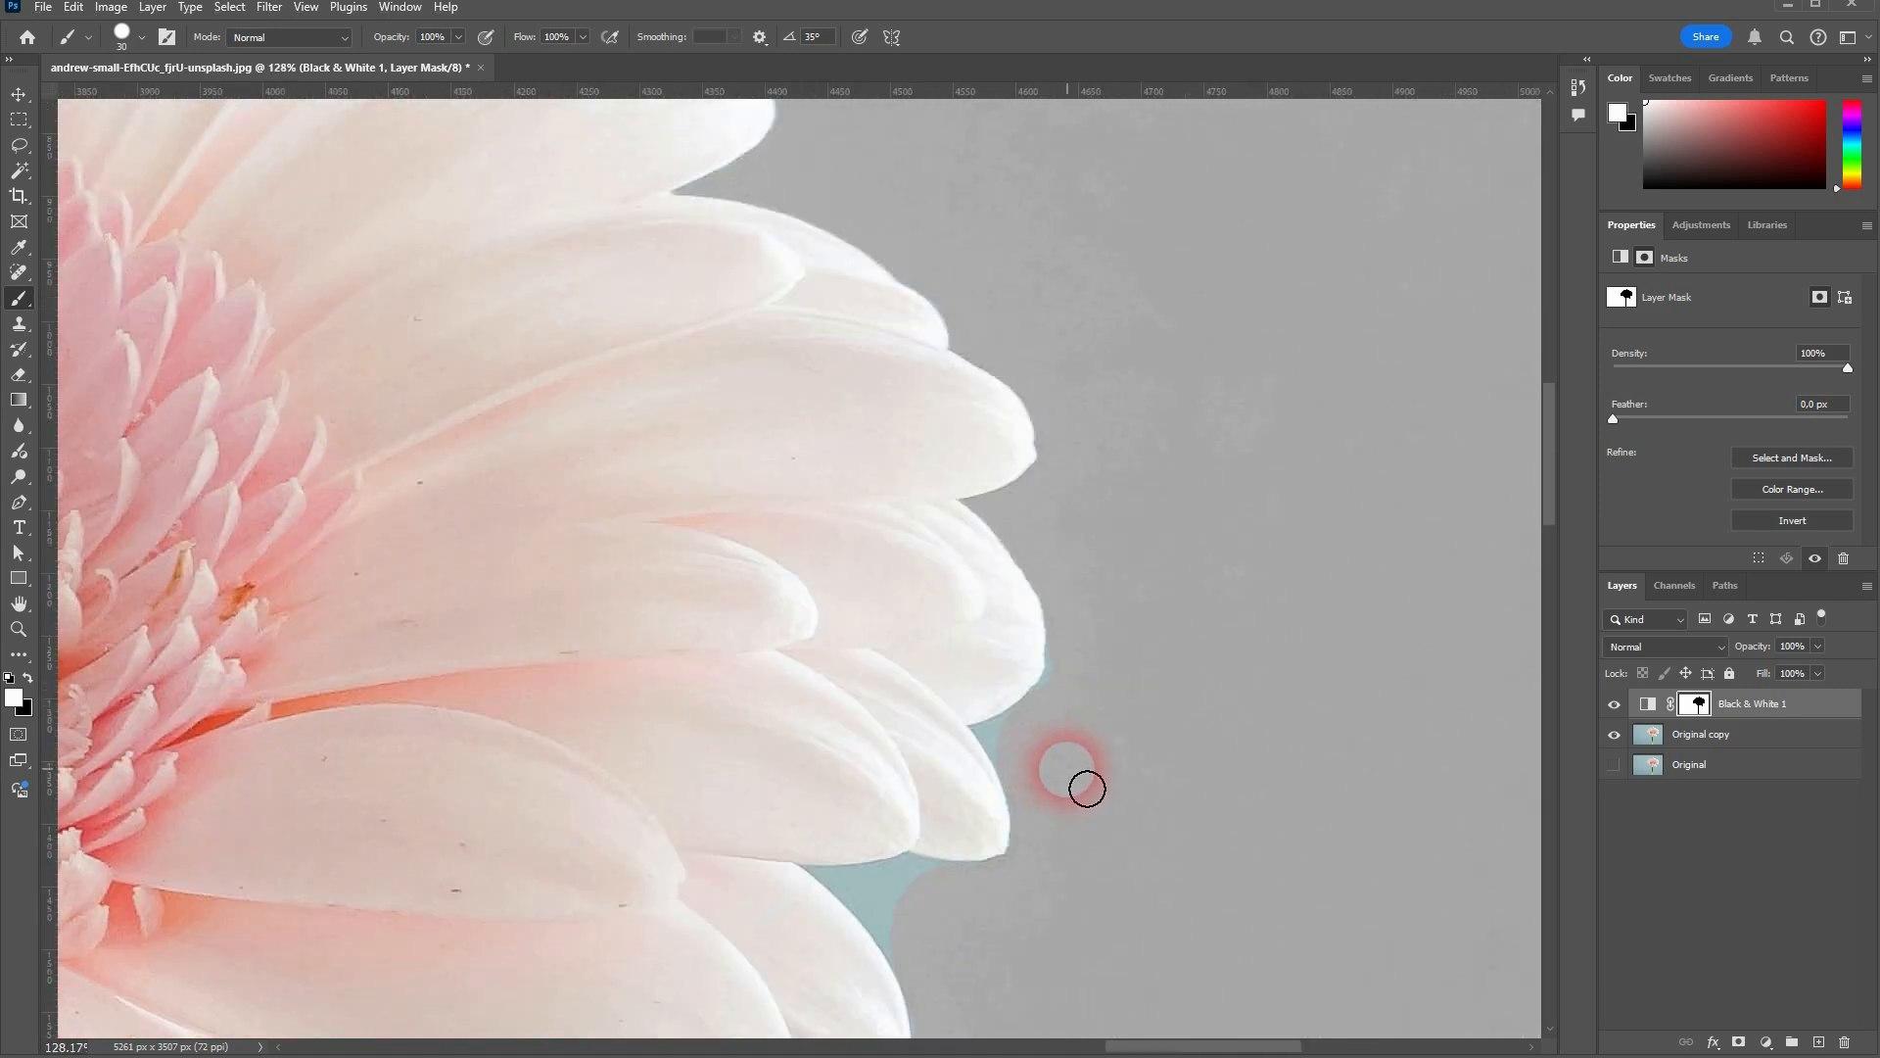
Paint white on the mask over the blue notch directly below the rightmost petal
scroll(1075, 691, up, 5)
mouse_move(1075, 694)
mouse_down()
mouse_move(1029, 545)
mouse_move(999, 649)
mouse_move(869, 780)
mouse_move(898, 839)
mouse_move(819, 748)
mouse_move(832, 630)
mouse_move(861, 630)
mouse_move(773, 667)
mouse_move(910, 780)
mouse_up()
scroll(1028, 839, down, 5)
key(x)
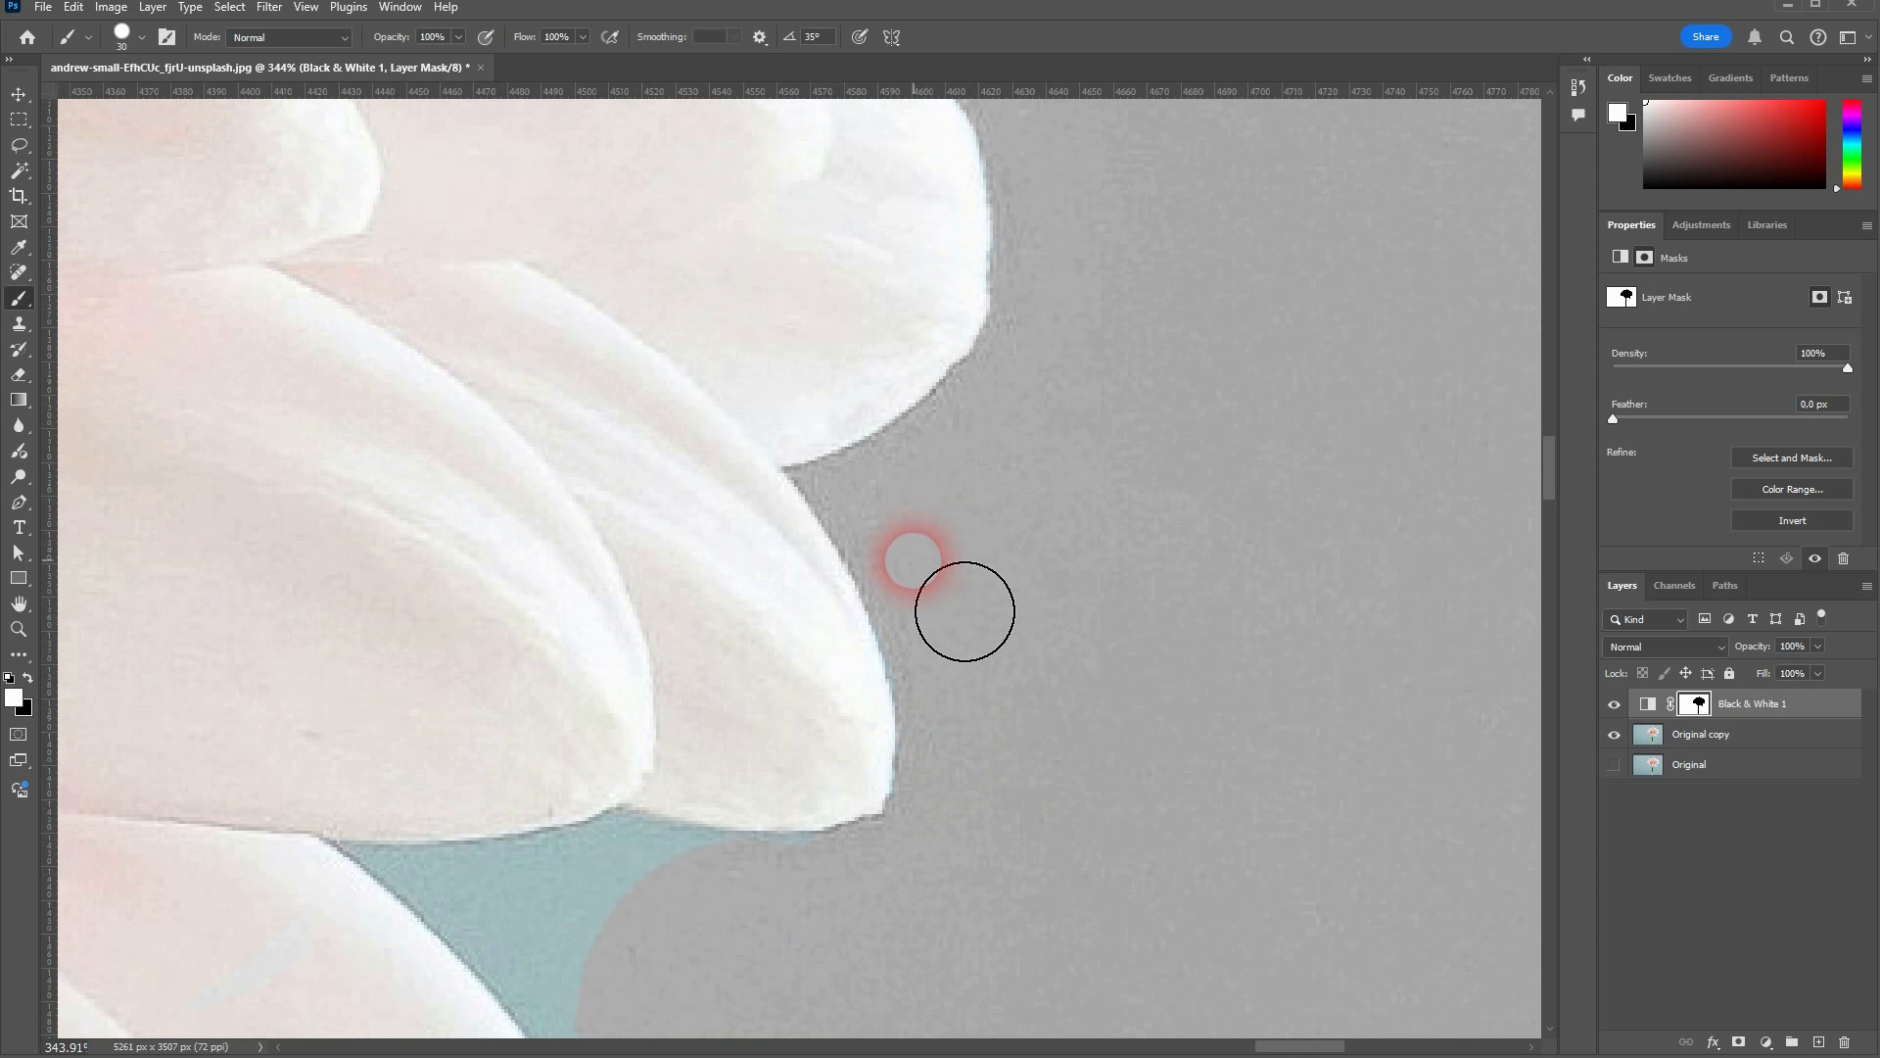
Paint white on the mask around the next petal's tip and through the blue gap beneath the overlapping pair of petals
mouse_move(968, 659)
mouse_down()
mouse_move(999, 819)
mouse_move(966, 895)
mouse_move(877, 922)
mouse_move(739, 924)
mouse_move(696, 898)
mouse_move(642, 961)
mouse_move(632, 1009)
mouse_move(672, 902)
mouse_move(512, 931)
mouse_move(565, 1000)
mouse_move(651, 1028)
mouse_move(659, 931)
mouse_move(710, 999)
mouse_move(676, 1008)
mouse_move(592, 885)
mouse_move(451, 774)
mouse_move(453, 718)
mouse_move(512, 692)
mouse_move(385, 702)
mouse_move(274, 865)
mouse_move(349, 861)
mouse_move(356, 802)
mouse_move(408, 873)
mouse_move(500, 844)
mouse_move(520, 684)
mouse_move(485, 698)
mouse_move(300, 632)
mouse_up()
key(x)
key(x)
scroll(632, 756, down, 4)
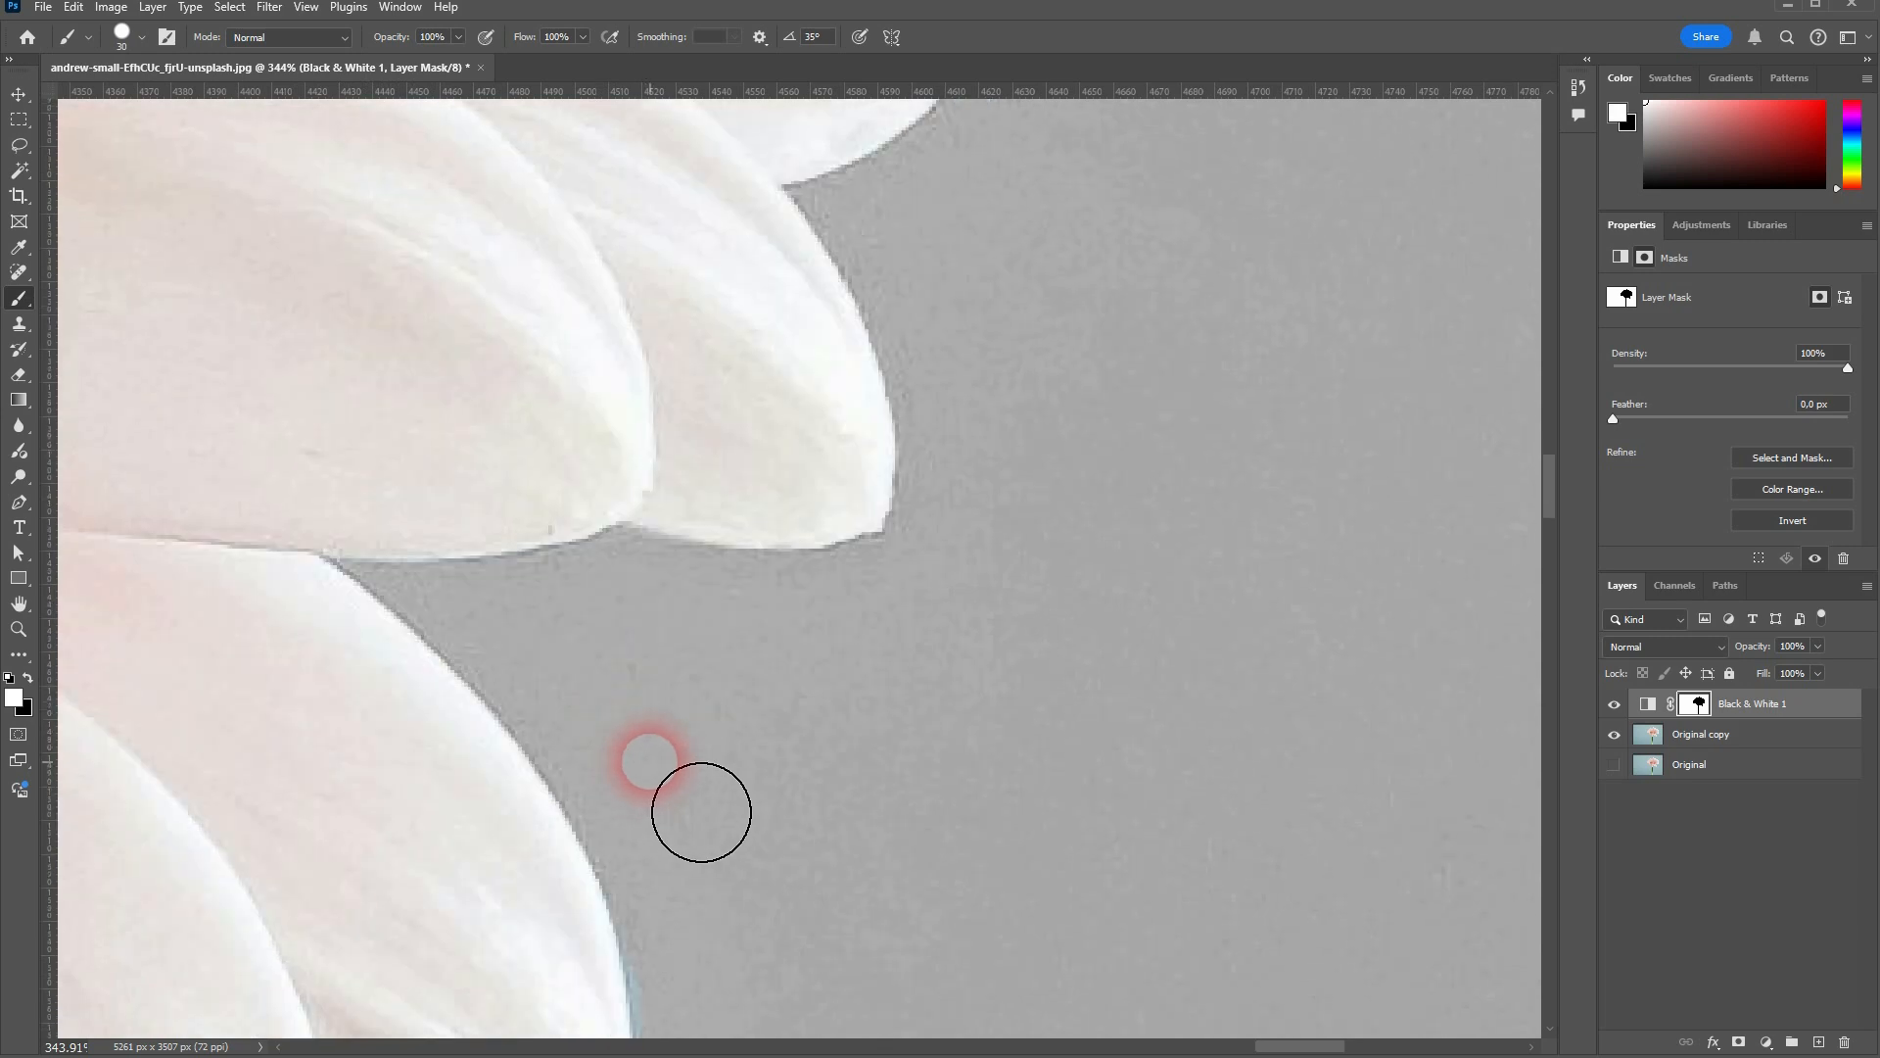
Paint white on the mask along the outer edge and tip of the lower-right petal to remove its blue fringe
scroll(722, 813, down, 3)
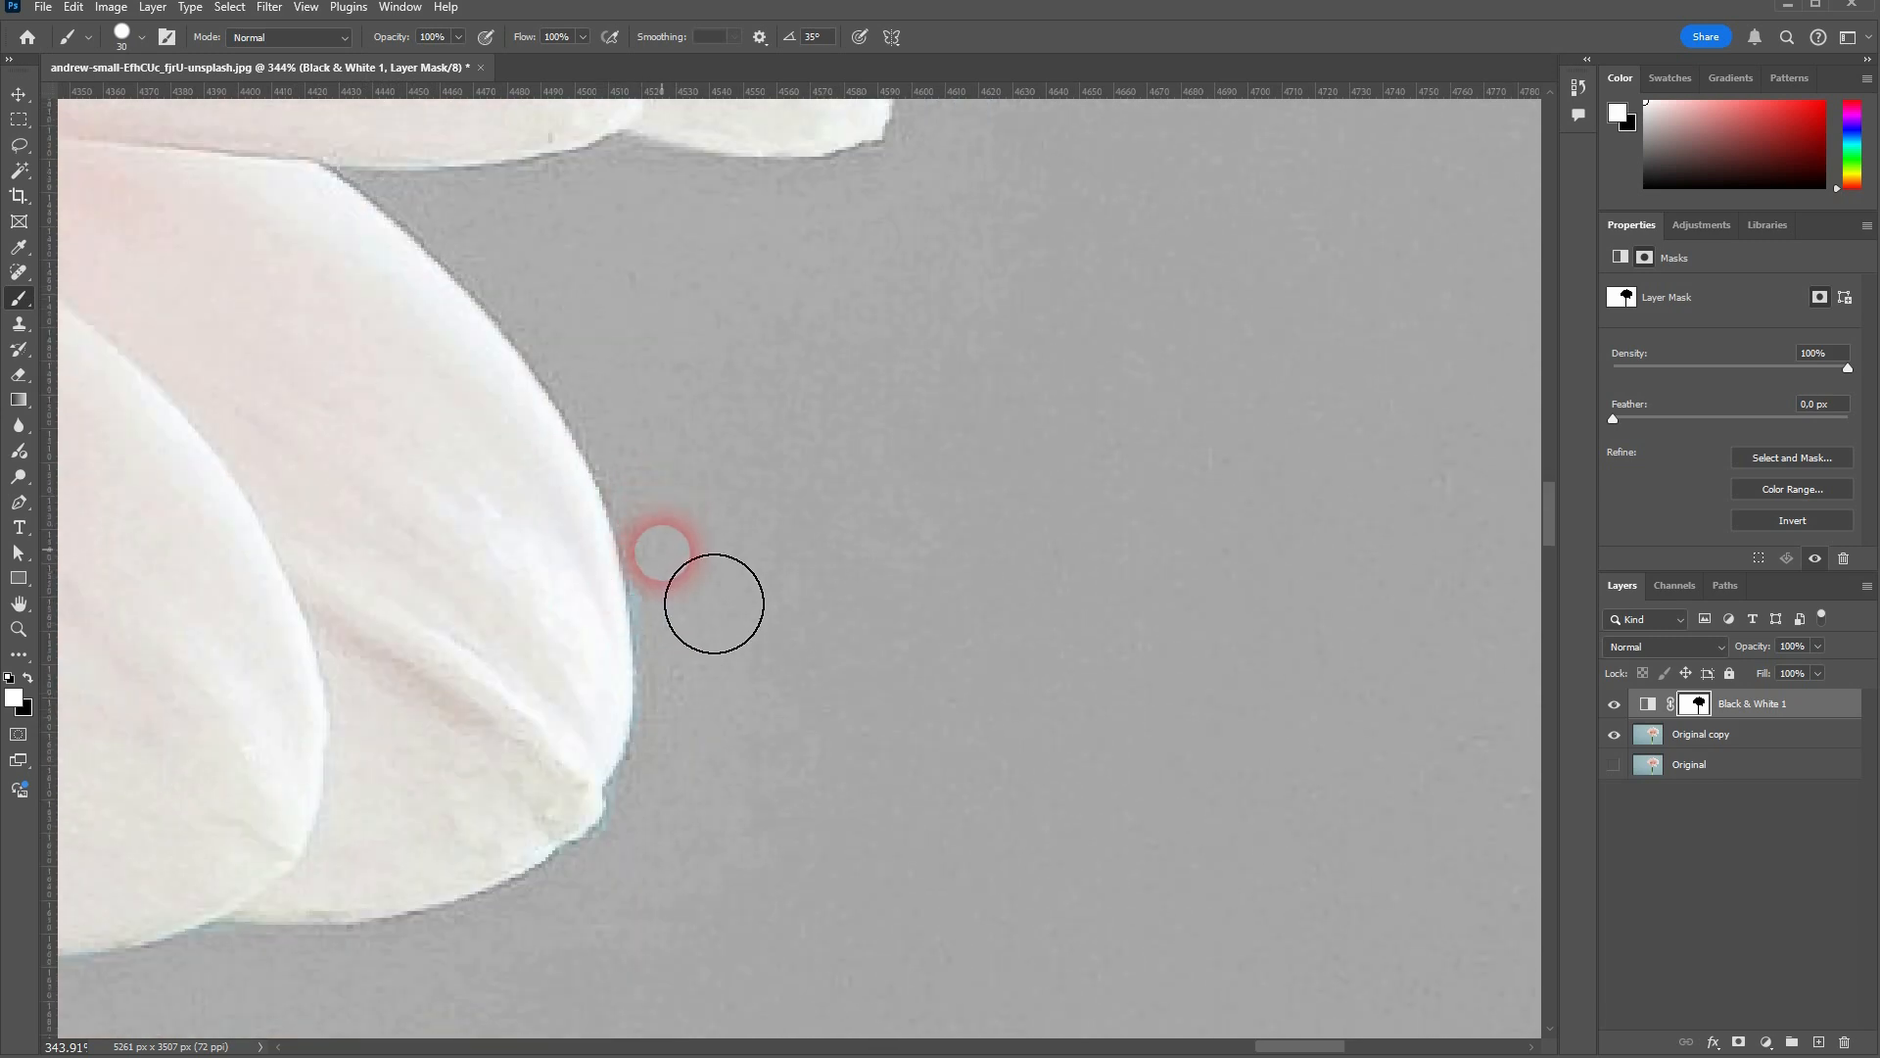
mouse_move(725, 657)
mouse_down()
mouse_move(722, 802)
mouse_move(673, 906)
mouse_up()
scroll(637, 941, down, 3)
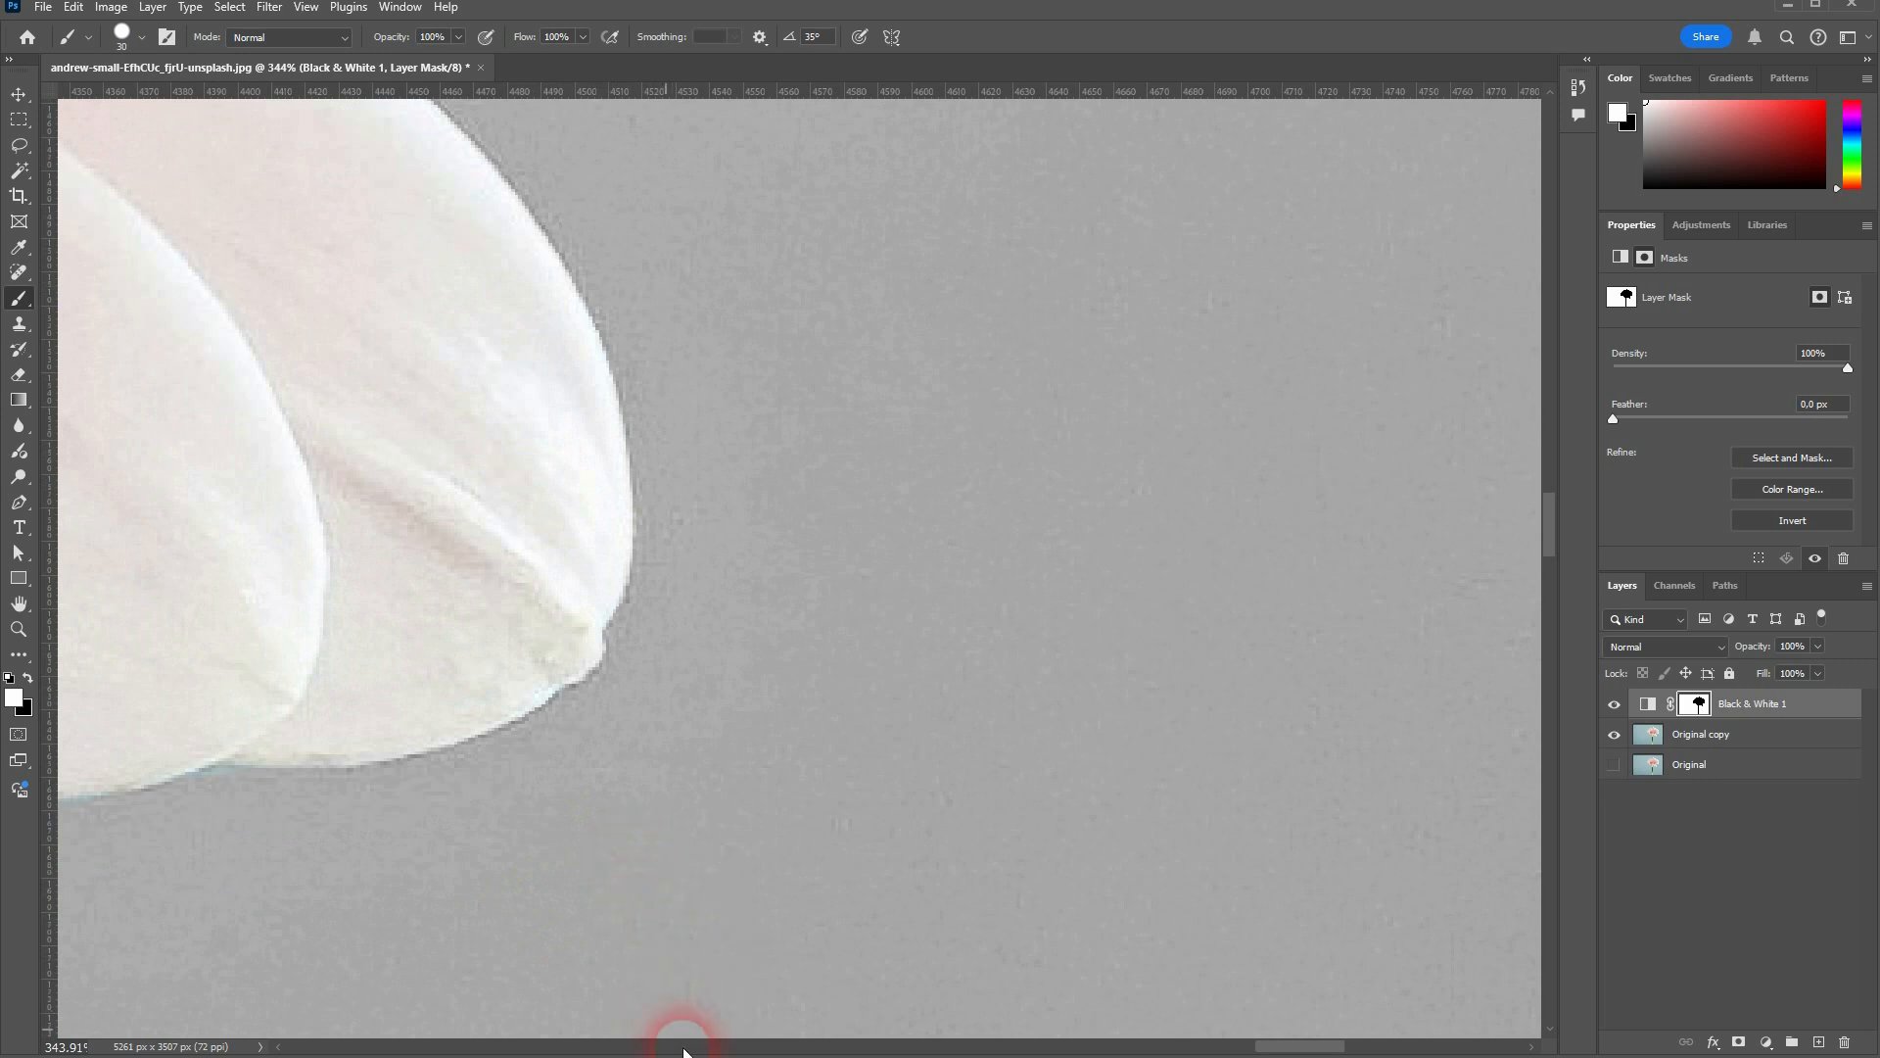
Paint white on the mask along the lower-right petals' underside and into the blue wedge toward the flower's centre
drag(526, 821, 1260, 714)
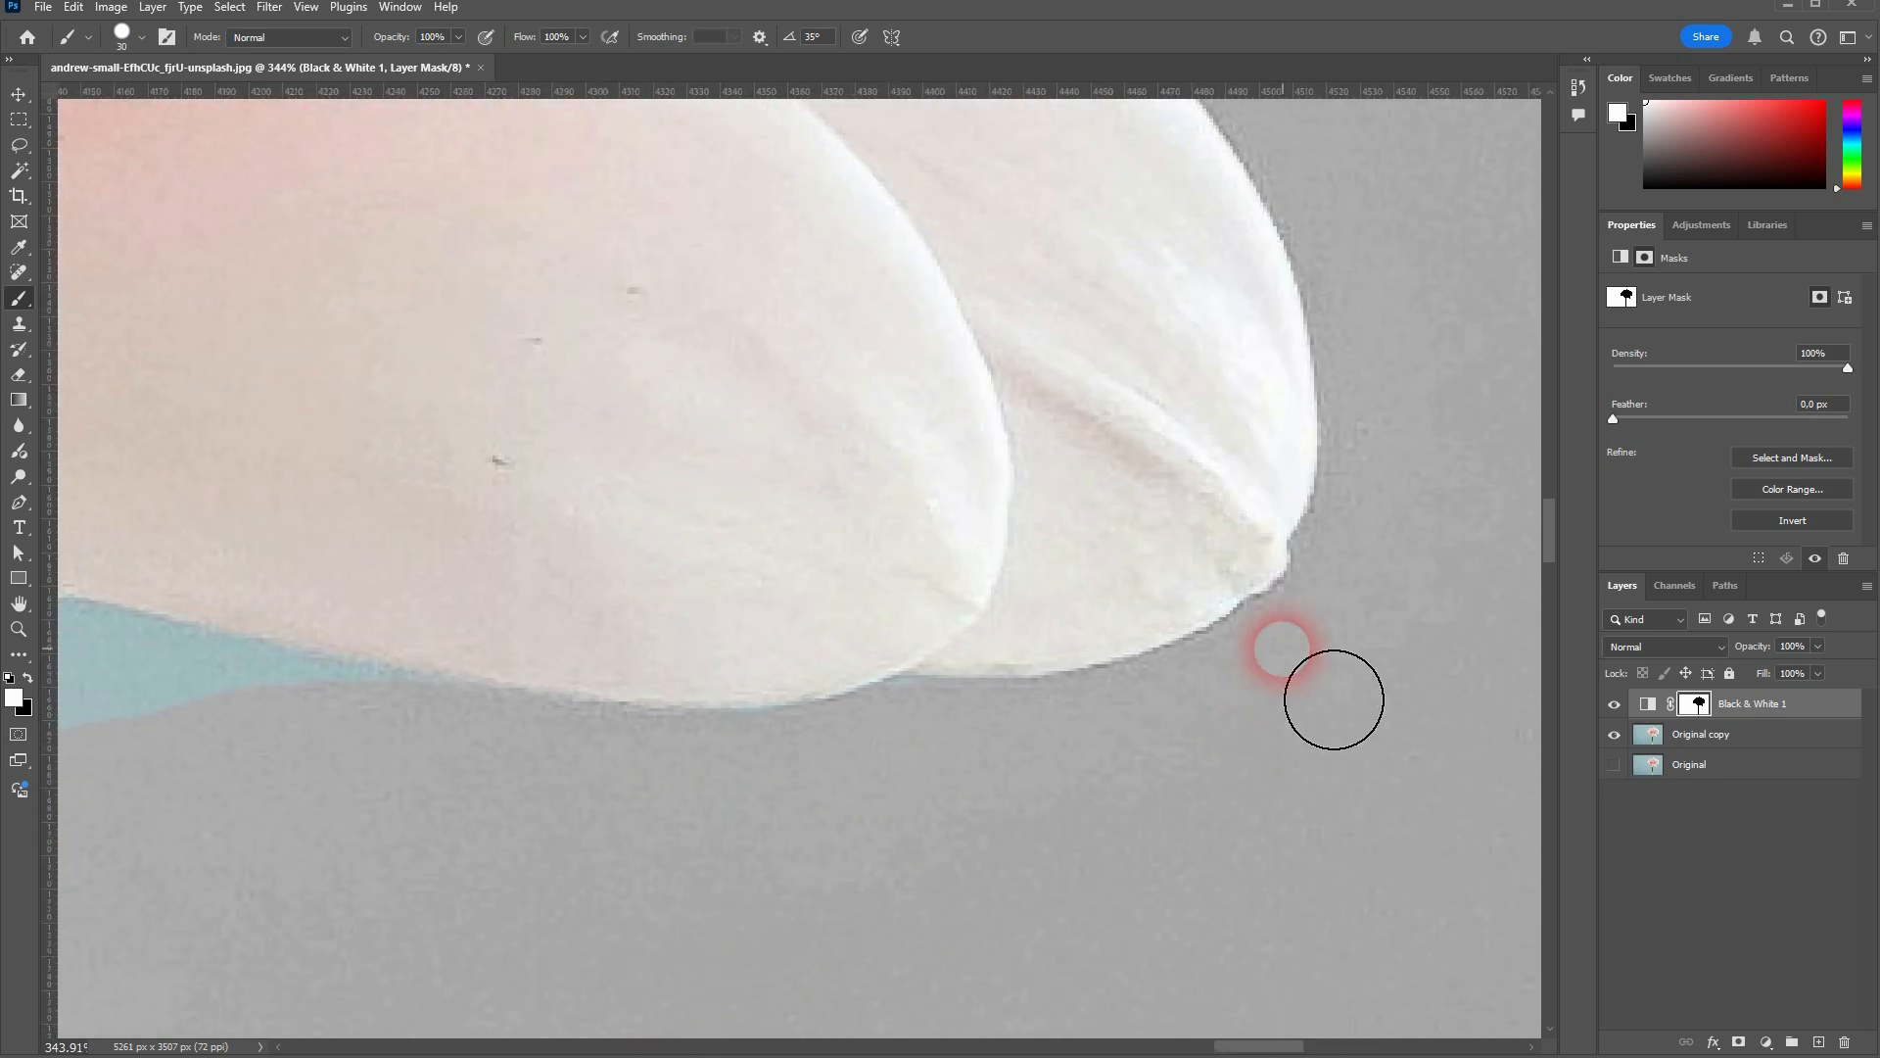
mouse_move(1025, 736)
mouse_down()
mouse_move(914, 711)
mouse_move(786, 743)
mouse_move(361, 784)
mouse_move(1213, 805)
mouse_move(1326, 790)
mouse_move(961, 714)
mouse_move(798, 658)
mouse_move(1084, 814)
mouse_move(861, 768)
mouse_move(896, 1001)
mouse_move(838, 846)
mouse_up()
mouse_move(766, 732)
mouse_down()
mouse_move(714, 650)
mouse_move(630, 579)
mouse_move(806, 642)
mouse_up()
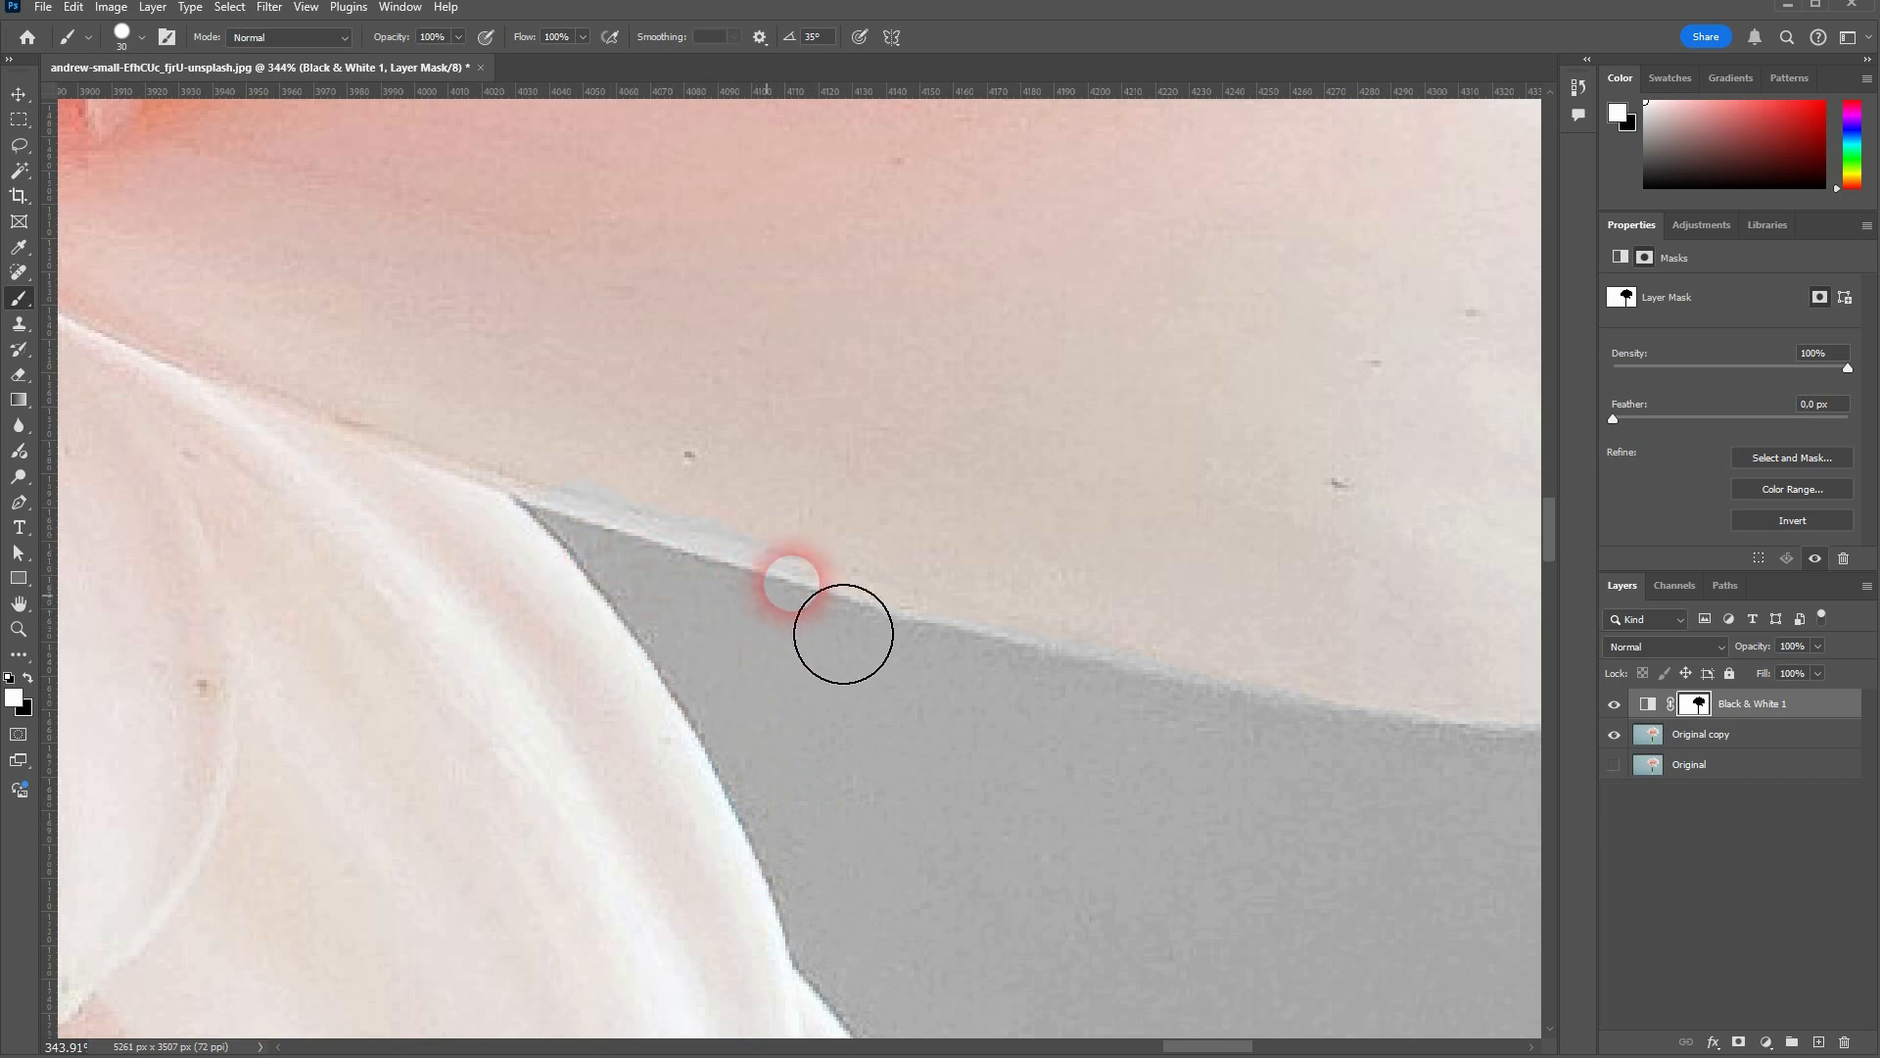
Paint black on the mask along the upper petal's lower edge above the grey wedge to restore its colour
mouse_move(892, 582)
mouse_down()
mouse_move(684, 520)
mouse_move(512, 497)
mouse_up()
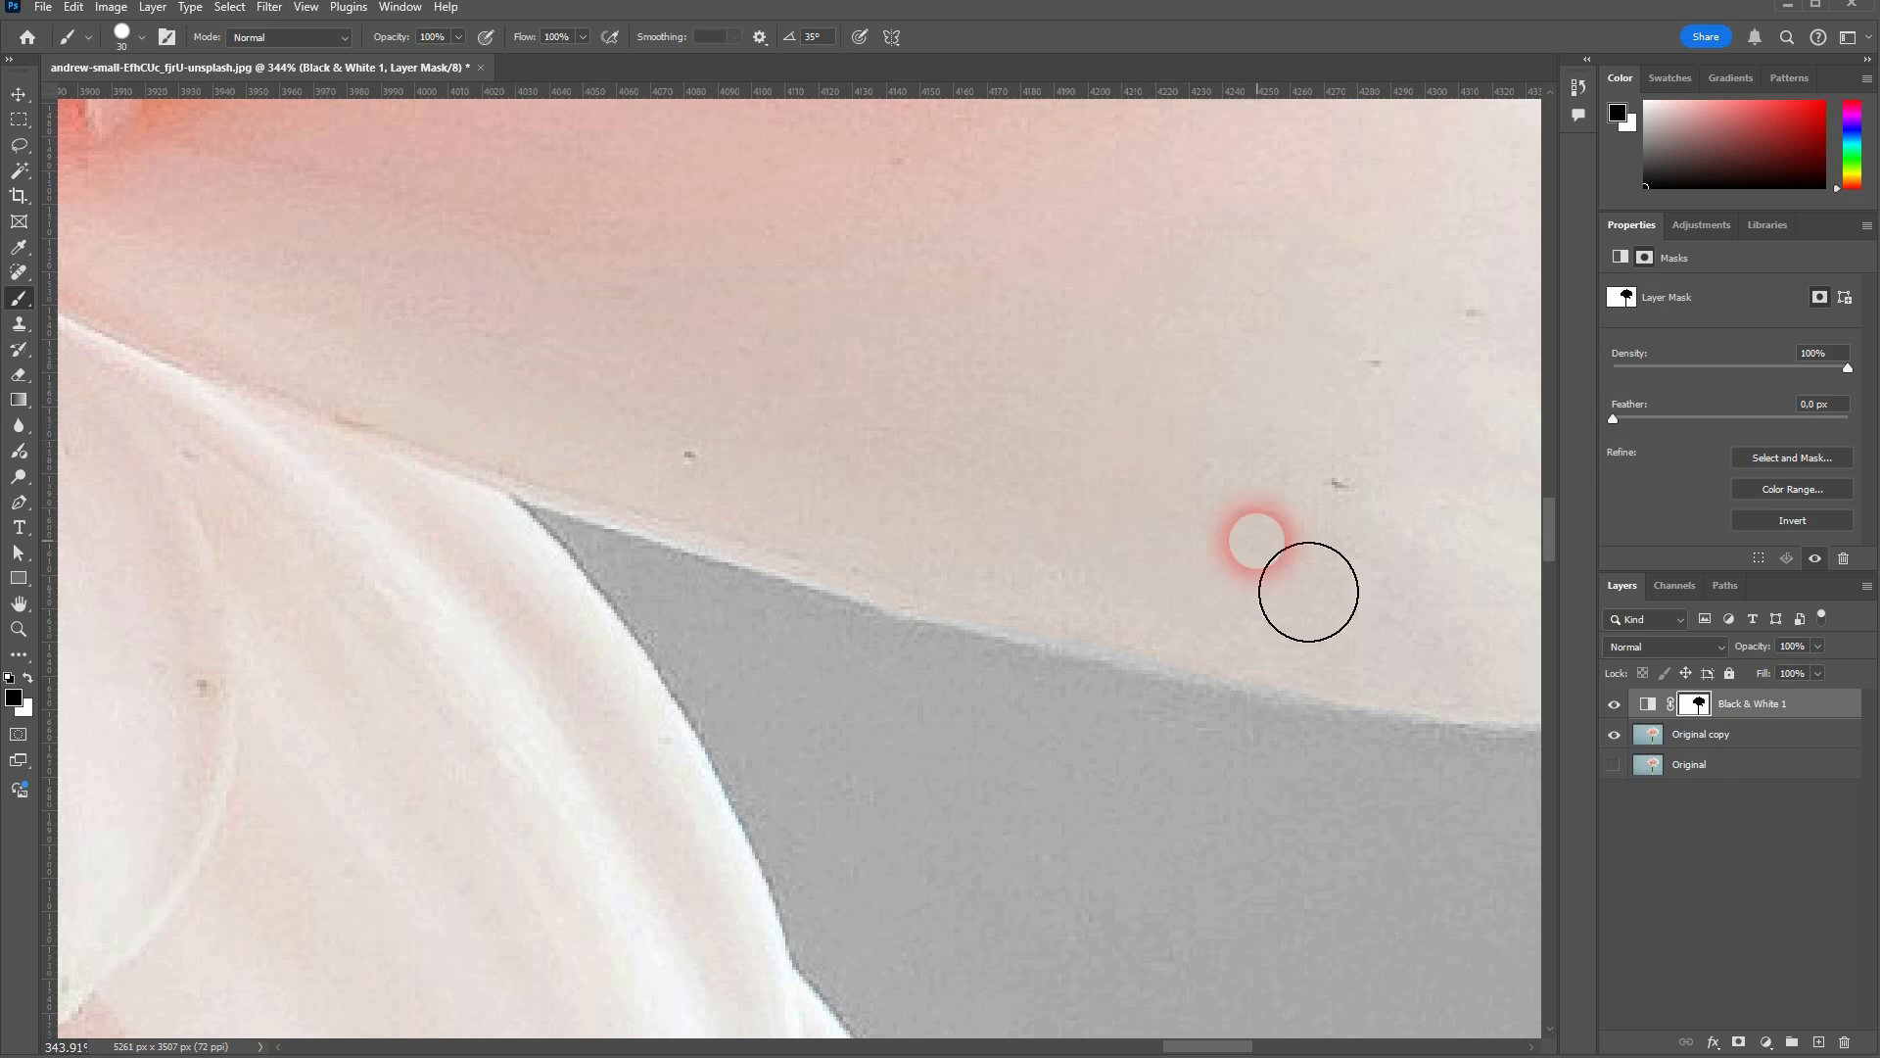
key(x)
scroll(980, 906, down, 5)
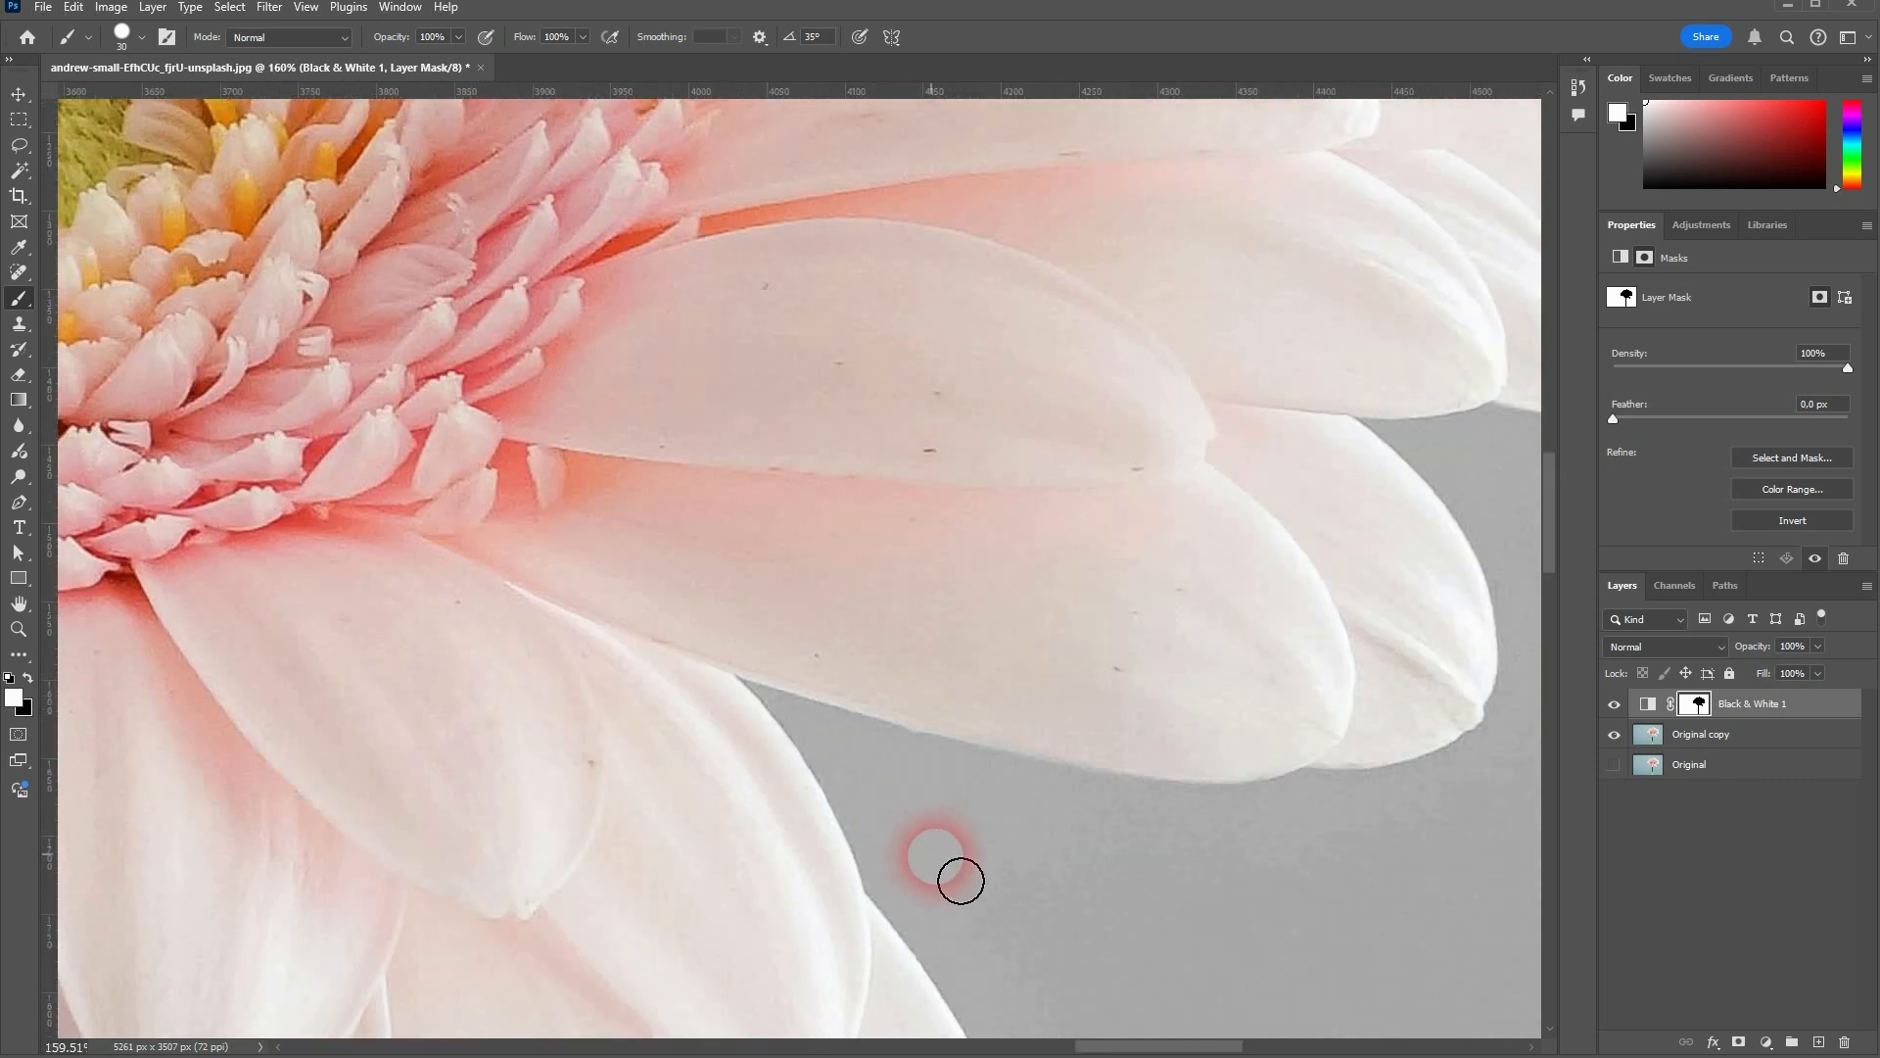
Paint white on the mask along the undersides of the lowest right-hand petals and up through the blue gap beside the notched petal
scroll(962, 878, up, 3)
scroll(1158, 819, up, 5)
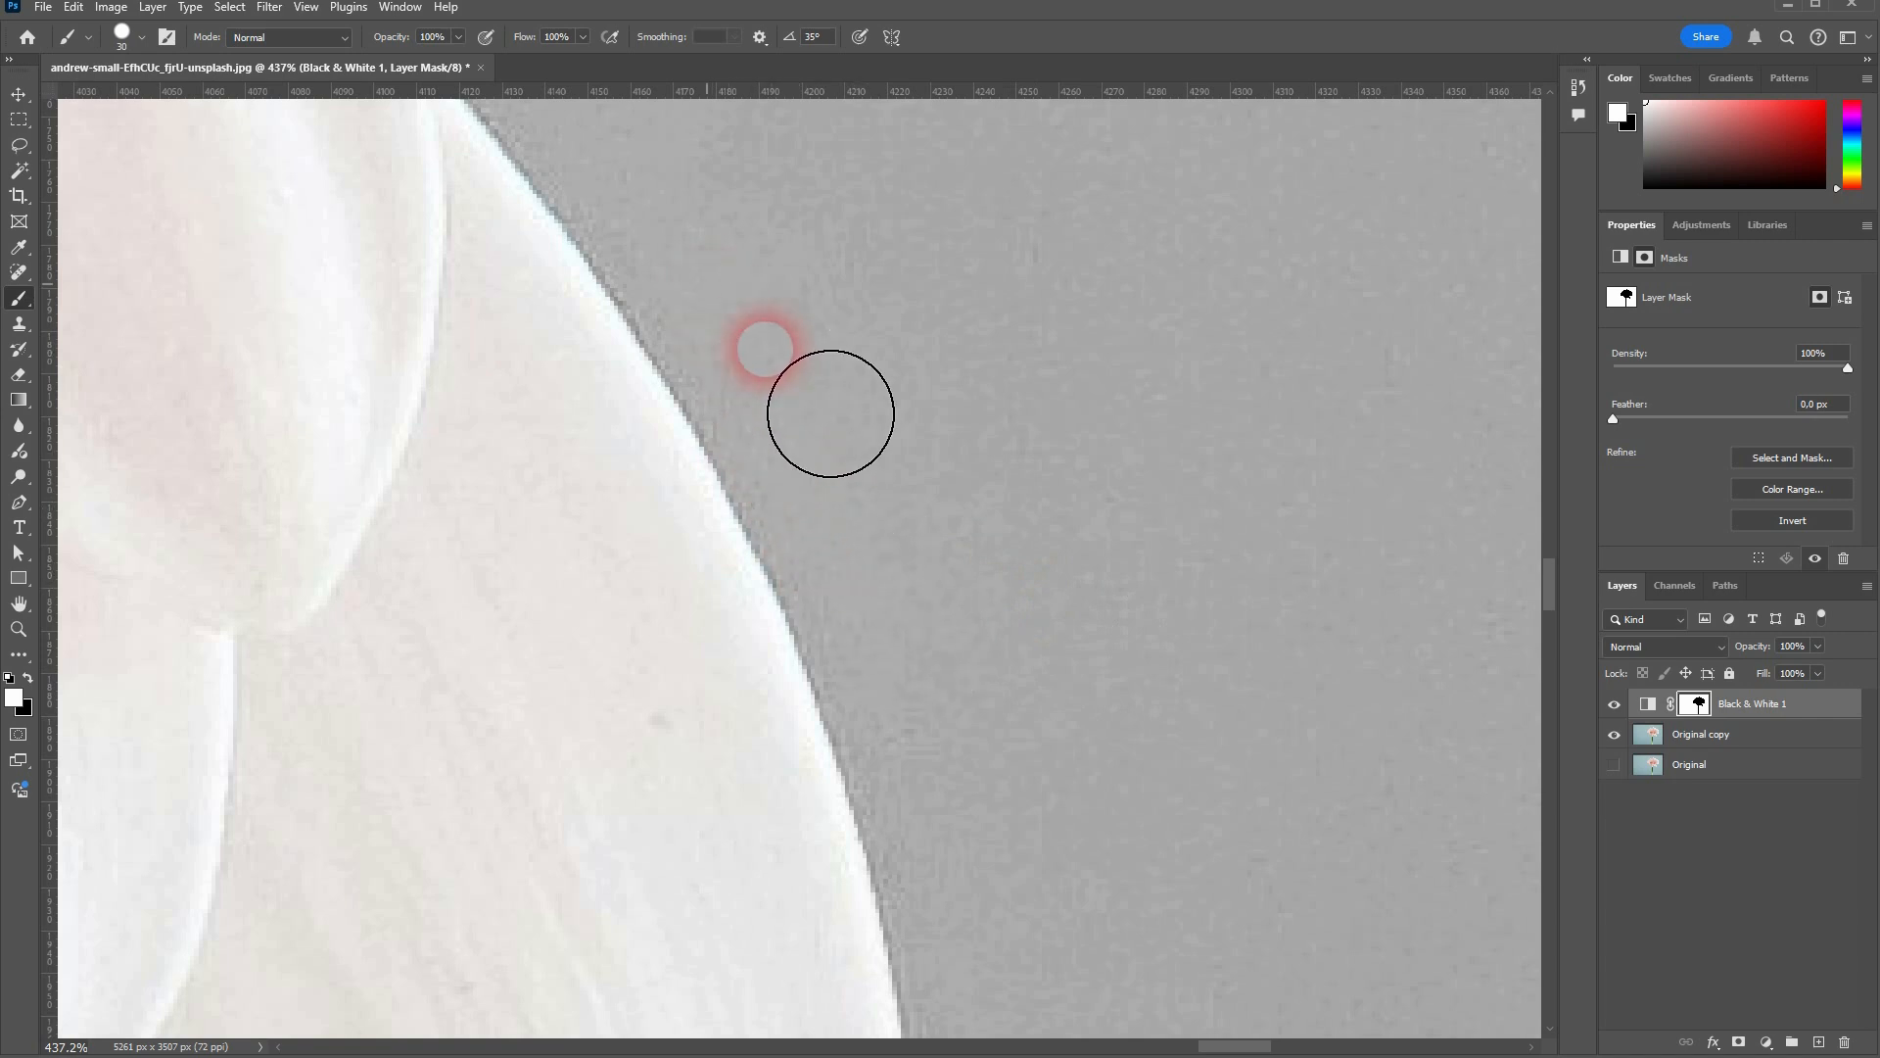
scroll(894, 564, down, 2)
scroll(894, 564, down, 5)
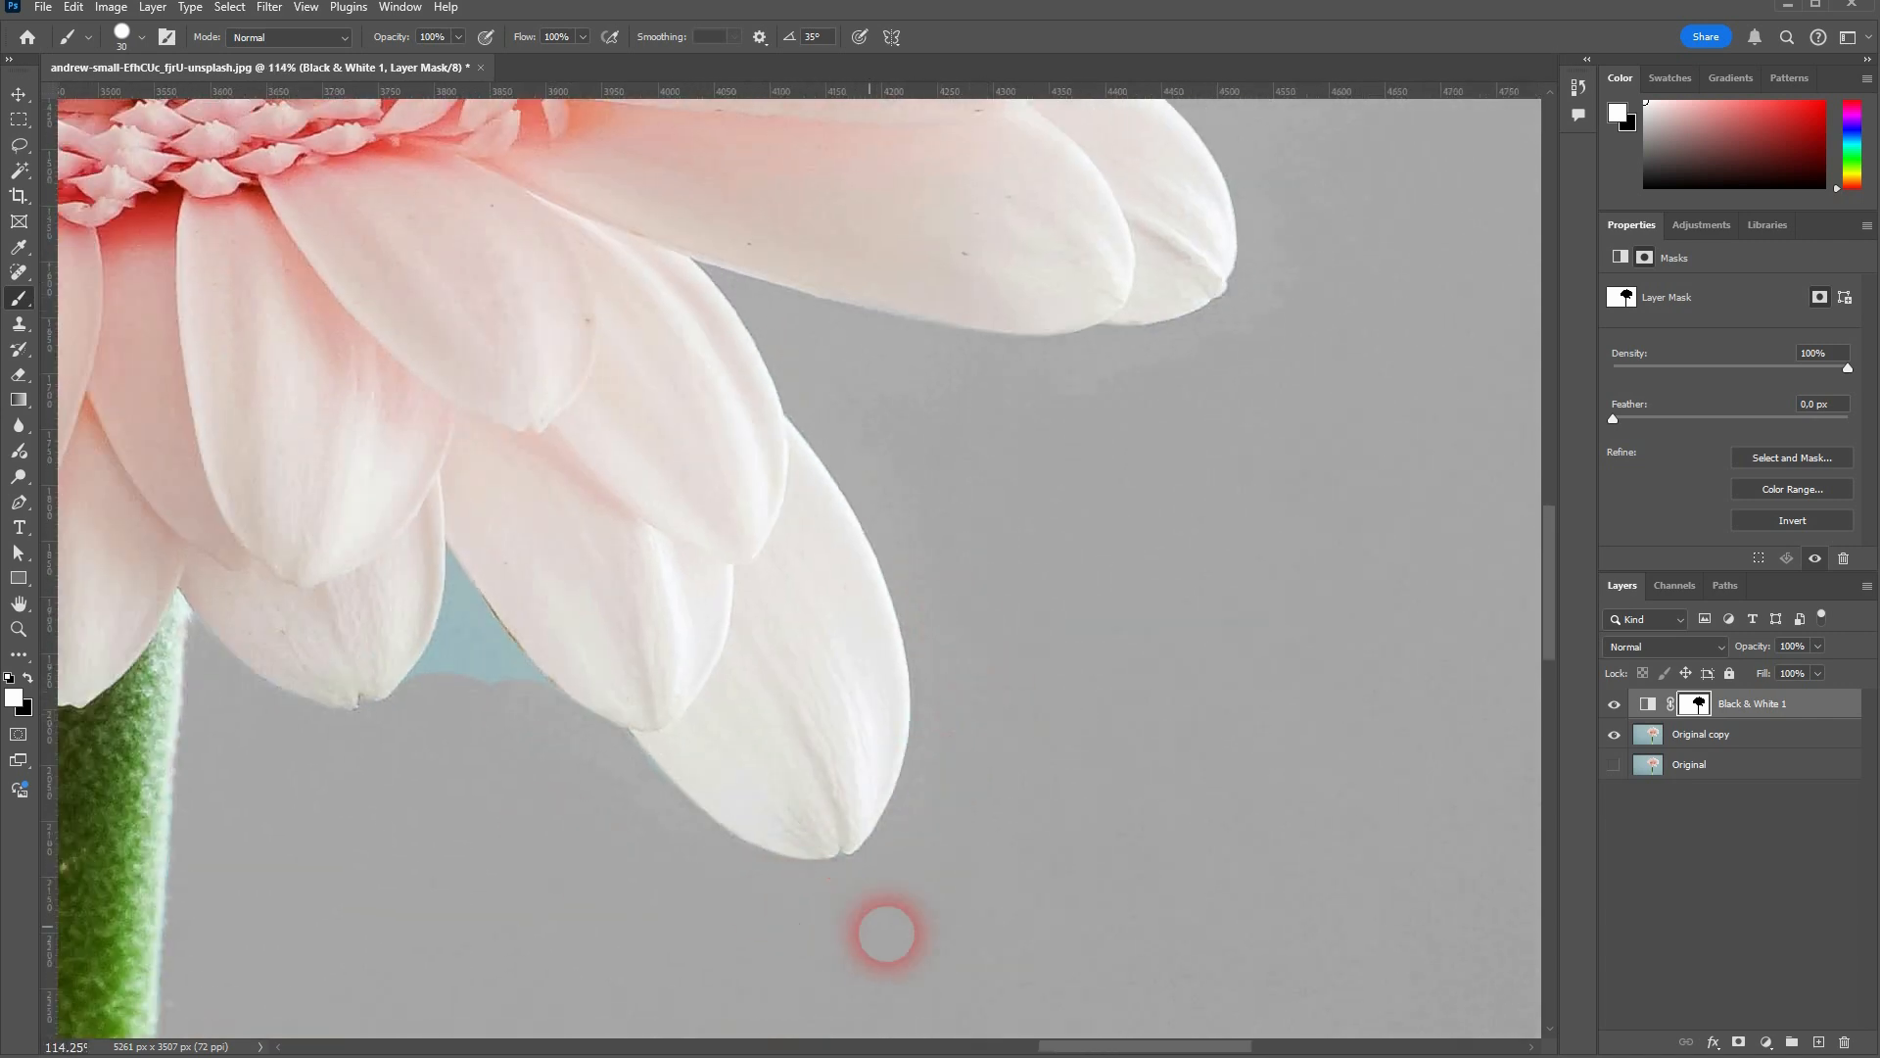
scroll(867, 893, up, 4)
scroll(866, 894, up, 4)
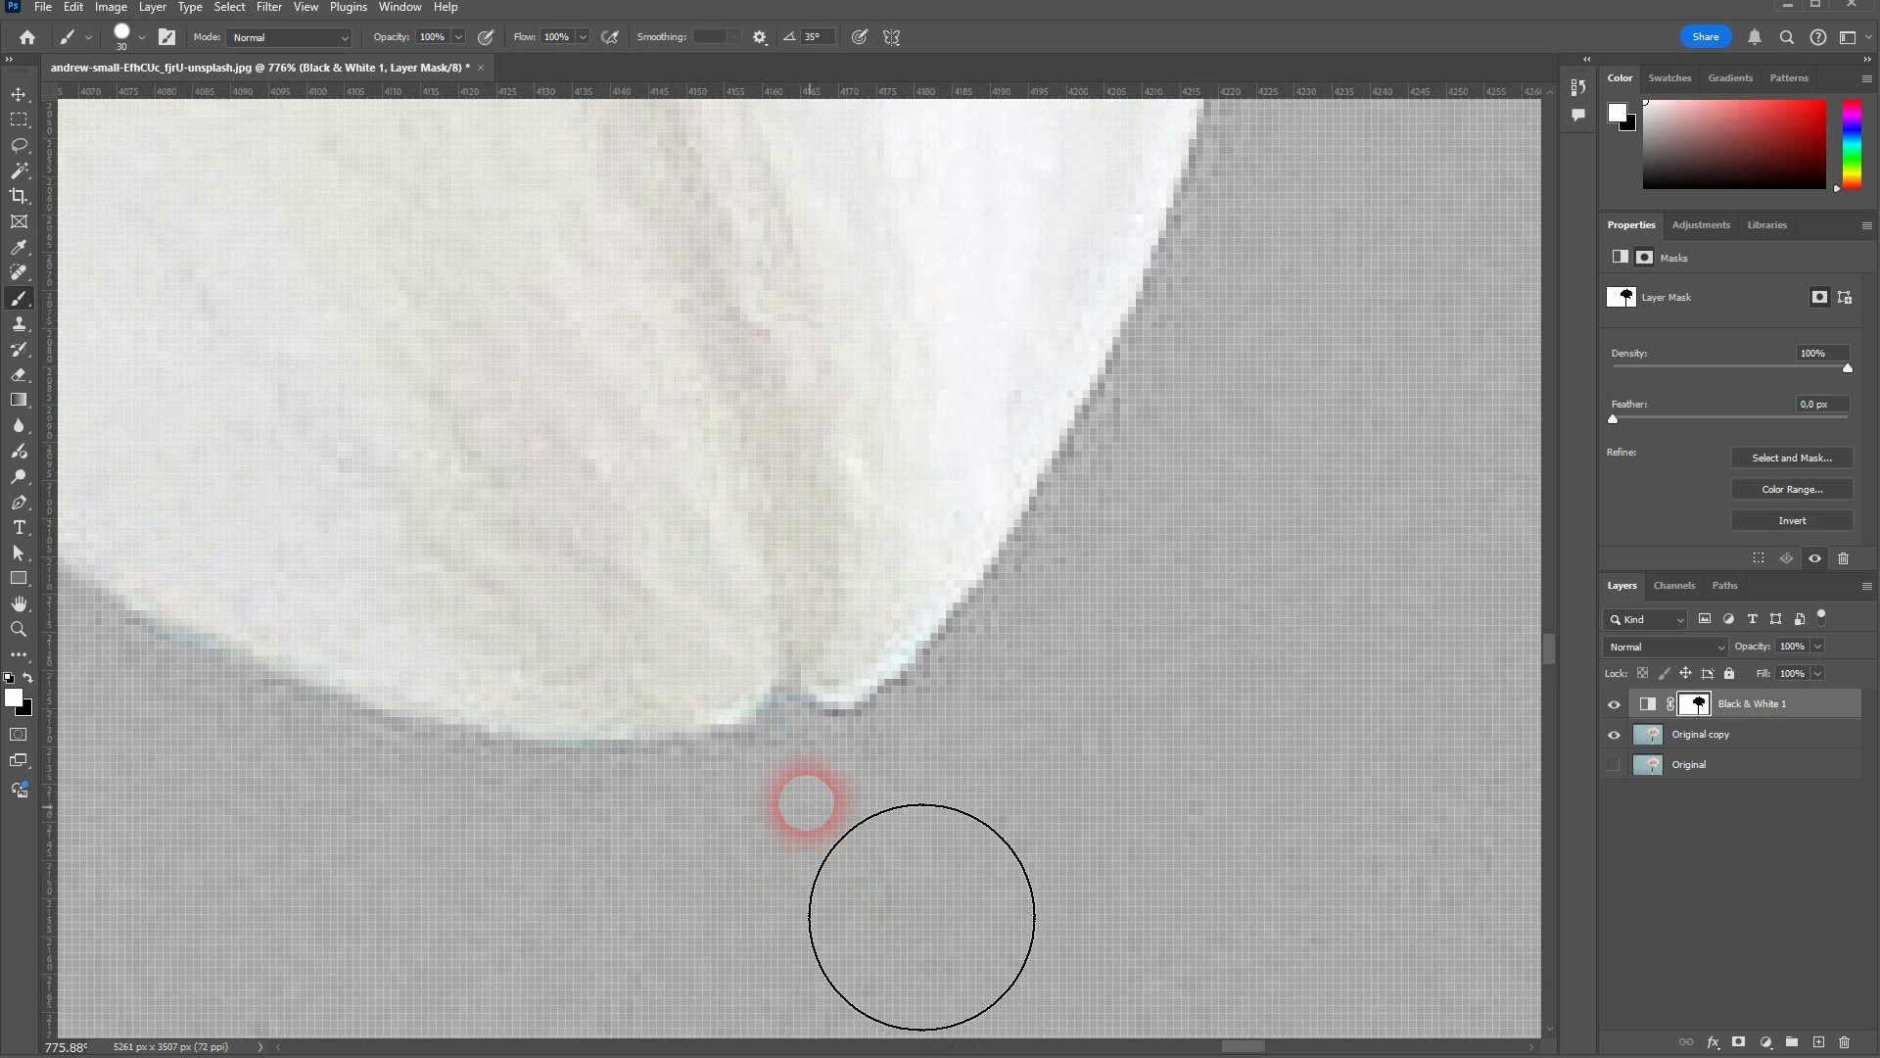
scroll(701, 748, down, 6)
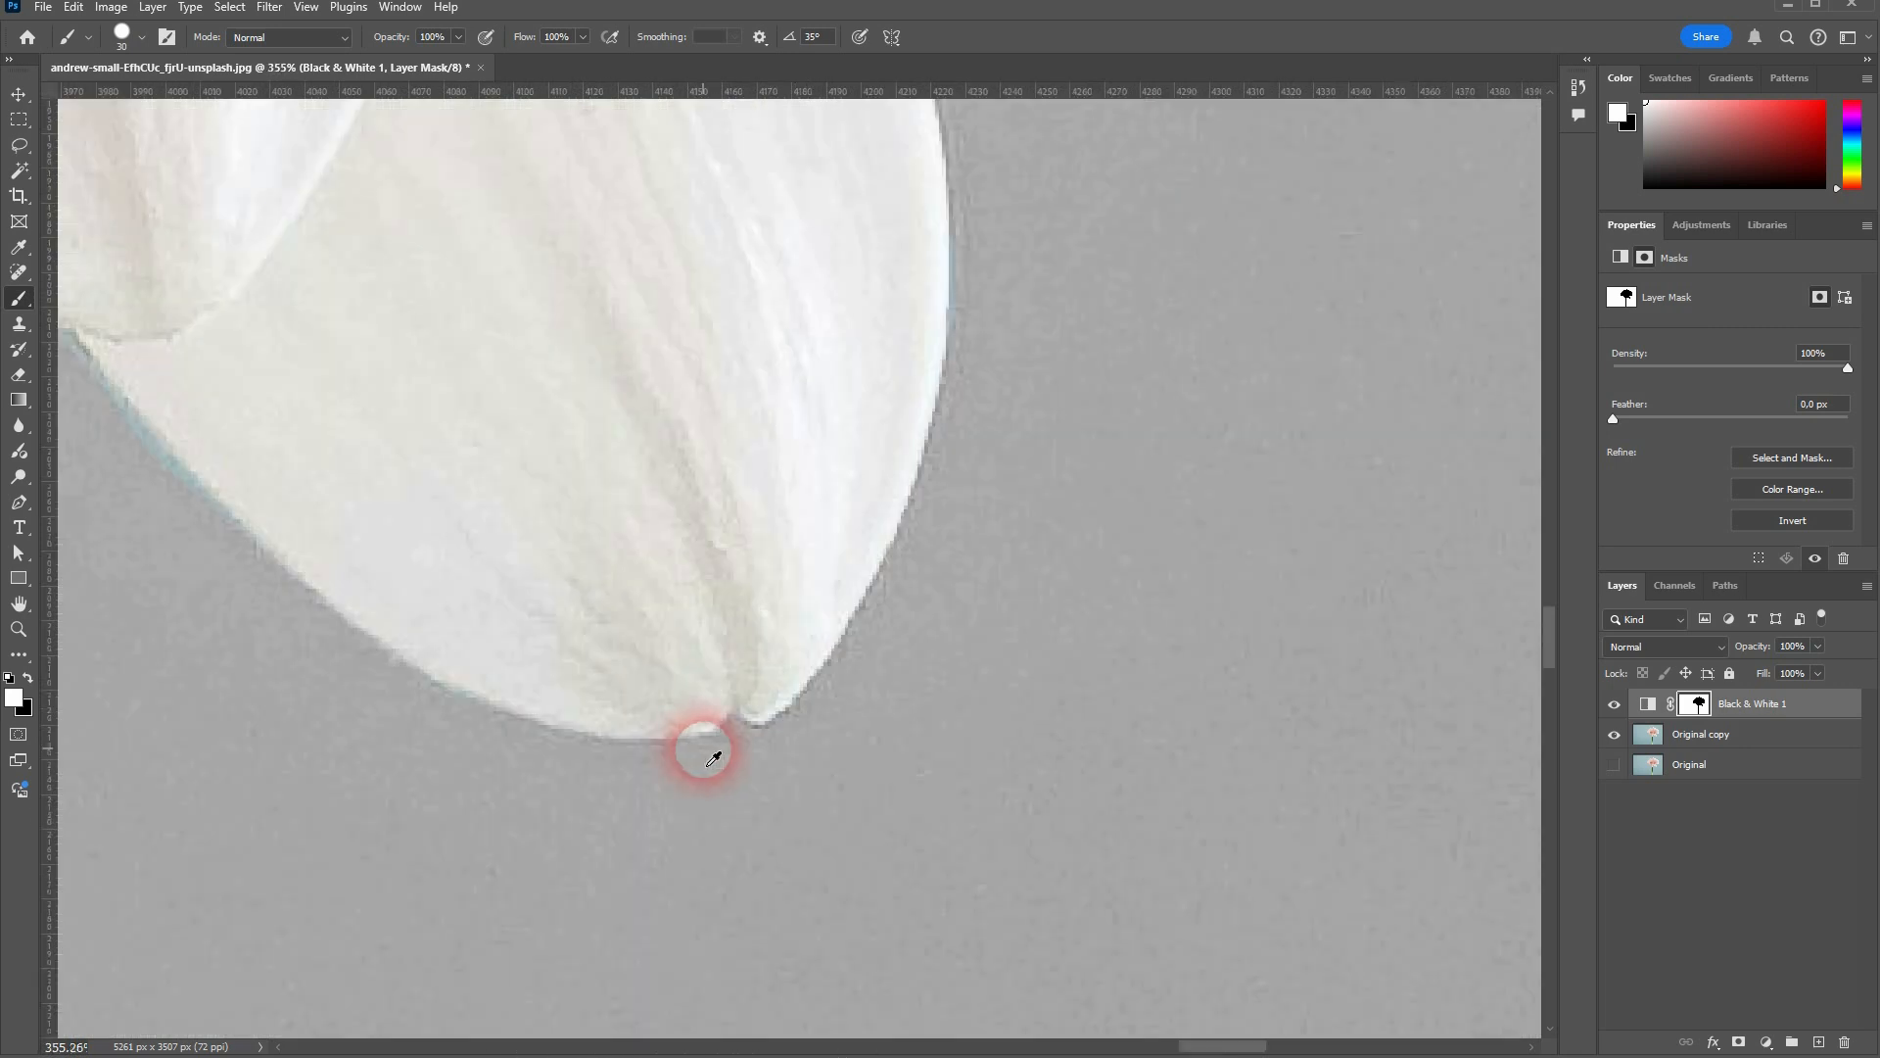
scroll(480, 679, up, 4)
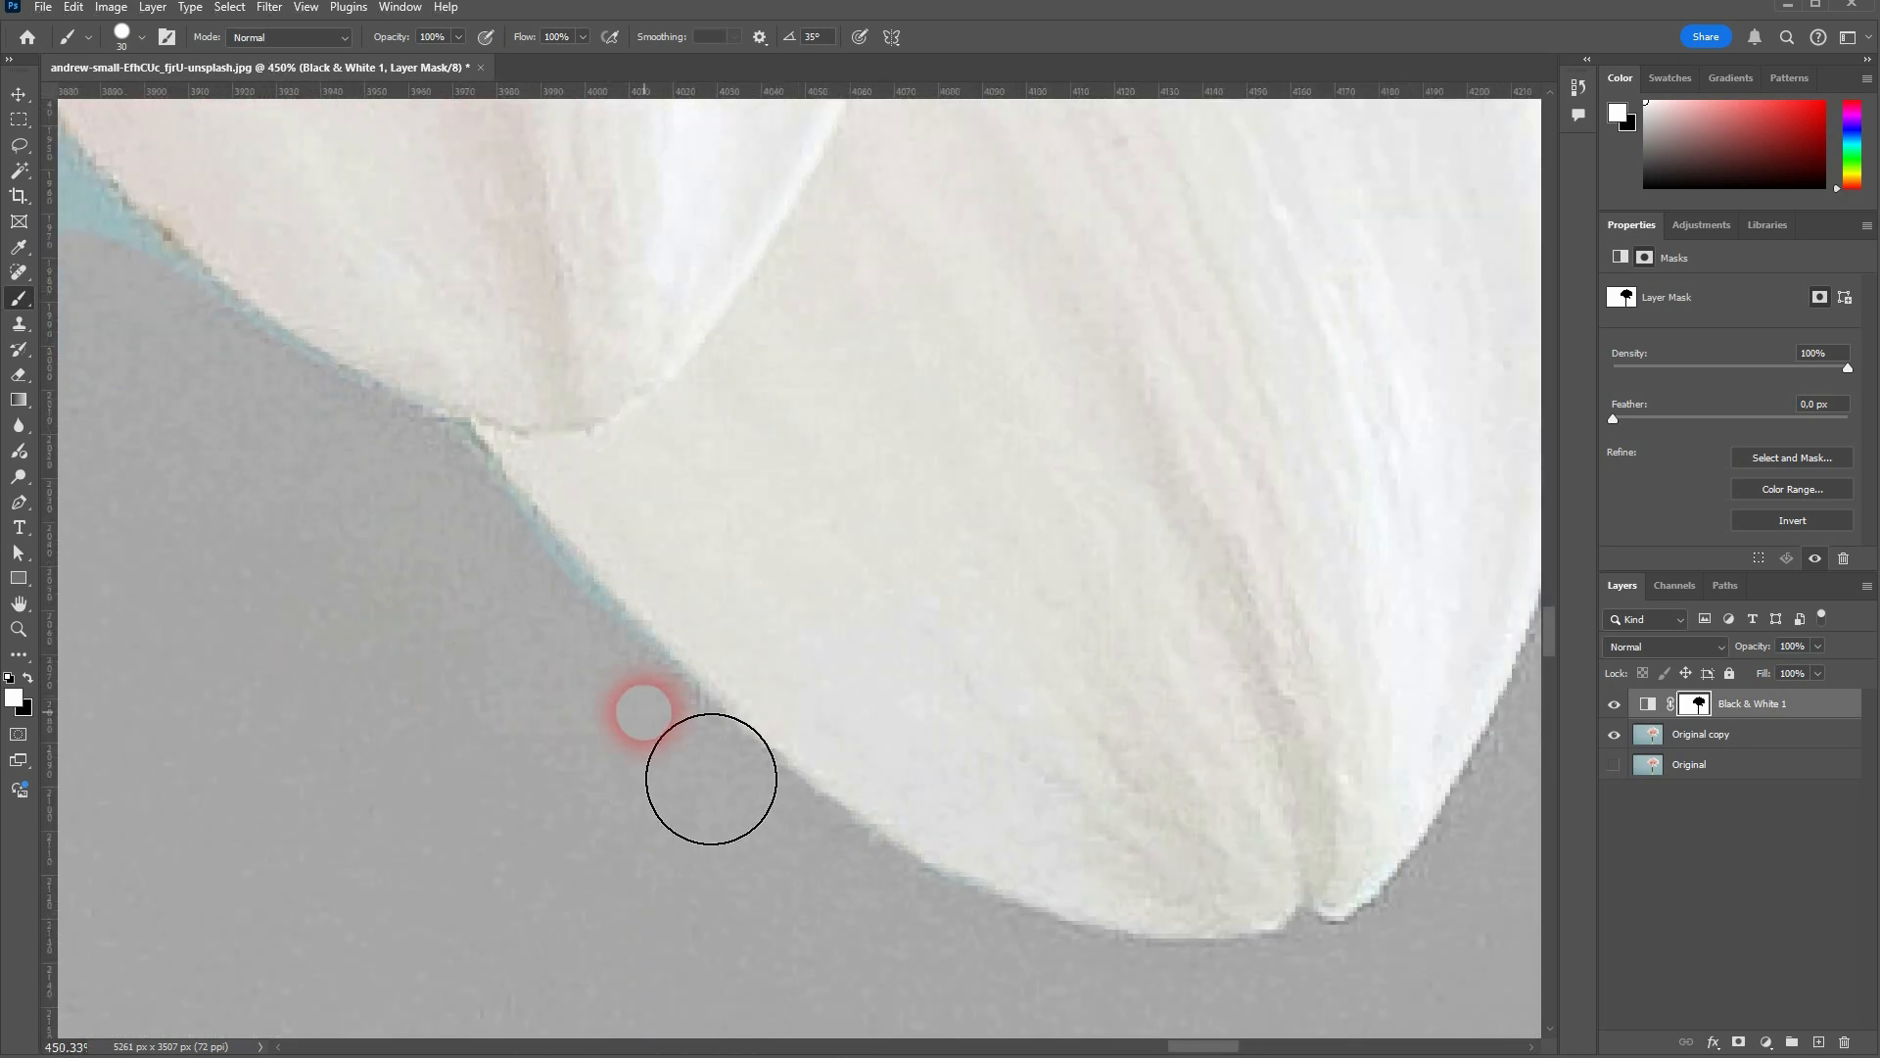
mouse_move(658, 731)
mouse_down()
mouse_move(517, 567)
mouse_move(351, 479)
mouse_move(602, 602)
mouse_move(1107, 971)
mouse_move(705, 642)
mouse_move(731, 782)
mouse_move(588, 495)
mouse_move(545, 650)
mouse_move(414, 803)
mouse_move(650, 630)
mouse_move(765, 691)
mouse_move(583, 419)
mouse_move(508, 659)
mouse_move(630, 509)
mouse_move(591, 439)
mouse_move(559, 281)
mouse_up()
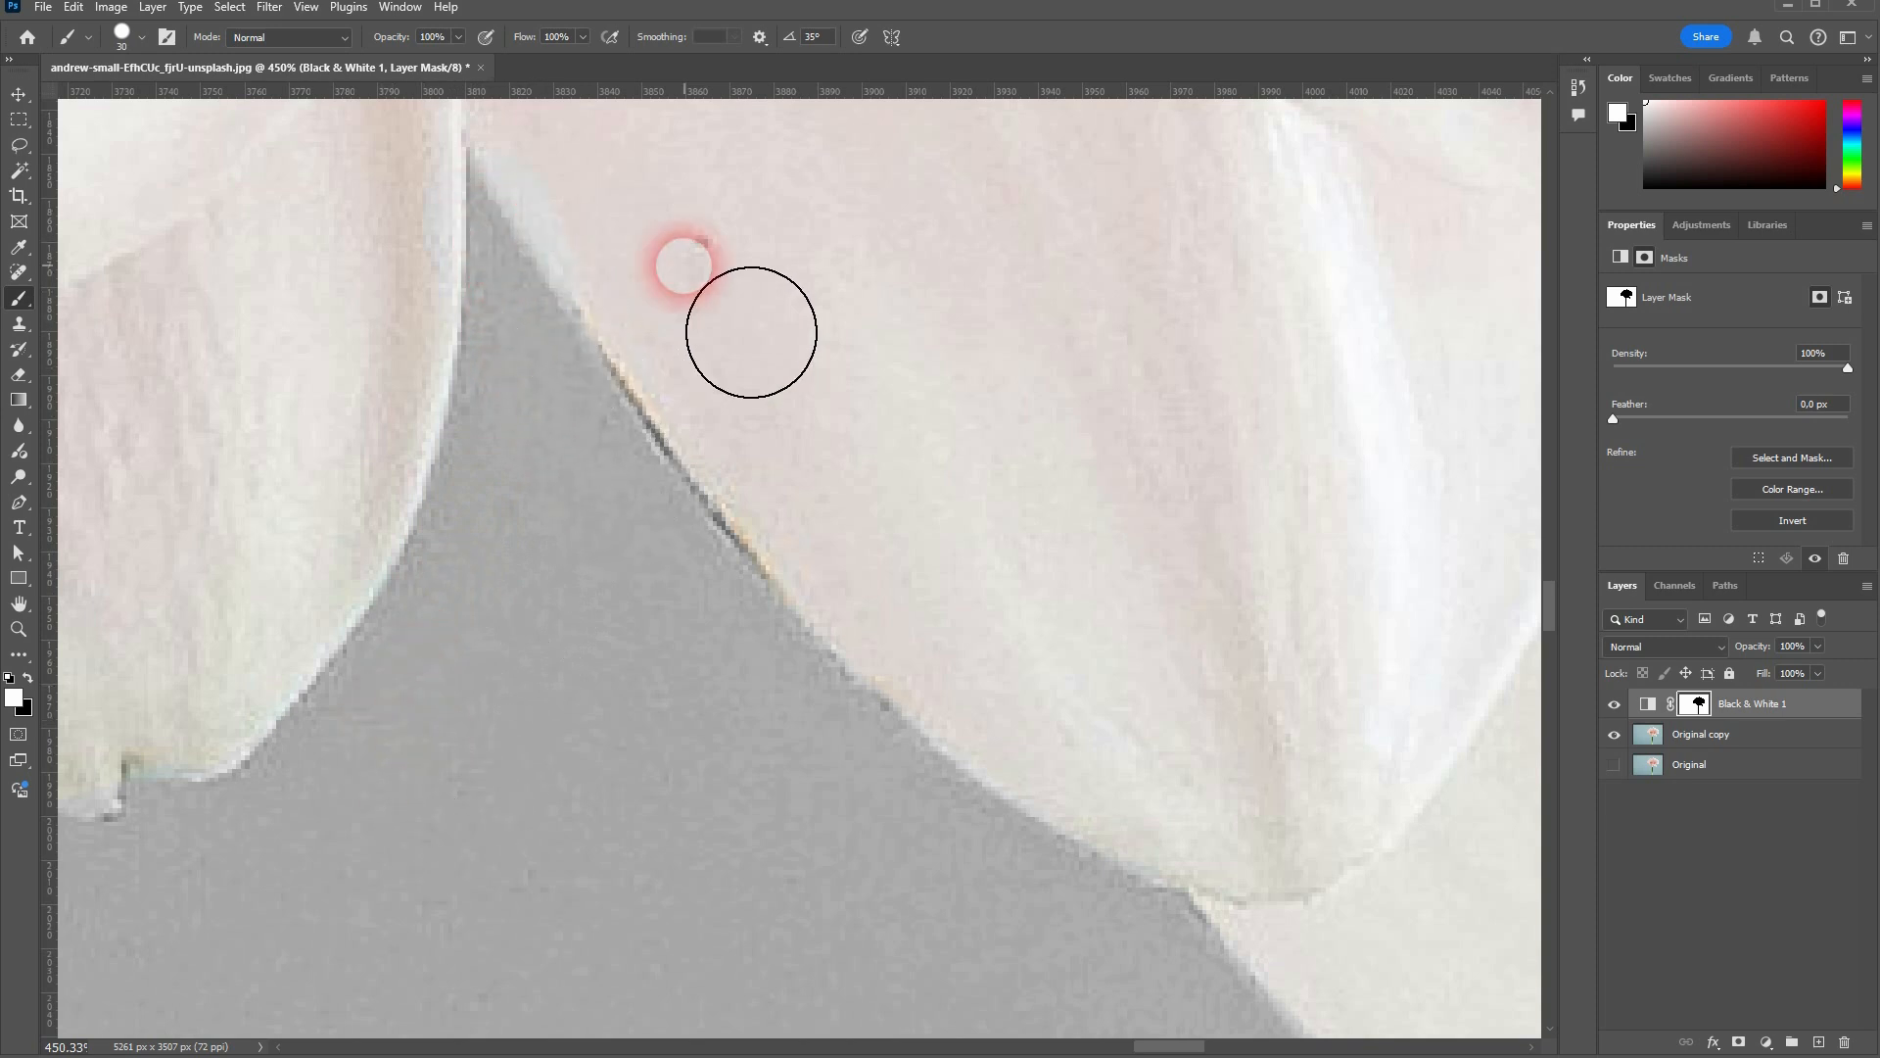
Paint black on the mask over the greyed petal edge at the peak of that gap to restore its colour
key(x)
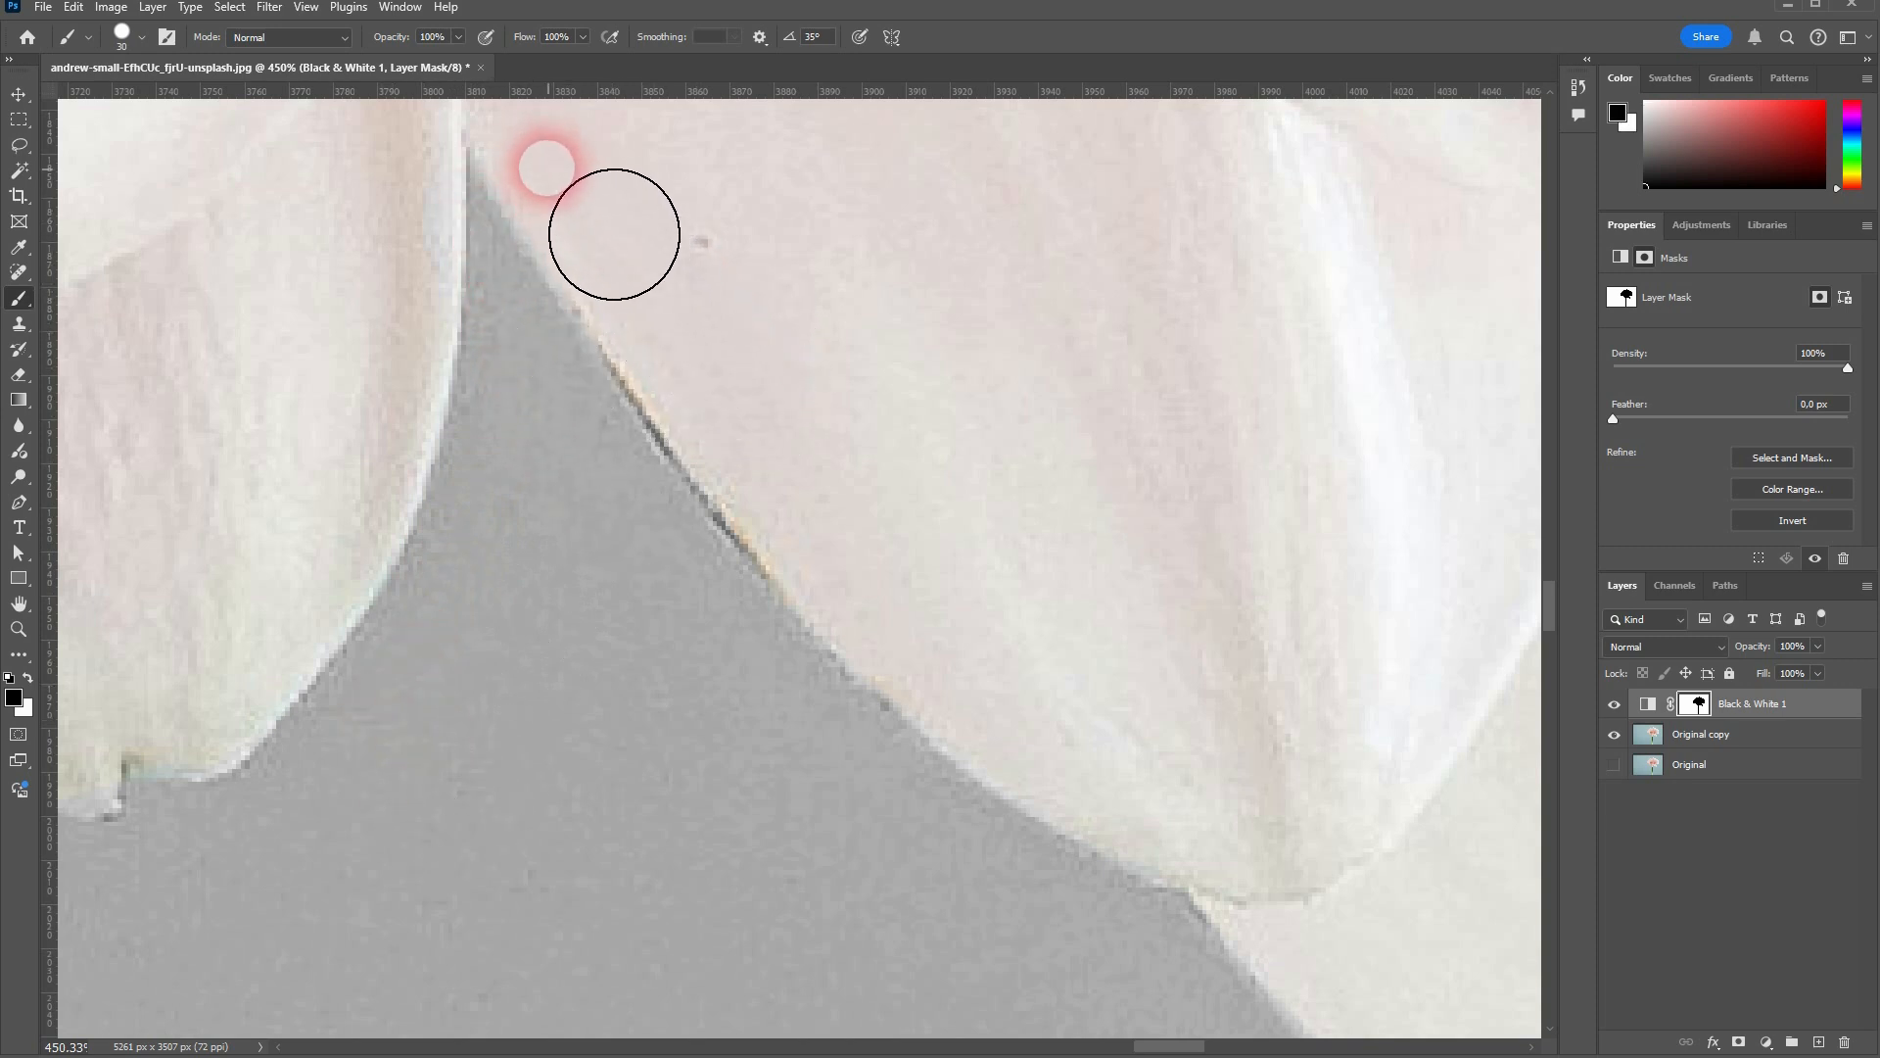
scroll(647, 368, up, 3)
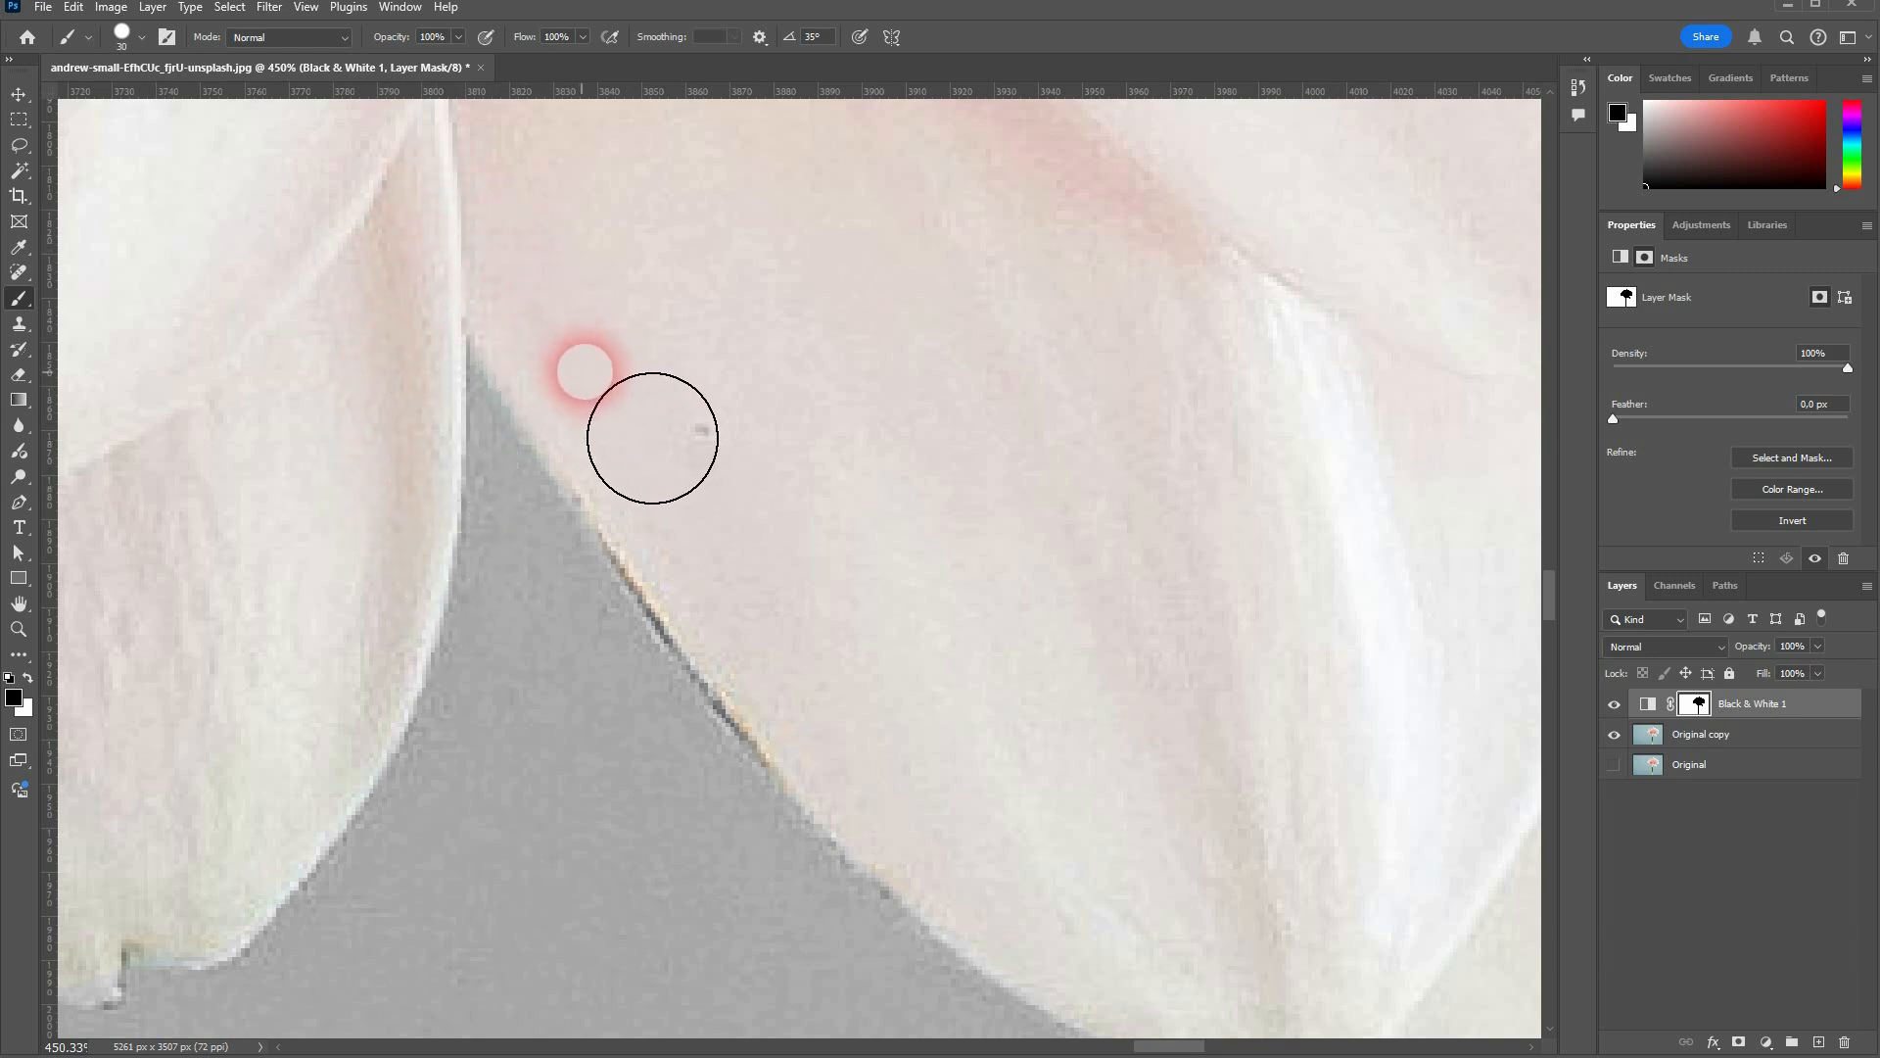
key(x)
Refine the mask around the notched petal's tip and underside, painting white over blue fringe and black over greyed petal edge
scroll(524, 907, down, 2)
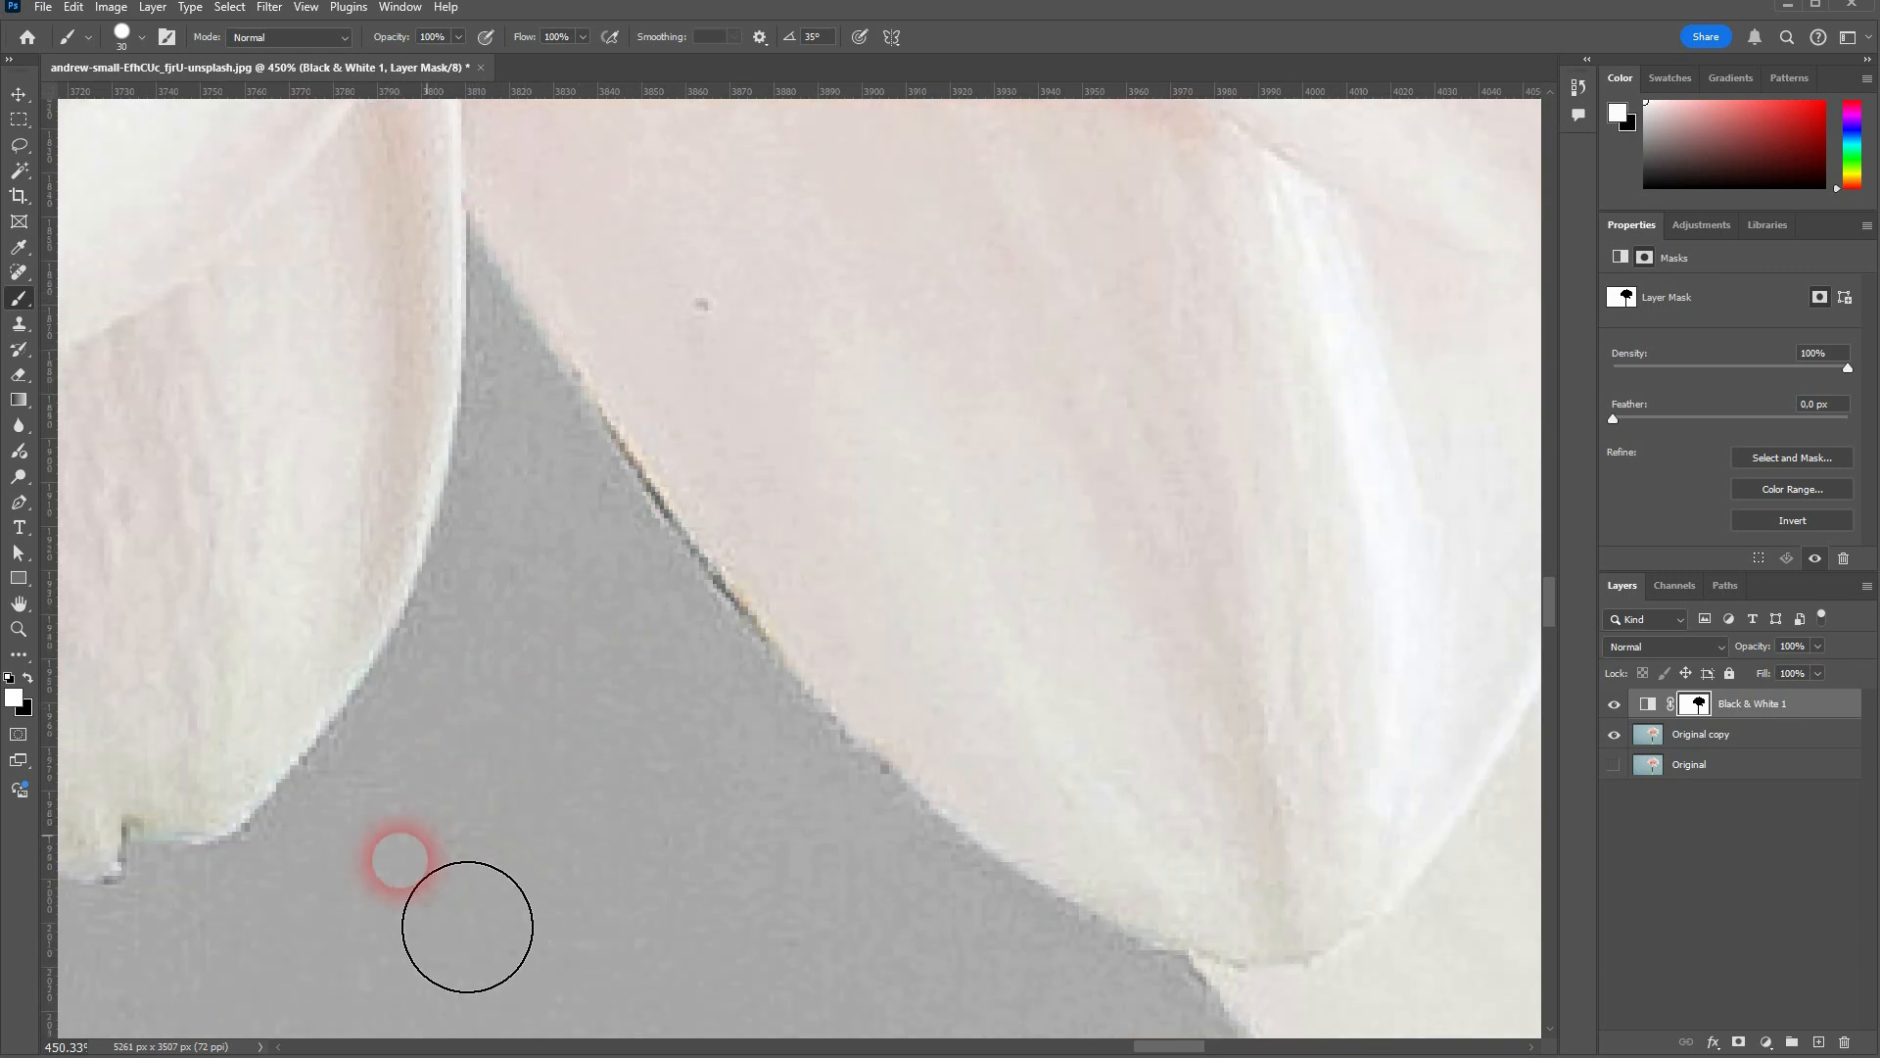
mouse_move(442, 831)
mouse_down()
mouse_move(1078, 533)
mouse_move(999, 521)
mouse_move(986, 595)
mouse_move(802, 558)
mouse_move(537, 444)
mouse_move(367, 341)
mouse_move(380, 358)
mouse_up()
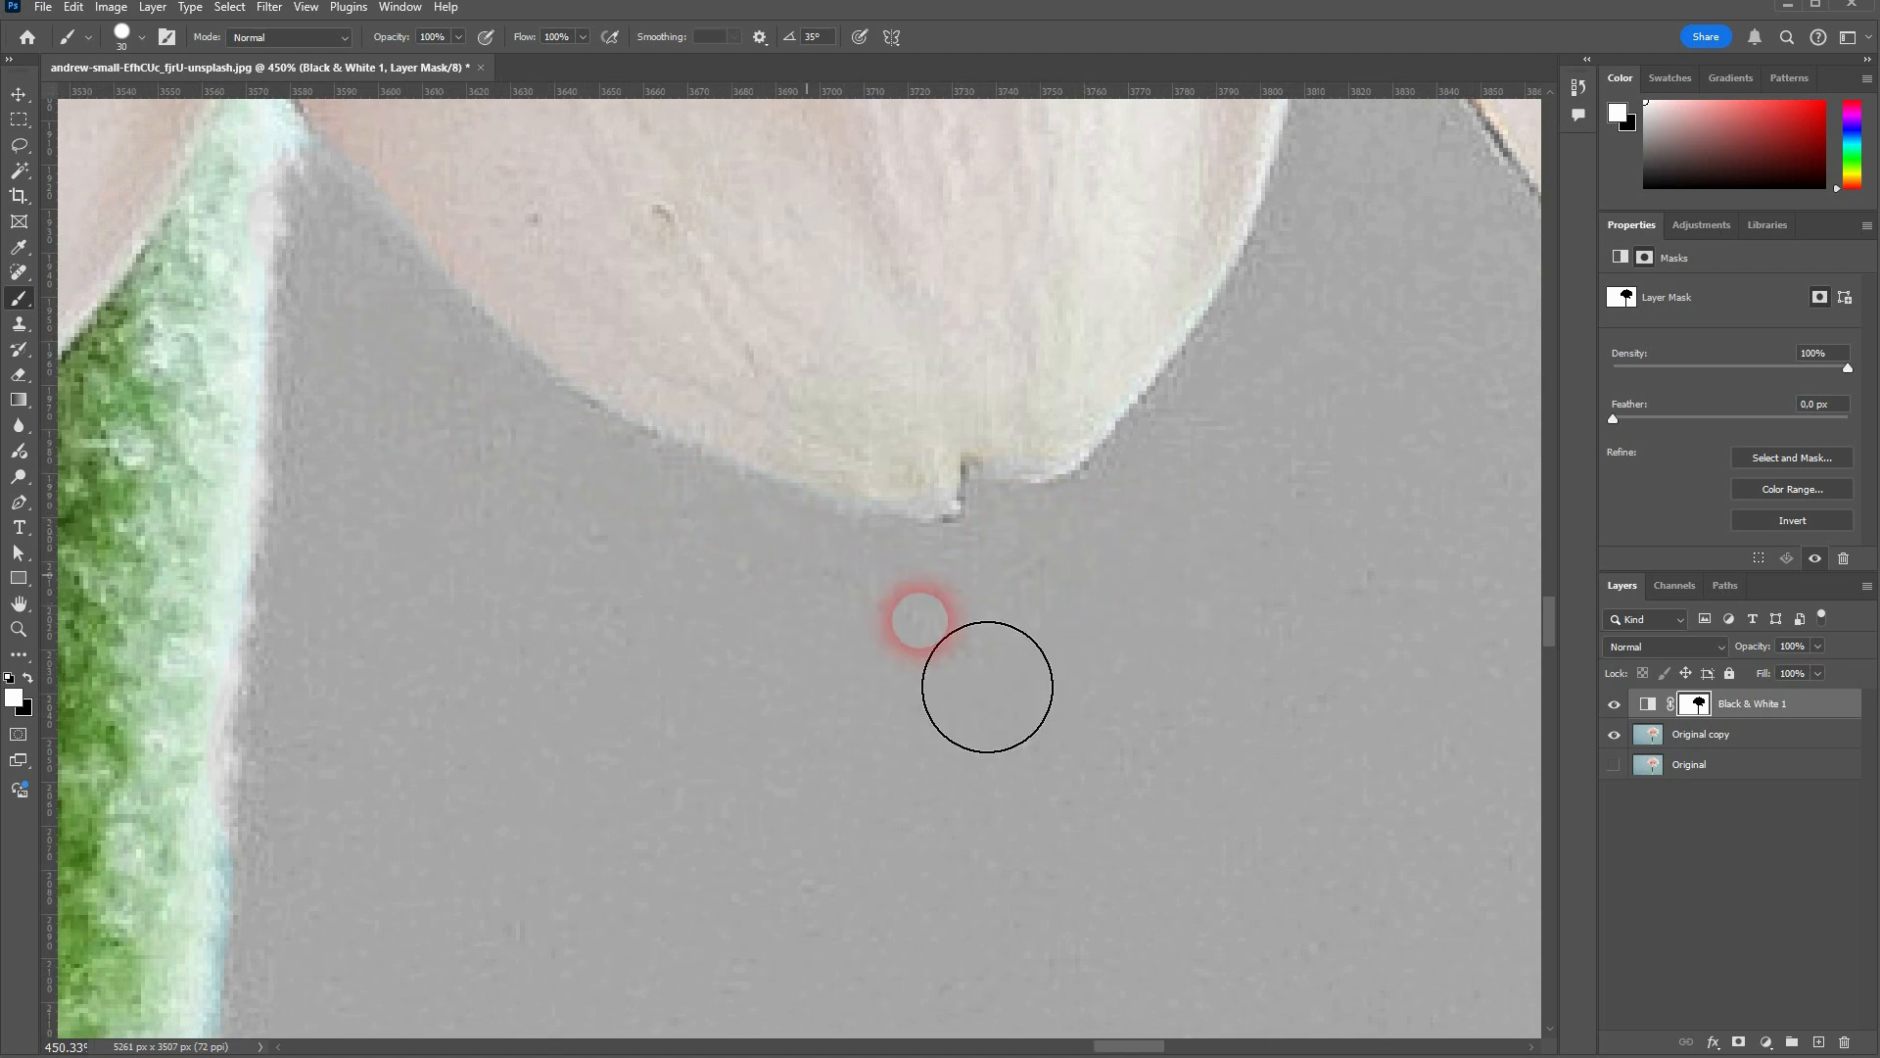
key(x)
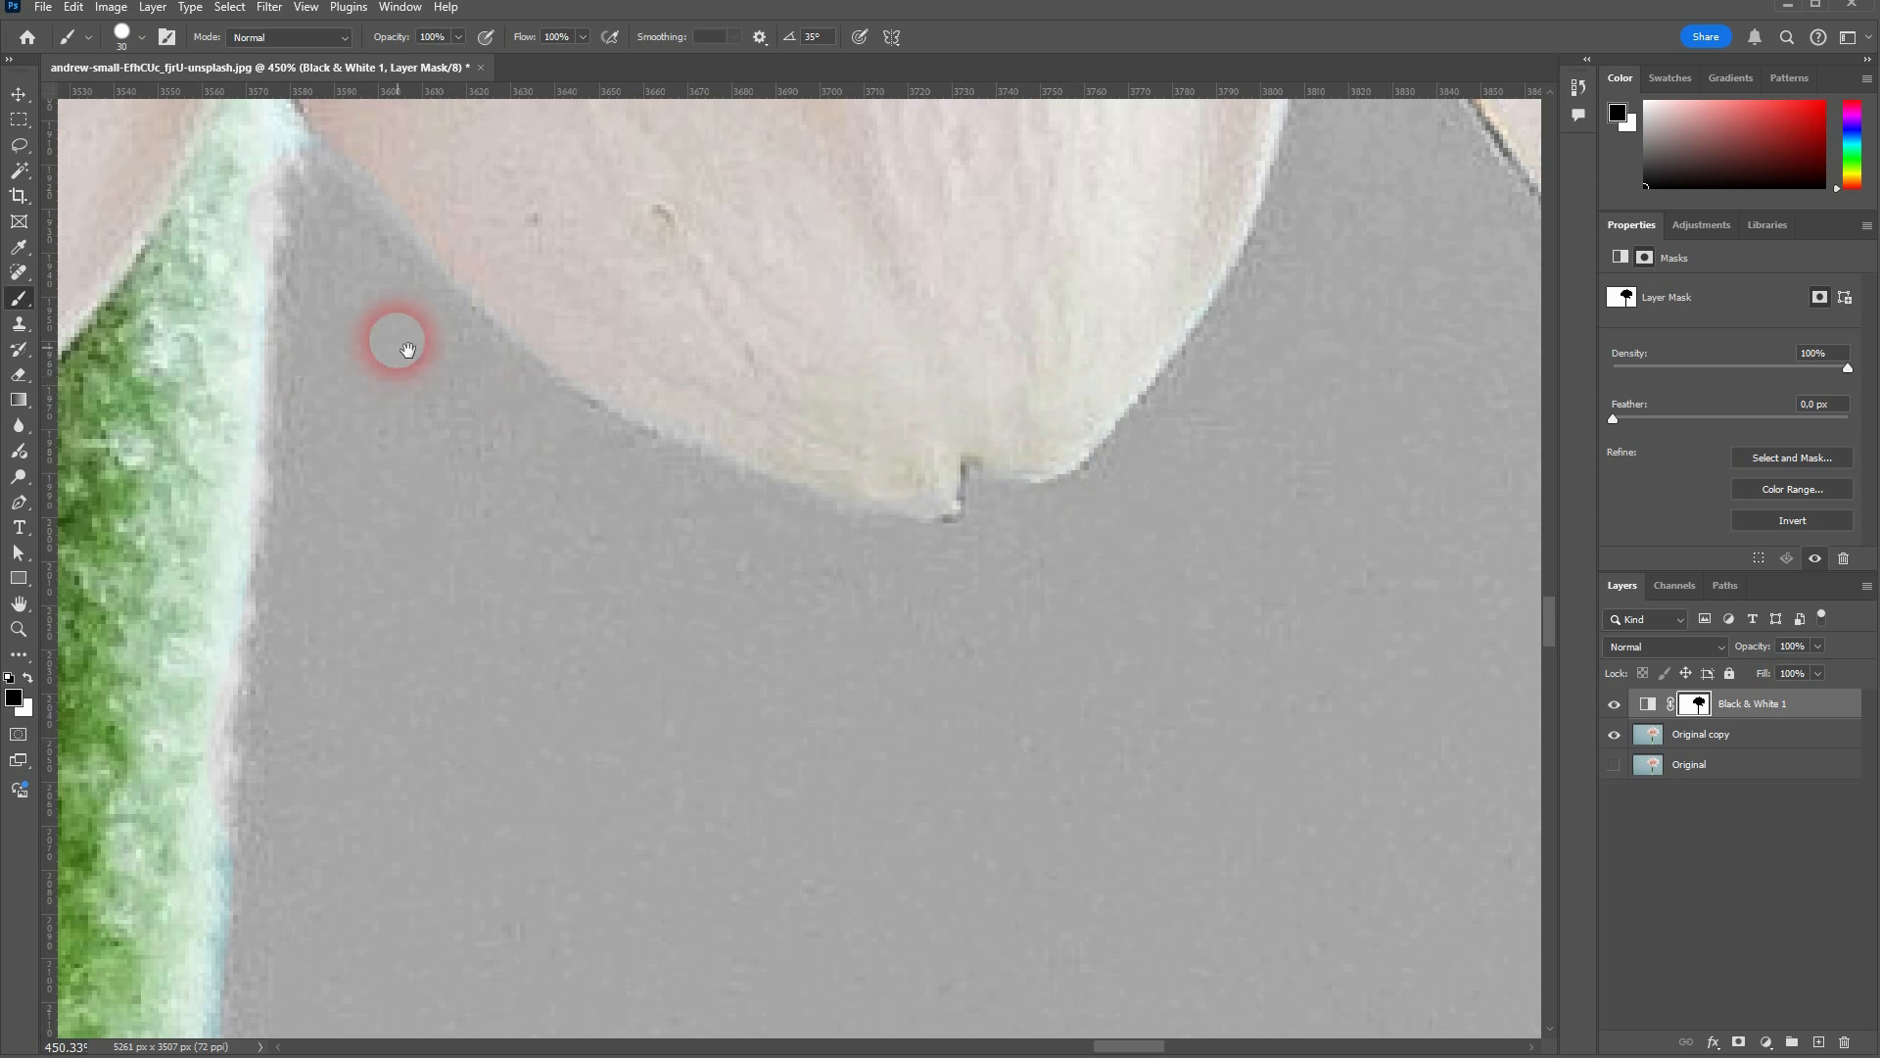
drag(395, 346, 1001, 764)
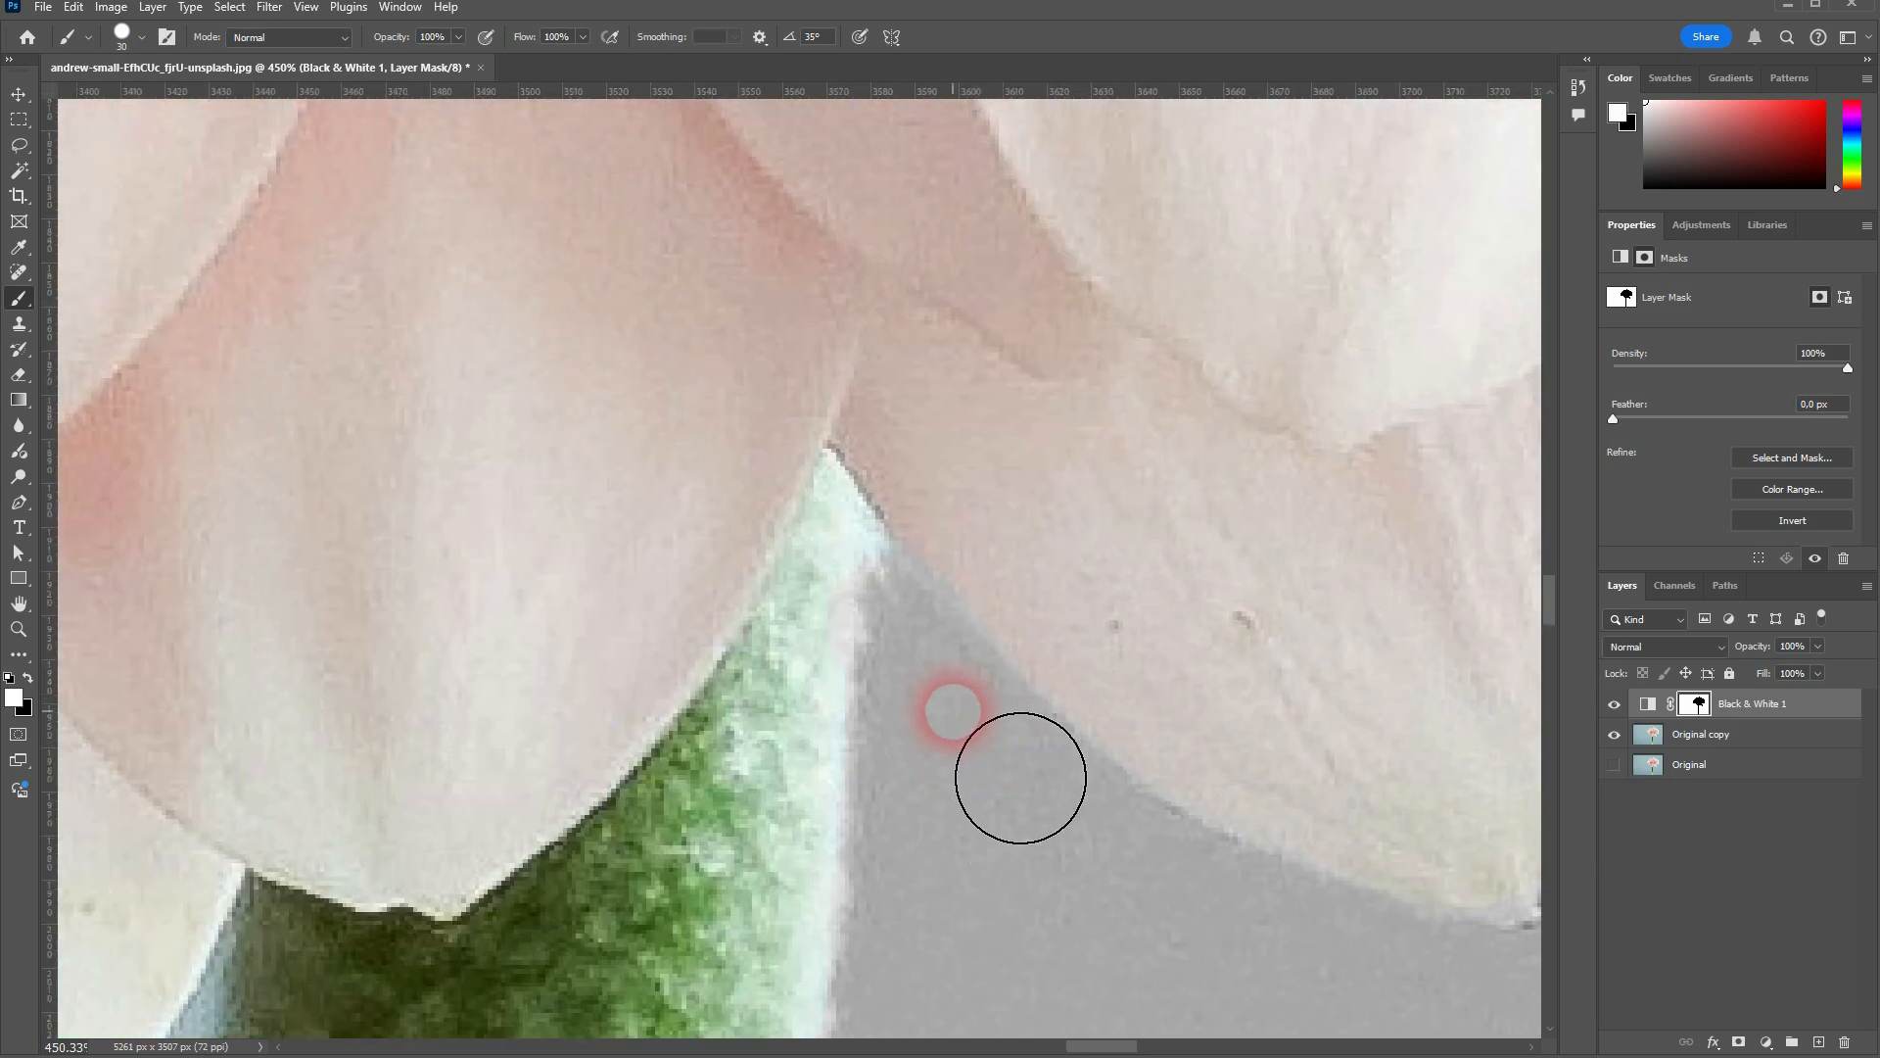
Touch up the mask where the stem meets the notched petal, using white on the background and black on the petal edge
mouse_move(900, 606)
mouse_down()
mouse_move(874, 576)
mouse_move(894, 560)
mouse_up()
key(x)
mouse_move(1085, 619)
mouse_down()
mouse_move(898, 445)
mouse_move(784, 402)
mouse_move(755, 638)
mouse_move(810, 378)
mouse_move(970, 424)
mouse_move(1137, 659)
mouse_move(945, 692)
mouse_up()
scroll(945, 693, down, 6)
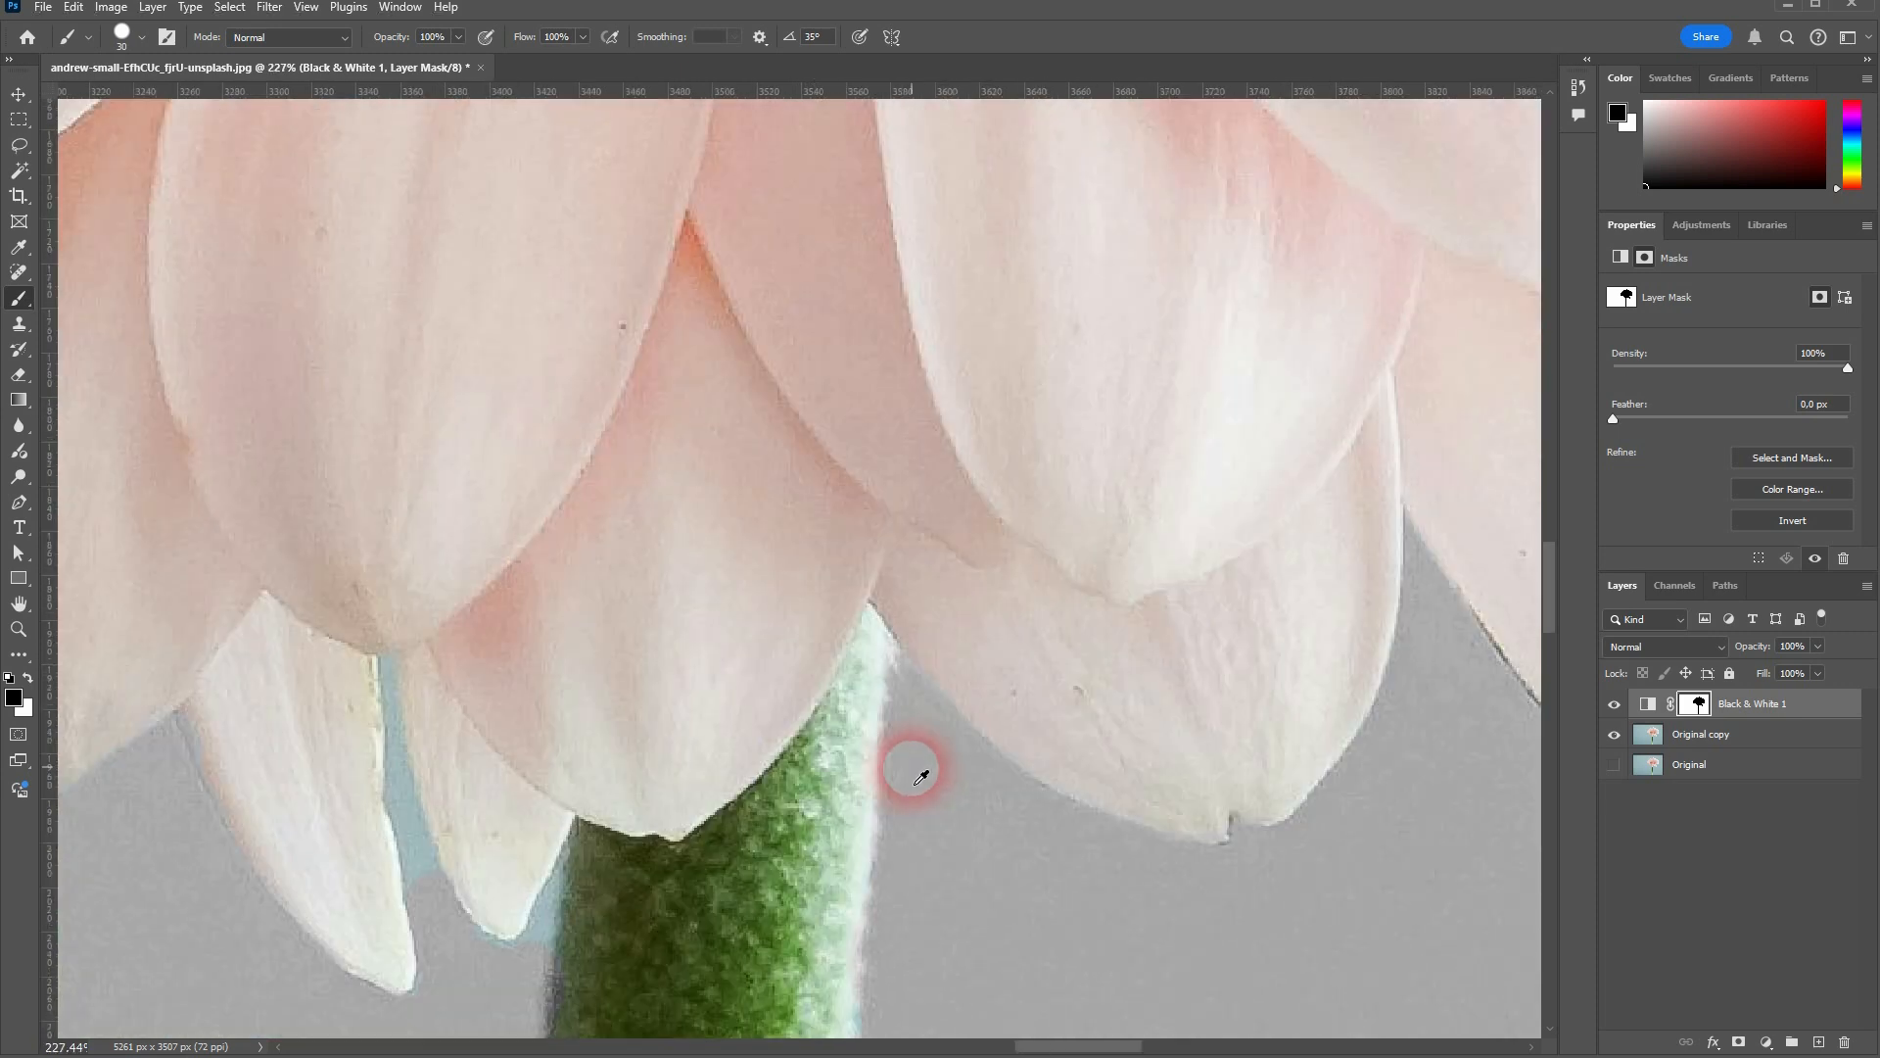
scroll(873, 818, up, 5)
scroll(905, 642, down, 5)
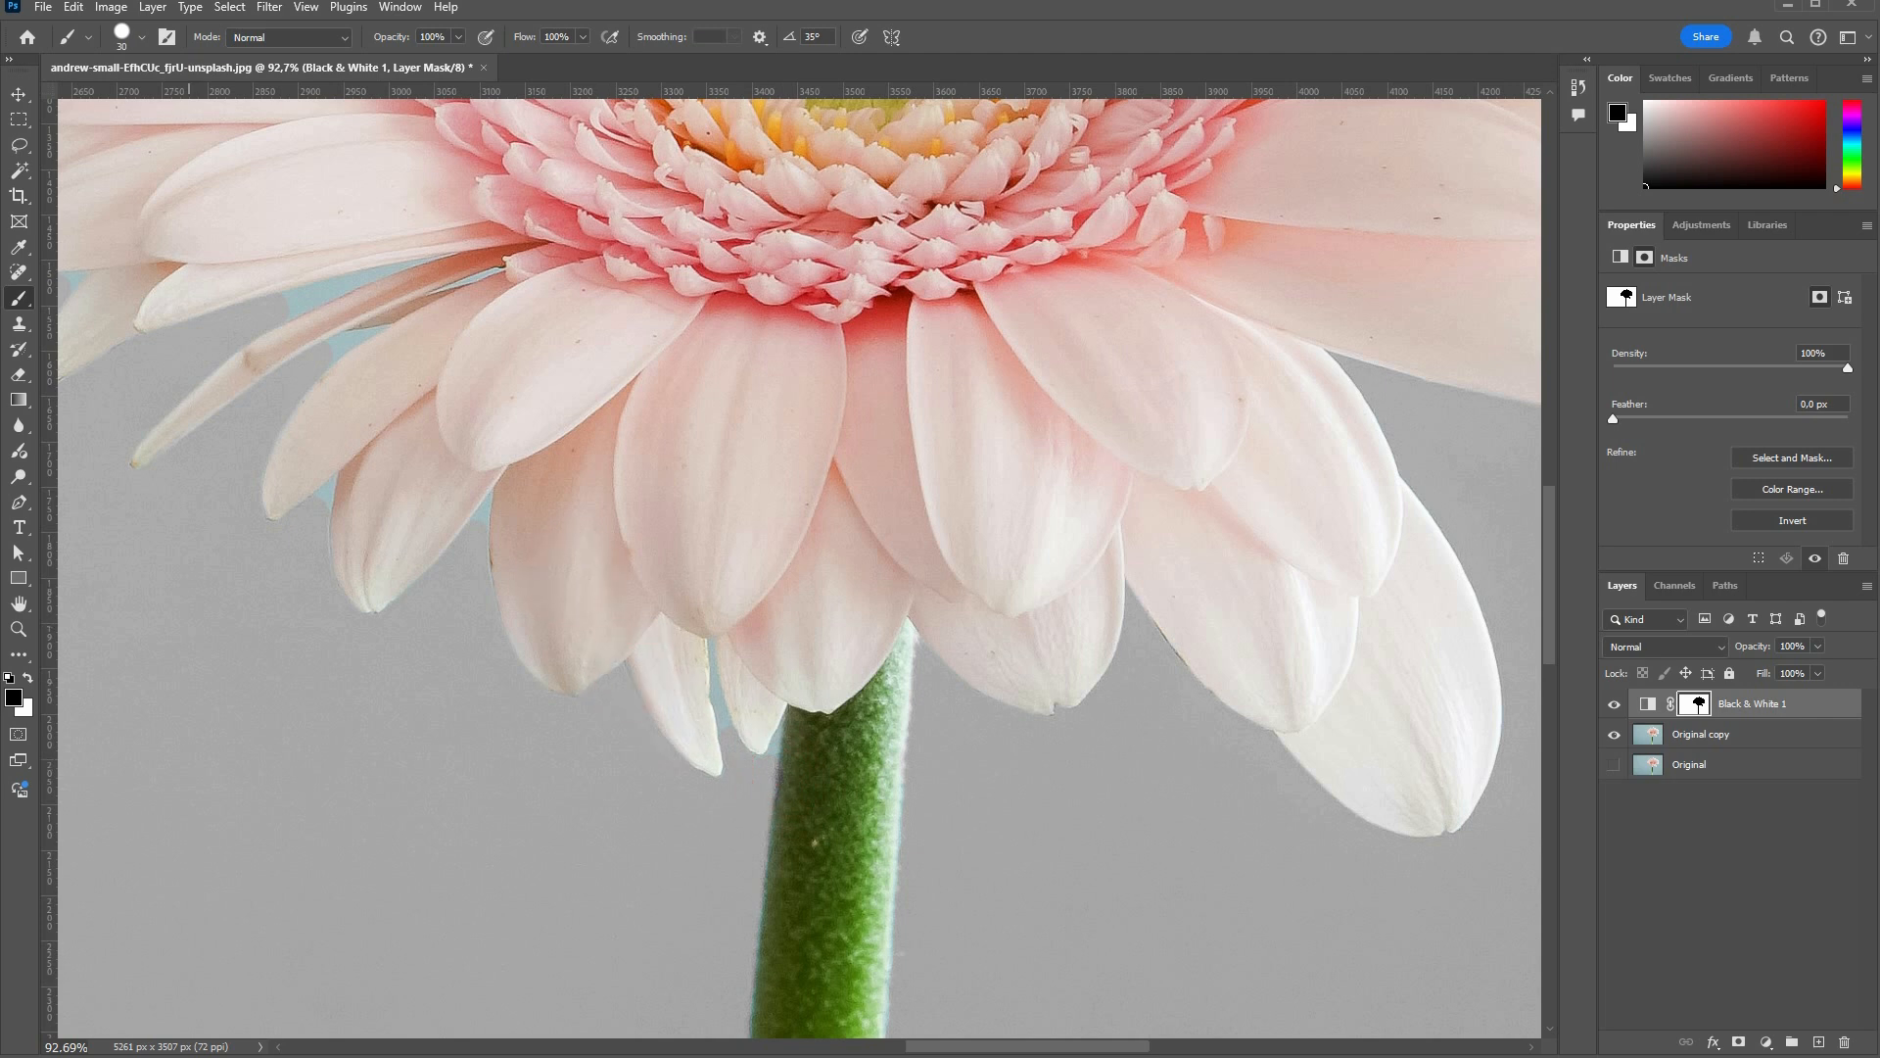
Reduce the brush size to 10 px
click(122, 31)
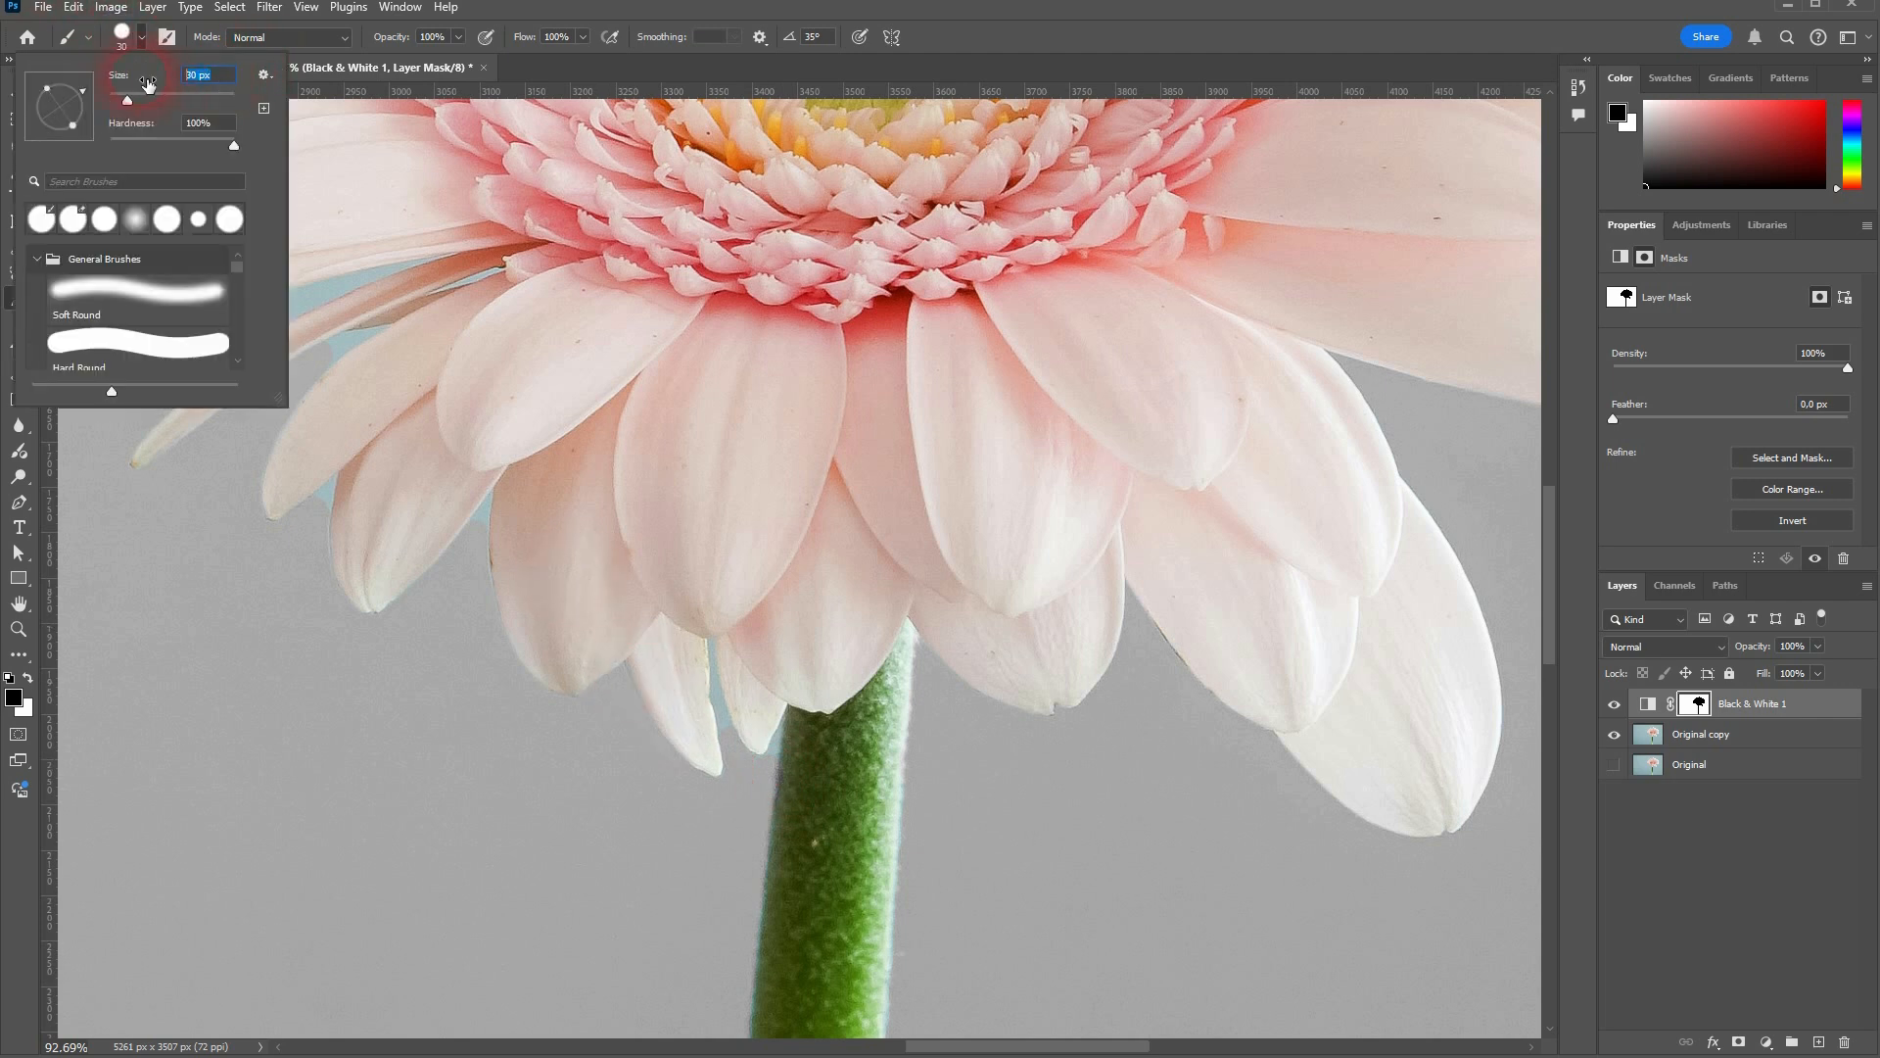
text(0)
key(Return)
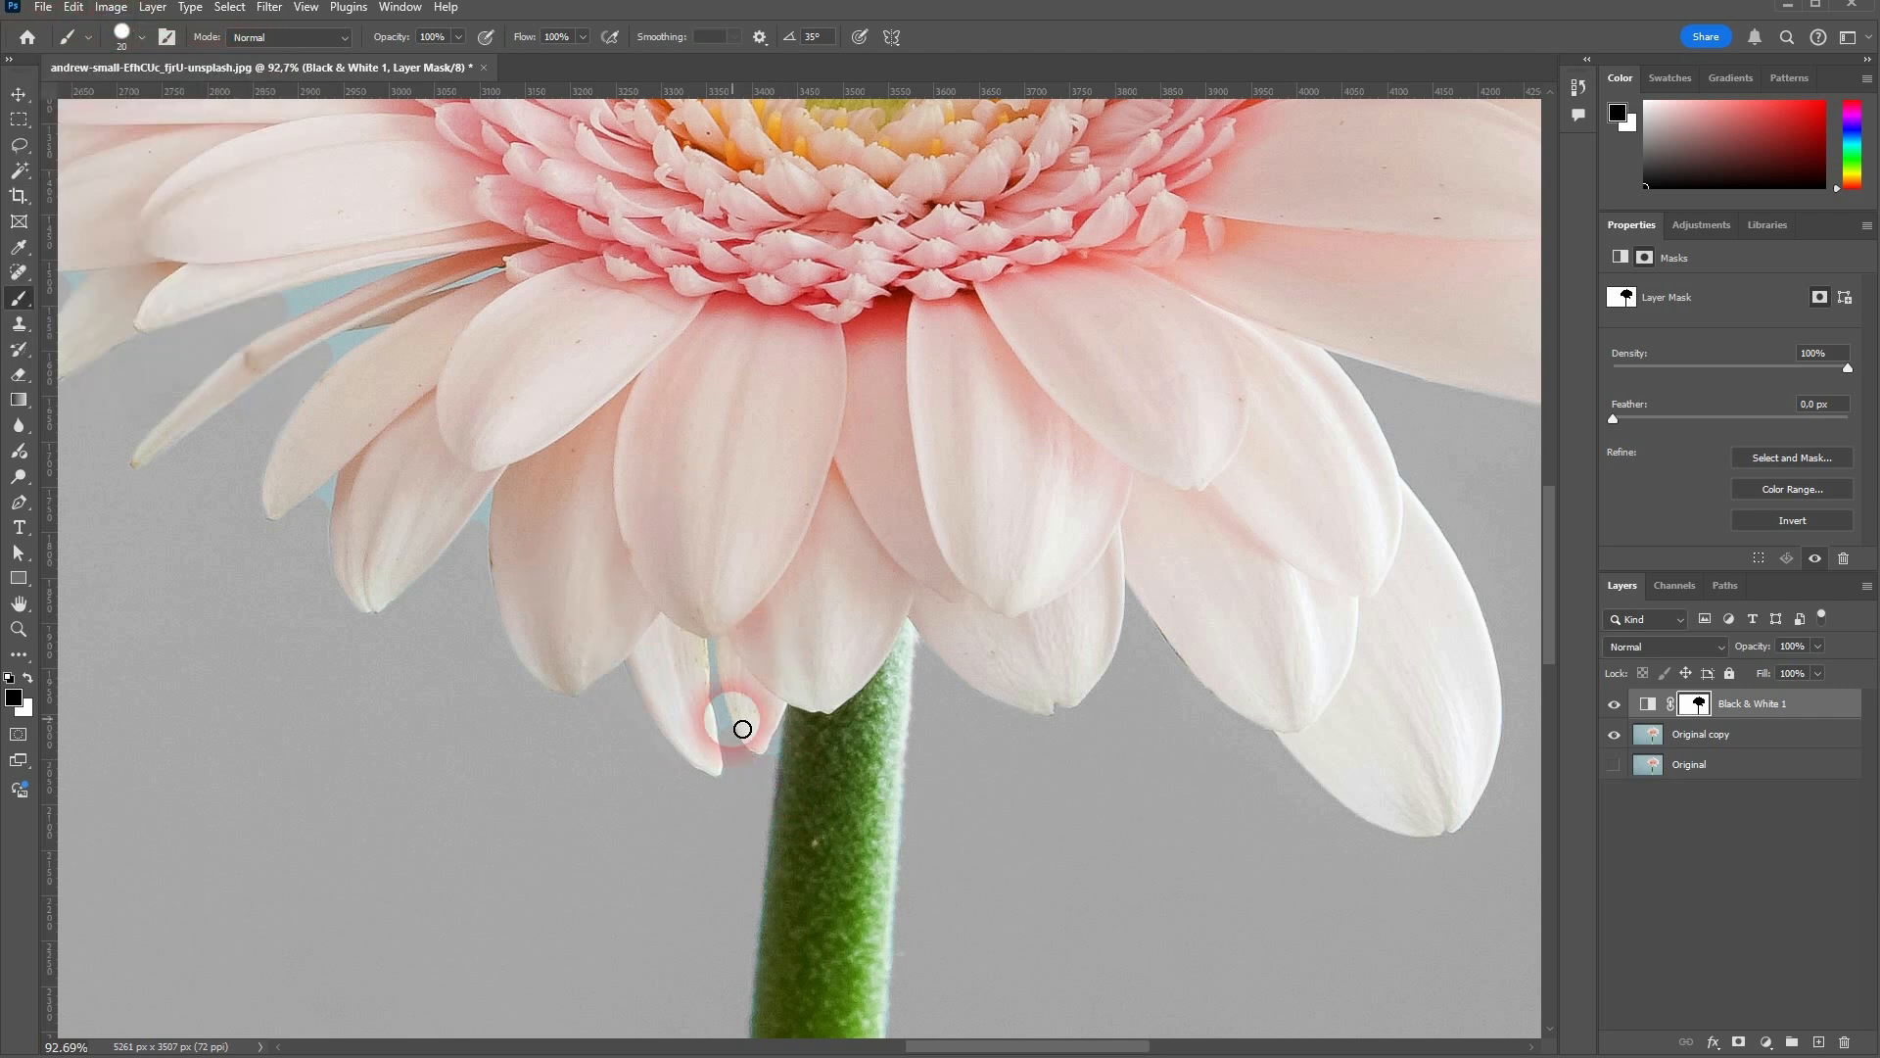
click(127, 36)
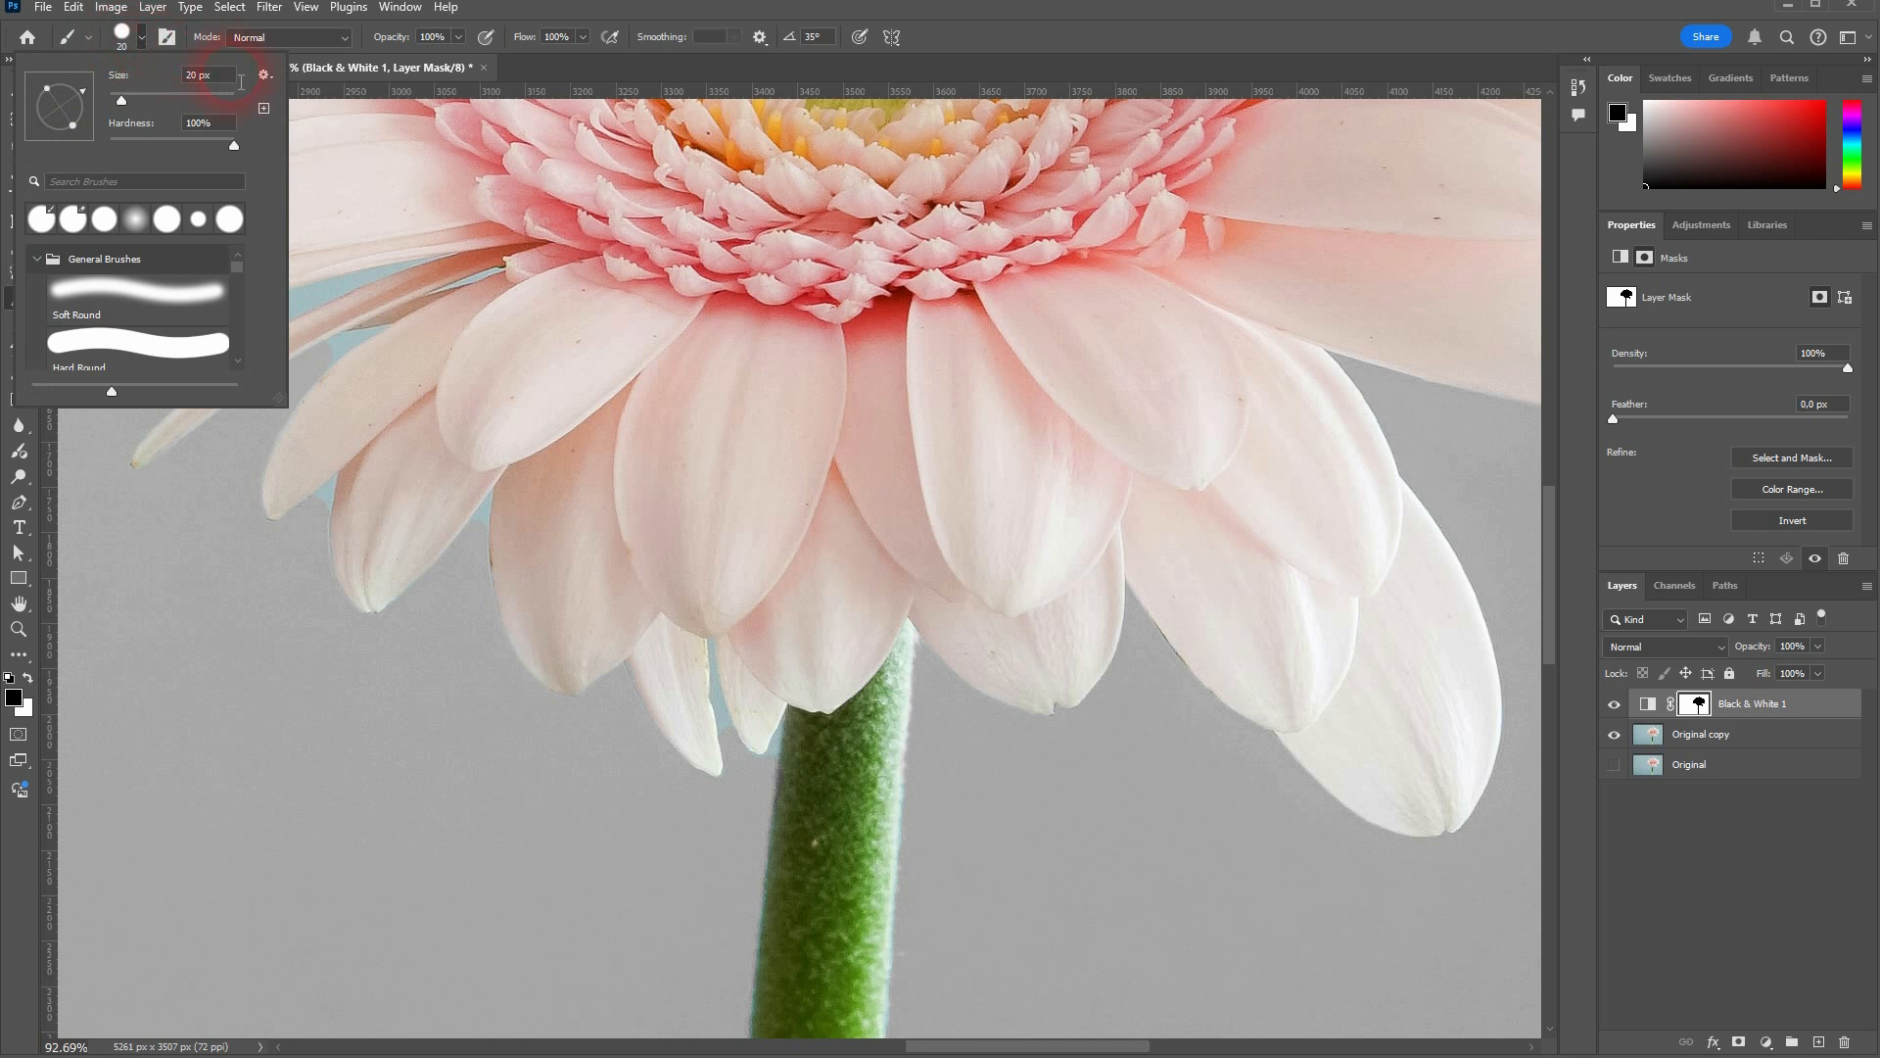
text(10)
key(Return)
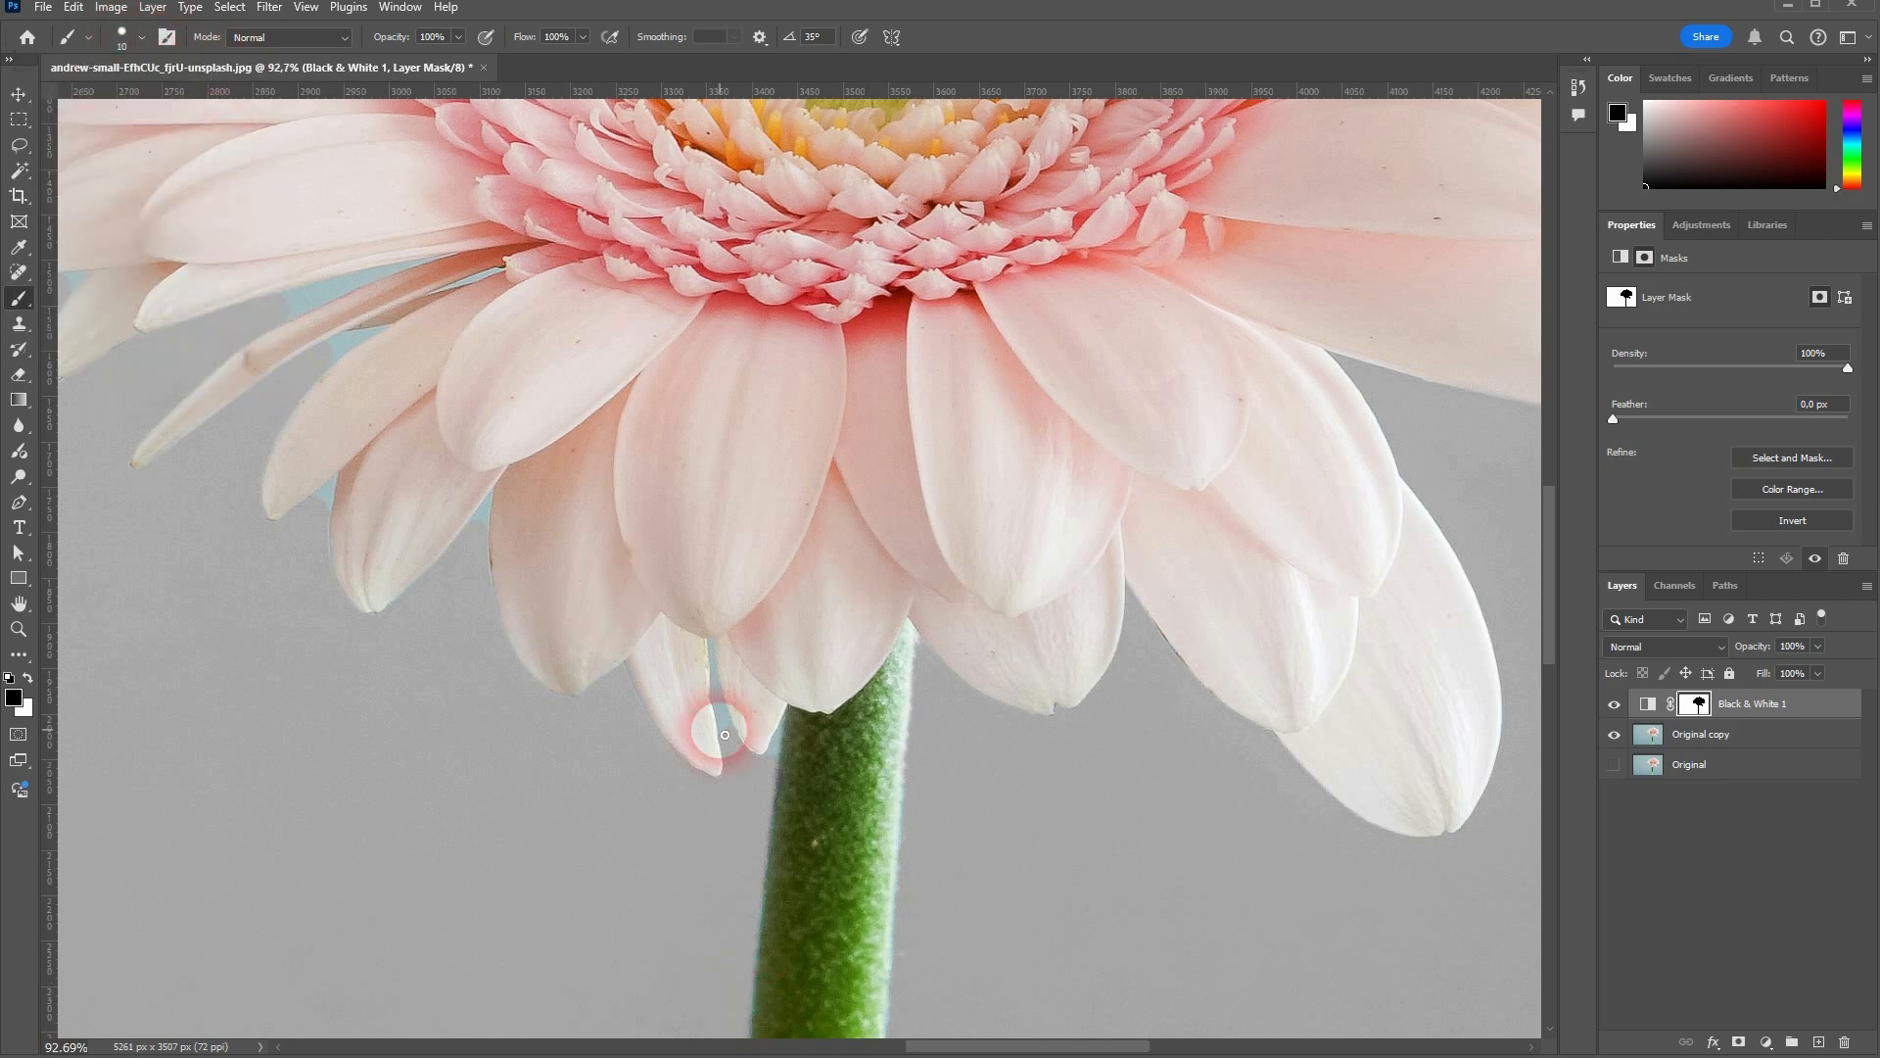
Paint white on the mask around the two small petals beside the stem and through the narrow blue gap between them
scroll(725, 735, up, 10)
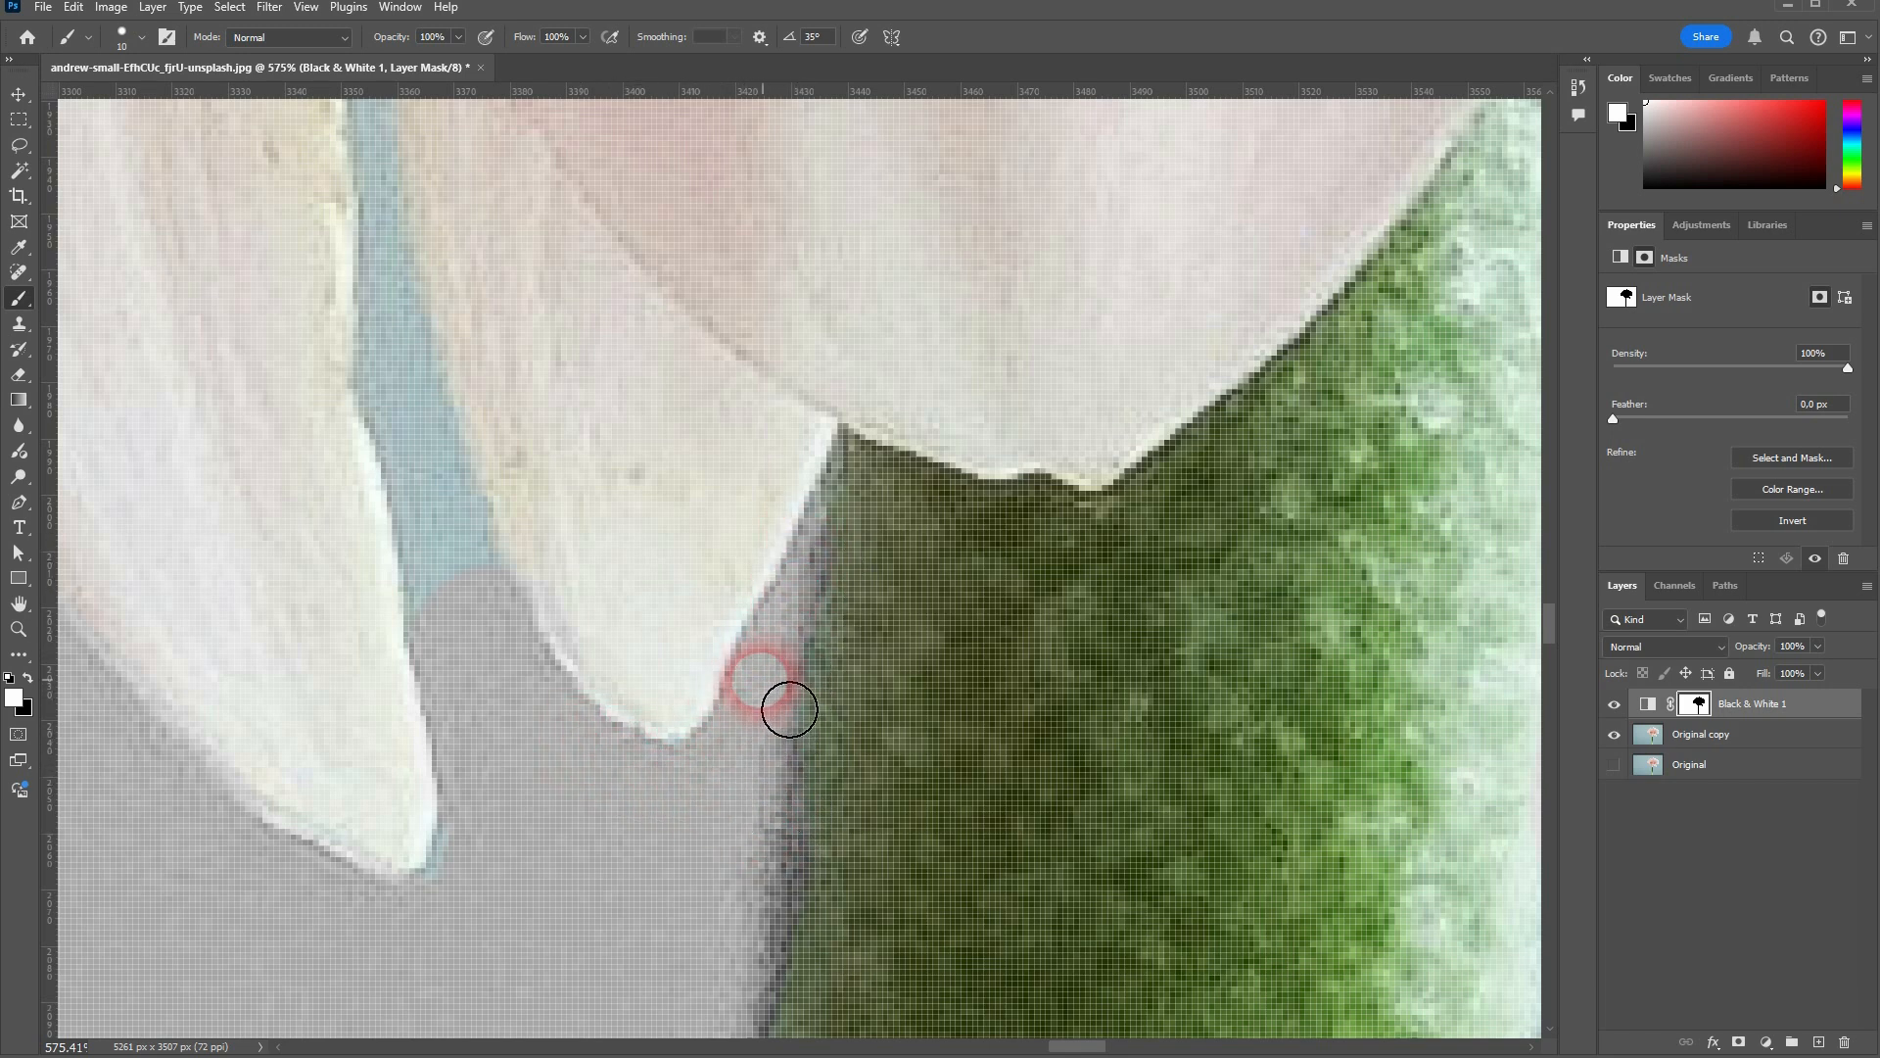
mouse_move(485, 898)
mouse_down()
mouse_move(508, 754)
mouse_move(439, 478)
mouse_move(457, 644)
mouse_move(491, 583)
mouse_move(428, 368)
mouse_move(507, 625)
mouse_move(419, 434)
mouse_move(415, 294)
mouse_up()
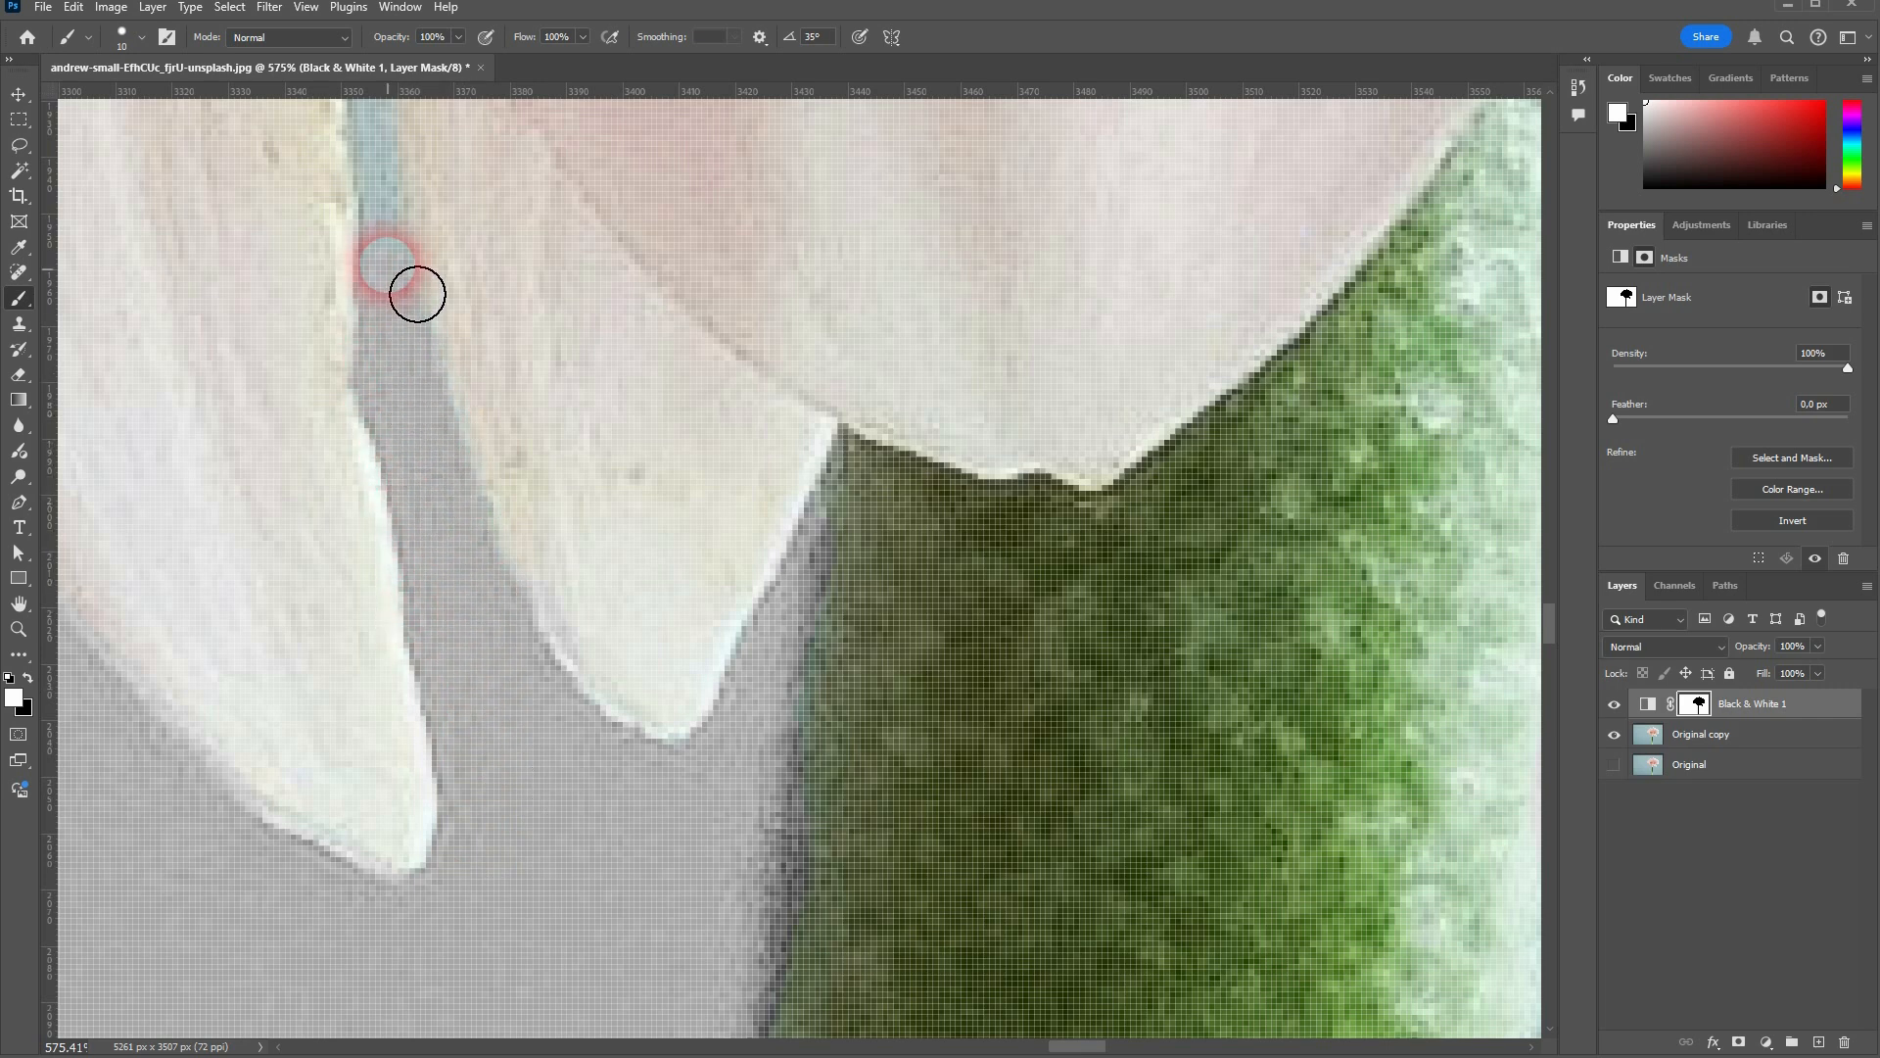
scroll(419, 298, up, 3)
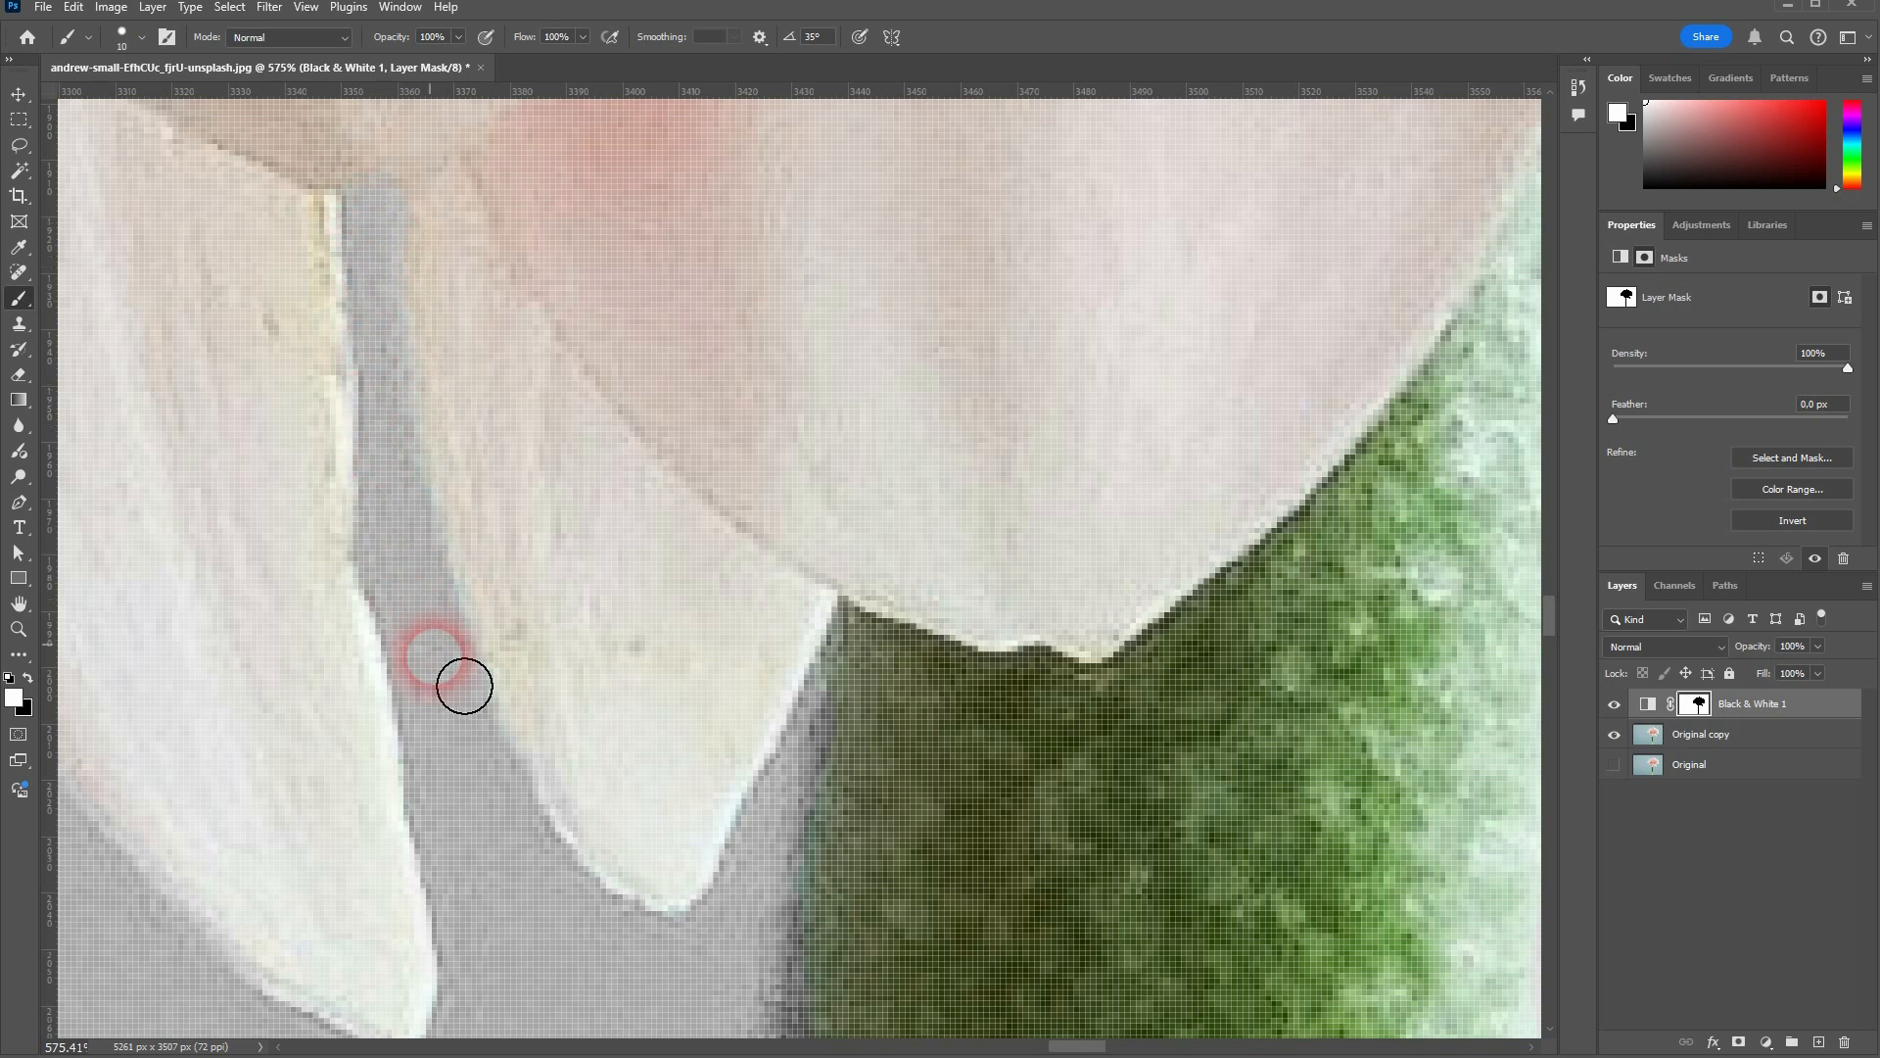
Paint white on the mask along the outer small petal's left edge and beneath the larger petal next to it
scroll(505, 798, down, 1)
scroll(515, 806, down, 5)
scroll(261, 898, up, 6)
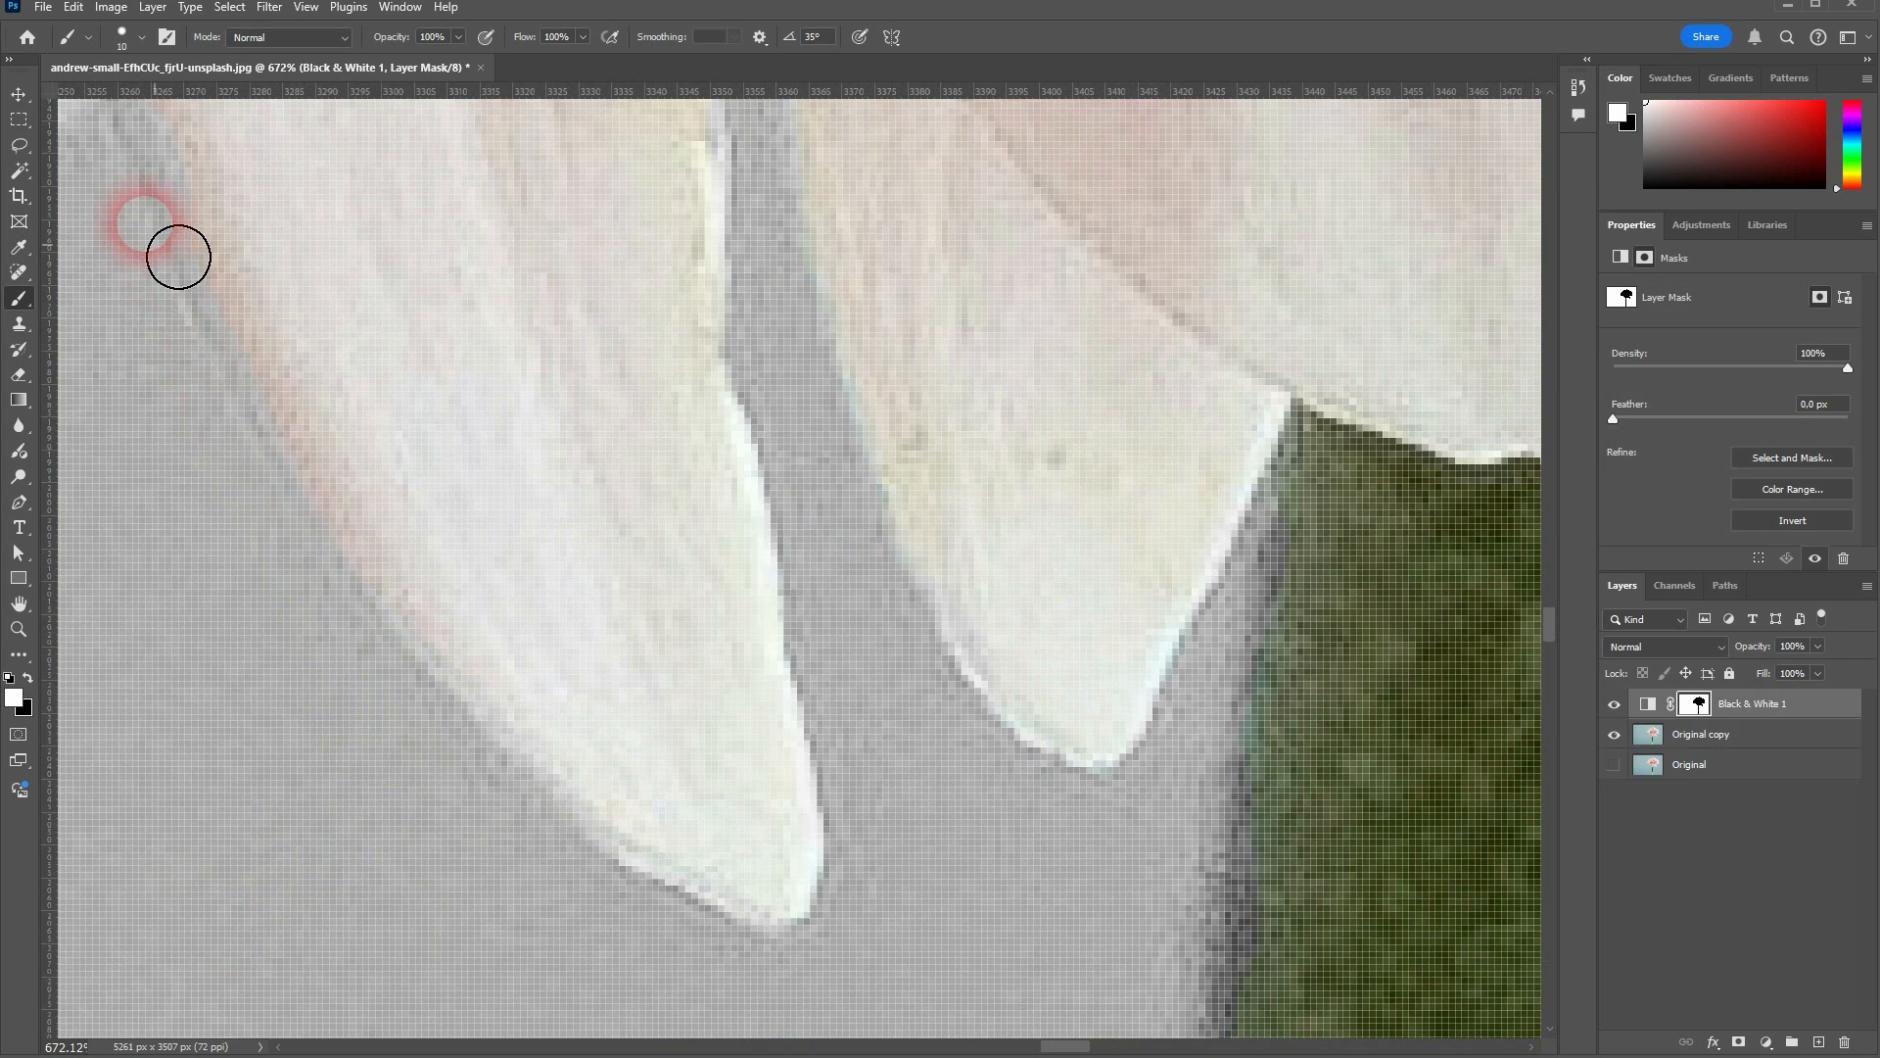
drag(198, 320, 882, 825)
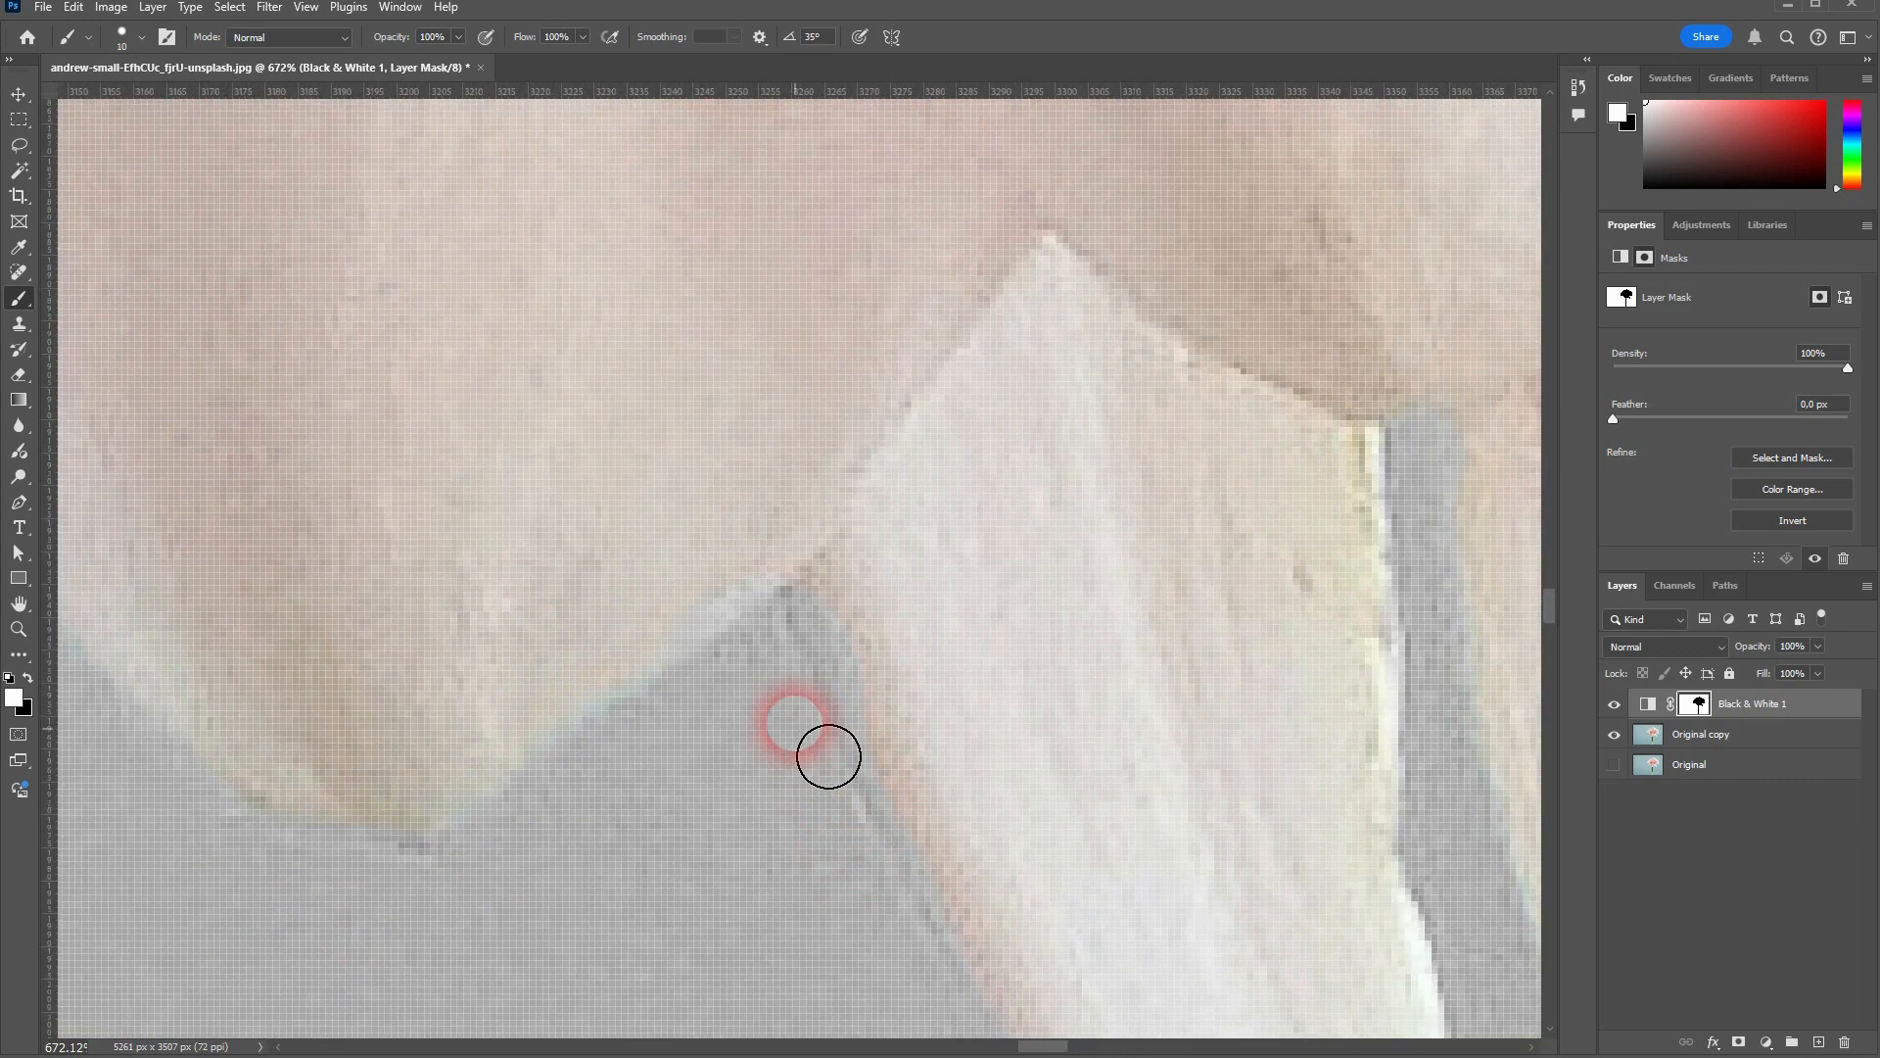
mouse_move(787, 660)
mouse_down()
mouse_move(403, 923)
mouse_move(462, 929)
mouse_up()
Paint black on the mask along the larger petal's lower-right edge to bring back its colour
key(x)
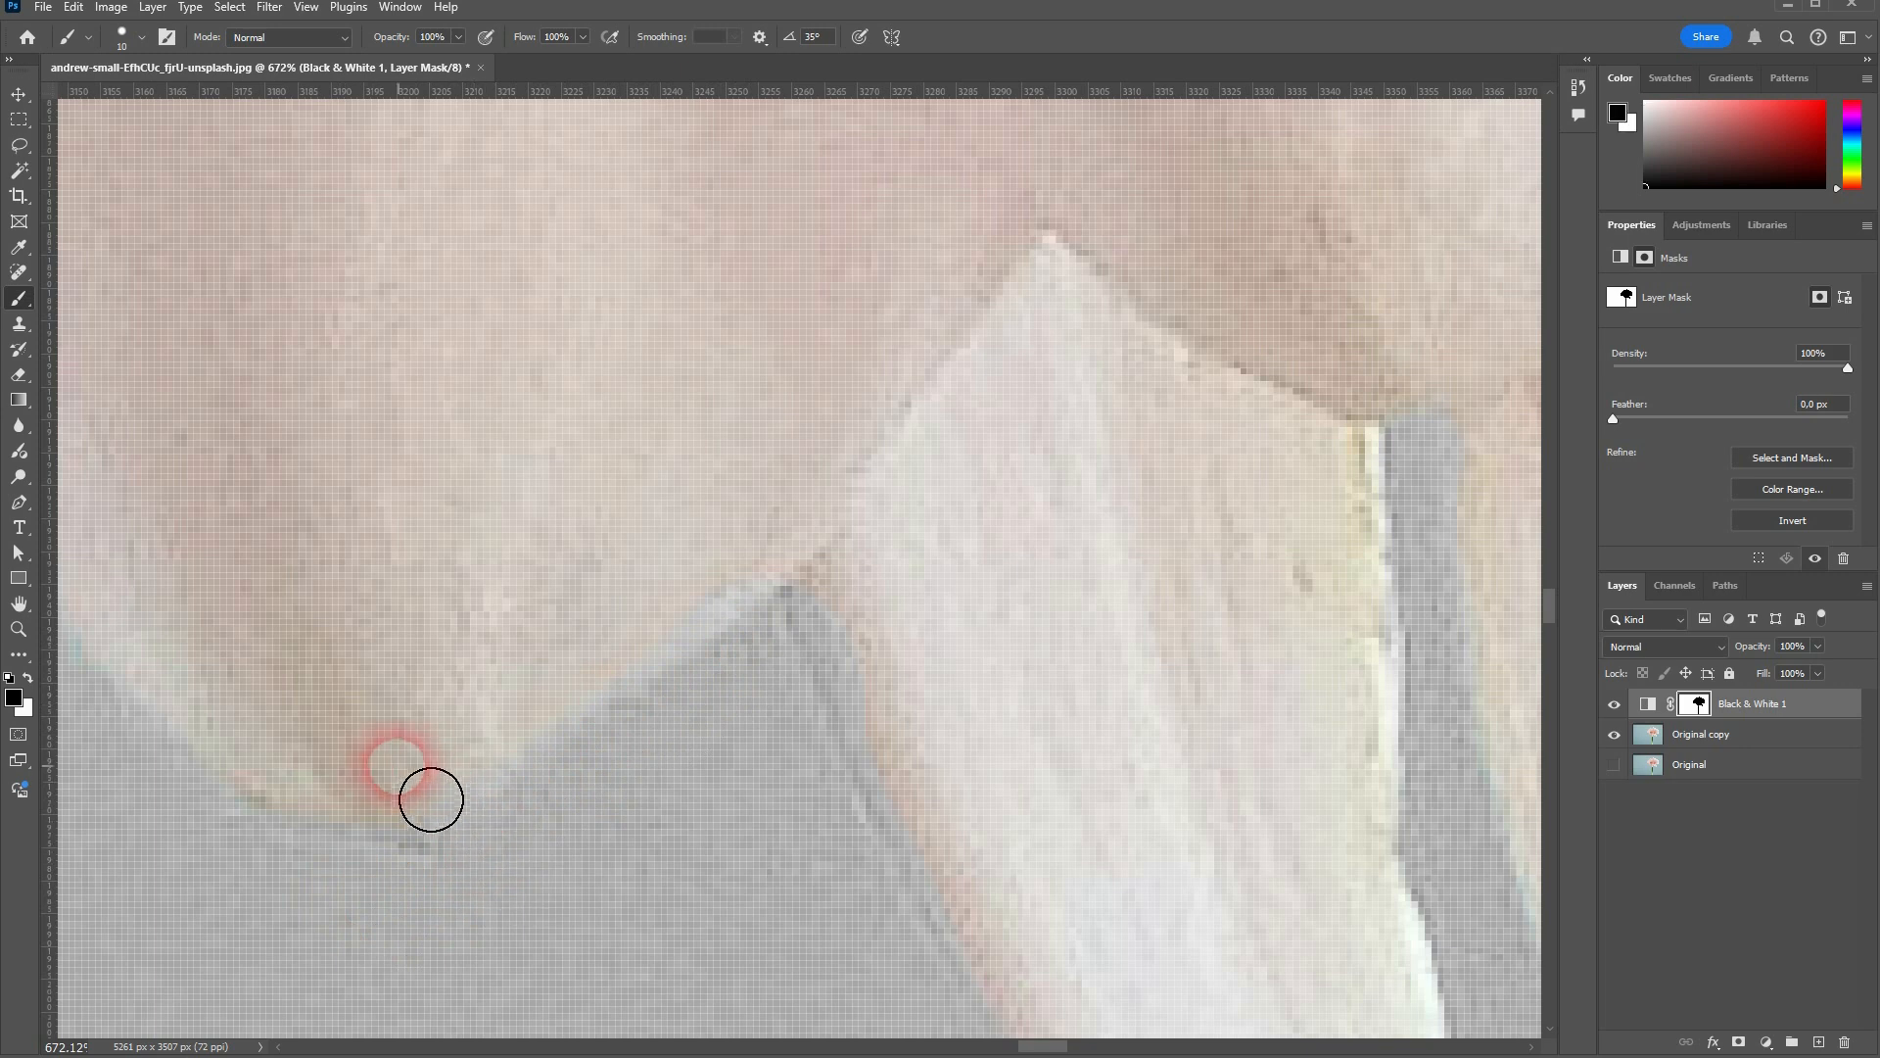
drag(443, 818, 543, 762)
mouse_move(606, 699)
mouse_down()
mouse_move(781, 579)
mouse_move(588, 724)
mouse_move(259, 647)
mouse_move(244, 556)
mouse_move(1040, 649)
mouse_up()
Paint white on the mask around the larger petal's tip and up its left edge
key(x)
drag(914, 879, 949, 913)
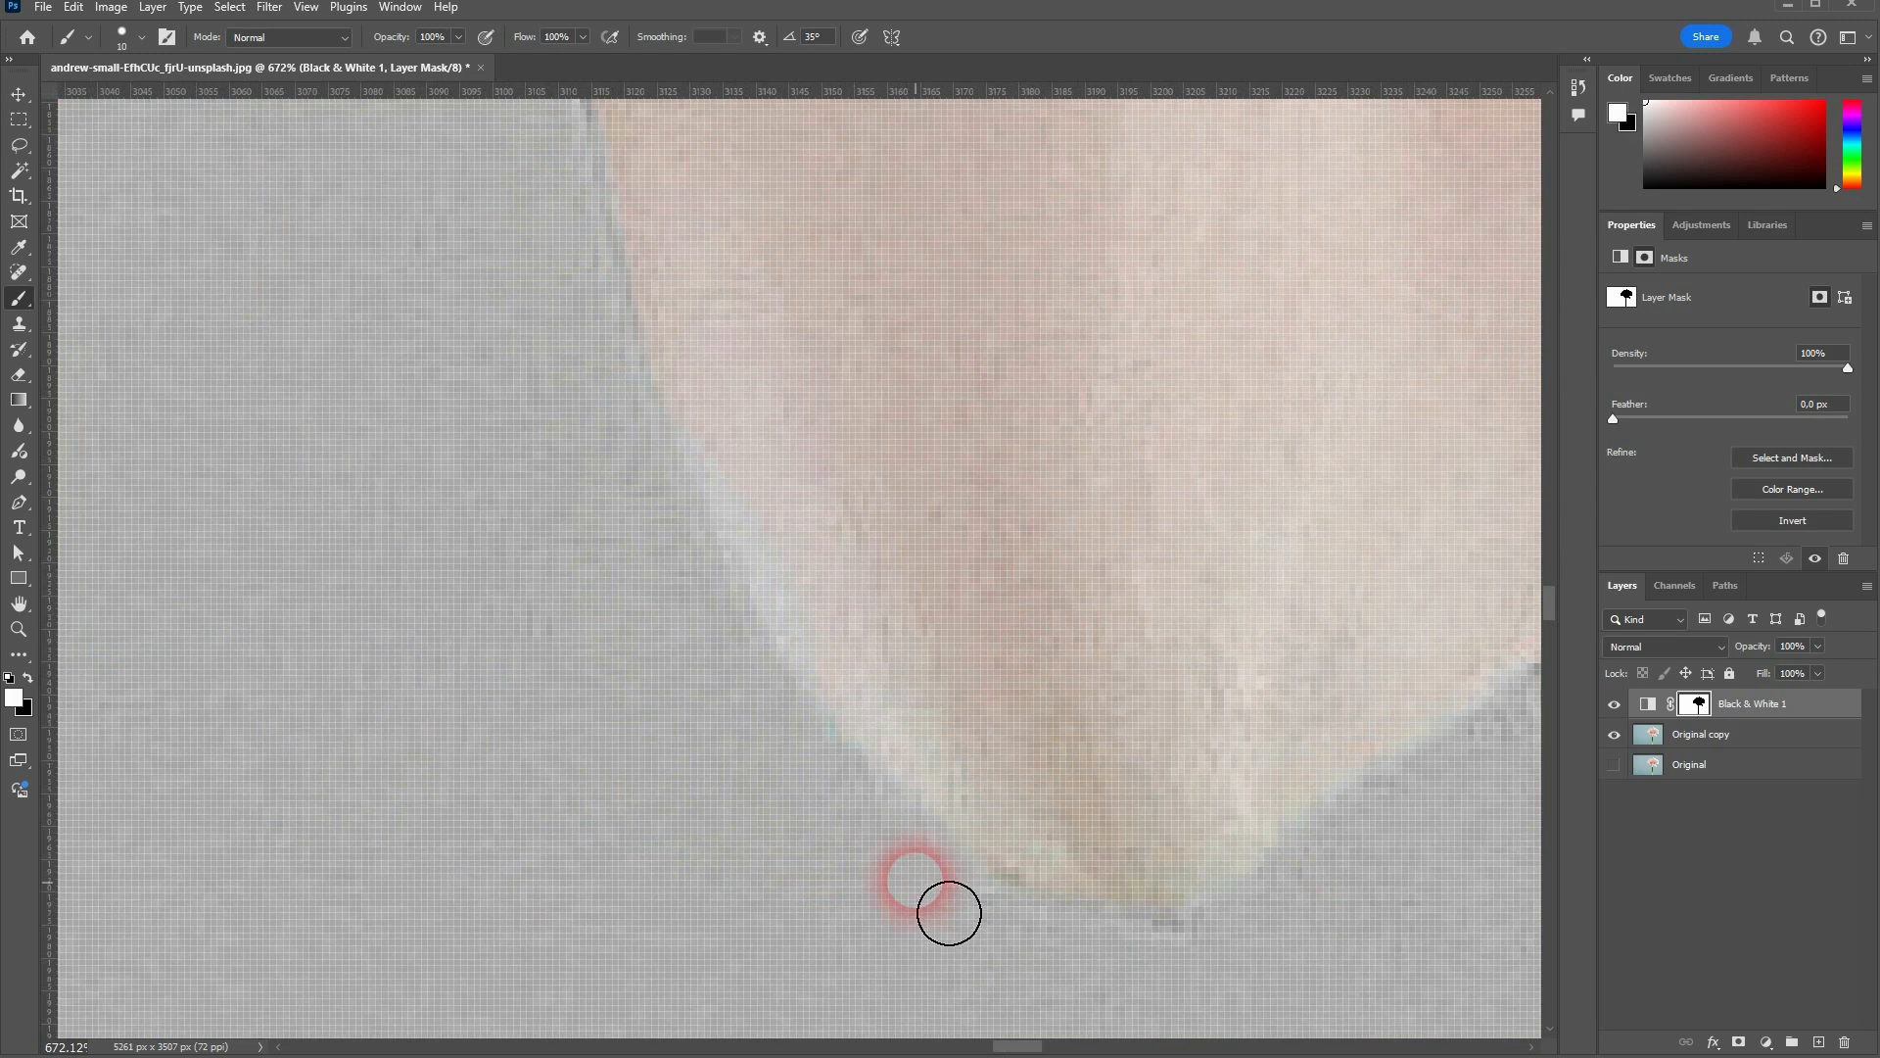
mouse_move(788, 712)
mouse_down()
mouse_move(632, 379)
mouse_move(636, 623)
mouse_move(605, 403)
mouse_move(542, 239)
mouse_up()
Paint white on the mask over the blue wedge between the larger petal and its left neighbour
scroll(594, 362, up, 2)
drag(486, 179, 685, 852)
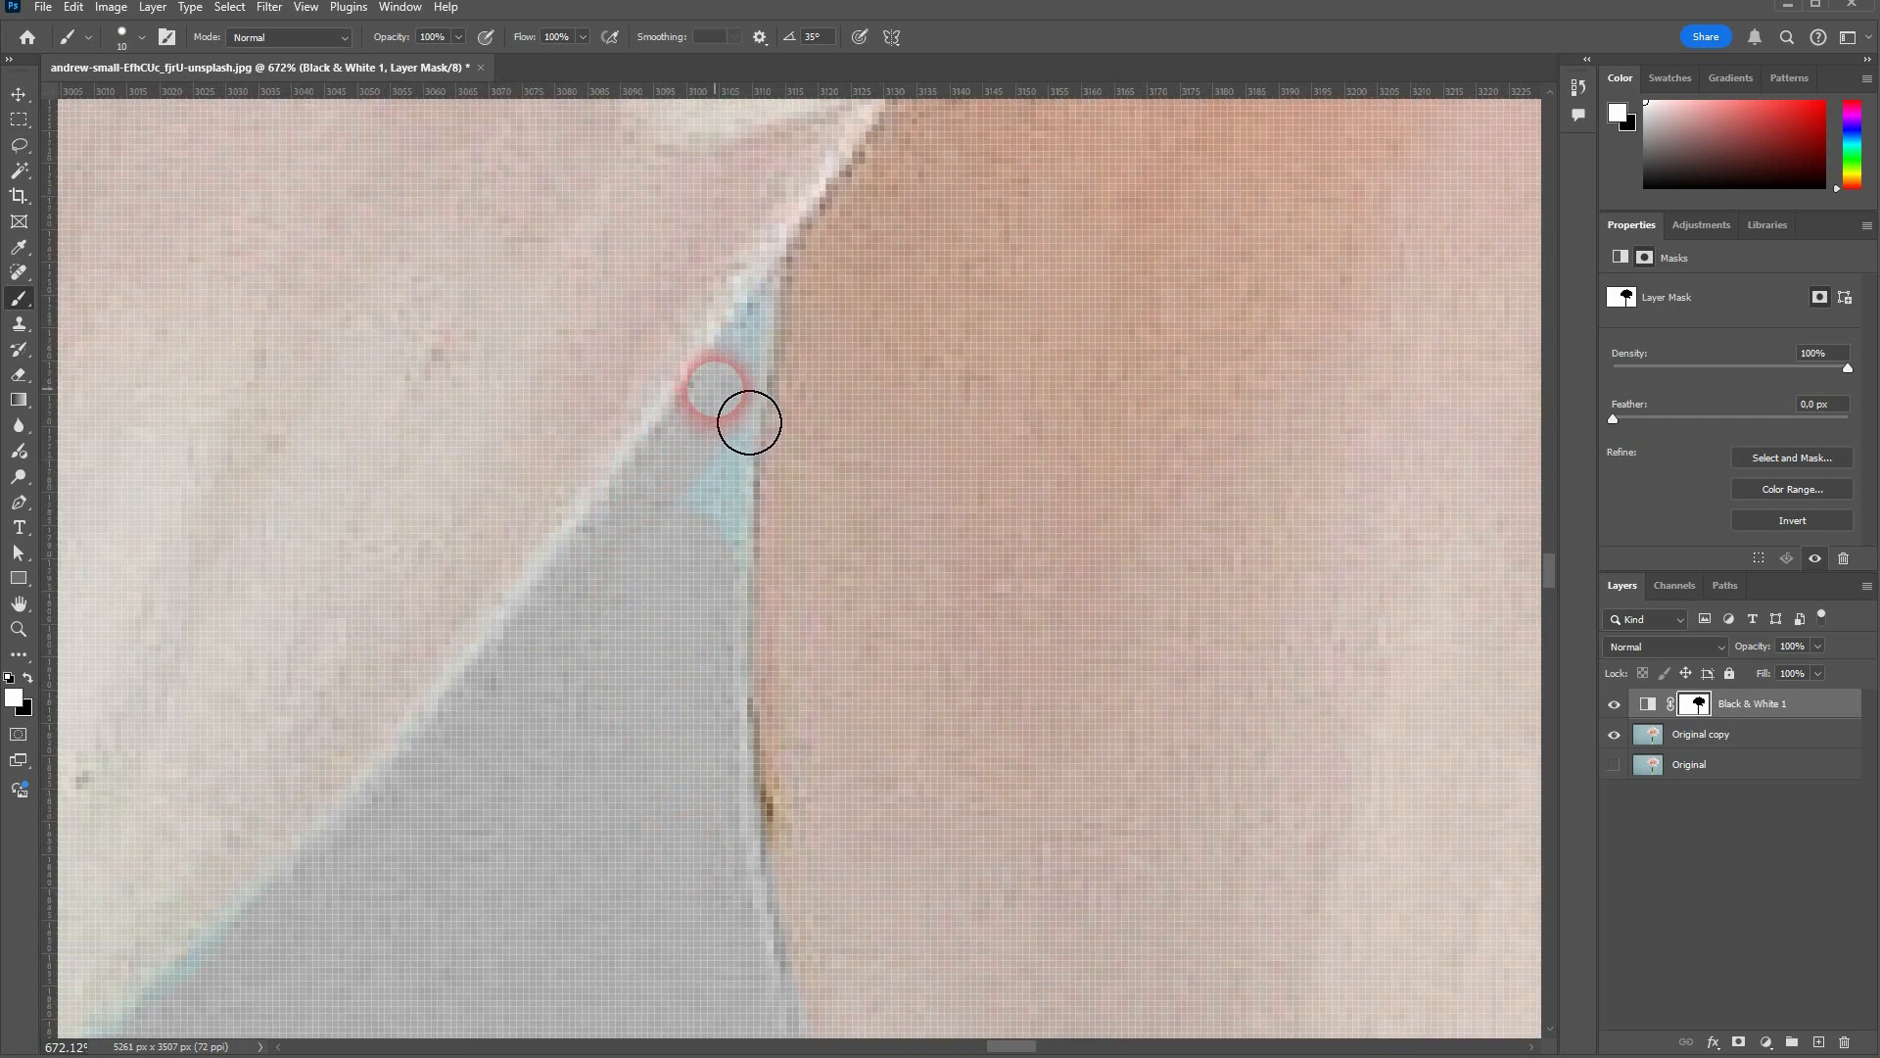
mouse_move(749, 423)
mouse_down()
mouse_move(745, 665)
mouse_move(746, 481)
mouse_up()
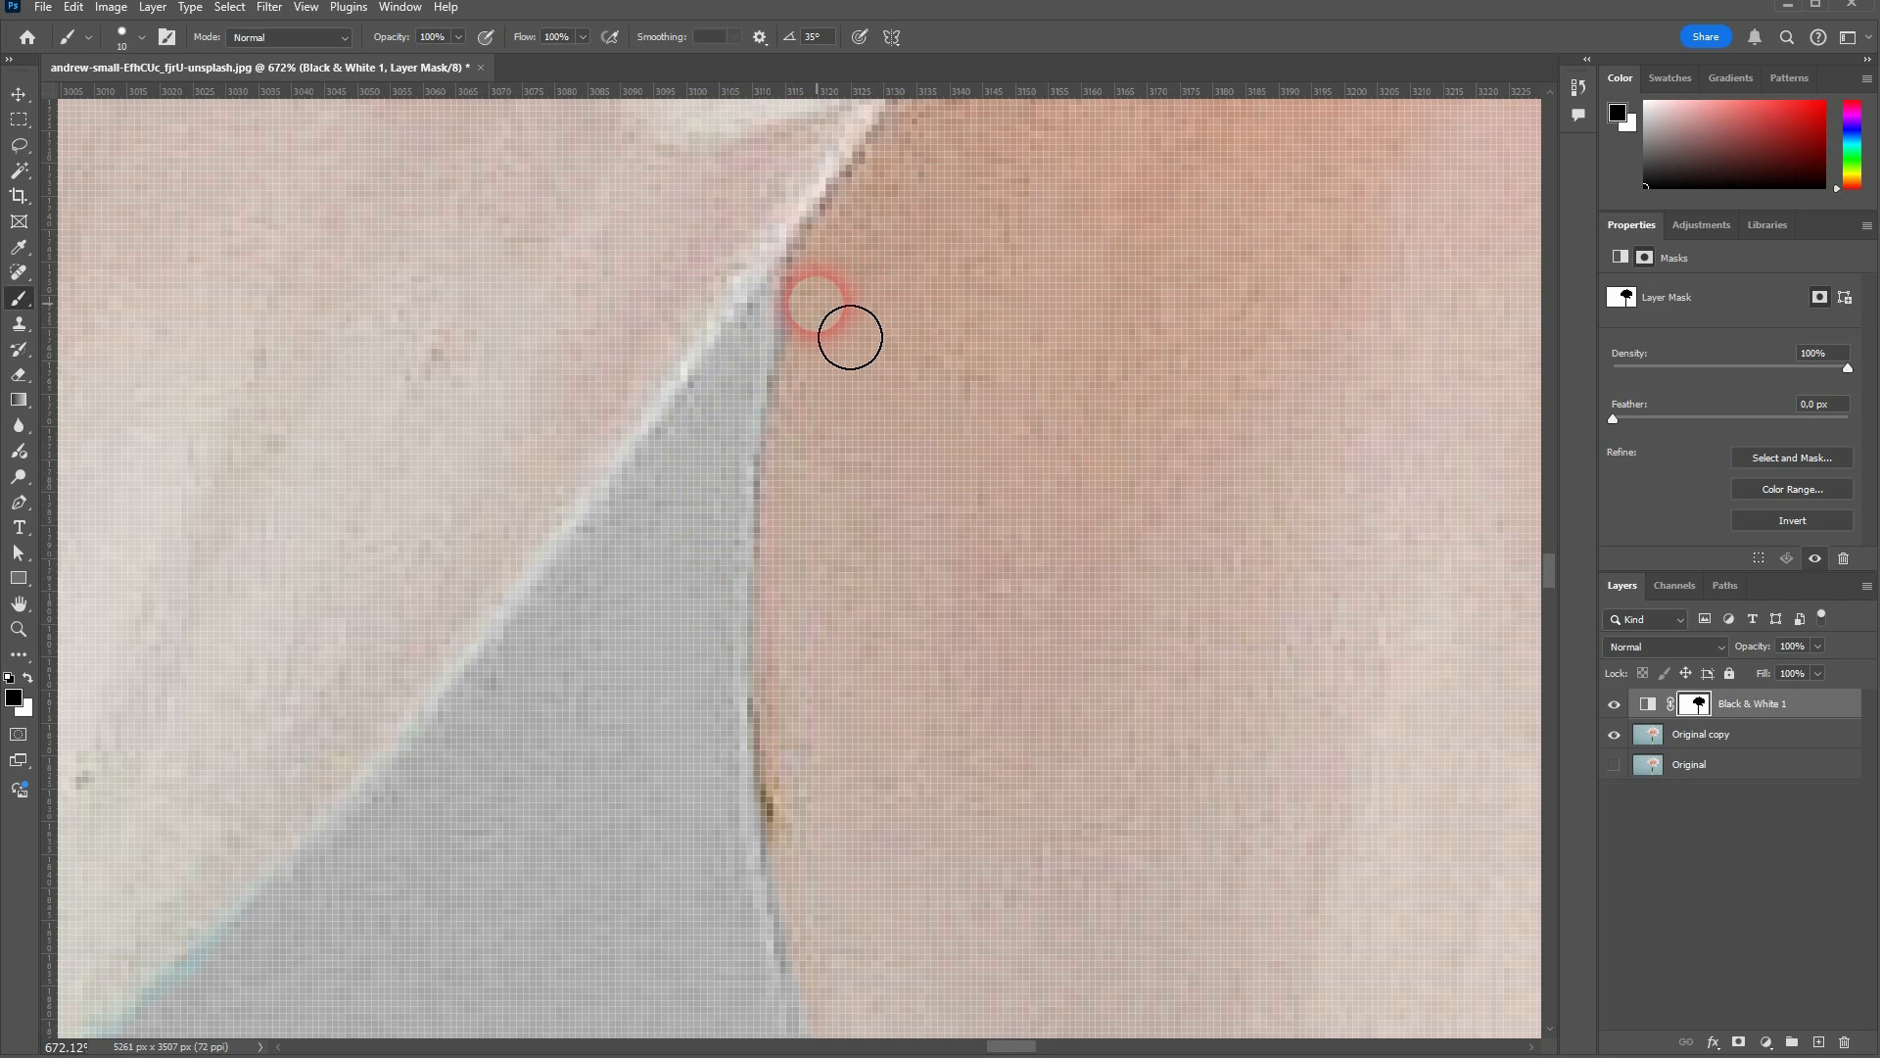
Paint white on the mask along the left neighbour petal's lower edge and around its tip
key(x)
scroll(578, 832, down, 3)
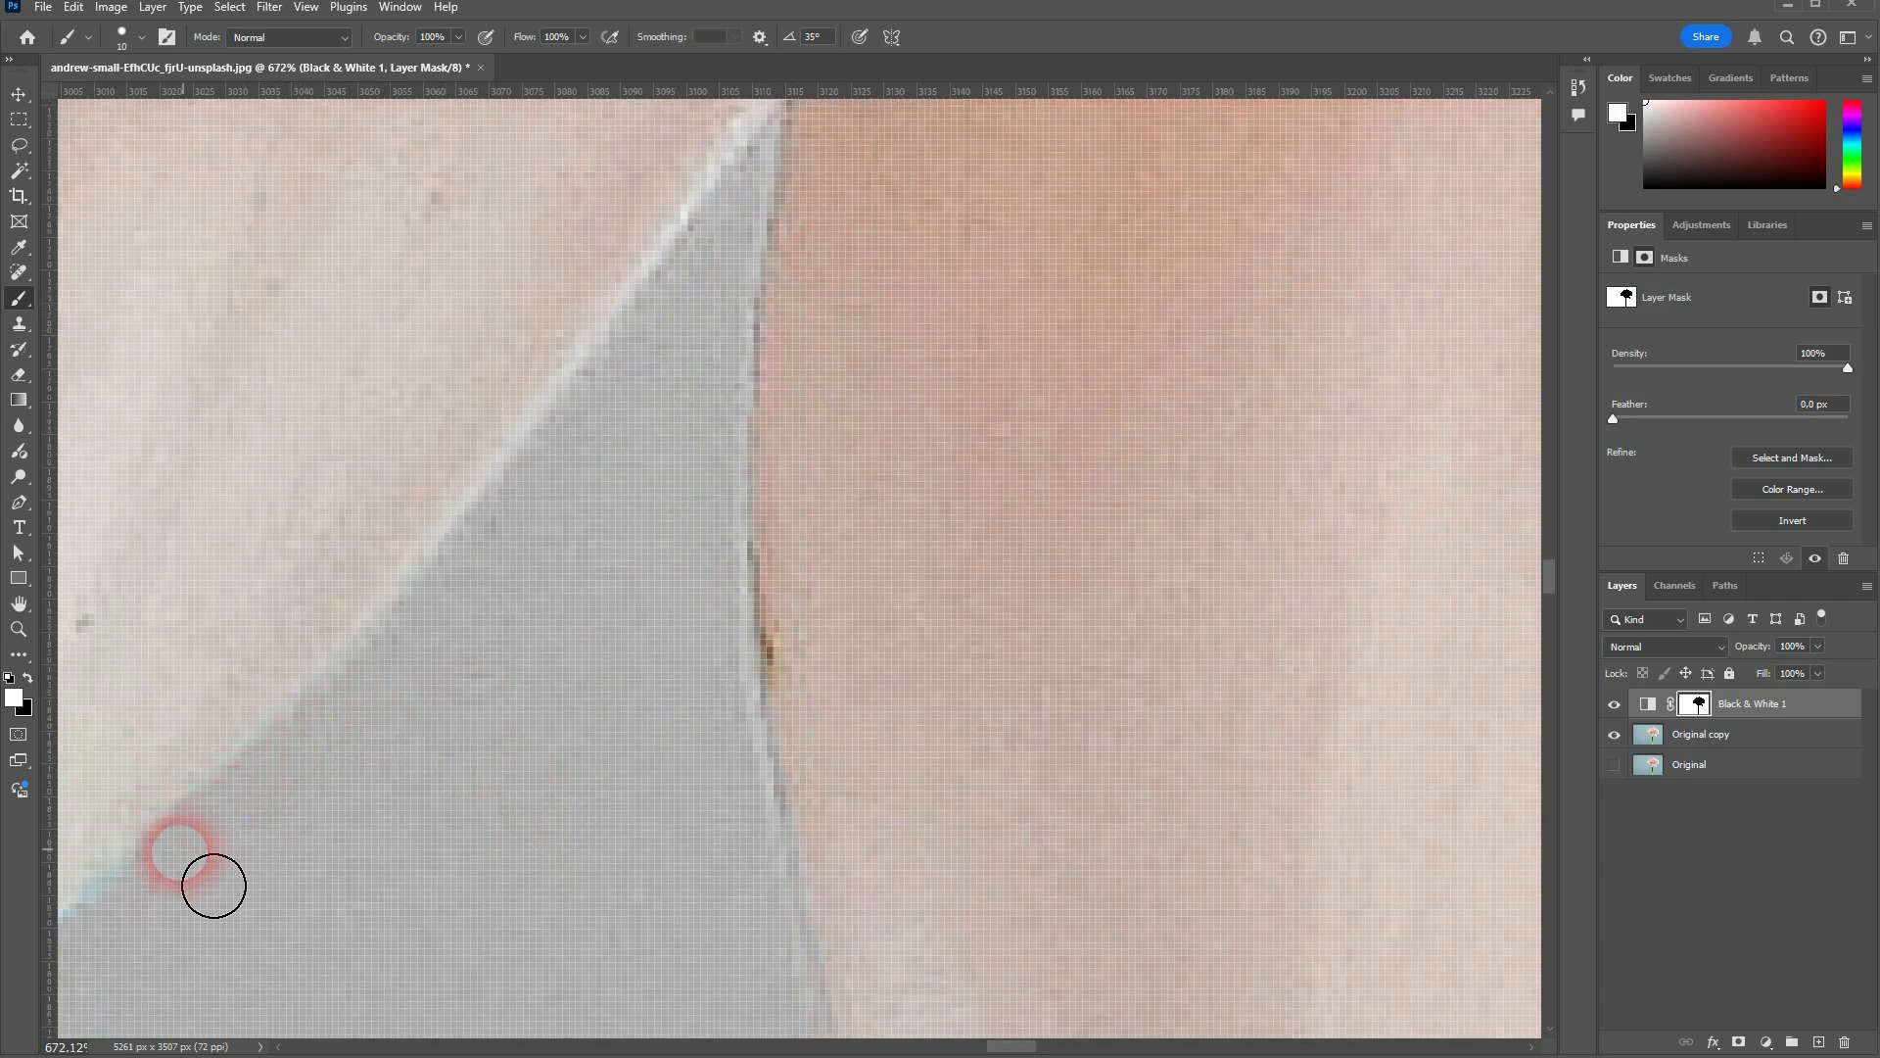
drag(315, 848, 1209, 789)
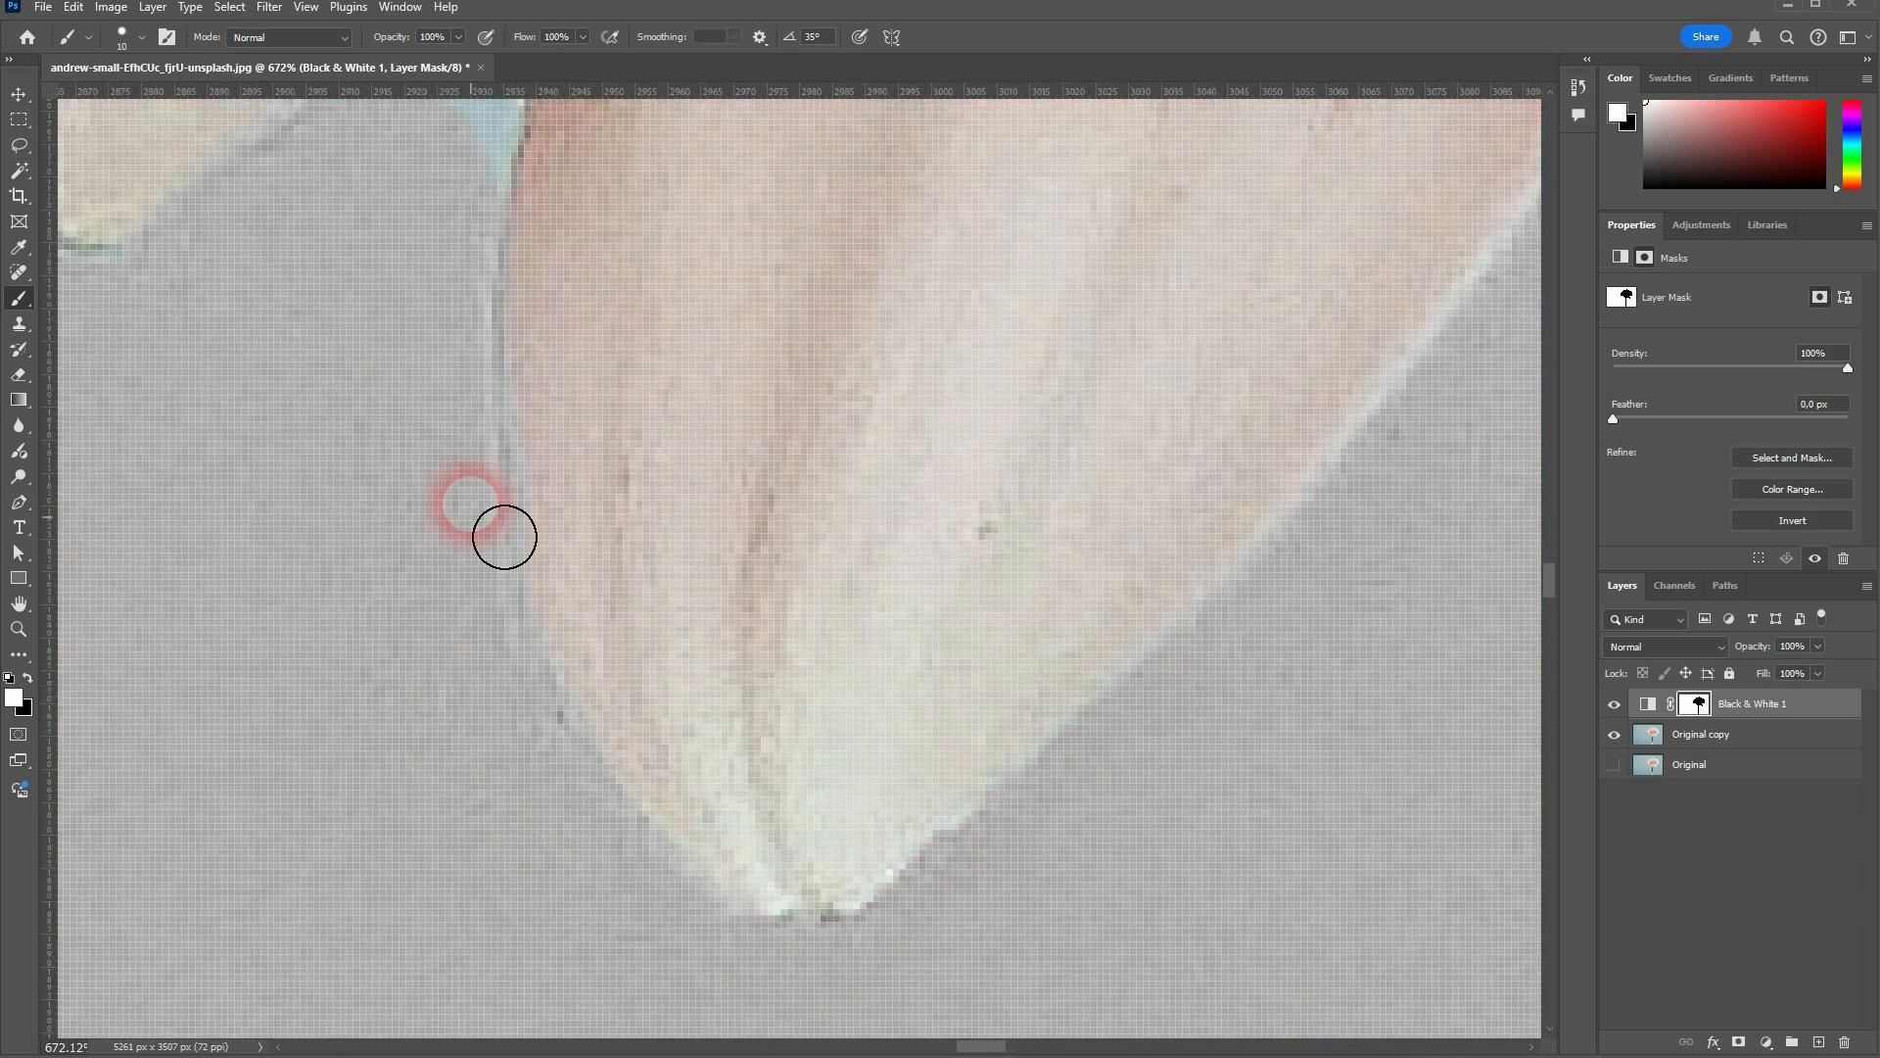
Paint white on the mask up that petal's left side, into the small blue notch and around the next petal's tip
scroll(503, 529, up, 5)
mouse_move(505, 514)
mouse_down()
mouse_move(413, 512)
mouse_move(503, 412)
mouse_move(492, 513)
mouse_up()
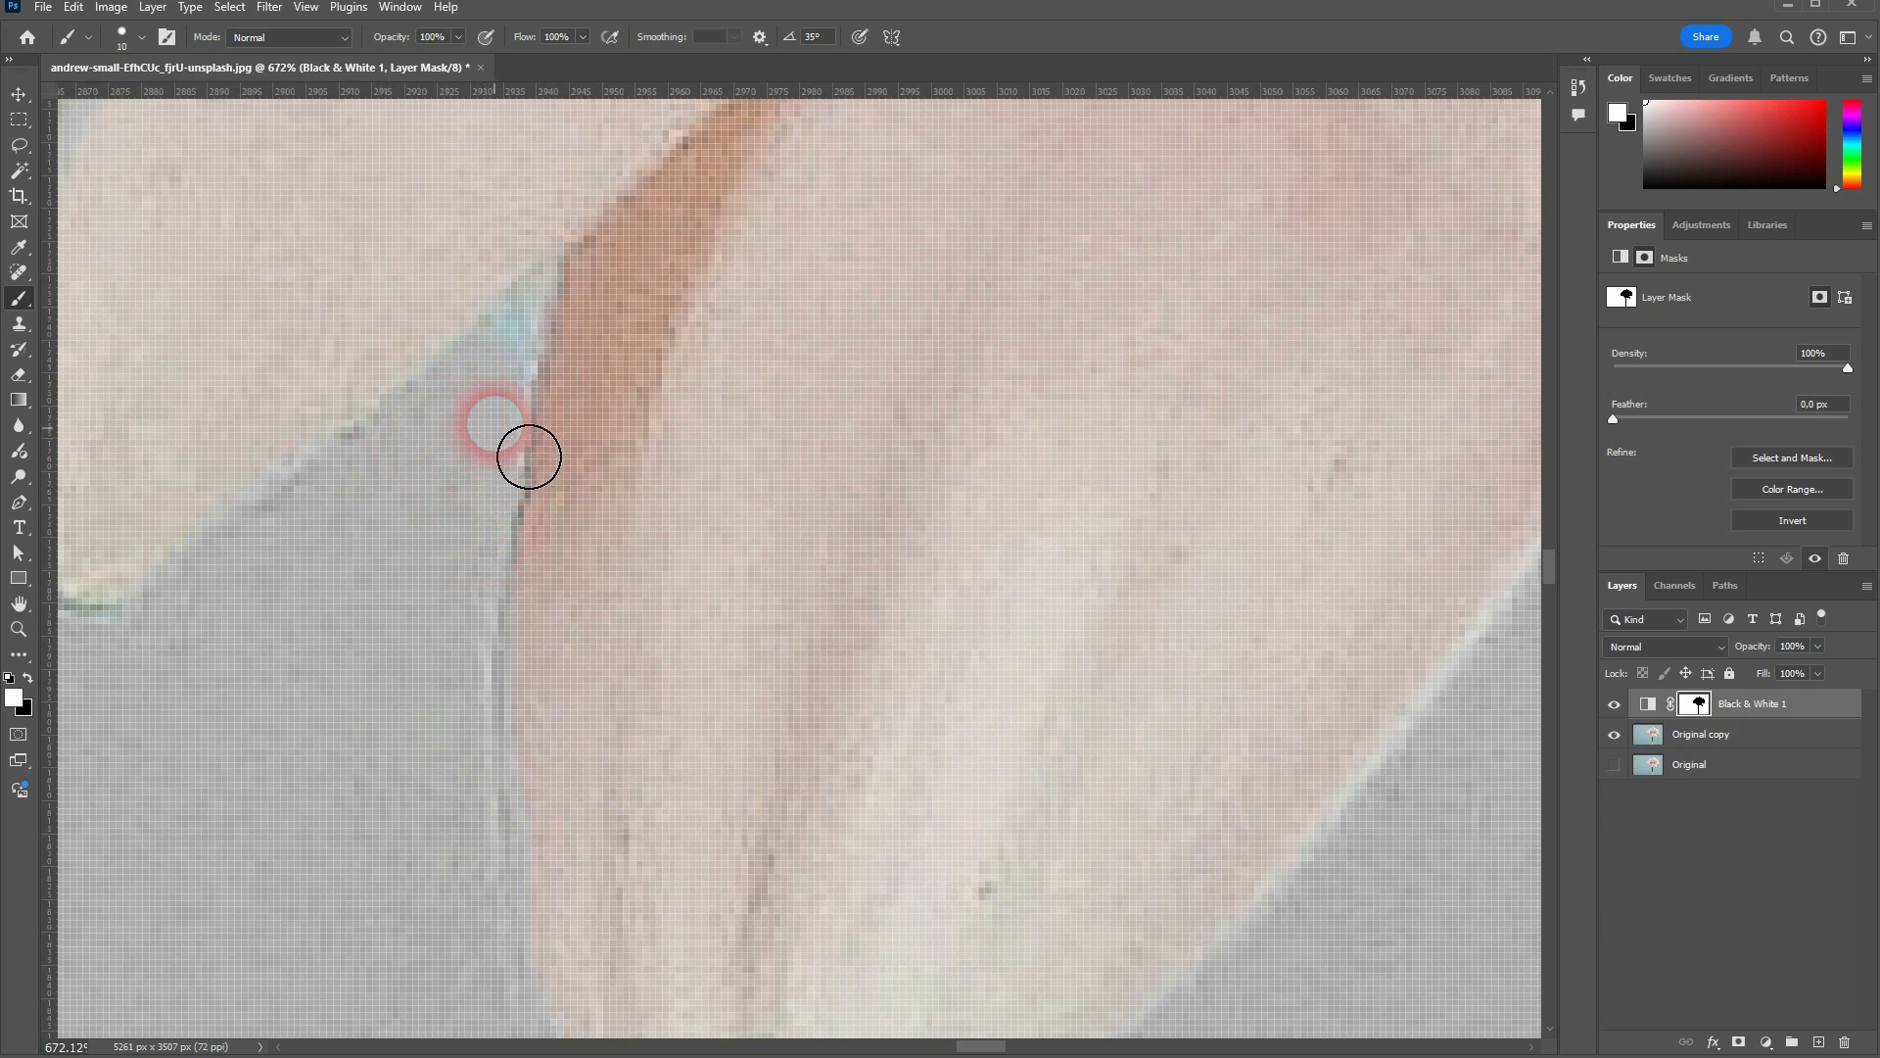
mouse_move(554, 343)
mouse_down()
mouse_move(461, 503)
mouse_move(512, 391)
mouse_move(412, 474)
mouse_move(276, 673)
mouse_move(975, 672)
mouse_move(958, 642)
mouse_move(1016, 672)
mouse_up()
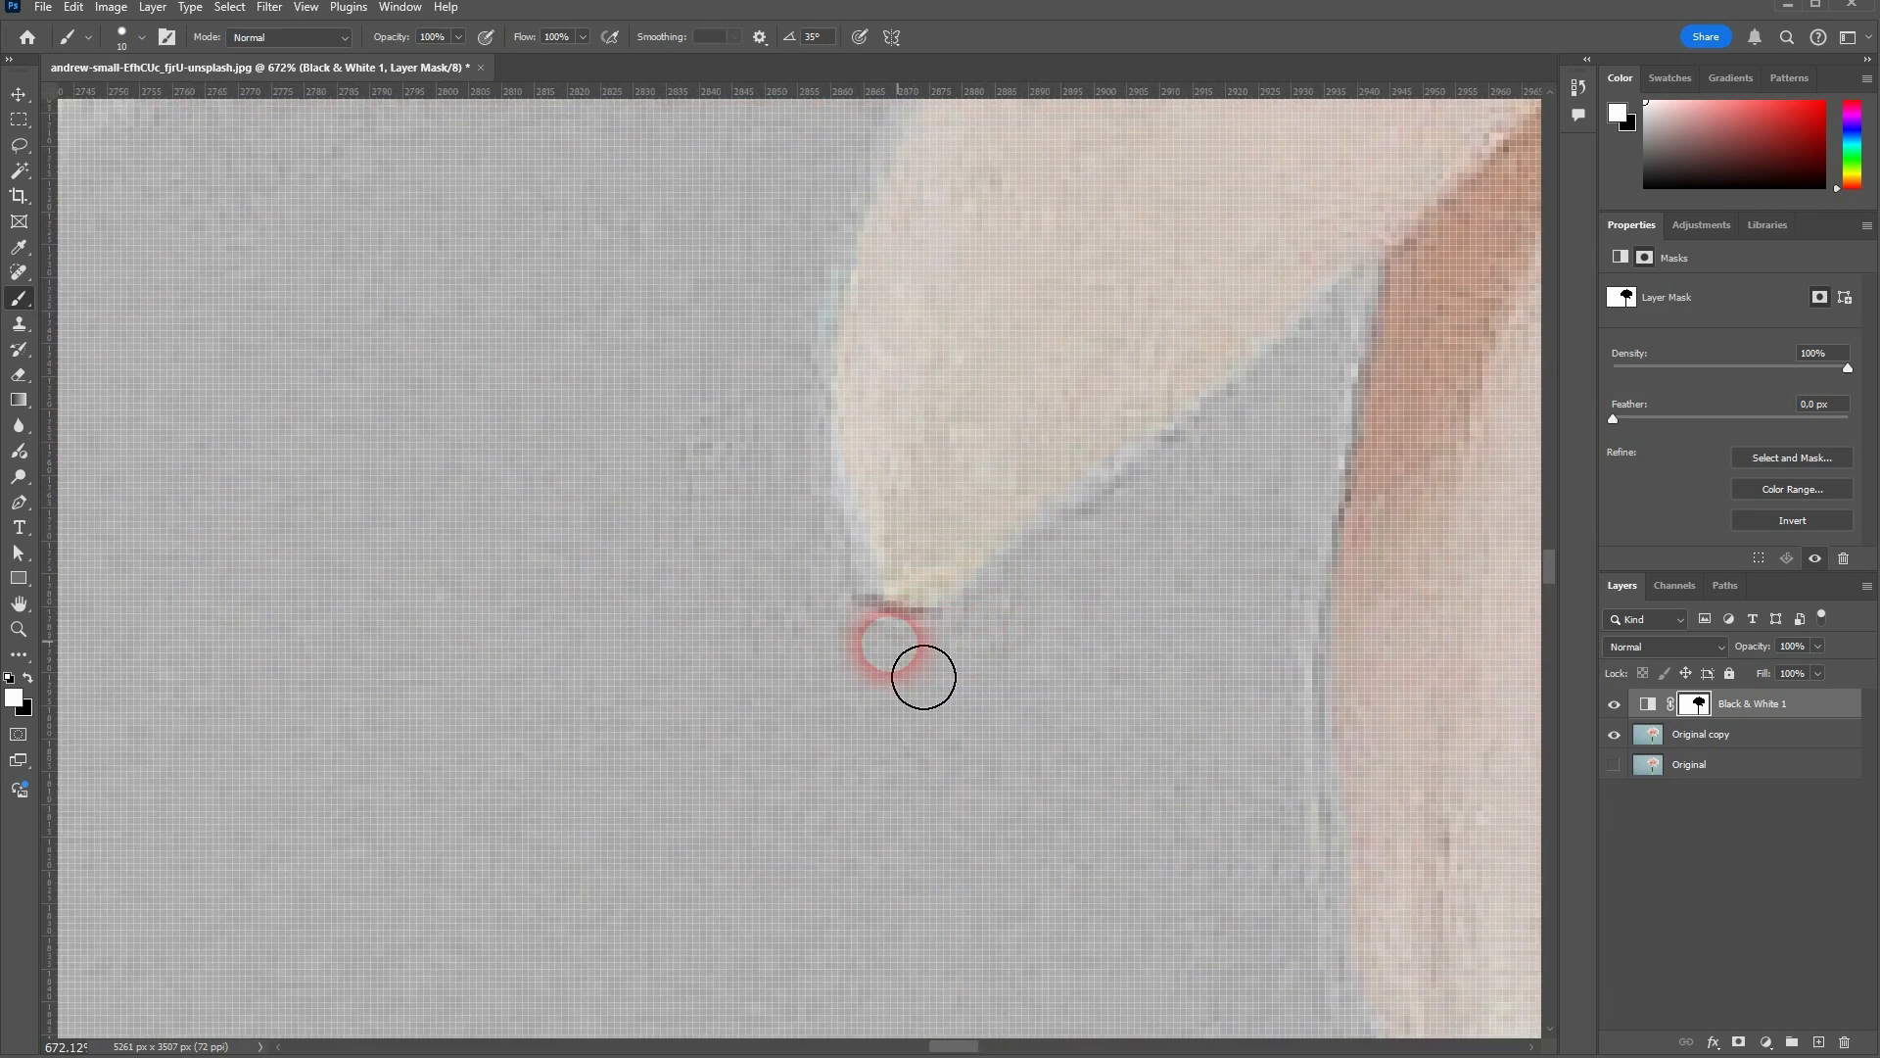
Paint black on the mask along the next petal's upper-left edge to restore its greyed rim
drag(1035, 262, 910, 765)
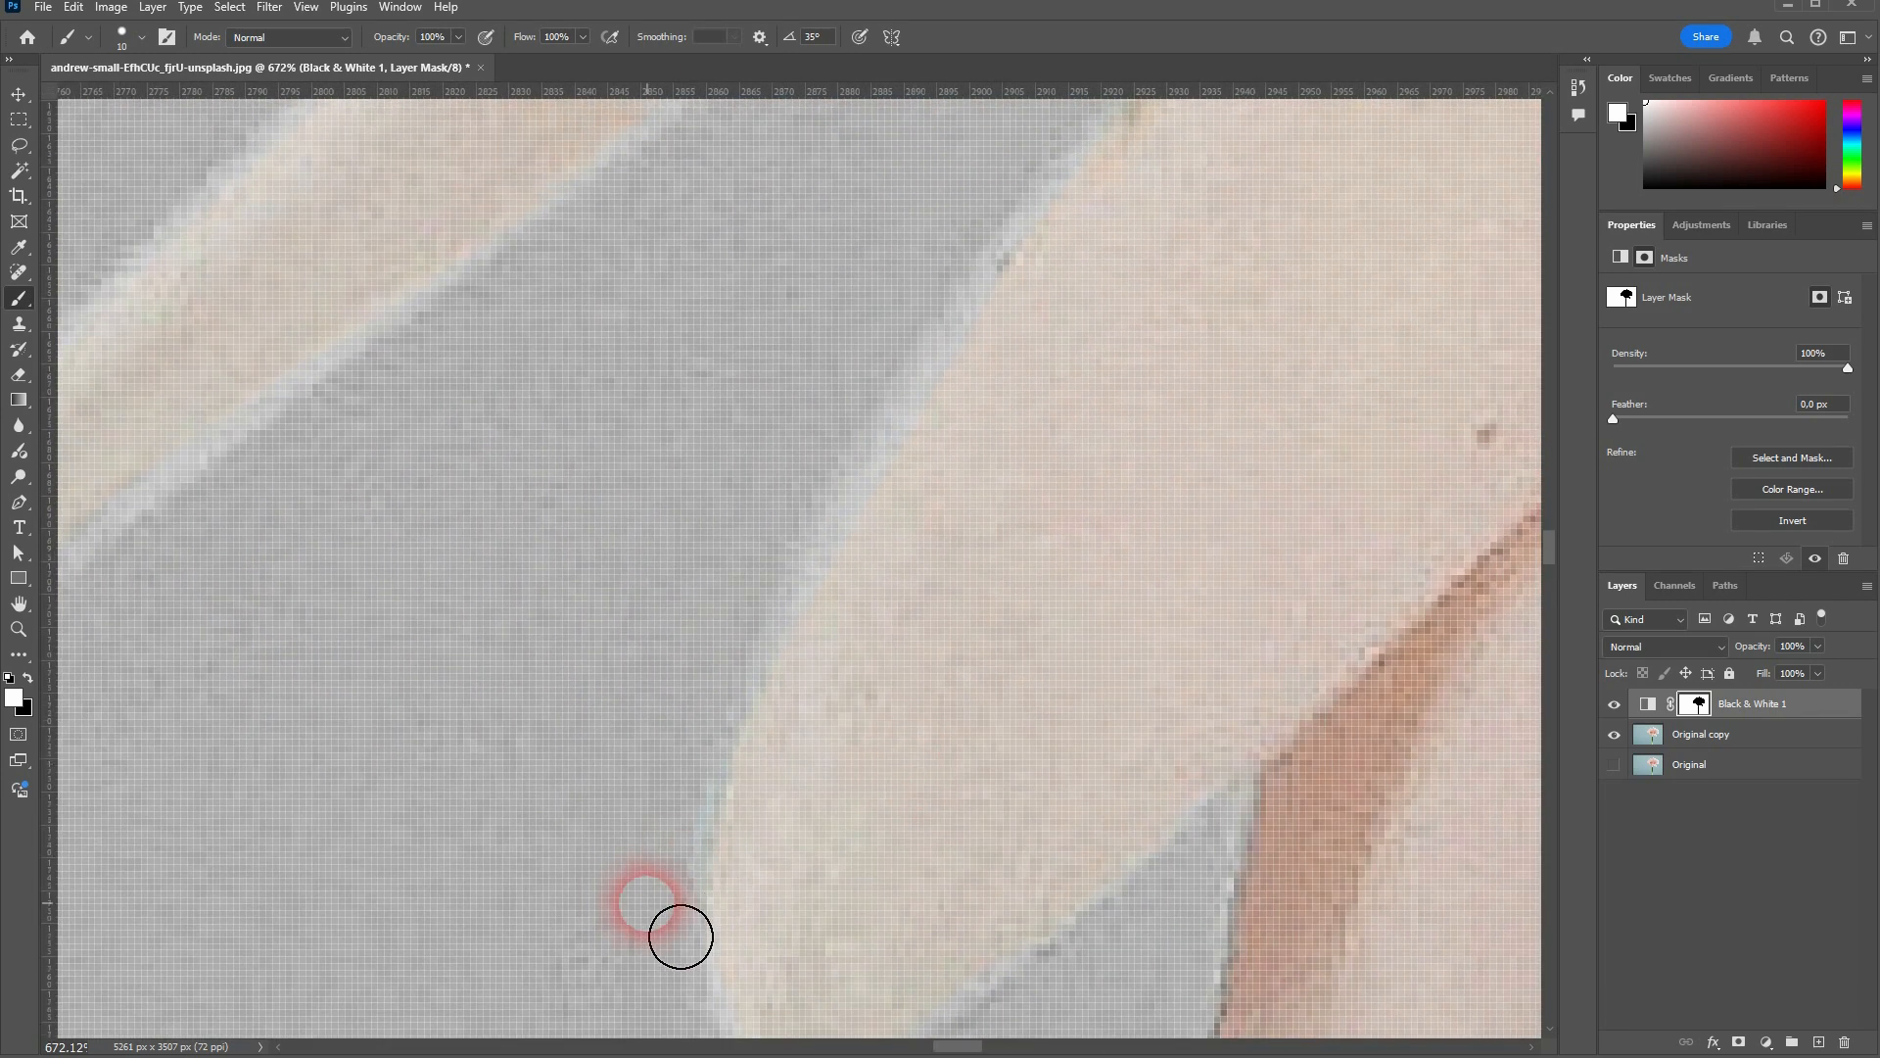
mouse_move(974, 367)
mouse_down()
mouse_move(861, 449)
mouse_move(844, 534)
mouse_up()
key(x)
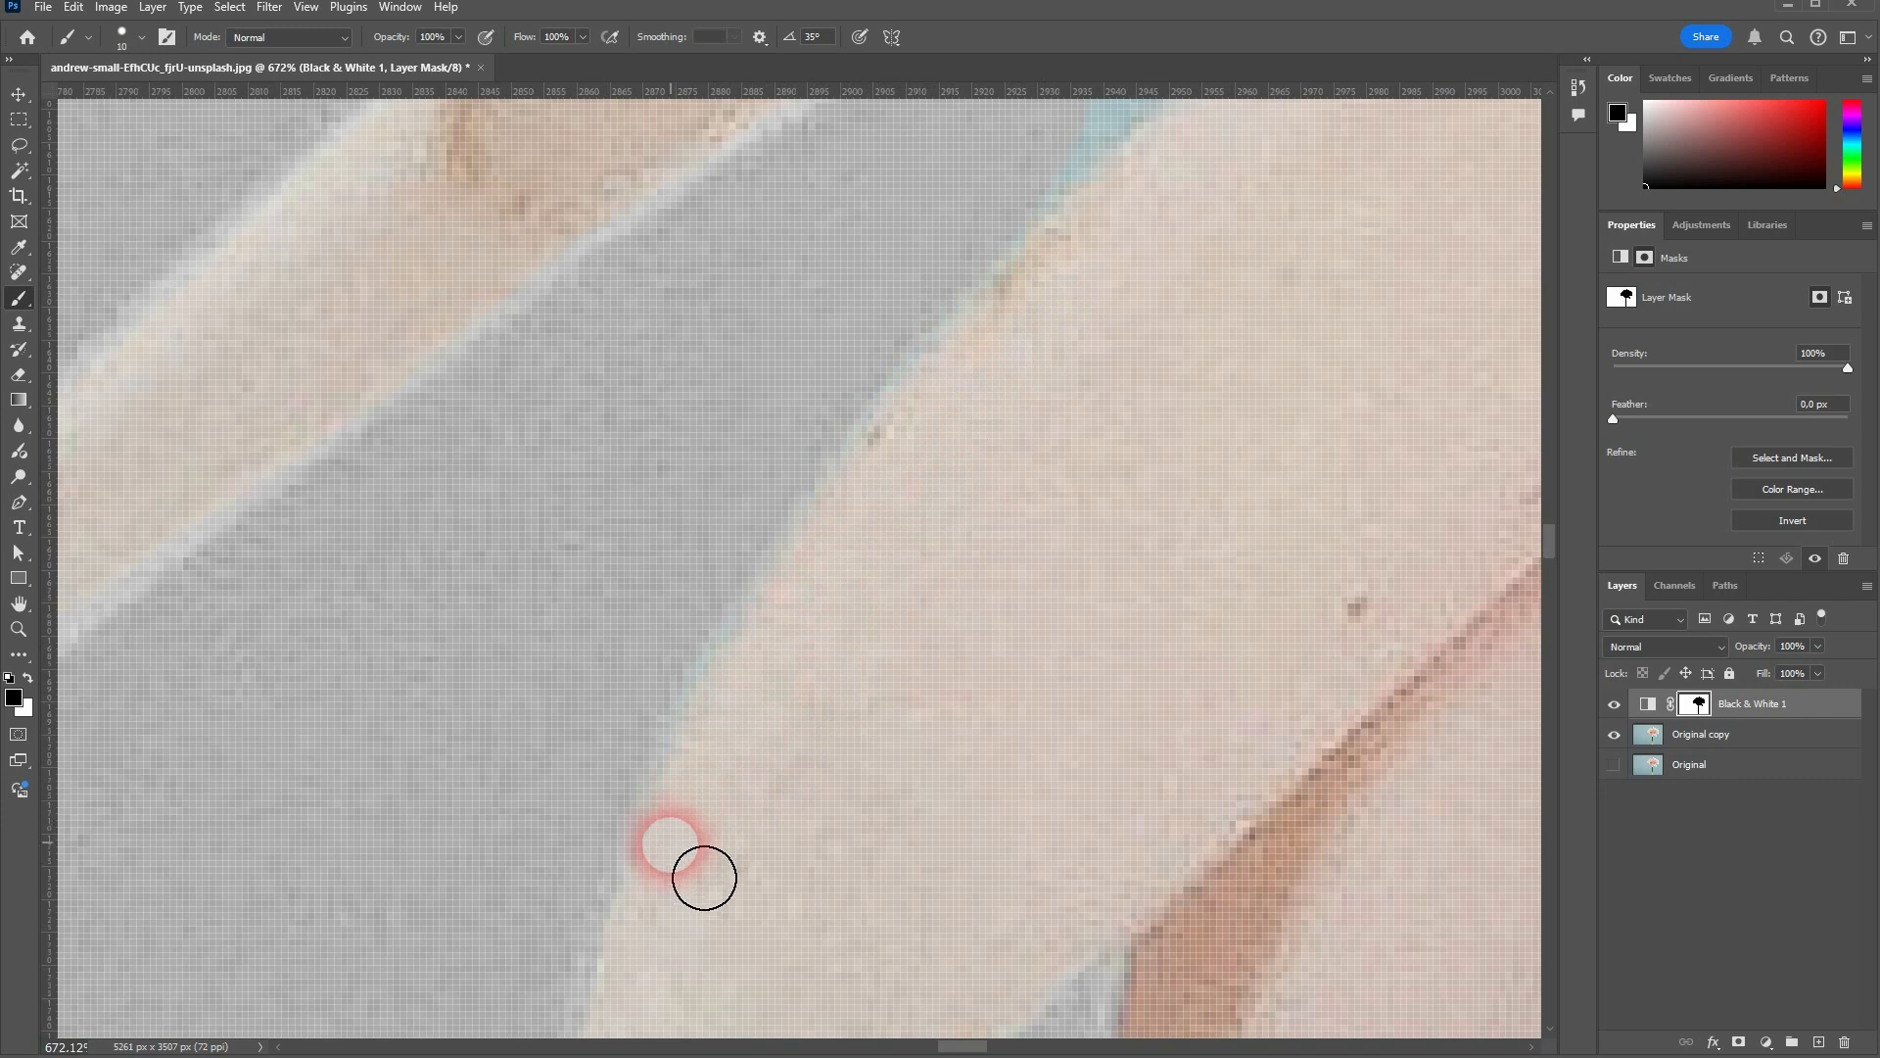
Paint white on the mask over the blue gap between the broad petal and the narrow petal above it
mouse_move(1135, 411)
mouse_down()
mouse_move(1046, 533)
mouse_move(990, 722)
mouse_up()
key(x)
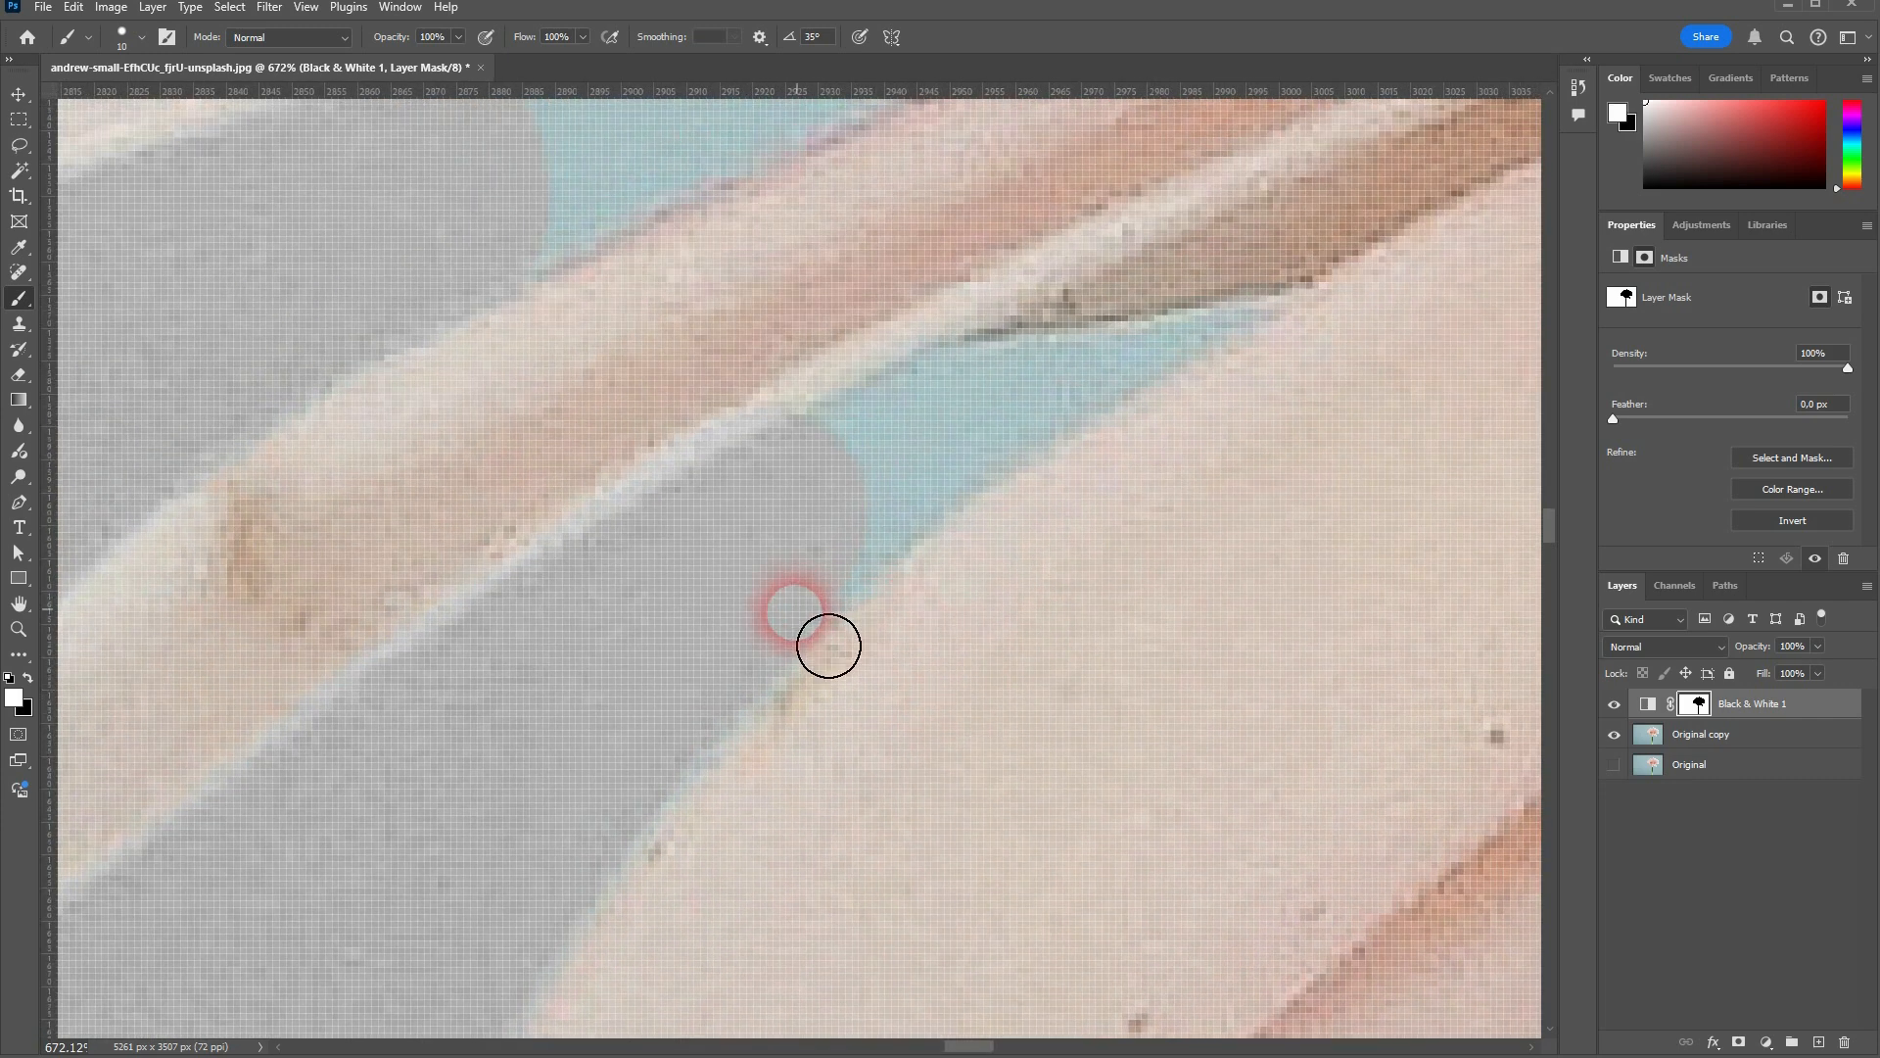
mouse_move(835, 634)
mouse_down()
mouse_move(1004, 472)
mouse_move(940, 548)
mouse_move(1169, 398)
mouse_move(979, 420)
mouse_up()
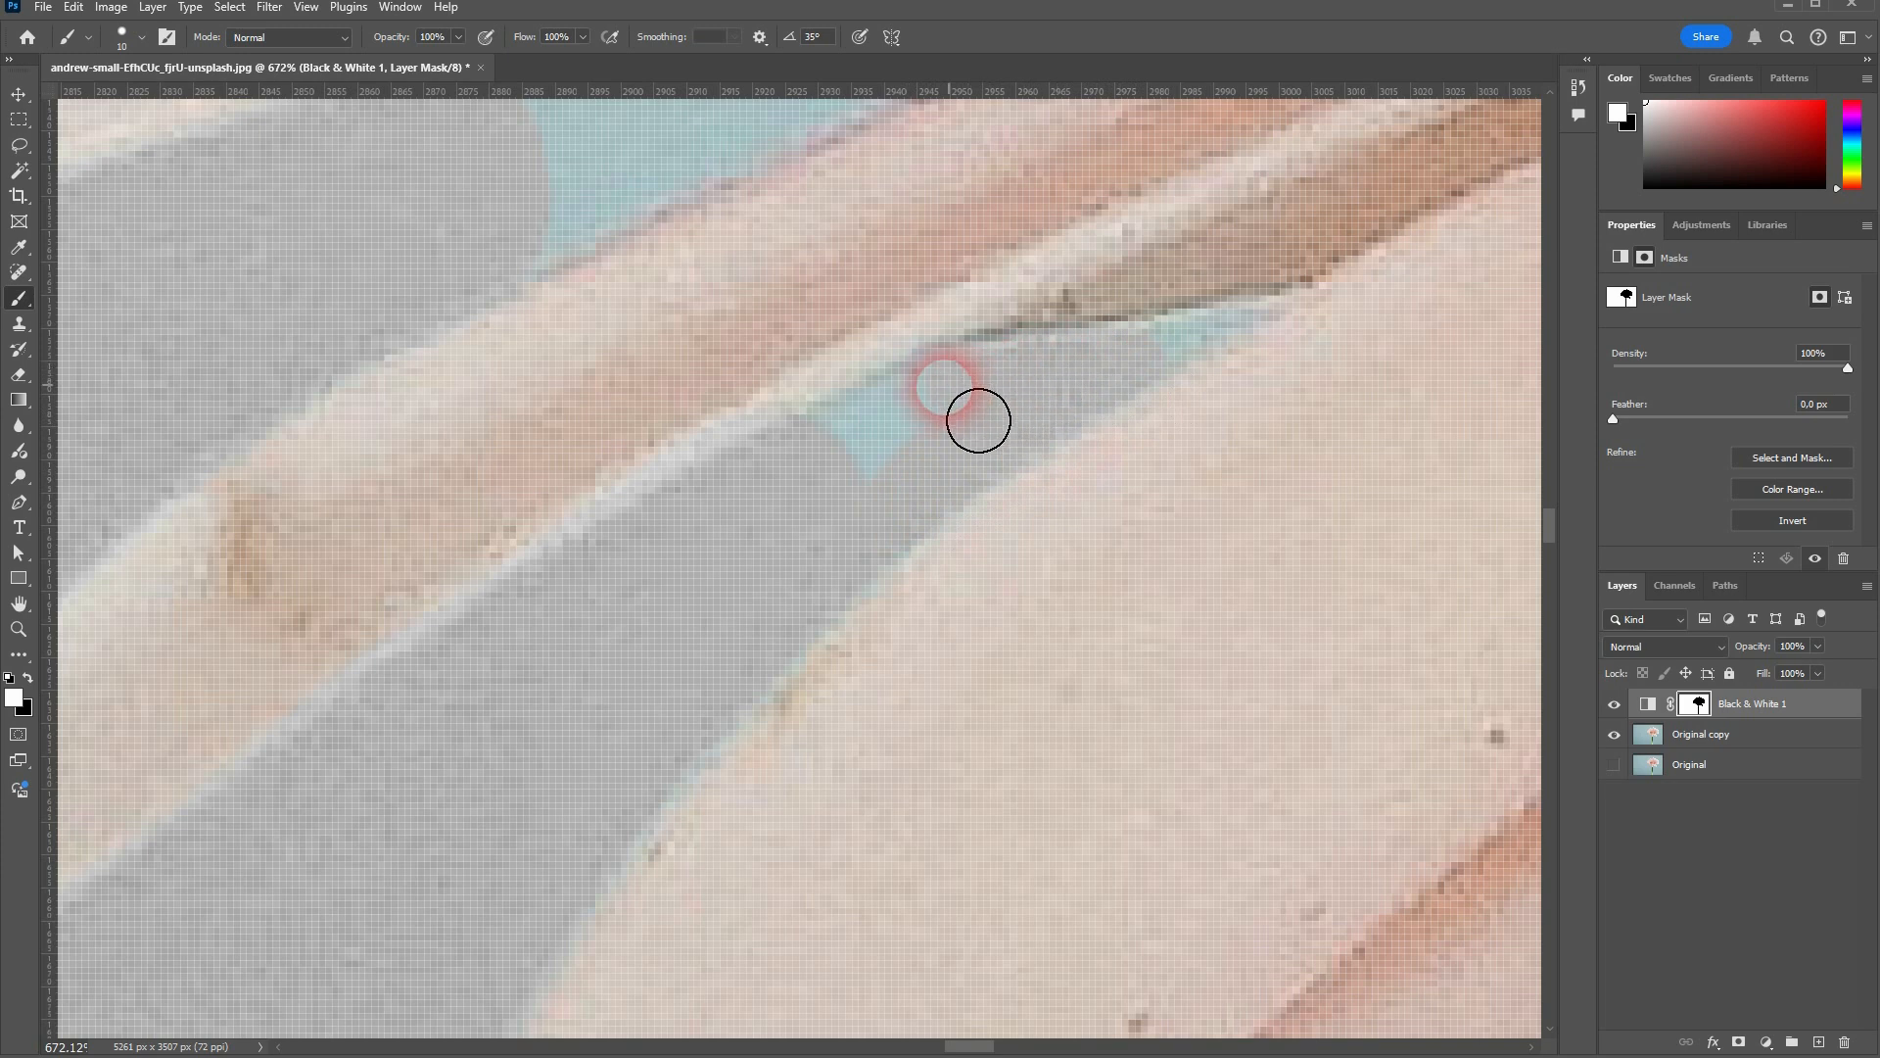
mouse_move(882, 499)
mouse_down()
mouse_move(991, 415)
mouse_move(946, 456)
mouse_move(1270, 349)
mouse_move(960, 406)
mouse_move(897, 448)
mouse_move(863, 549)
mouse_up()
Paint white on the mask along the long blue wedge above the narrow petal, up to where it tapers off
mouse_move(483, 336)
mouse_down()
mouse_move(1000, 341)
mouse_move(1046, 447)
mouse_move(848, 713)
mouse_move(666, 769)
mouse_move(999, 580)
mouse_up()
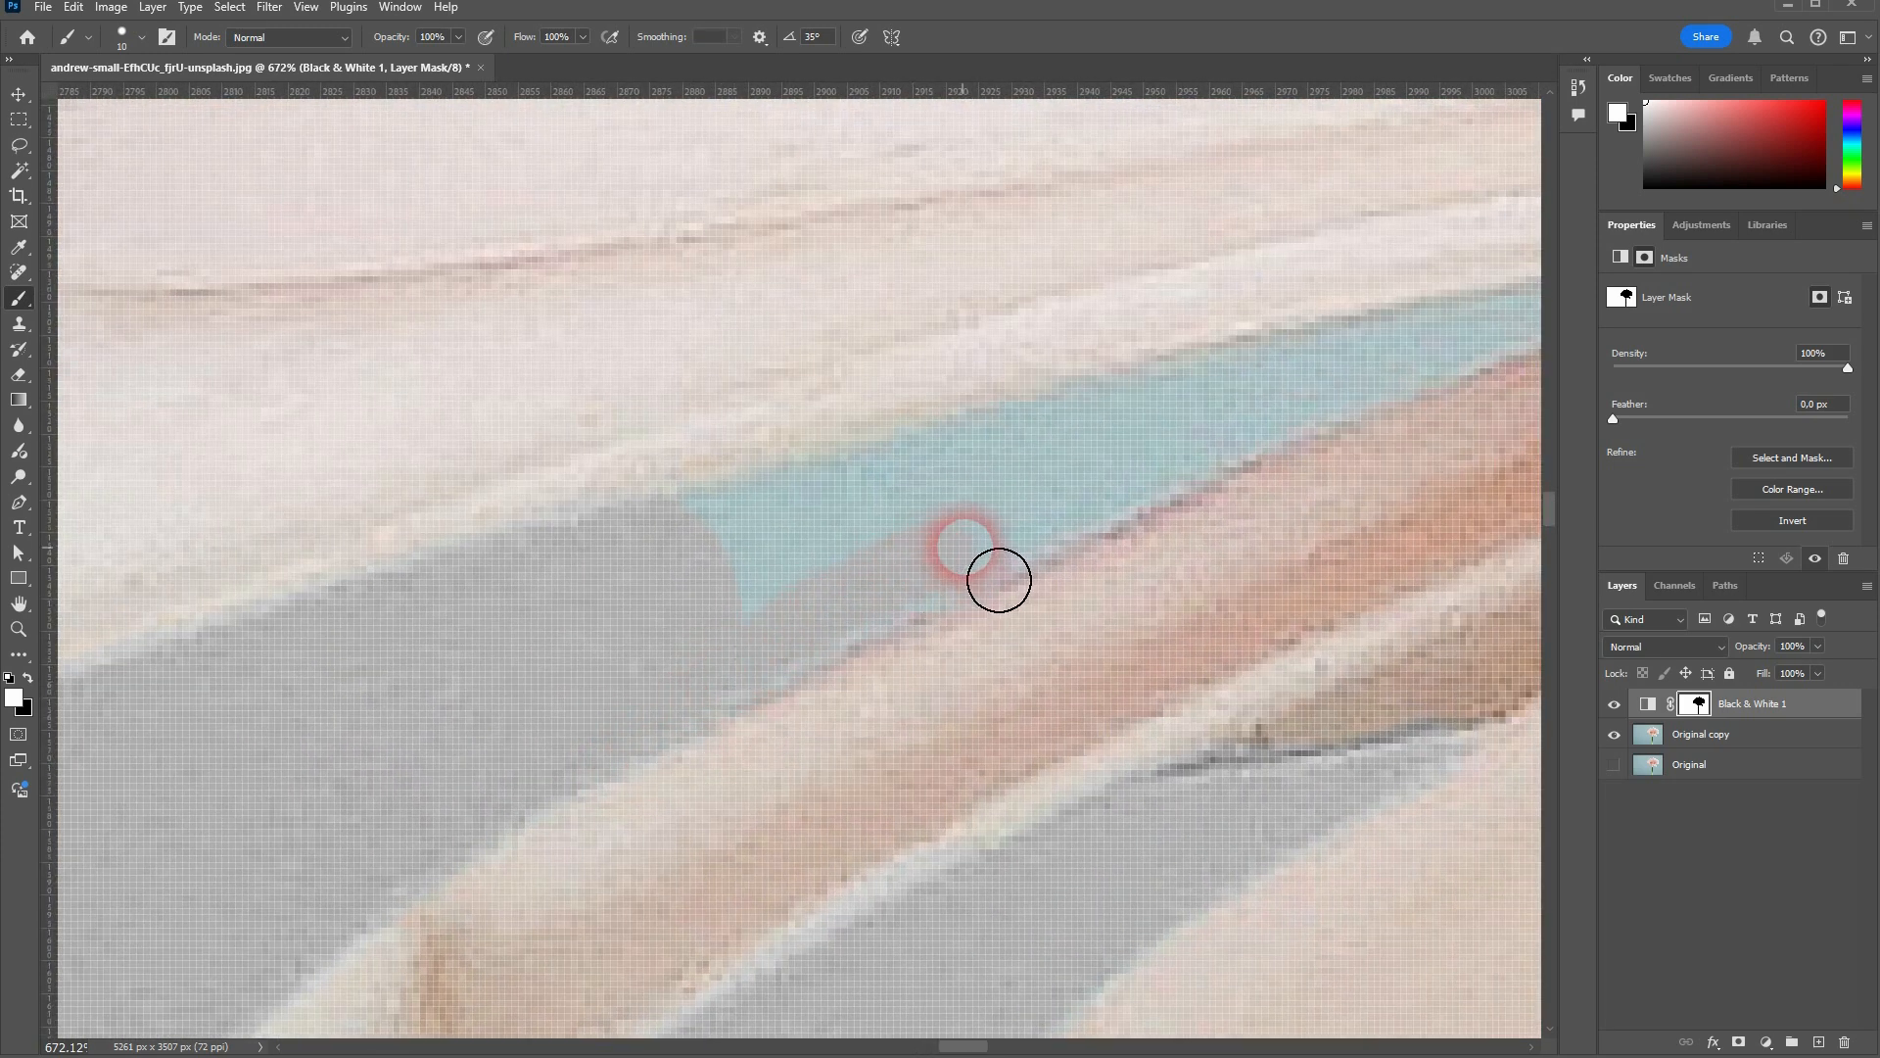
mouse_move(911, 641)
mouse_down()
mouse_move(1171, 507)
mouse_move(1072, 553)
mouse_move(1198, 433)
mouse_move(788, 524)
mouse_move(705, 562)
mouse_move(978, 556)
mouse_move(724, 649)
mouse_move(1141, 477)
mouse_up()
drag(1248, 398, 642, 608)
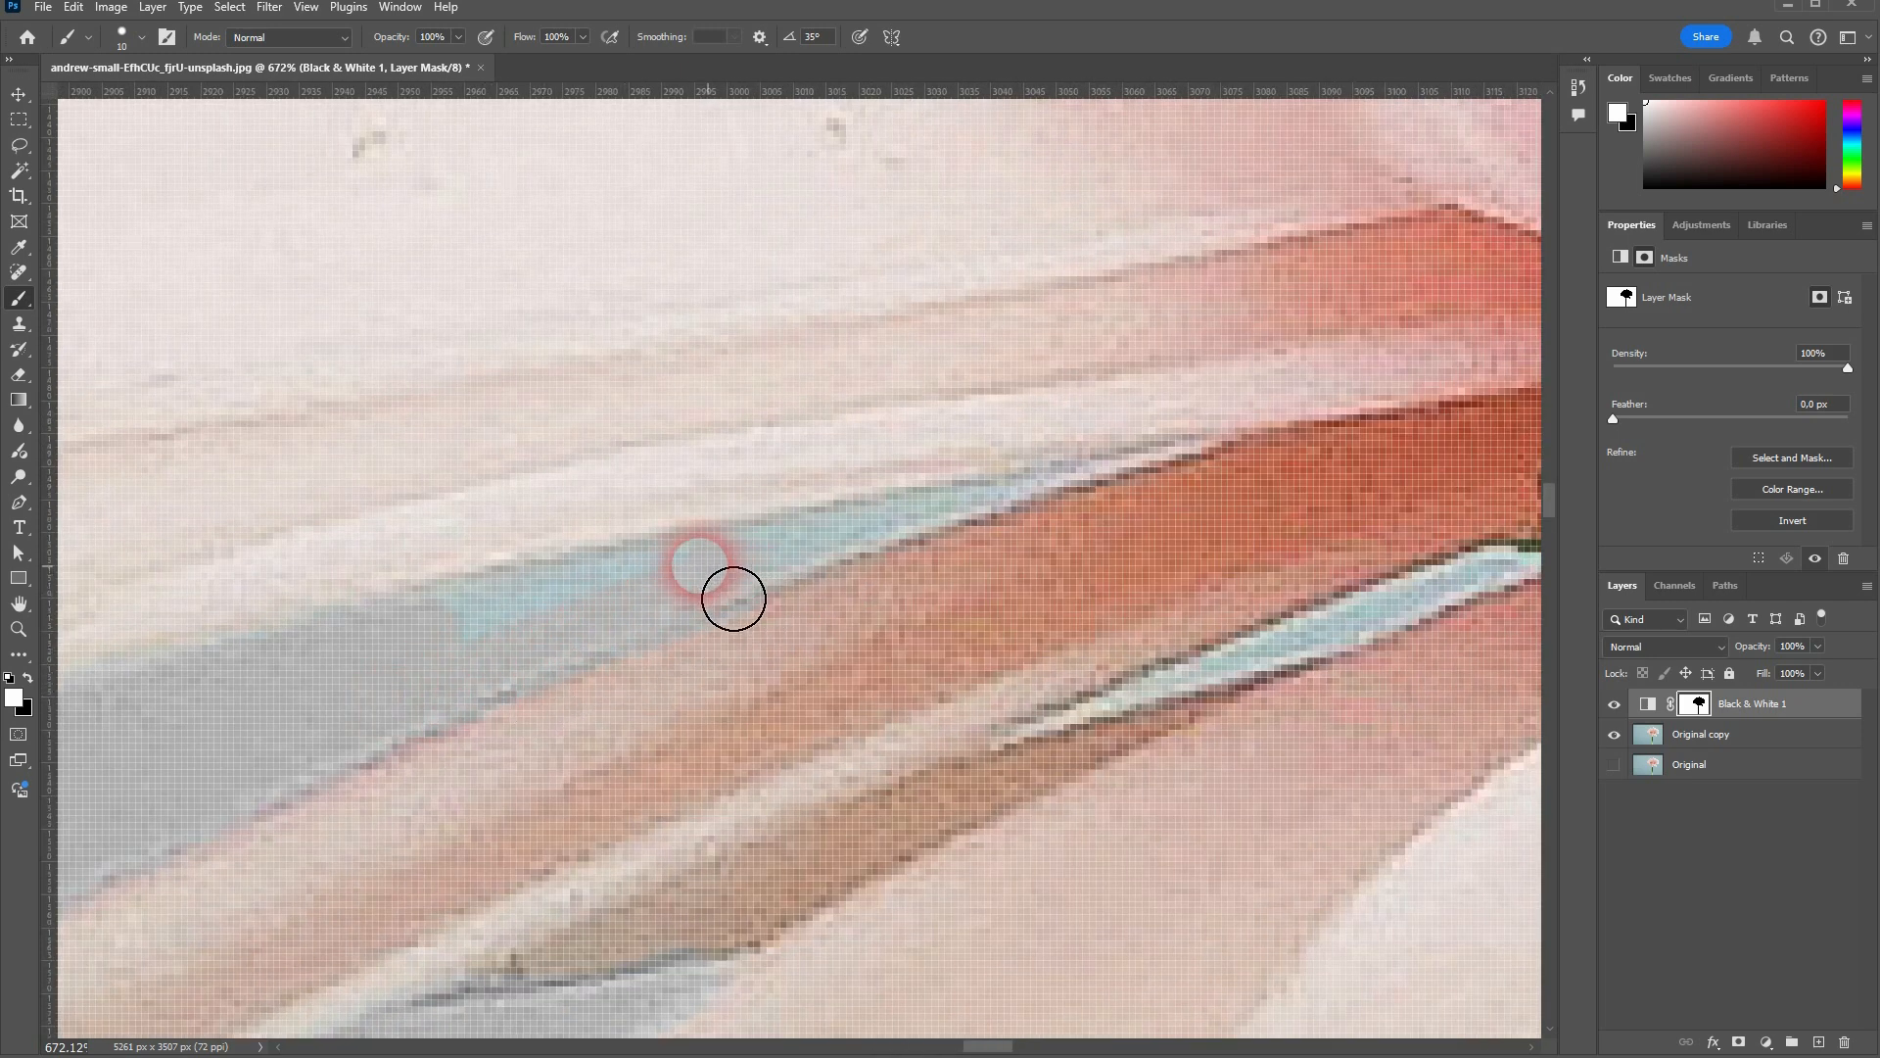
drag(734, 598, 514, 642)
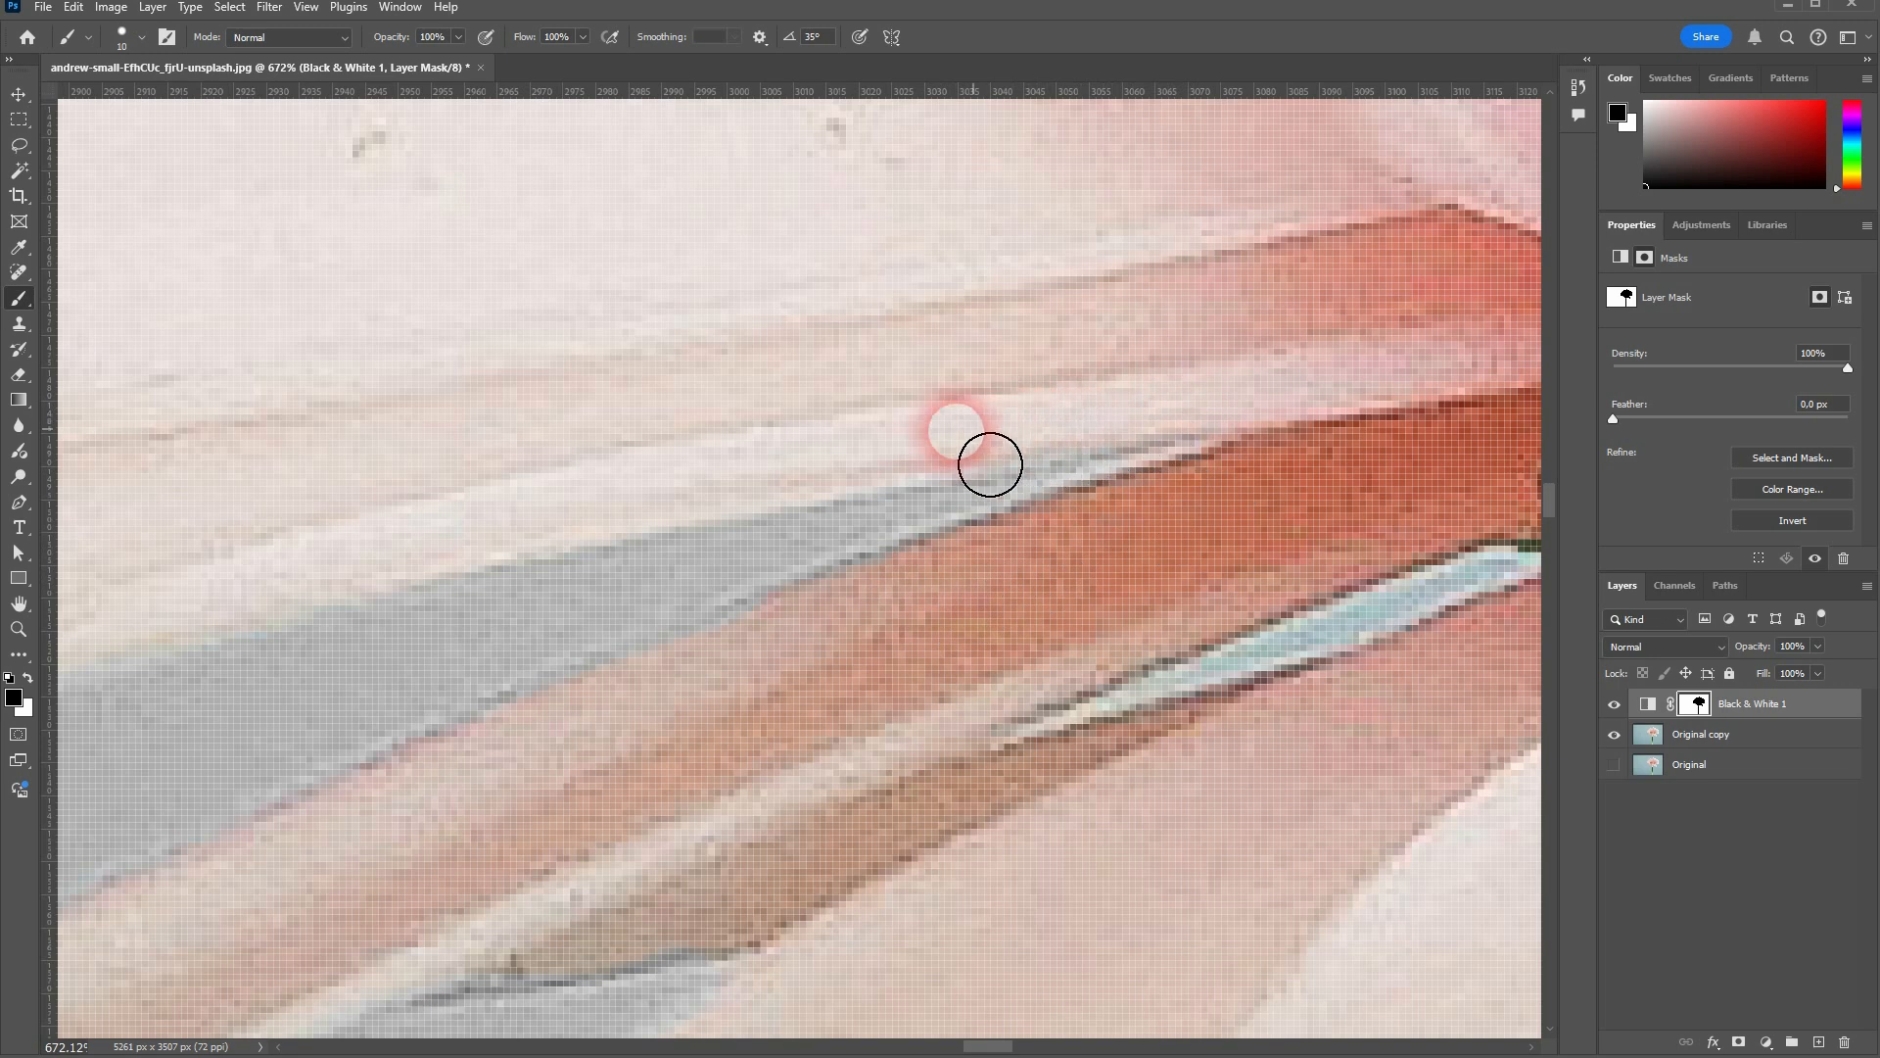
Paint white on the mask over the thin blue sliver near the flower's centre and black along its edges to restore the petal colour
drag(1280, 690, 1479, 607)
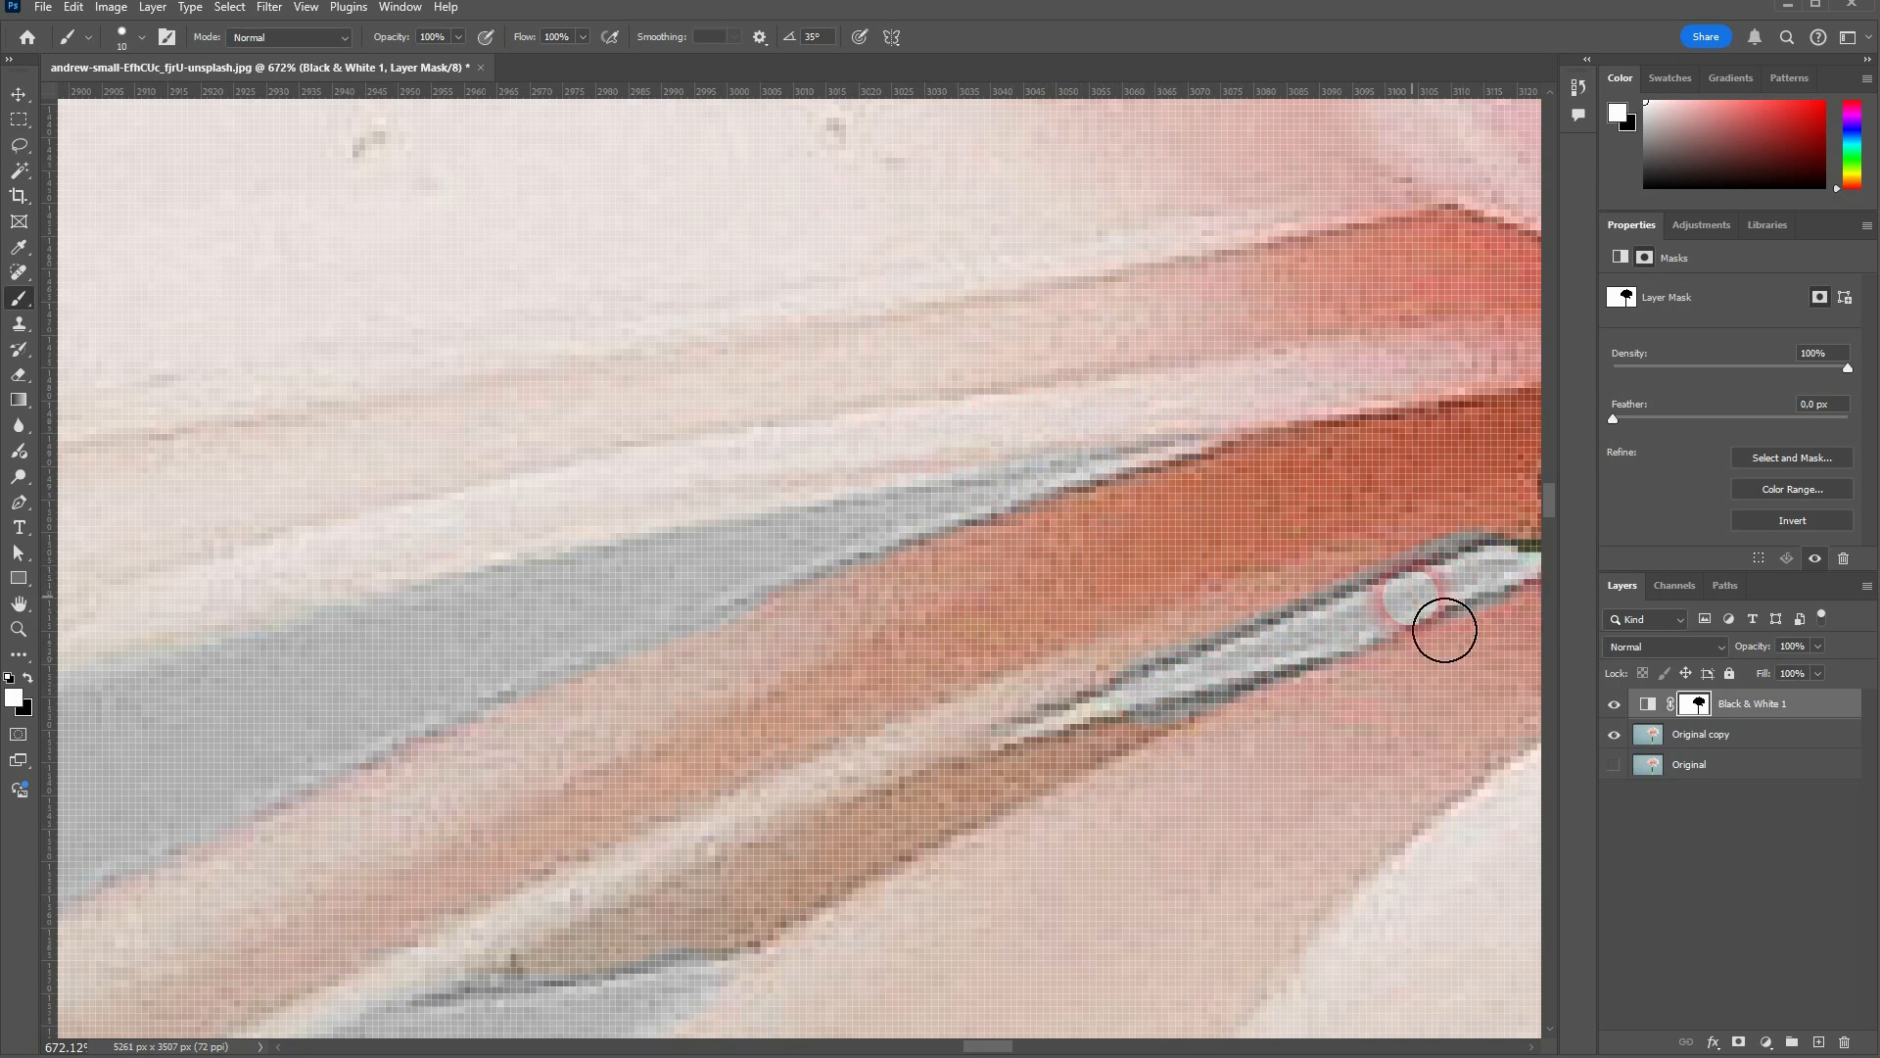
drag(1349, 669, 954, 689)
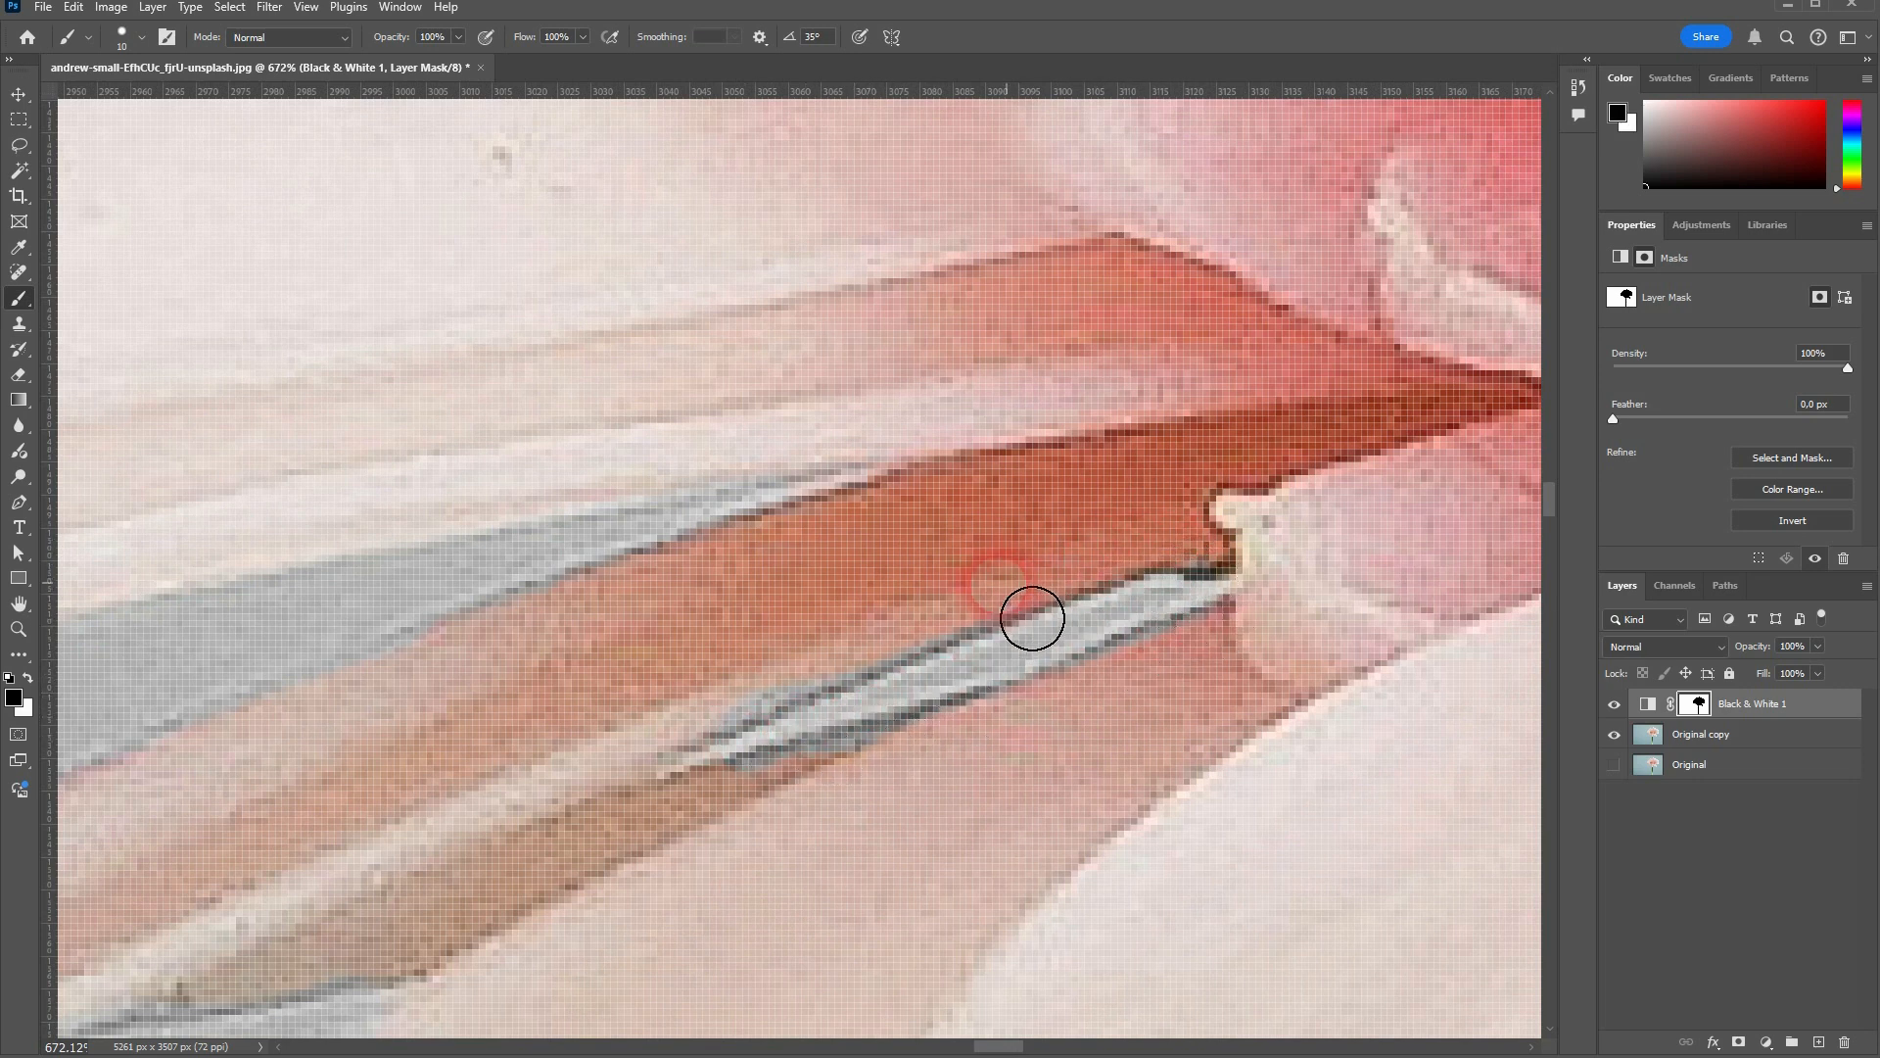
drag(756, 727, 588, 793)
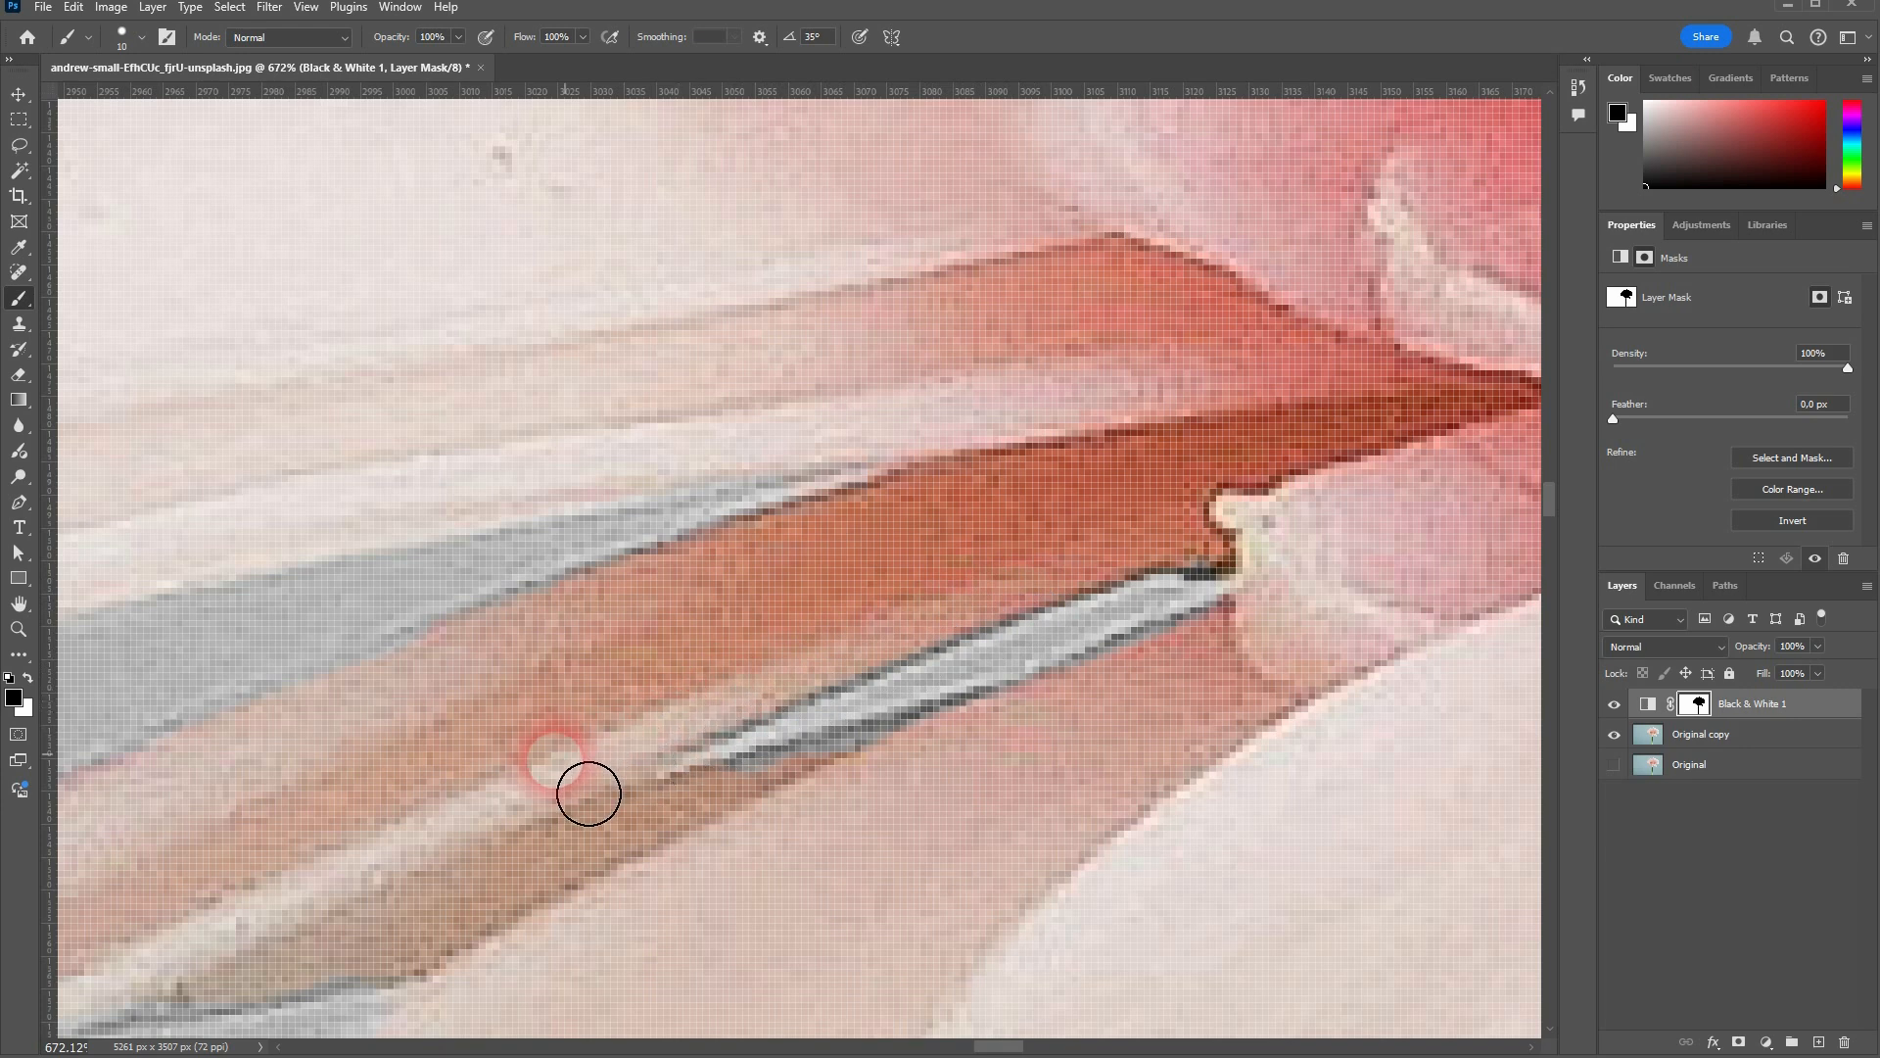
drag(851, 809, 1140, 725)
Paint white on the mask over the small blue notch beneath the overlapping lower-left petals and the blue fringe beside it
scroll(1216, 685, down, 5)
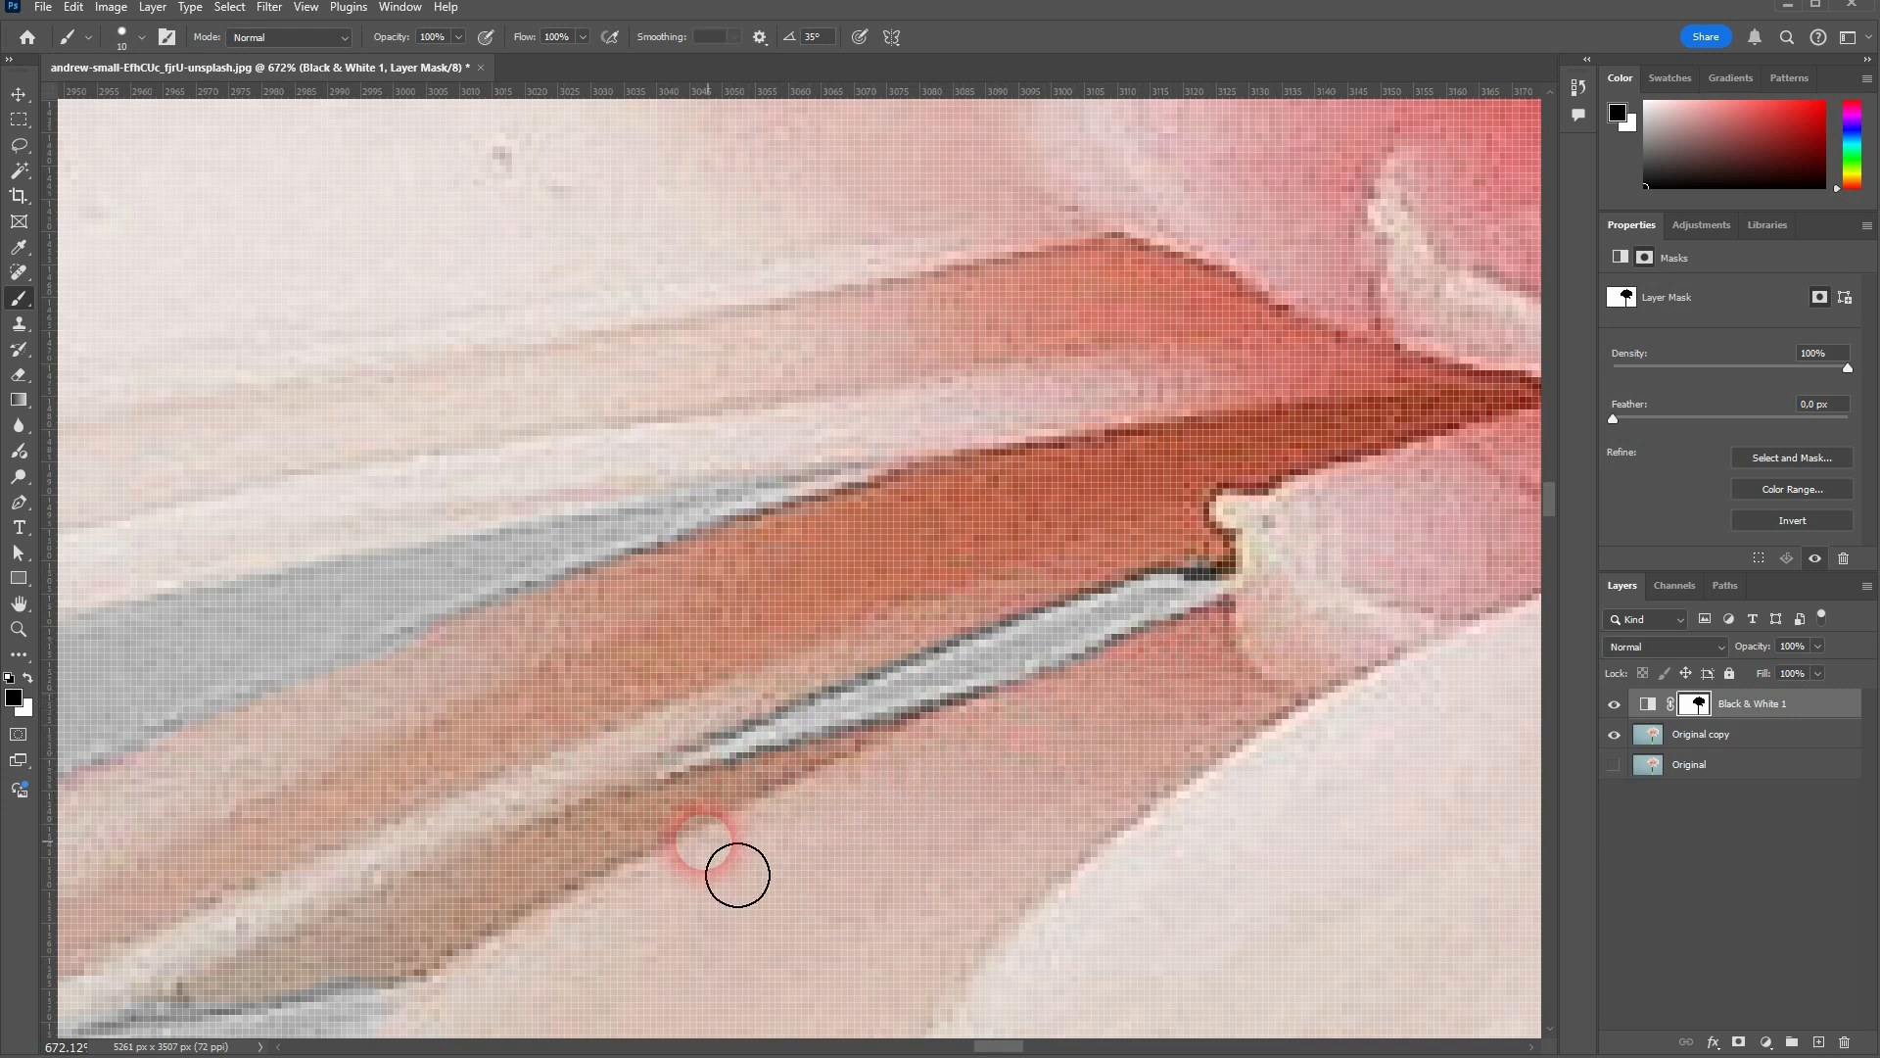
scroll(749, 830, down, 5)
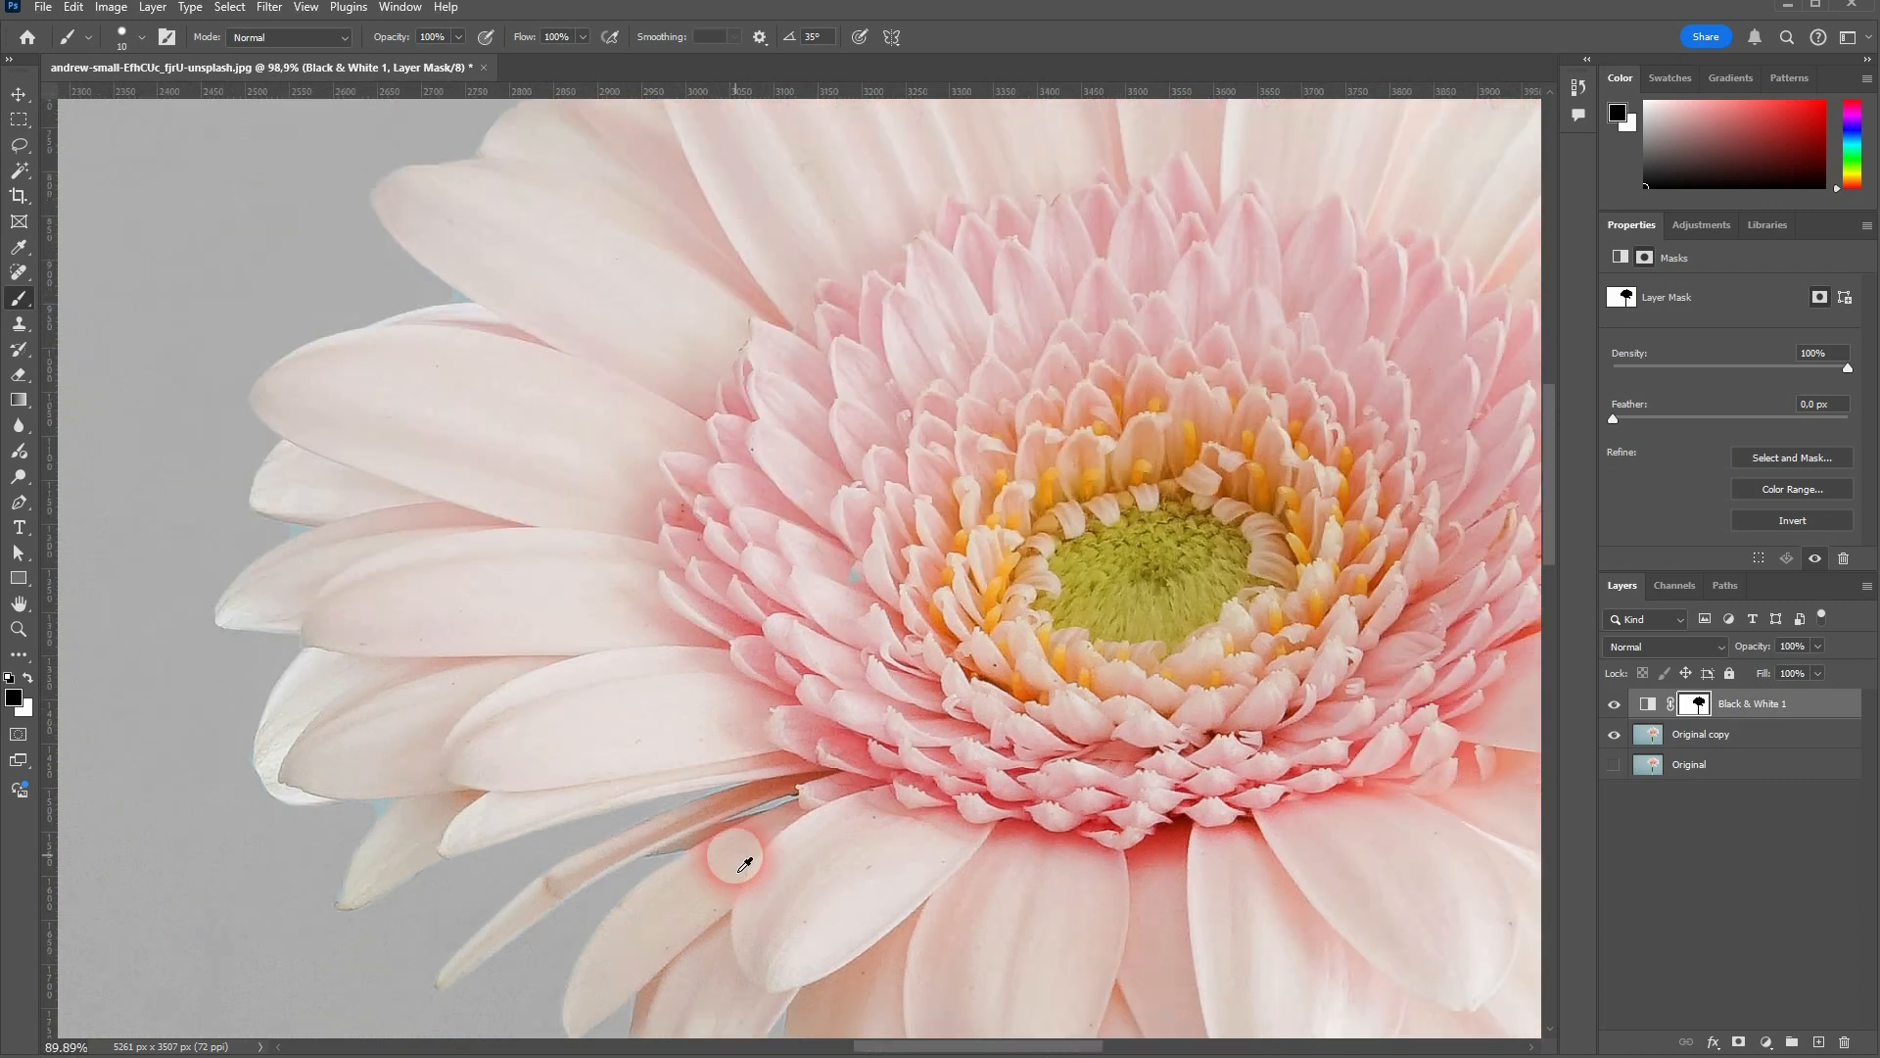
scroll(411, 832, up, 6)
scroll(430, 840, up, 3)
key(x)
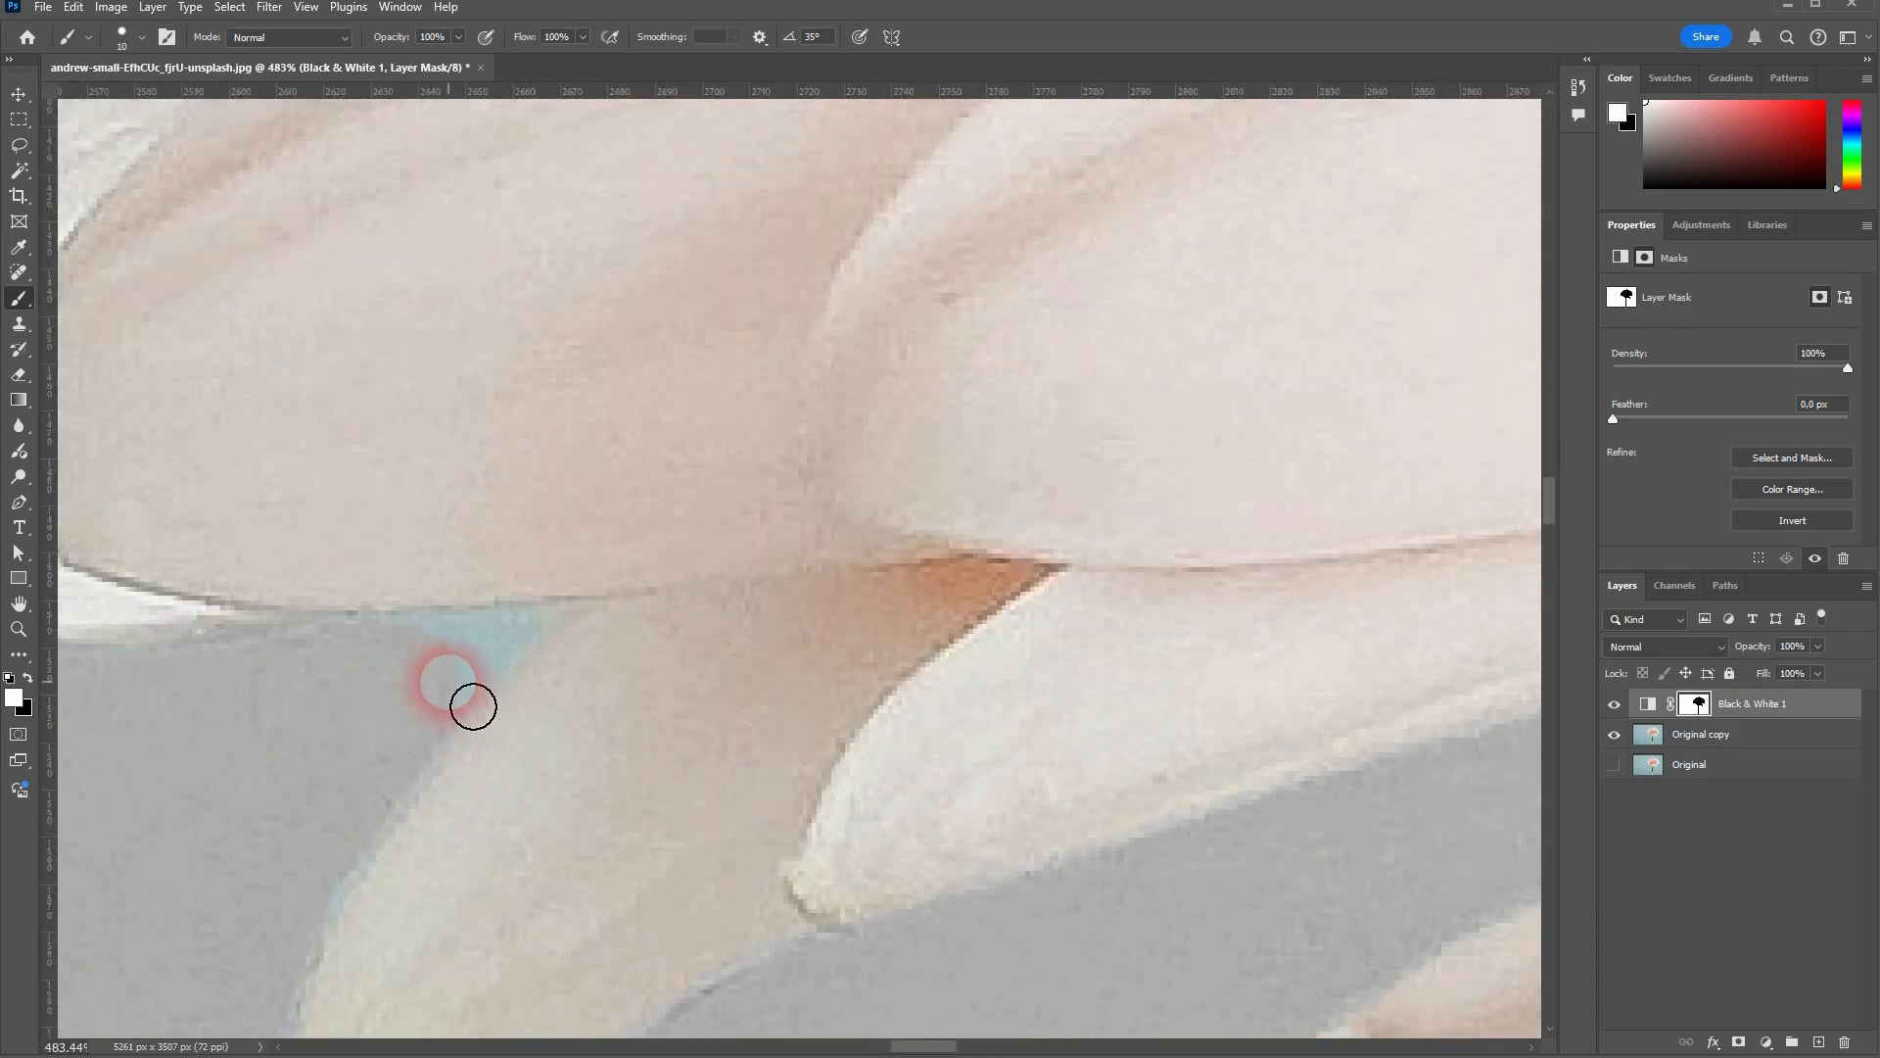
mouse_move(507, 692)
mouse_down()
mouse_move(560, 648)
mouse_move(384, 658)
mouse_move(551, 656)
mouse_move(502, 666)
mouse_up()
mouse_move(325, 828)
mouse_down()
mouse_move(369, 781)
mouse_move(616, 418)
mouse_move(628, 445)
mouse_move(656, 423)
mouse_move(582, 568)
mouse_move(562, 696)
mouse_move(467, 790)
mouse_move(609, 879)
mouse_move(764, 778)
mouse_move(1061, 636)
mouse_move(1209, 593)
mouse_move(1091, 533)
mouse_move(986, 581)
mouse_move(1111, 571)
mouse_move(1019, 627)
mouse_up()
key(x)
key(x)
Fit the whole photo in view and toggle the Black & White 1 layer's visibility to compare the image before and after
key(ctrl+0)
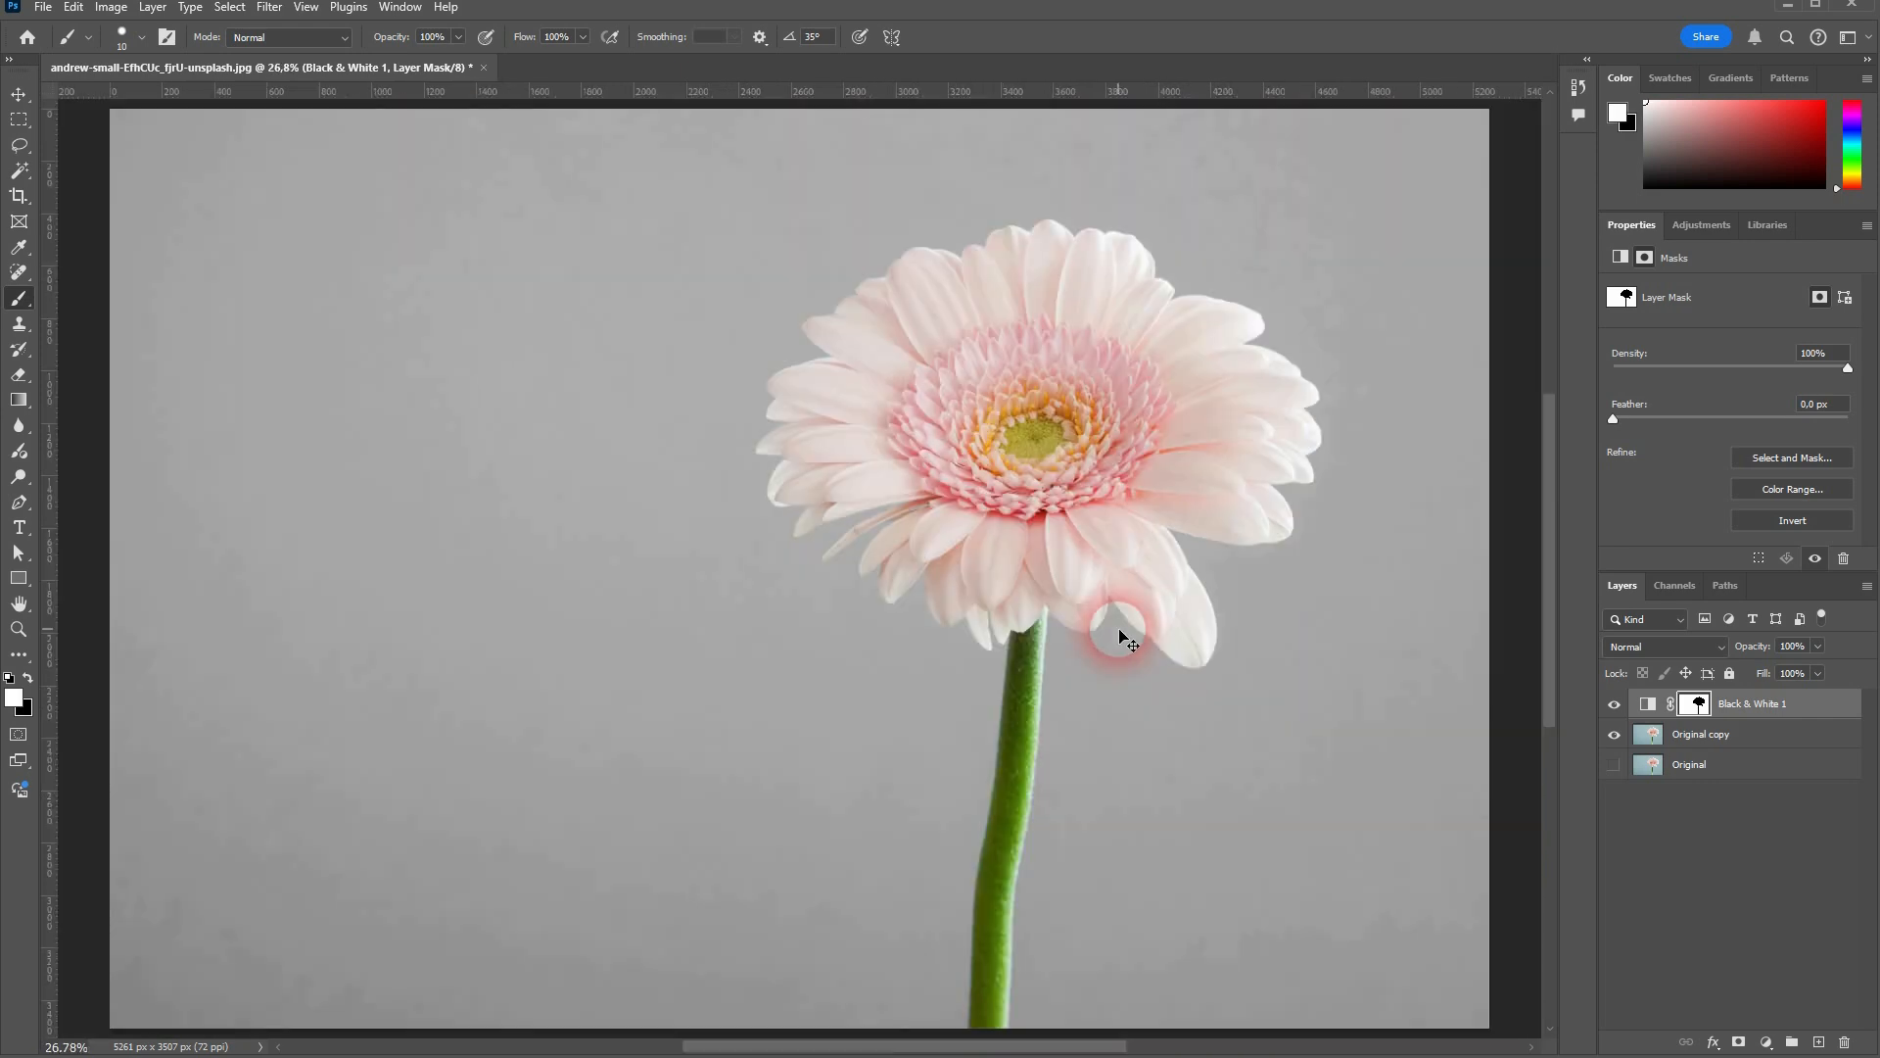
mouse_move(1382, 1015)
mouse_down()
mouse_move(1418, 955)
mouse_move(1304, 792)
mouse_up()
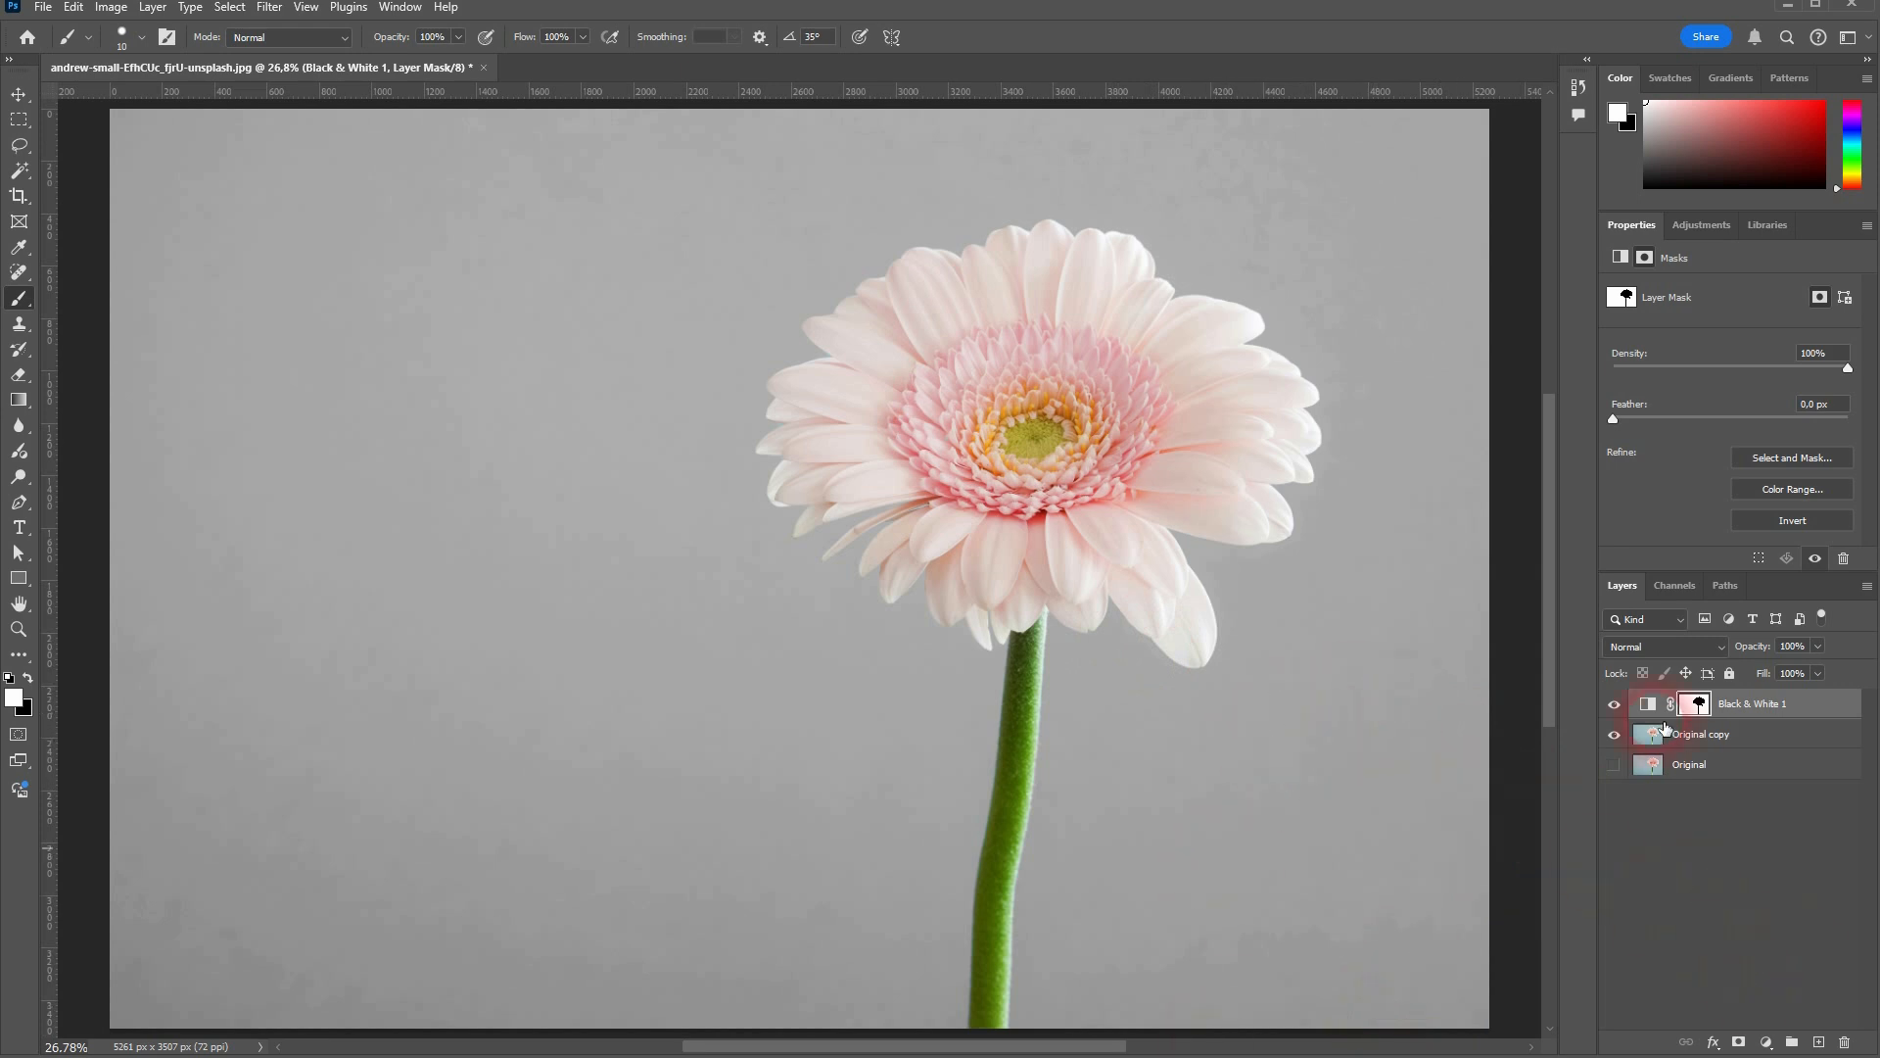
click(1615, 705)
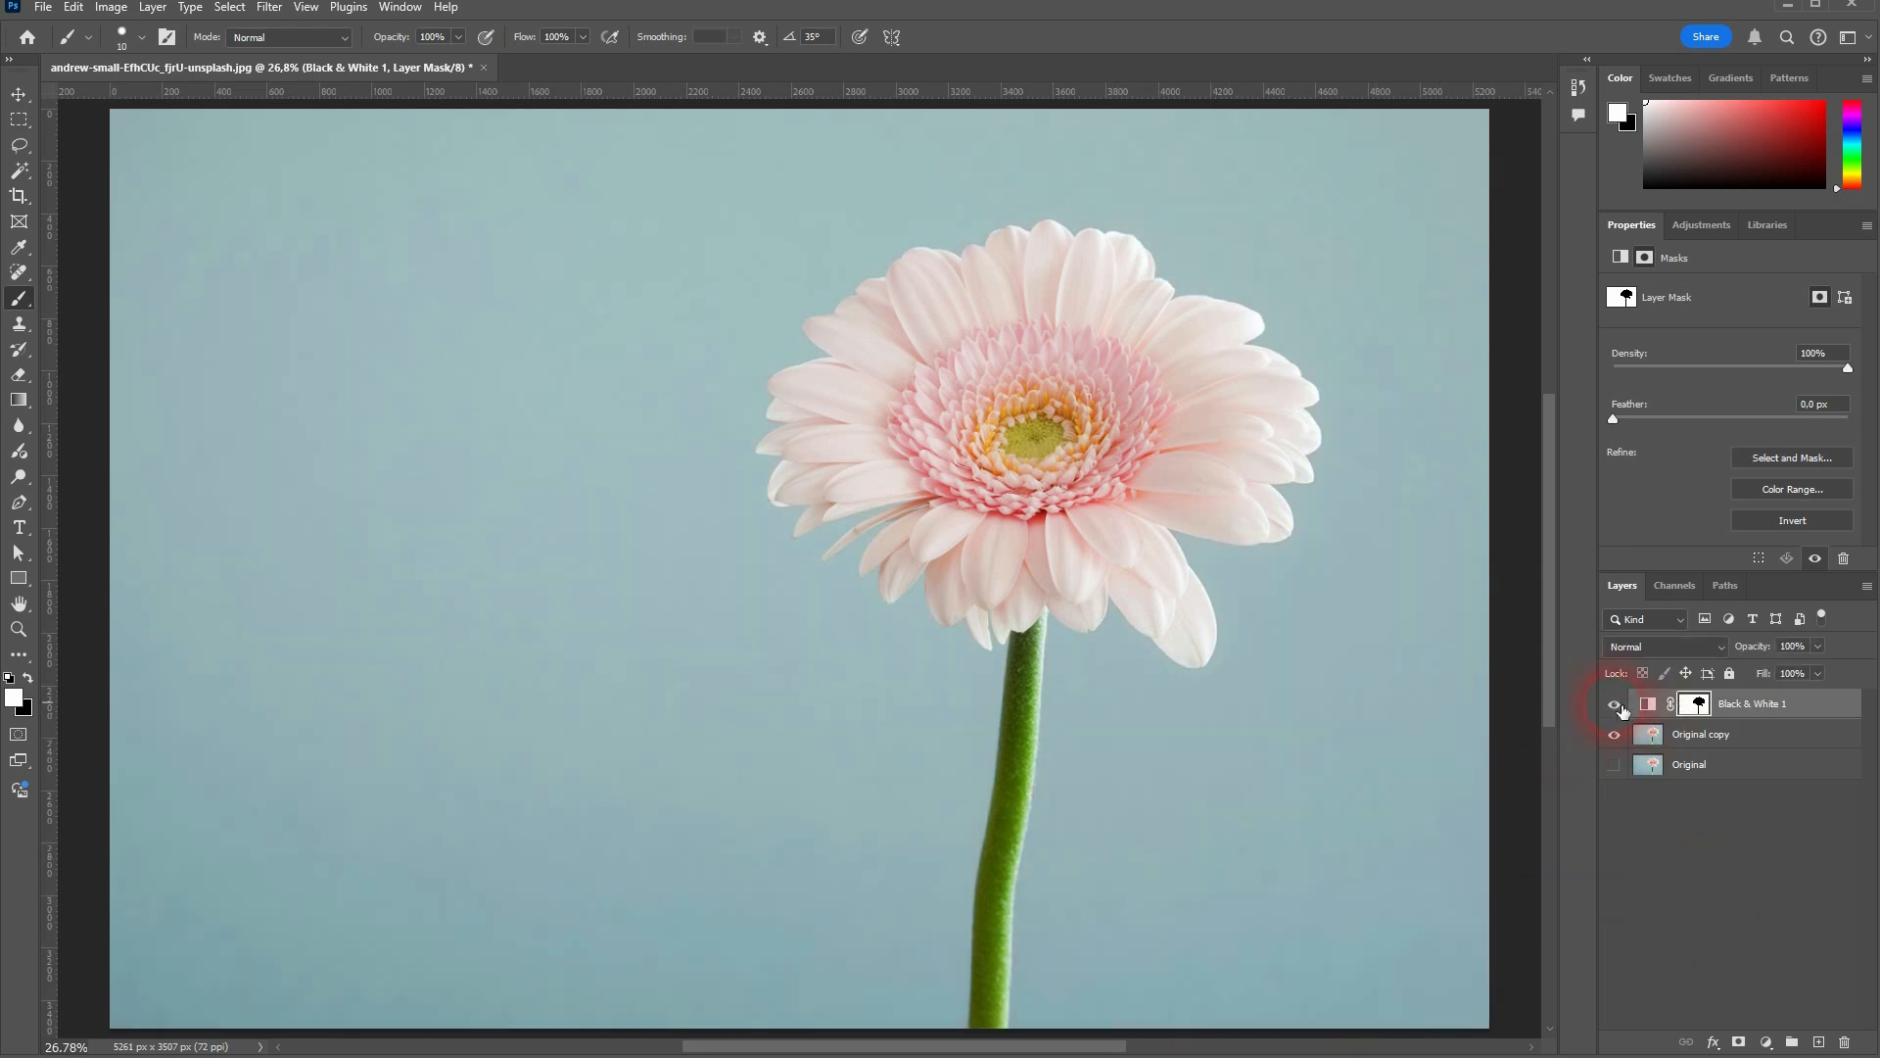
click(1615, 705)
scroll(1014, 754, down, 3)
scroll(1023, 754, up, 2)
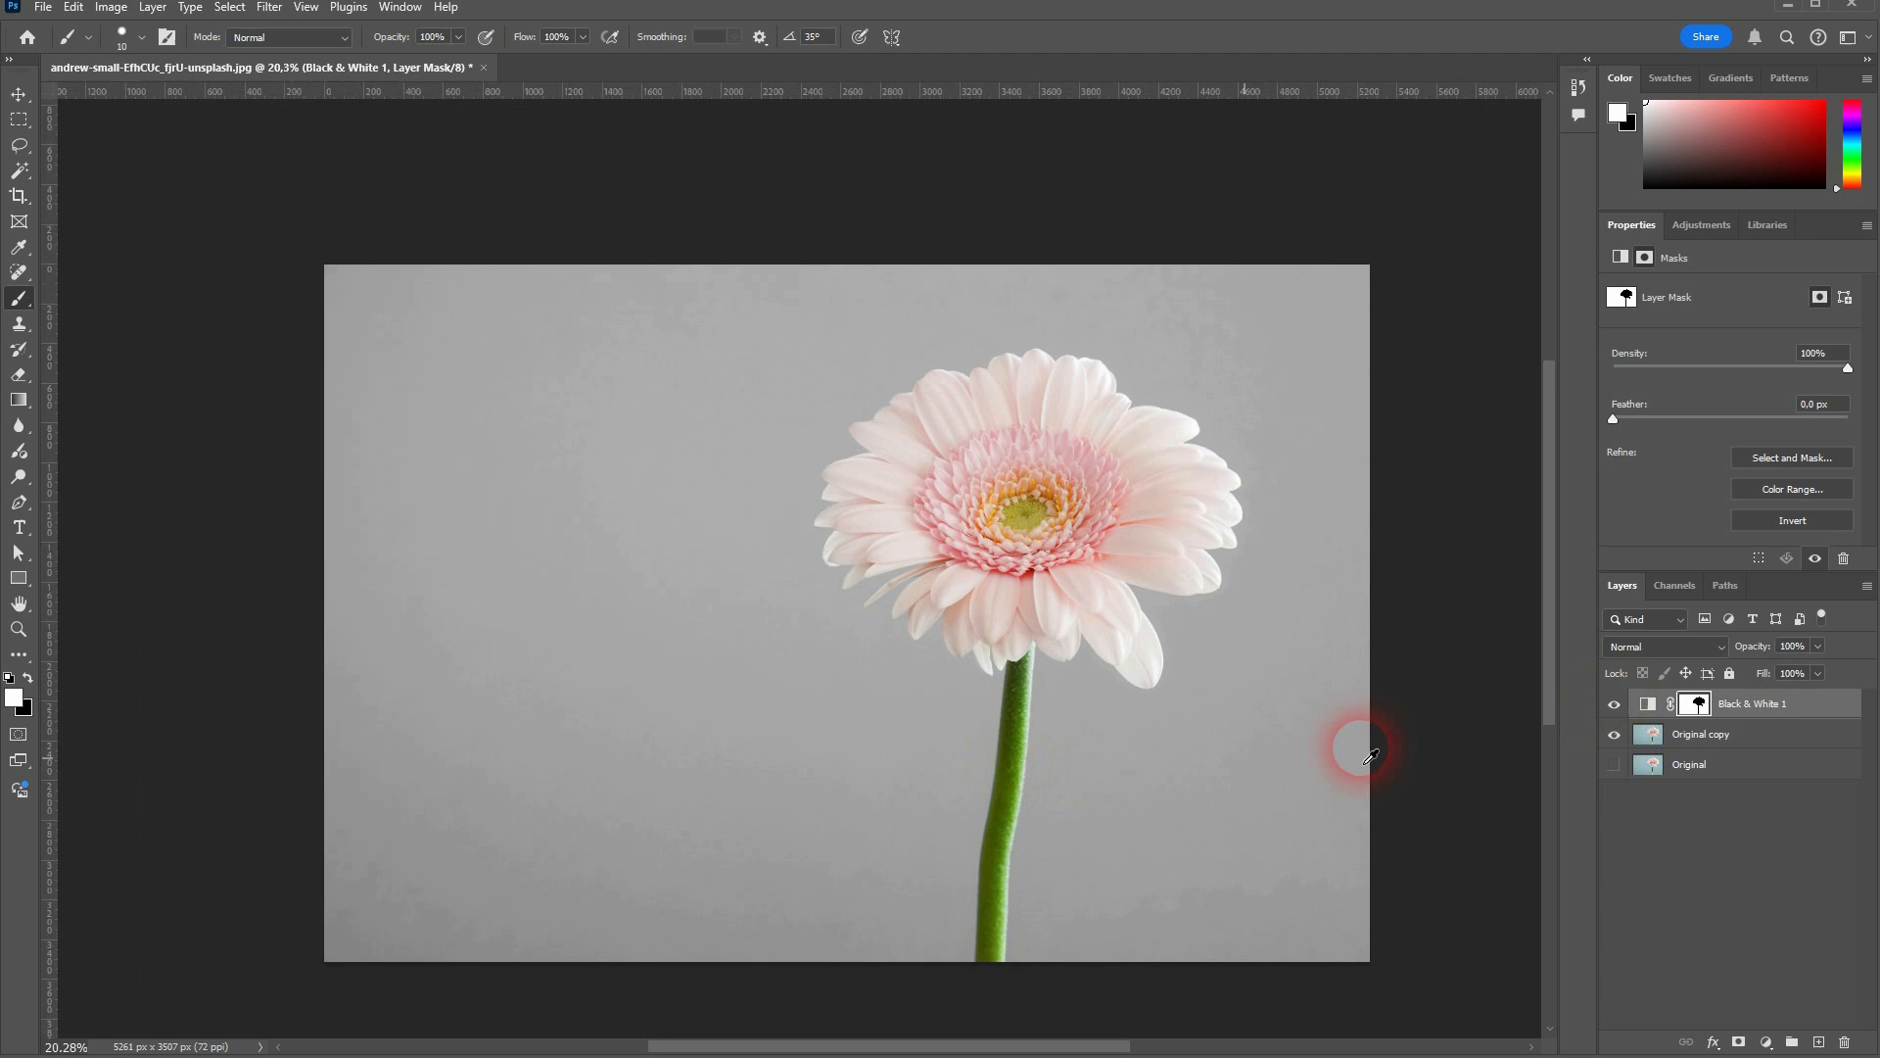
click(1615, 705)
click(1615, 705)
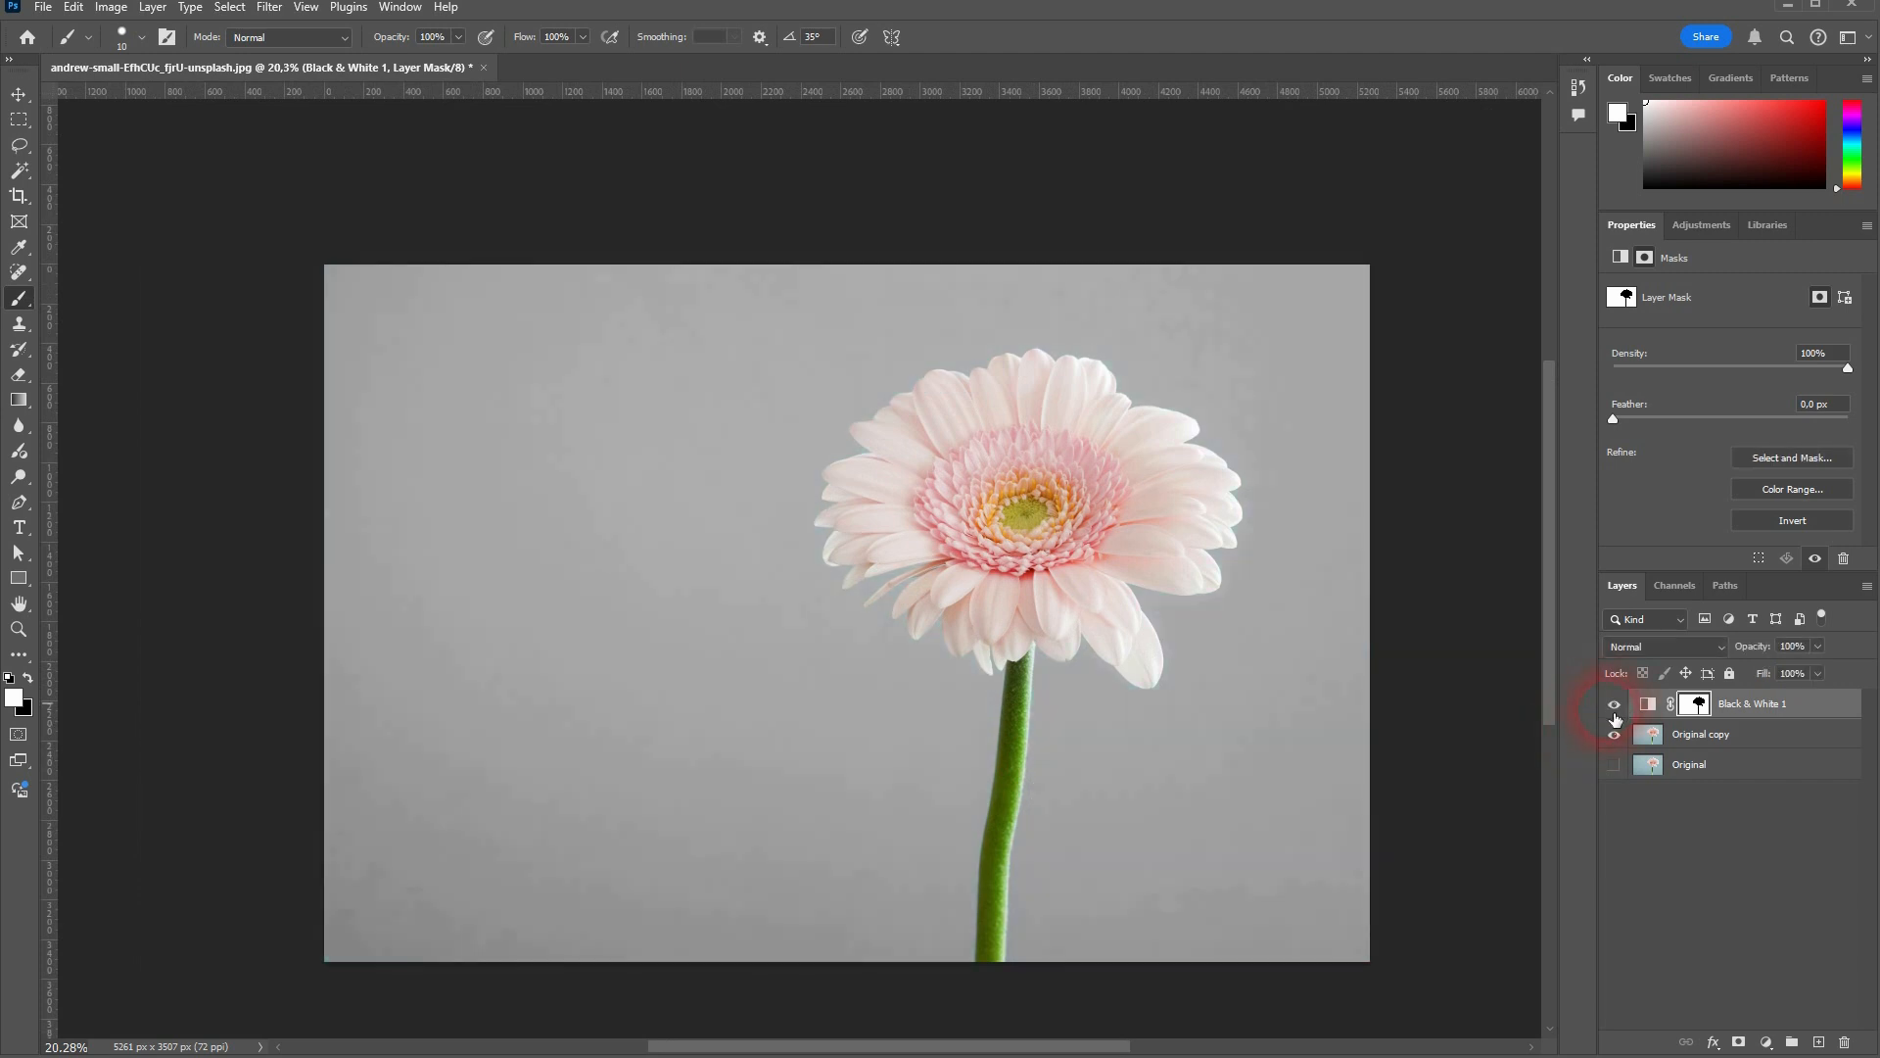